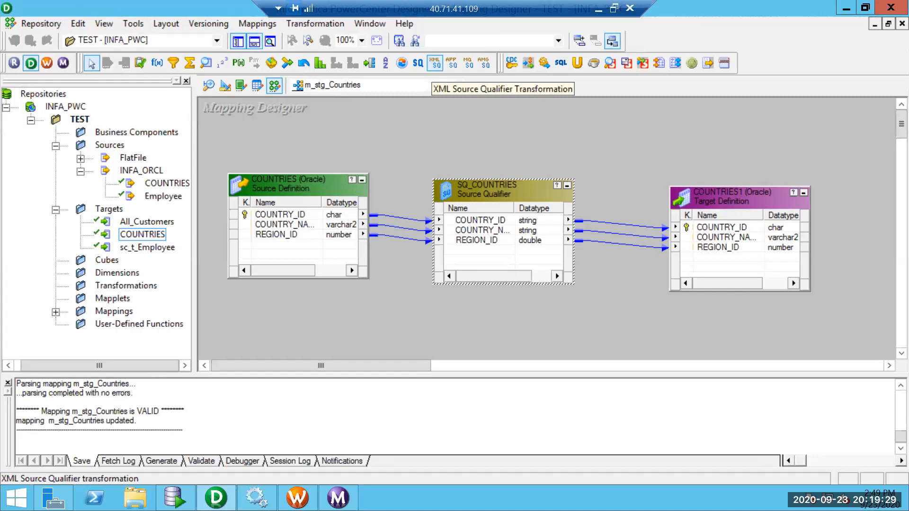
Switch to Oracle SQL Developer, change the worksheet query to SELECT * FROM HR.employees; and run it to view the employee columns.
{"action": "left_click", "coordinate": [176, 498]}
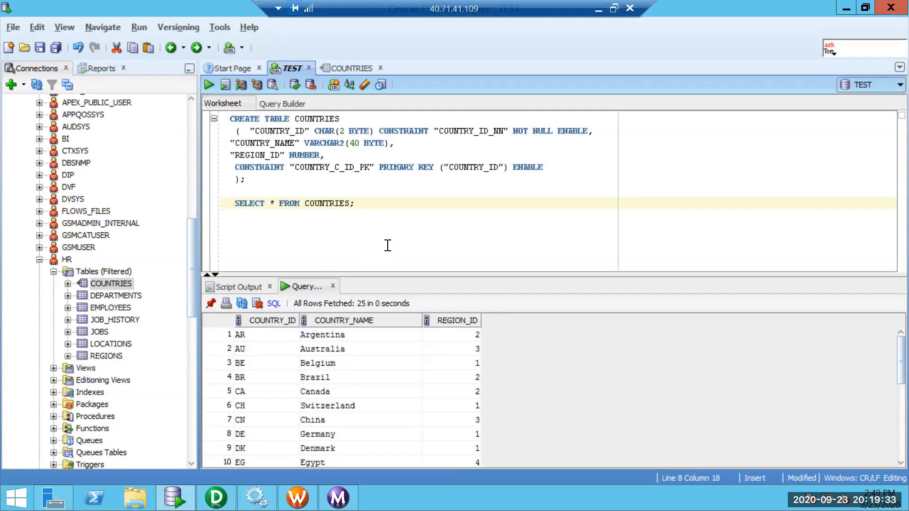
{"action": "key", "text": "End"}
{"action": "double_click", "coordinate": [332, 205]}
{"action": "type", "text": "HR.EM"}
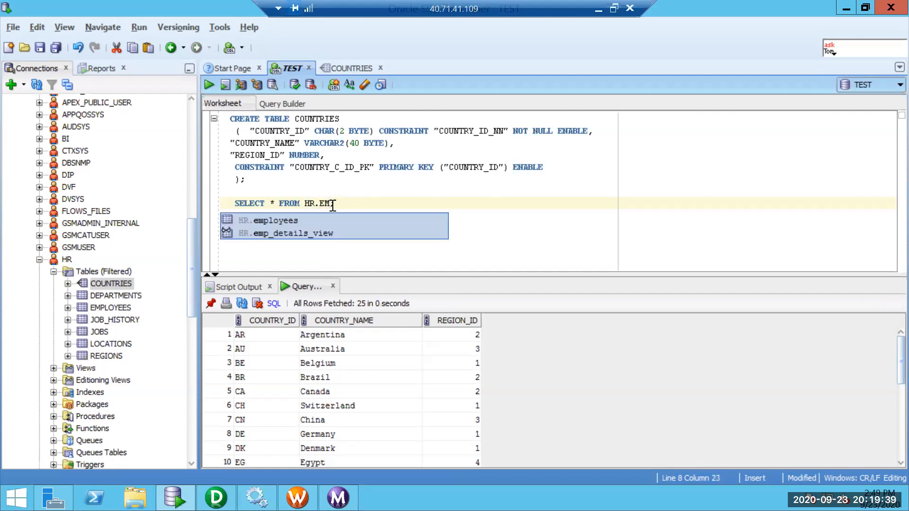
{"action": "key", "text": "Return"}
{"action": "type", "text": ";"}
{"action": "key", "text": "ctrl+Return"}
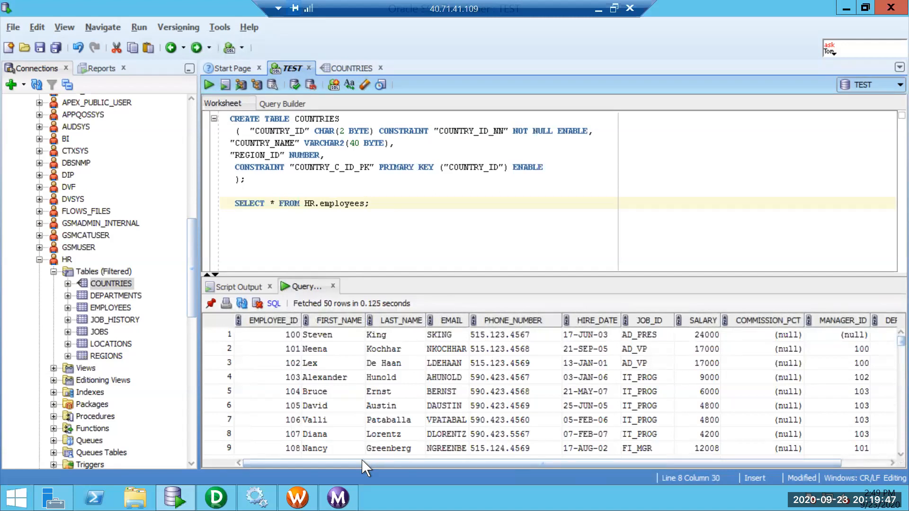
{"action": "scroll", "coordinate": [578, 459], "scroll_direction": "right", "scroll_amount": 3}
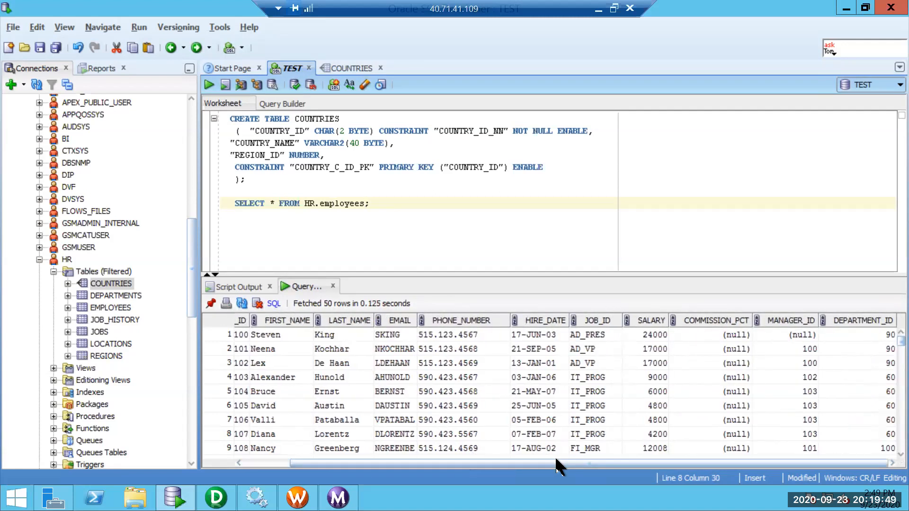
Put CREATE TABLE EMPLOYEE above the HR.employees query, add the condition WHERE 1 =2, and try running the statement.
{"action": "left_click", "coordinate": [259, 192]}
{"action": "key", "text": "Return"}
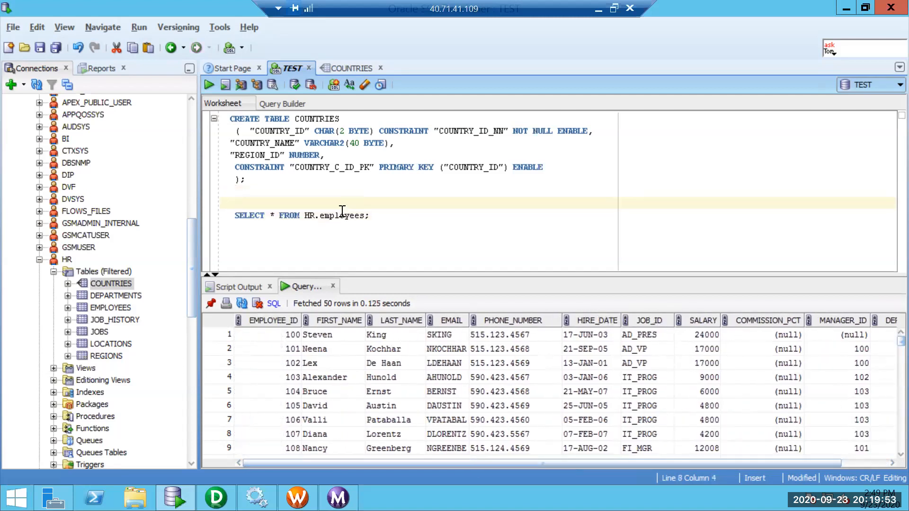
{"action": "type", "text": "CREATE TABLE"}
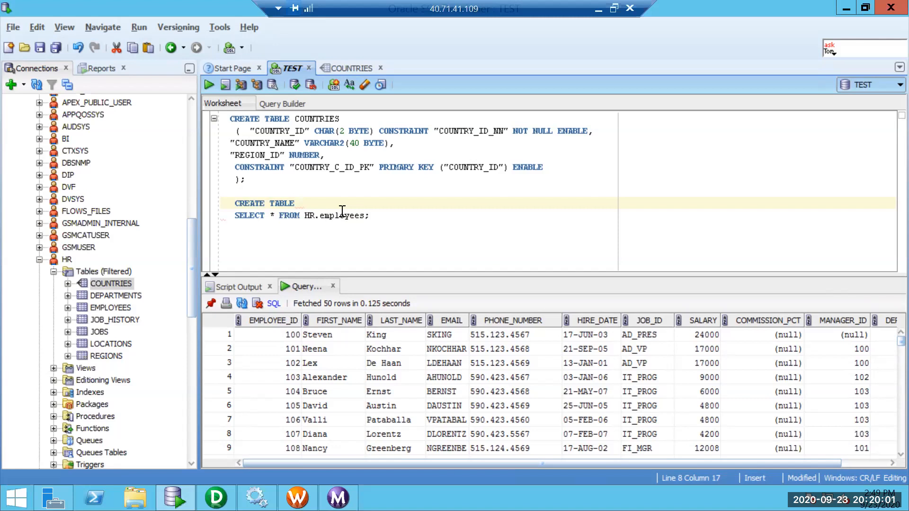
{"action": "type", "text": "EMPLOAY"}
{"action": "key", "text": "BackSpace"}
{"action": "key", "text": "BackSpace"}
{"action": "type", "text": "YEE WHERE "}
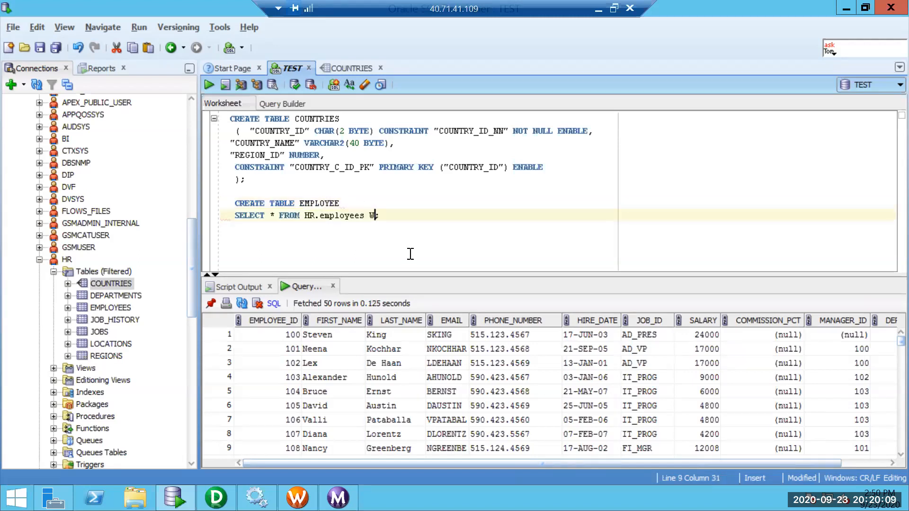
{"action": "type", "text": "1 =2"}
{"action": "key", "text": "F5"}
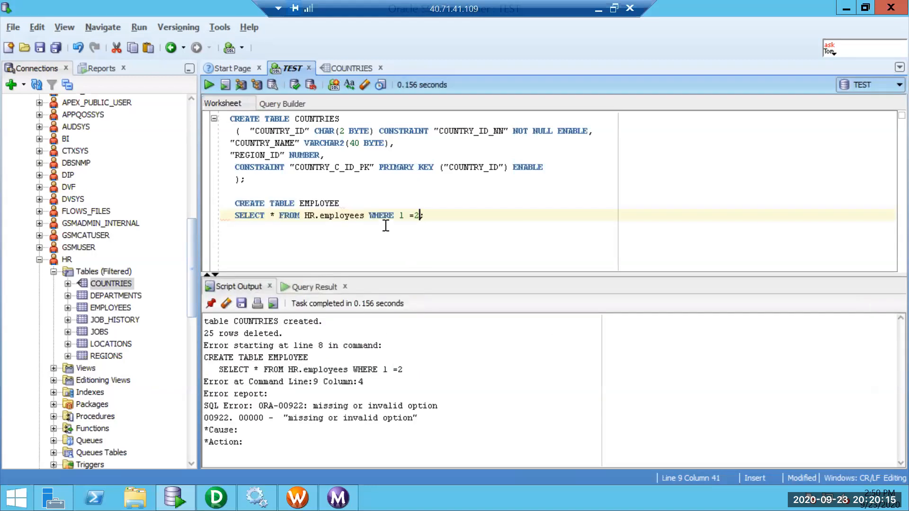
Add the AS keyword after EMPLOYEE in the CREATE TABLE statement and try running it again.
{"action": "left_click", "coordinate": [366, 203]}
{"action": "type", "text": "AS"}
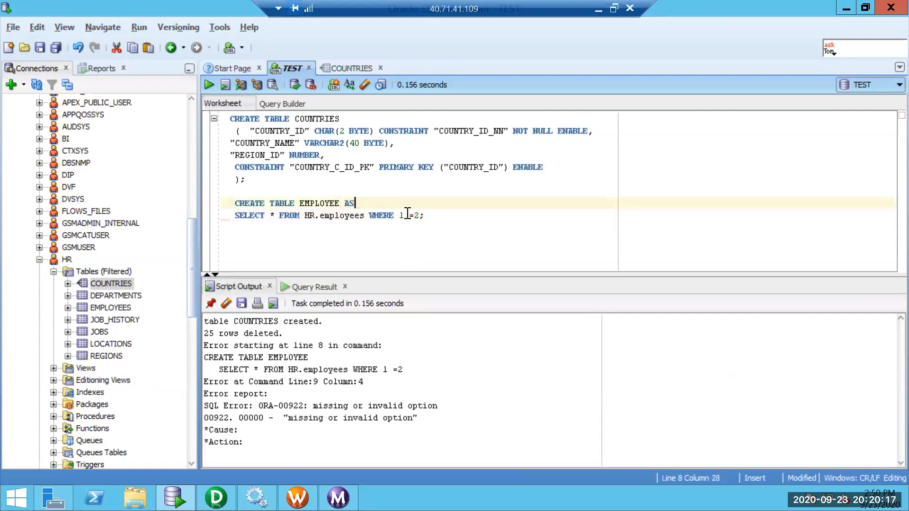
{"action": "key", "text": "F5"}
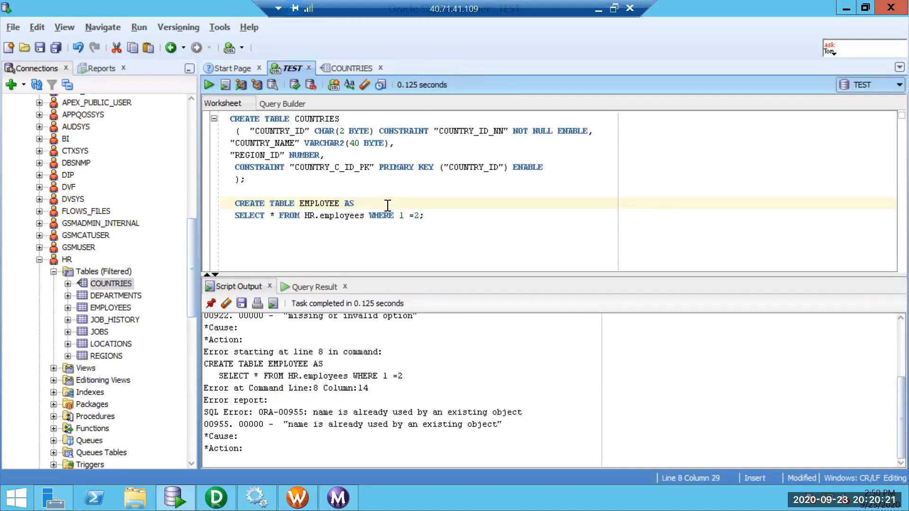
Add a DROP TABLE EMPLOYEE statement below the CREATE TABLE statement and run it.
{"action": "left_click", "coordinate": [457, 220]}
{"action": "key", "text": "Return"}
{"action": "key", "text": "Return"}
{"action": "type", "text": "DROP TABLE EMPLO"}
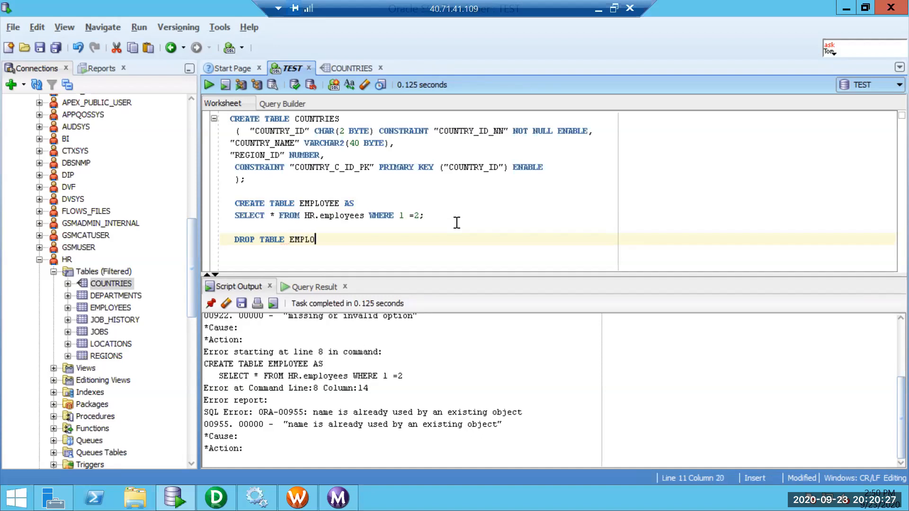
{"action": "type", "text": "YEE"}
{"action": "key", "text": "F5"}
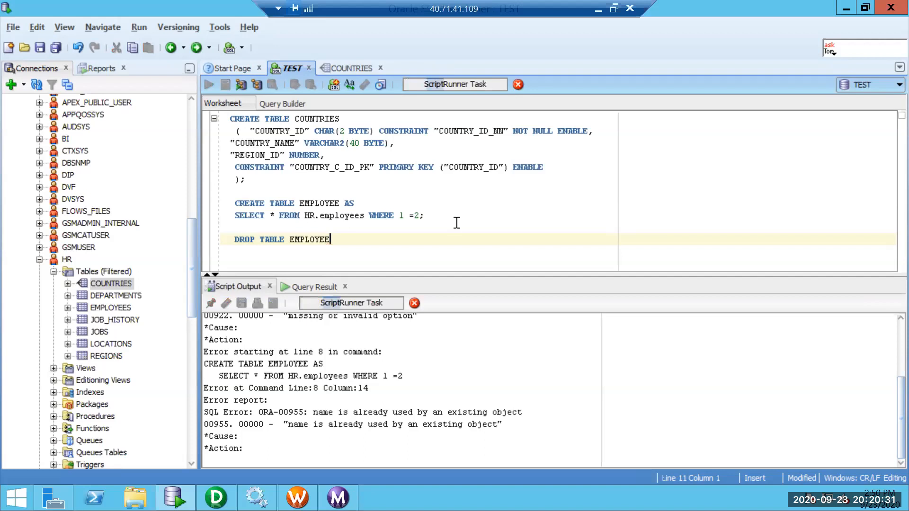
Run the CREATE TABLE EMPLOYEE AS SELECT statement again to create the table from the HR.employees structure.
{"action": "key", "text": "Up"}
{"action": "key", "text": "Up"}
{"action": "key", "text": "Up"}
{"action": "key", "text": "Up"}
{"action": "key", "text": "Down"}
{"action": "key", "text": "End"}
{"action": "key", "text": "ctrl+Return"}
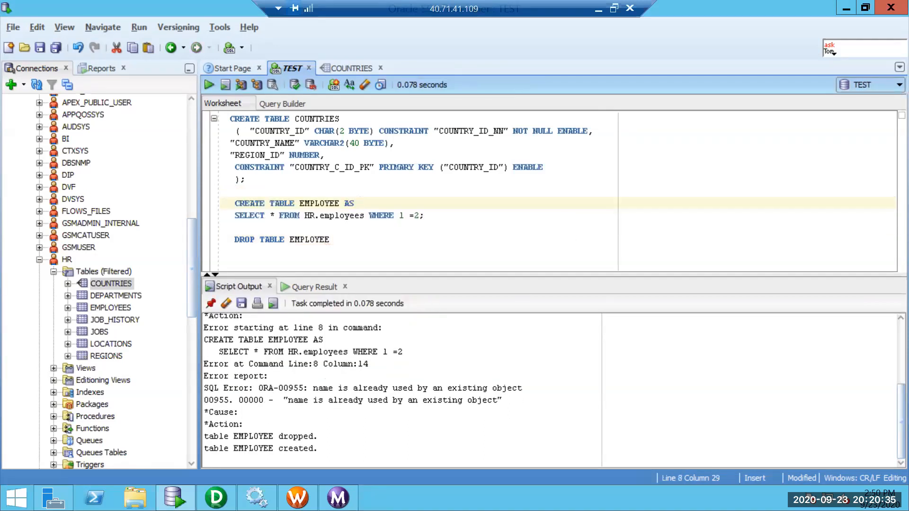
Switch to Informatica PowerCenter Designer and connect to the INFA_ORCL database for a table import in the Source Analyzer.
{"action": "left_click", "coordinate": [216, 498]}
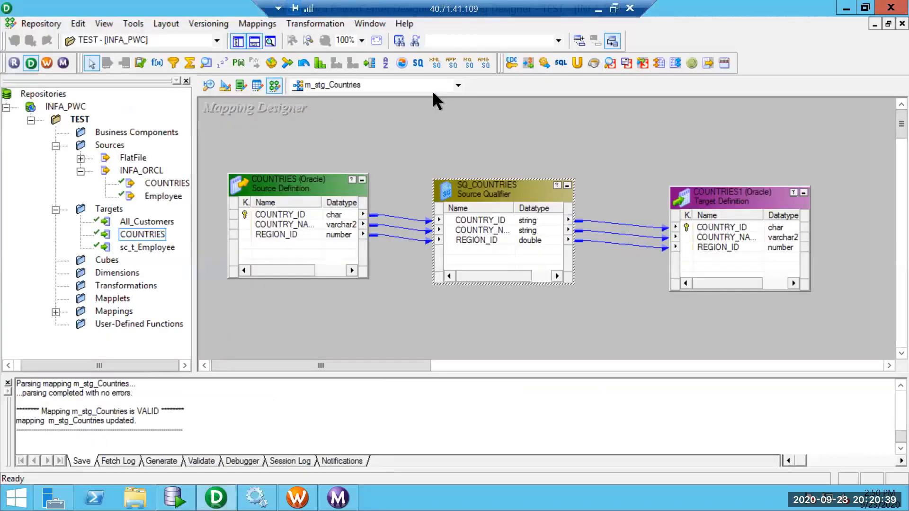
{"action": "left_click", "coordinate": [211, 89]}
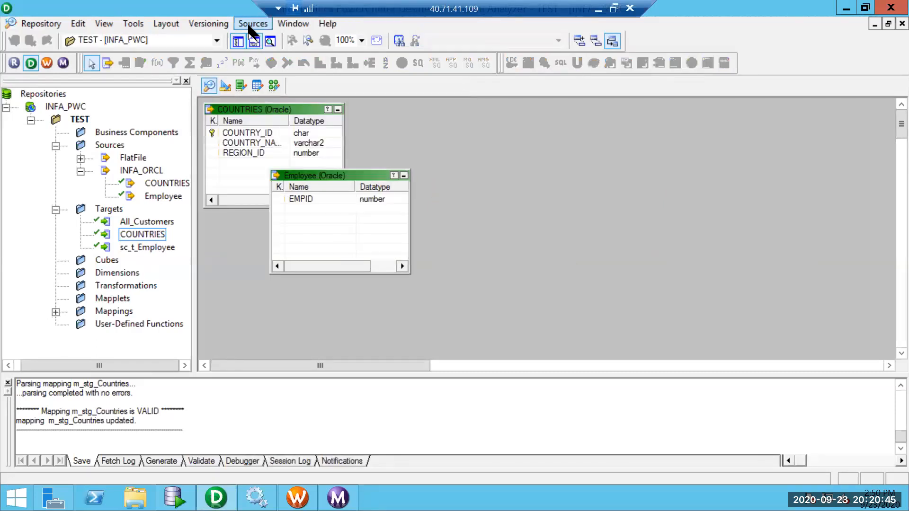
{"action": "left_click", "coordinate": [249, 27]}
{"action": "left_click", "coordinate": [266, 38]}
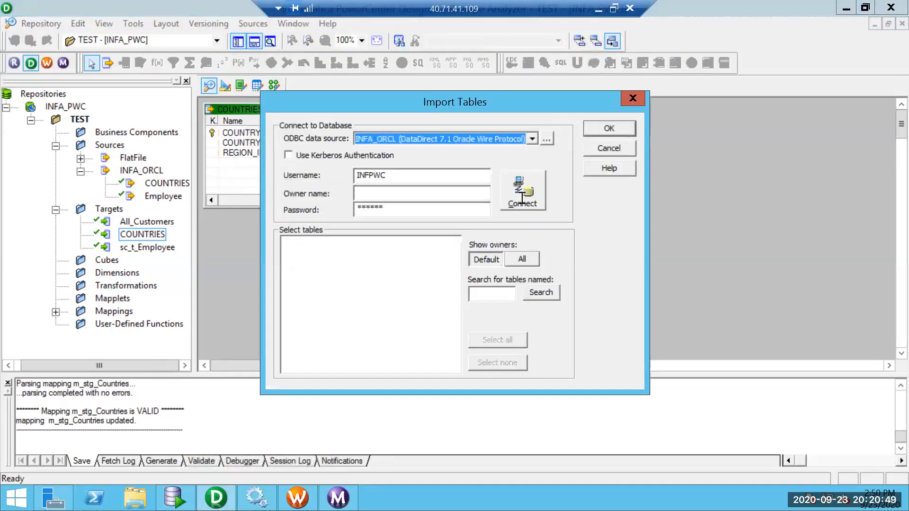
{"action": "left_click", "coordinate": [523, 199]}
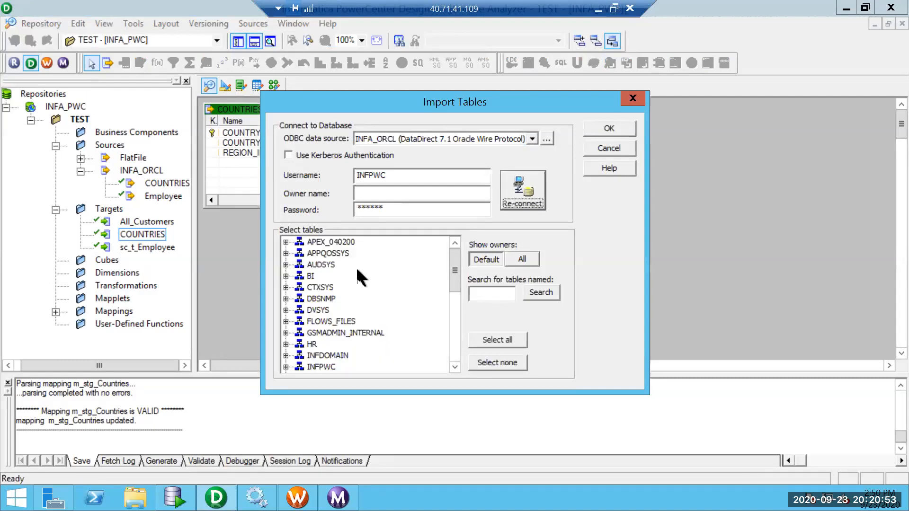
Import the EMPLOYEES table from the HR schema as a source definition.
{"action": "mouse_move", "coordinate": [456, 278]}
{"action": "left_mouse_down"}
{"action": "mouse_move", "coordinate": [454, 326]}
{"action": "mouse_move", "coordinate": [450, 294]}
{"action": "left_mouse_up"}
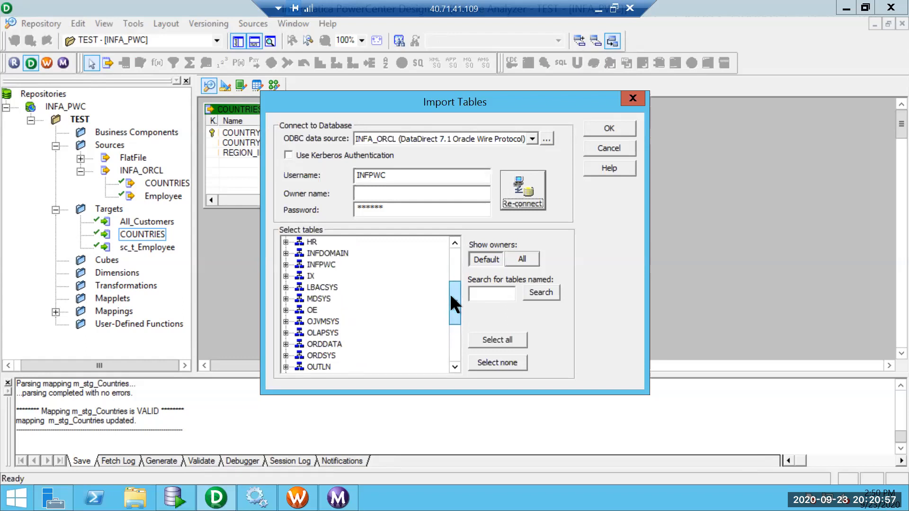
{"action": "left_click", "coordinate": [285, 253]}
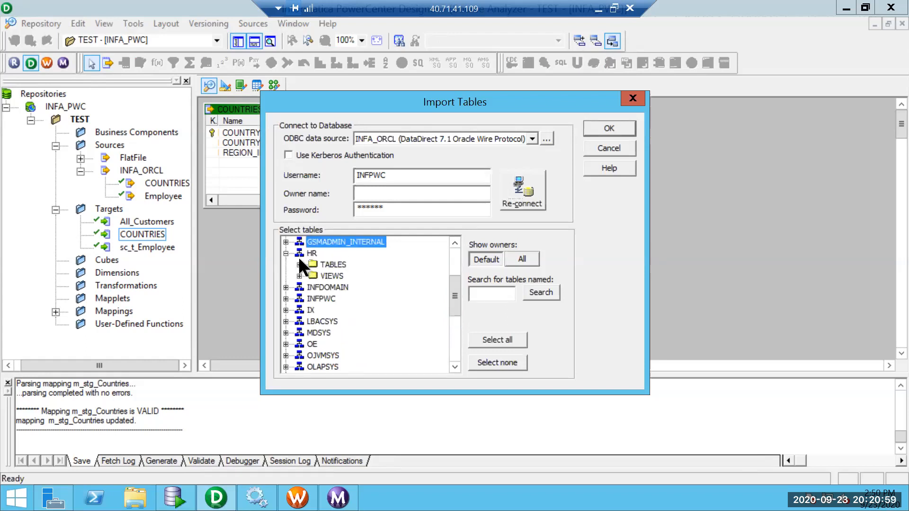
{"action": "left_click", "coordinate": [300, 263]}
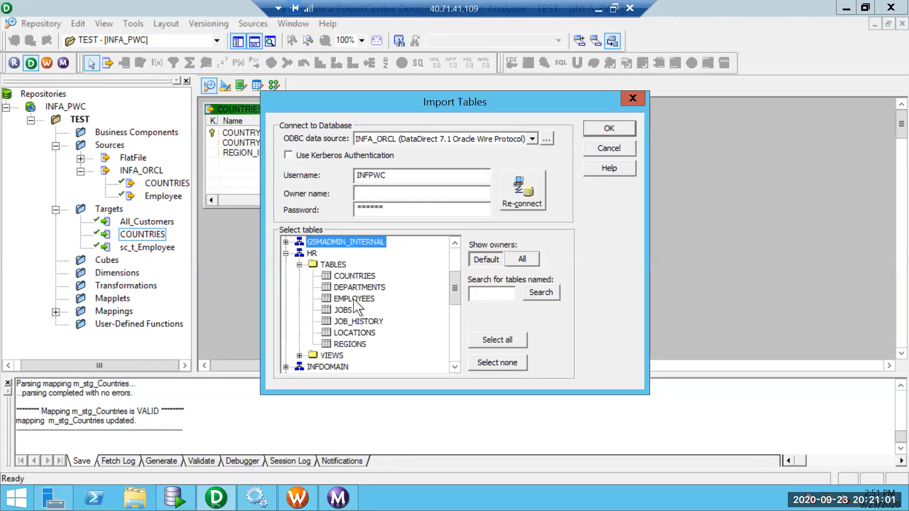
{"action": "left_click", "coordinate": [353, 299]}
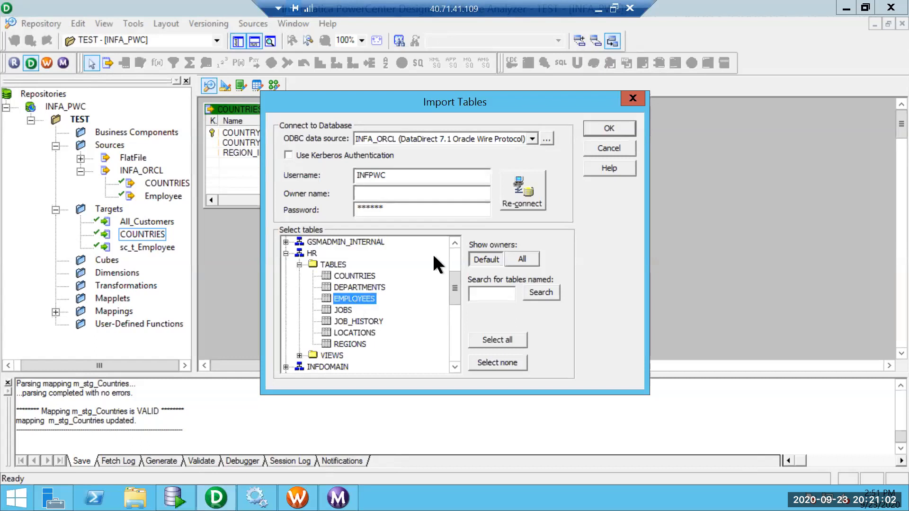
{"action": "left_click", "coordinate": [594, 129]}
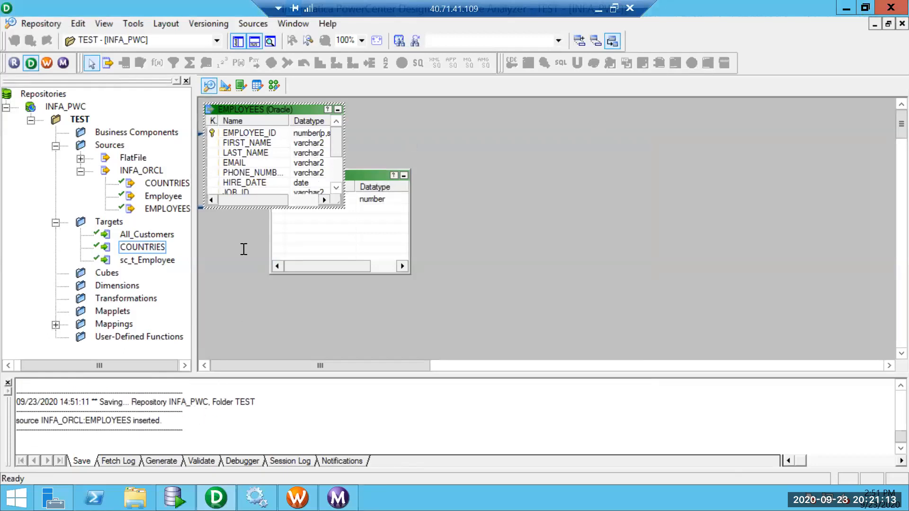
Import the EMPLOYEE table from the TEST schema of INFA_ORCL as a target definition and save the repository.
{"action": "left_click", "coordinate": [226, 87]}
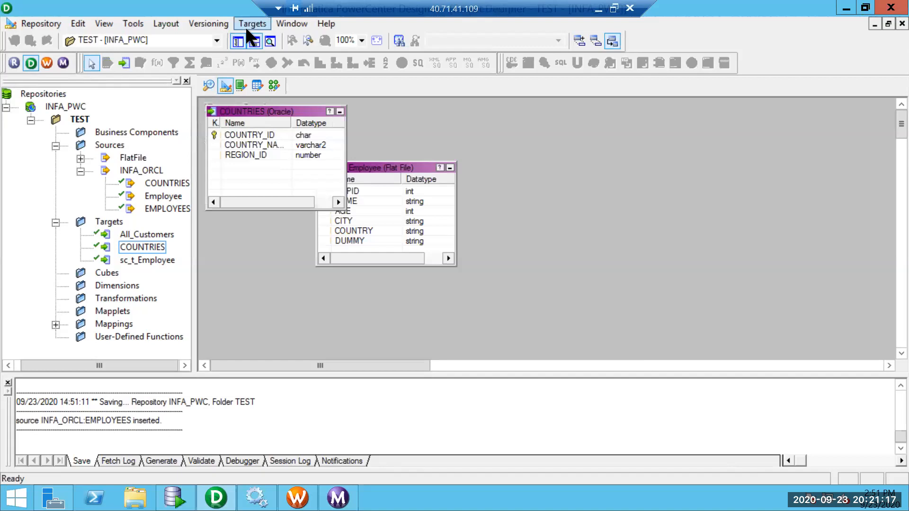
{"action": "left_click", "coordinate": [247, 25]}
{"action": "left_click", "coordinate": [251, 40]}
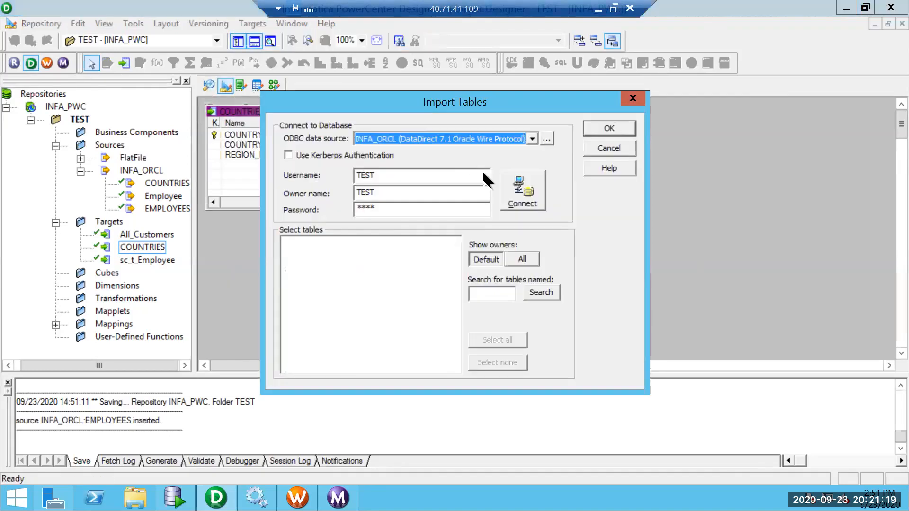
{"action": "left_click", "coordinate": [510, 187]}
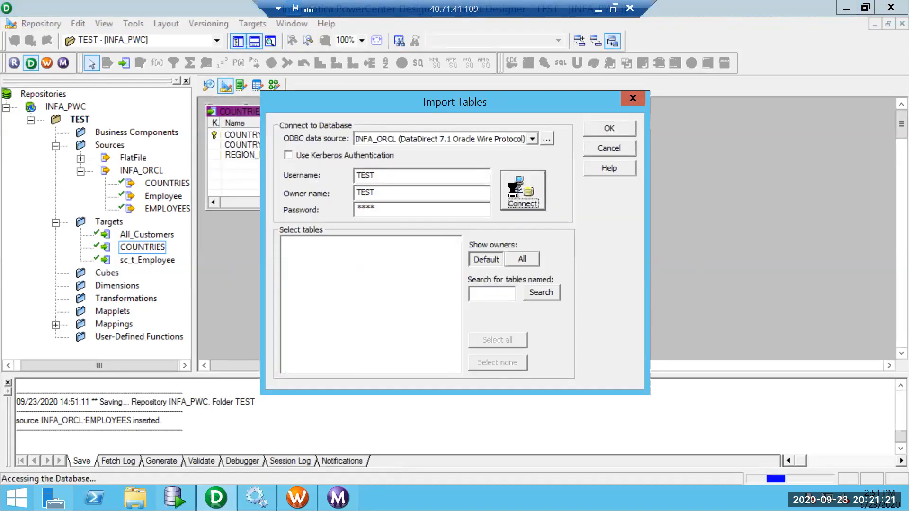
{"action": "left_click", "coordinate": [286, 242]}
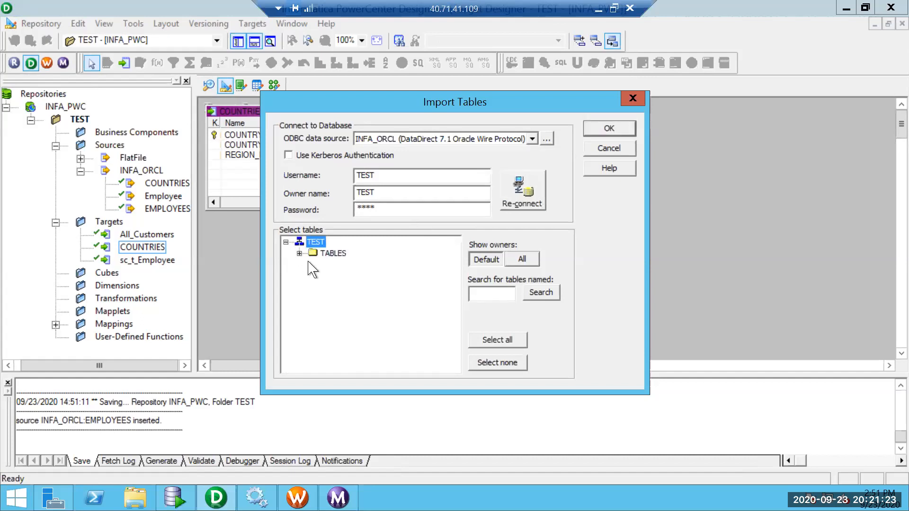
{"action": "left_click", "coordinate": [299, 253]}
{"action": "left_click", "coordinate": [353, 287]}
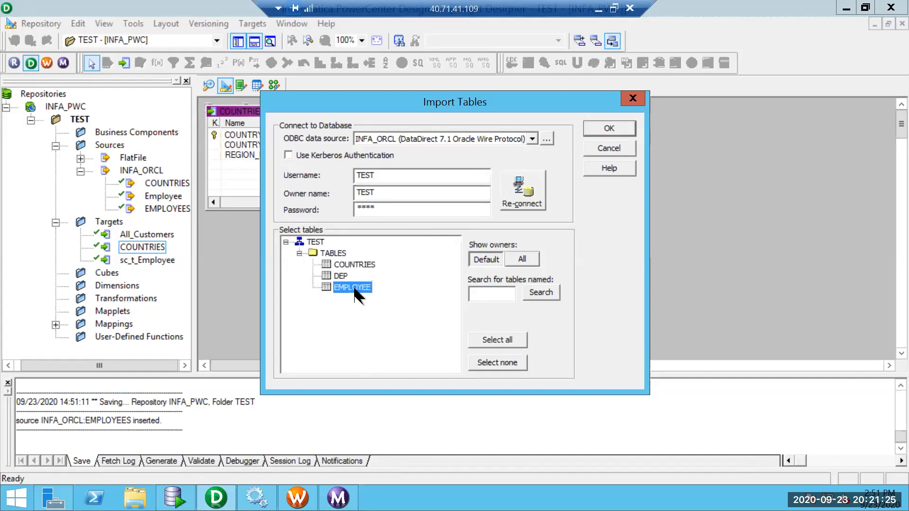
{"action": "left_click", "coordinate": [615, 127]}
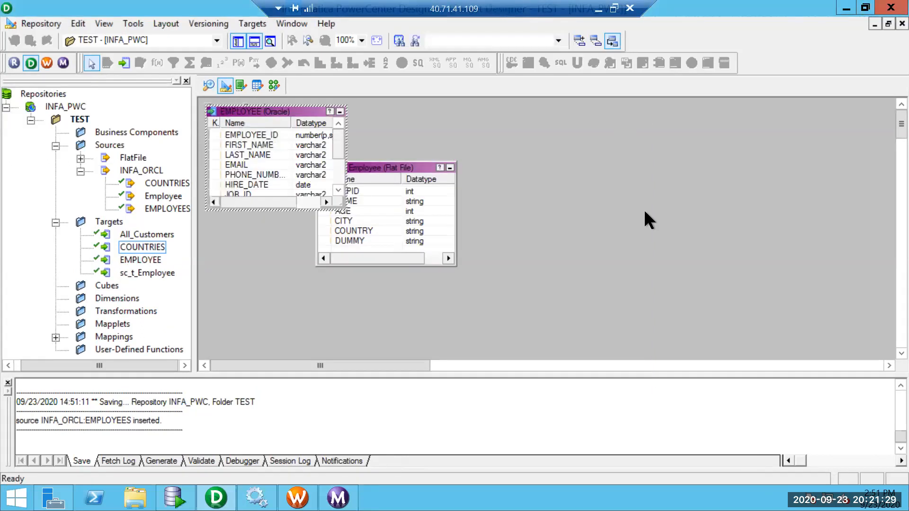
{"action": "key", "text": "ctrl+s"}
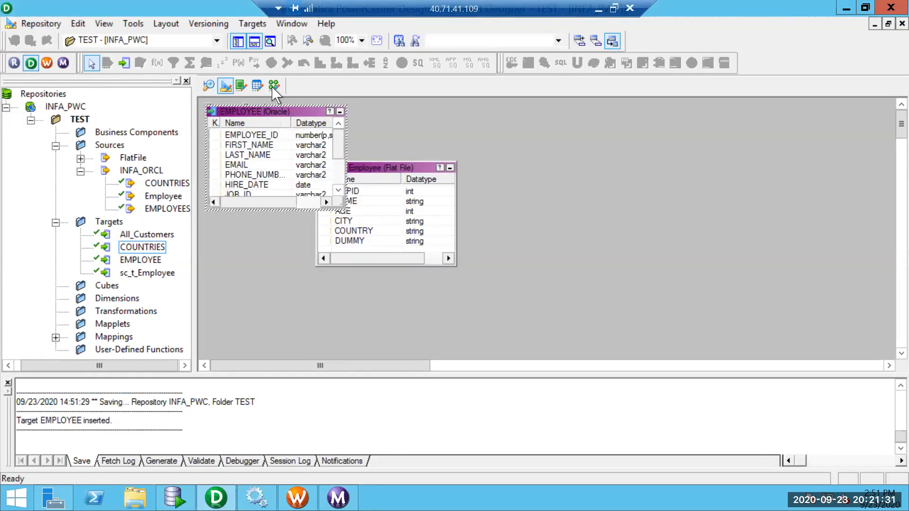
Create a new mapping named m_EXP_TRFN_Customer in the Mapping Designer and save it.
{"action": "left_click", "coordinate": [274, 87]}
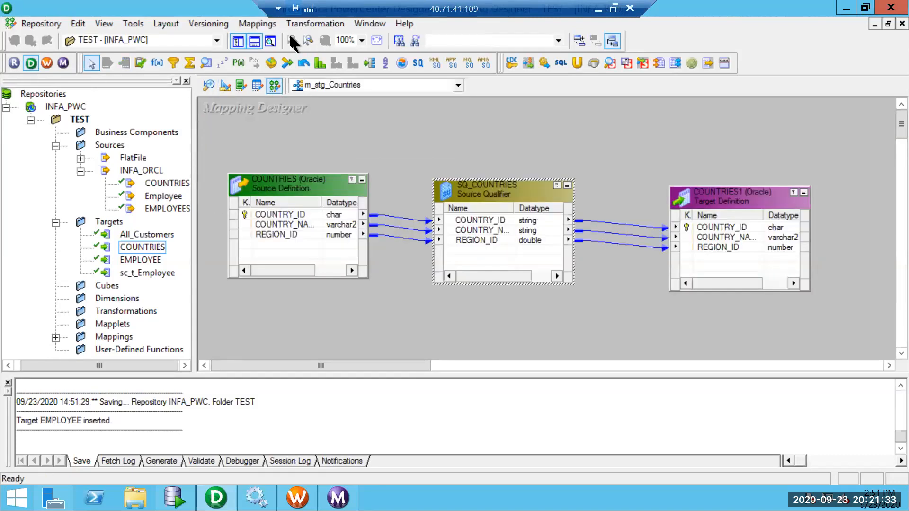
{"action": "left_click", "coordinate": [265, 25]}
{"action": "left_click", "coordinate": [263, 39]}
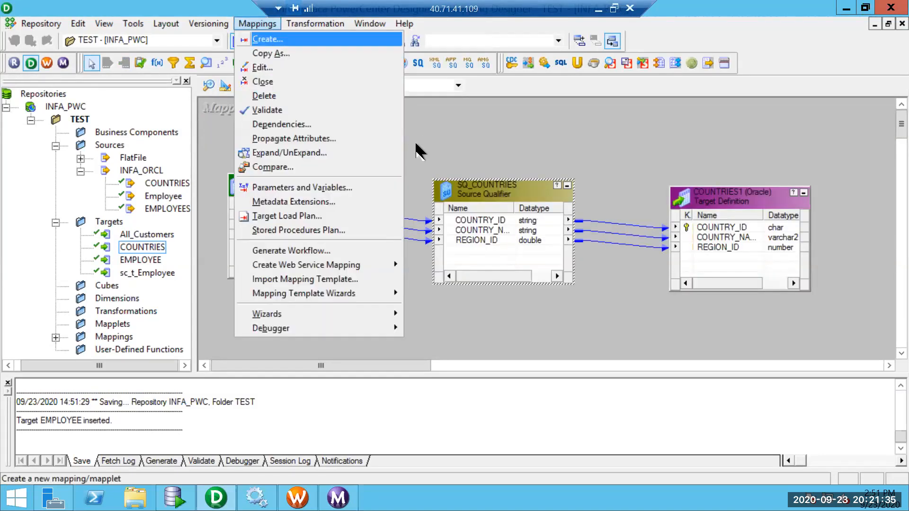
{"action": "type", "text": "m_EXP"}
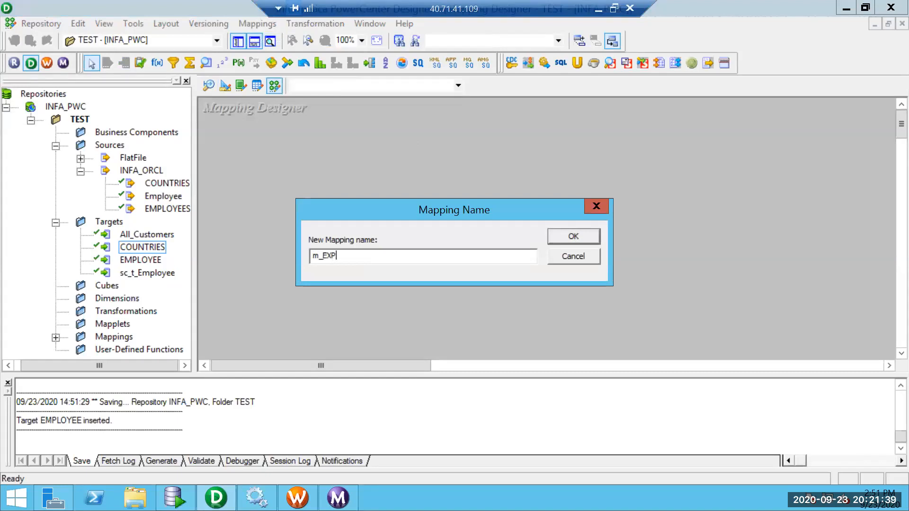
{"action": "type", "text": "_Customer"}
{"action": "key", "text": "Left"}
{"action": "key", "text": "Left"}
{"action": "key", "text": "Left"}
{"action": "key", "text": "Left"}
{"action": "key", "text": "Left"}
{"action": "type", "text": "TDFN"}
{"action": "key", "text": "BackSpace"}
{"action": "key", "text": "BackSpace"}
{"action": "key", "text": "BackSpace"}
{"action": "type", "text": "RFN_"}
{"action": "key", "text": "Return"}
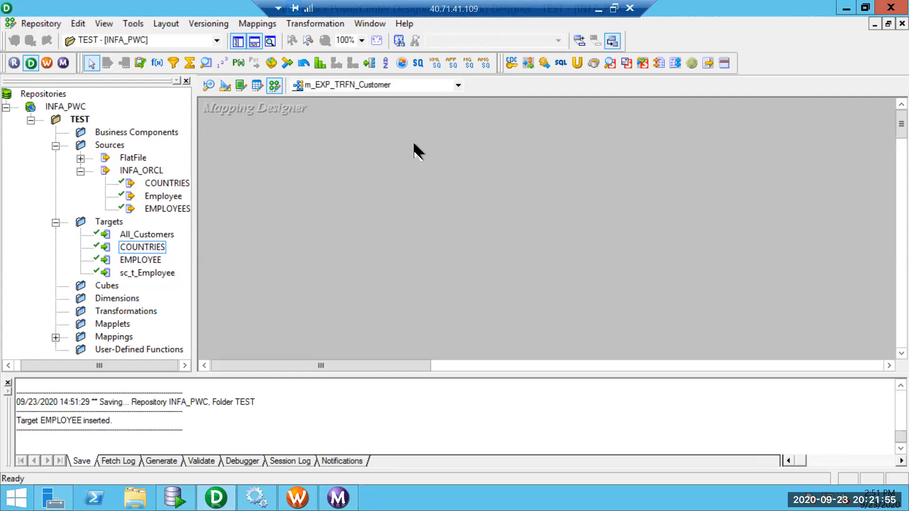
{"action": "key", "text": "ctrl+s"}
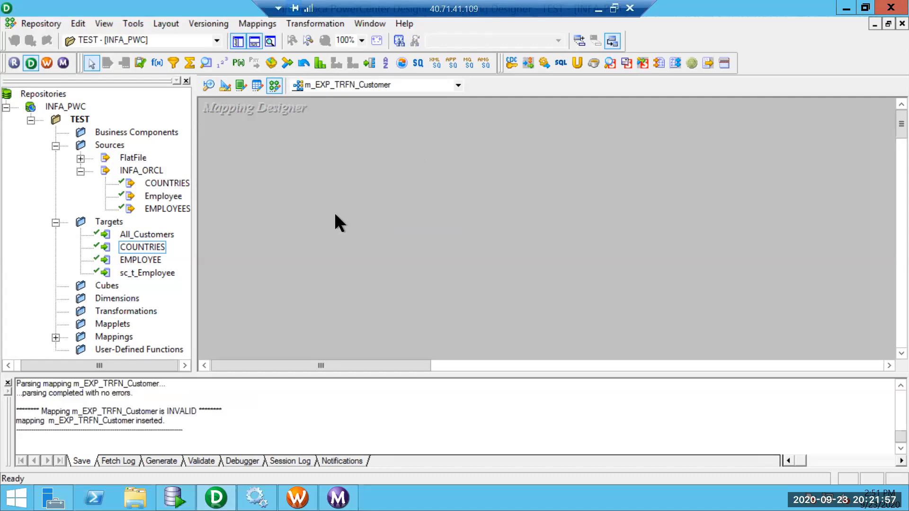
Add the EMPLOYEES source definition from INFA_ORCL to the m_EXP_TRFN_Customer mapping.
{"action": "left_click_drag", "start_coordinate": [167, 209], "coordinate": [248, 195]}
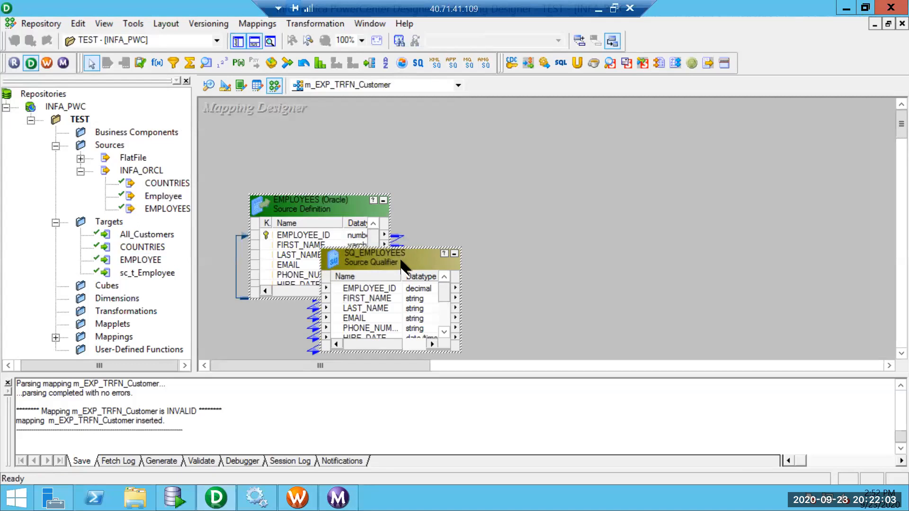
Arrange the EMPLOYEES source definition and its source qualifier side by side, with both enlarged to show all their ports.
{"action": "left_click_drag", "start_coordinate": [293, 214], "coordinate": [237, 212]}
{"action": "left_click", "coordinate": [446, 160]}
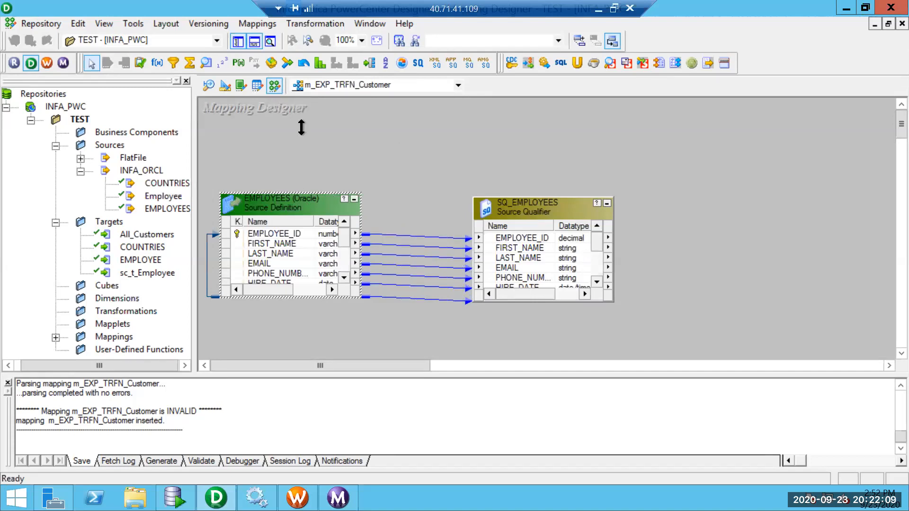
{"action": "left_click_drag", "start_coordinate": [301, 127], "coordinate": [303, 125]}
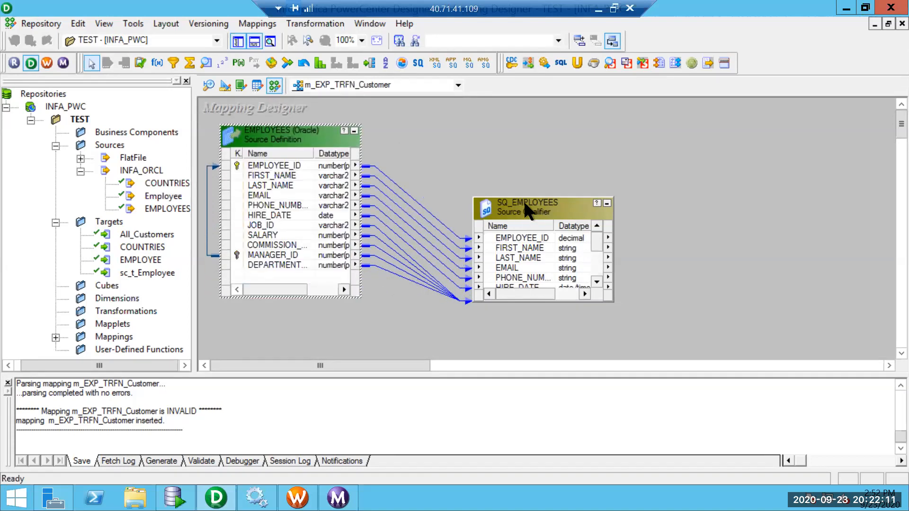
{"action": "left_click_drag", "start_coordinate": [525, 197], "coordinate": [454, 139]}
Add the EMPLOYEE target definition to the mapping beyond the source qualifier and enlarge it to show all its columns.
{"action": "left_click_drag", "start_coordinate": [148, 260], "coordinate": [743, 143]}
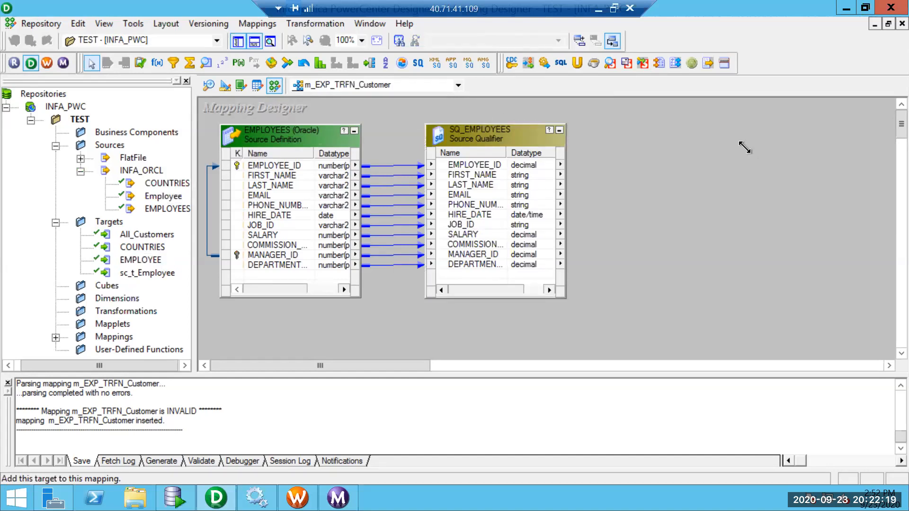
{"action": "left_click_drag", "start_coordinate": [809, 151], "coordinate": [806, 95]}
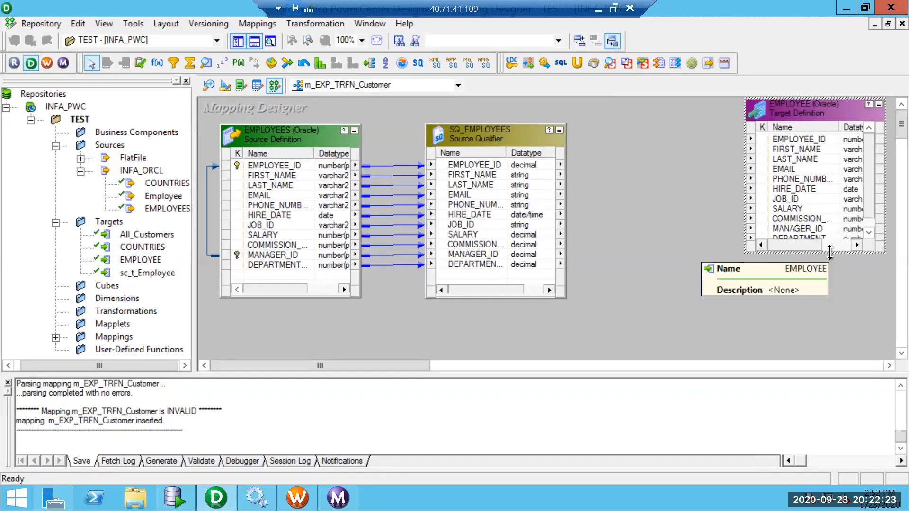
{"action": "left_click_drag", "start_coordinate": [828, 253], "coordinate": [834, 307]}
{"action": "left_click_drag", "start_coordinate": [833, 273], "coordinate": [834, 264]}
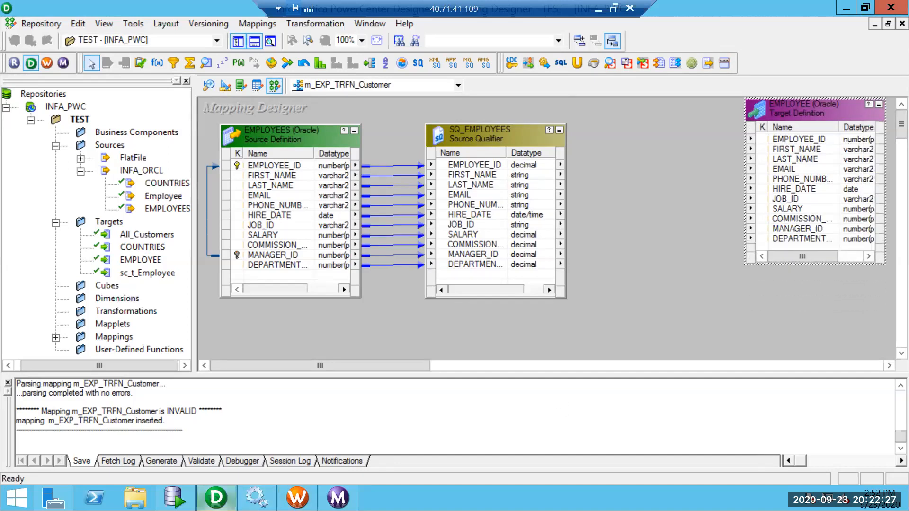
Switch to SQL Developer, replace the DROP TABLE EMPLOYEE statement with "SELECT * FROM HR.employees ;" and run it.
{"action": "left_click", "coordinate": [175, 497]}
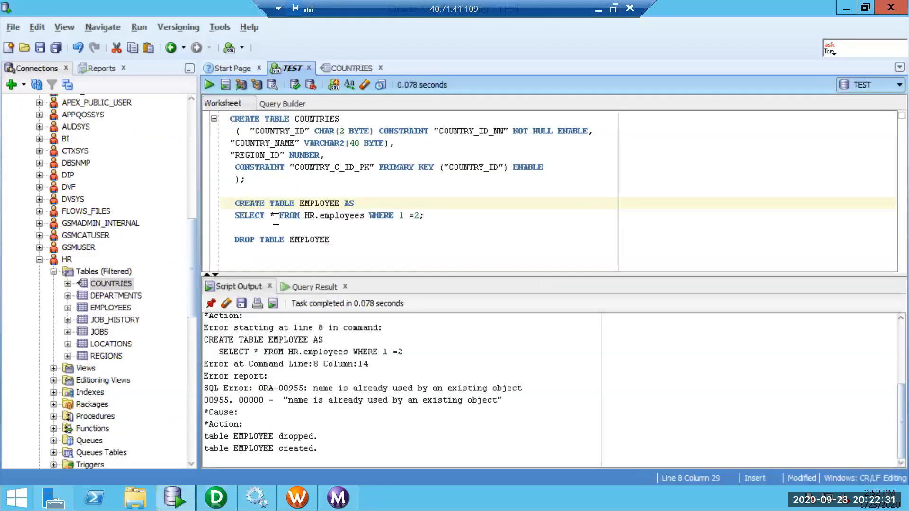
{"action": "left_click_drag", "start_coordinate": [369, 217], "coordinate": [232, 217]}
{"action": "key", "text": "ctrl+c"}
{"action": "left_click_drag", "start_coordinate": [337, 240], "coordinate": [236, 240]}
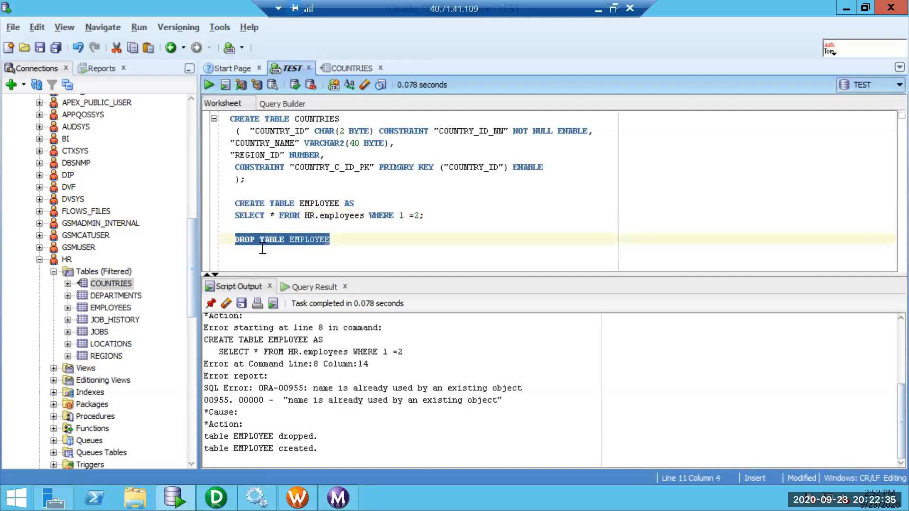
{"action": "key", "text": "ctrl+v"}
{"action": "type", "text": ";"}
{"action": "key", "text": "ctrl+Return"}
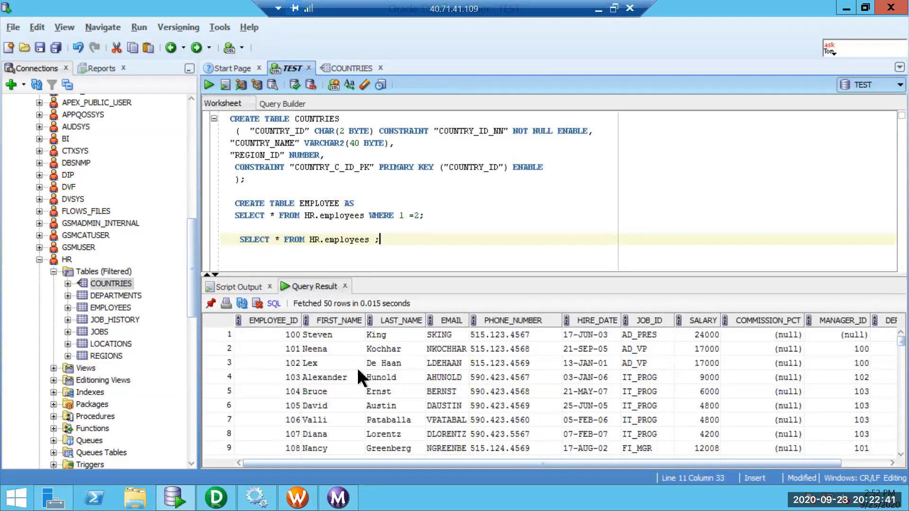
Examine the HR.employees query rows, looking at the first name, last name, email, phone number and department columns.
{"action": "left_click", "coordinate": [343, 361]}
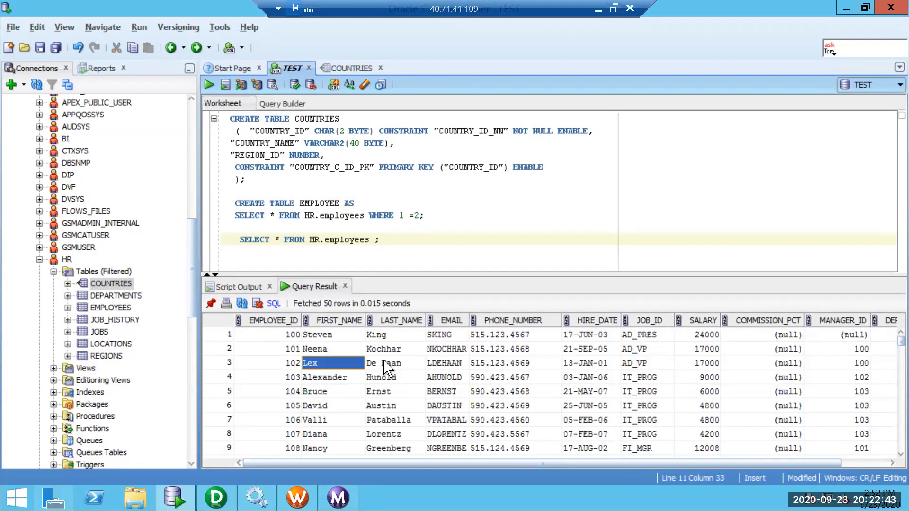
{"action": "left_click", "coordinate": [376, 363]}
{"action": "left_click_drag", "start_coordinate": [345, 359], "coordinate": [354, 355]}
{"action": "left_click", "coordinate": [396, 358]}
{"action": "left_click", "coordinate": [342, 358]}
{"action": "left_click", "coordinate": [399, 363]}
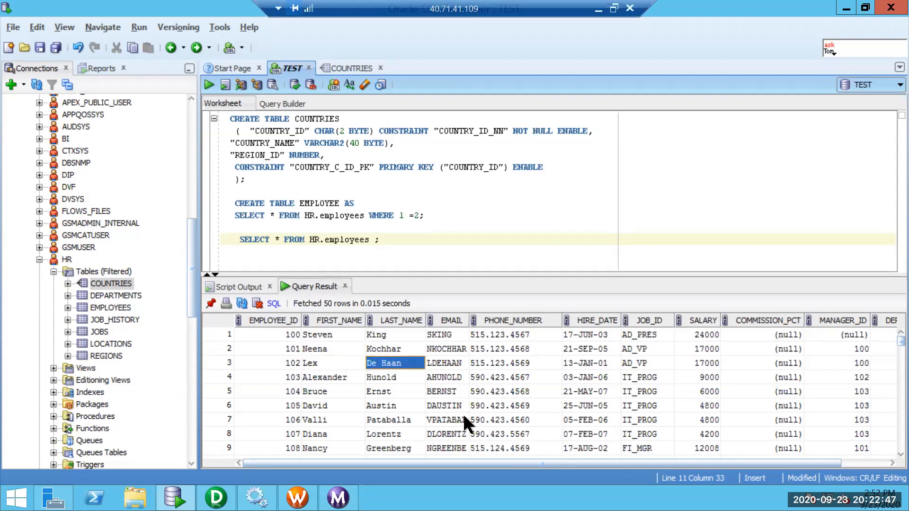
{"action": "left_click_drag", "start_coordinate": [455, 363], "coordinate": [448, 473]}
{"action": "scroll", "coordinate": [630, 386], "scroll_direction": "down", "scroll_amount": 4}
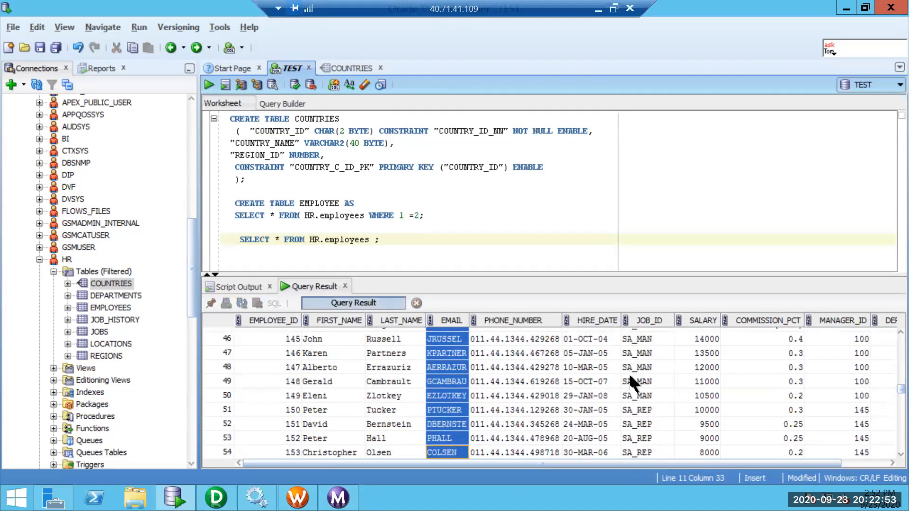
{"action": "scroll", "coordinate": [504, 383], "scroll_direction": "down", "scroll_amount": 10}
{"action": "scroll", "coordinate": [506, 384], "scroll_direction": "down", "scroll_amount": 4}
{"action": "left_click", "coordinate": [506, 382]}
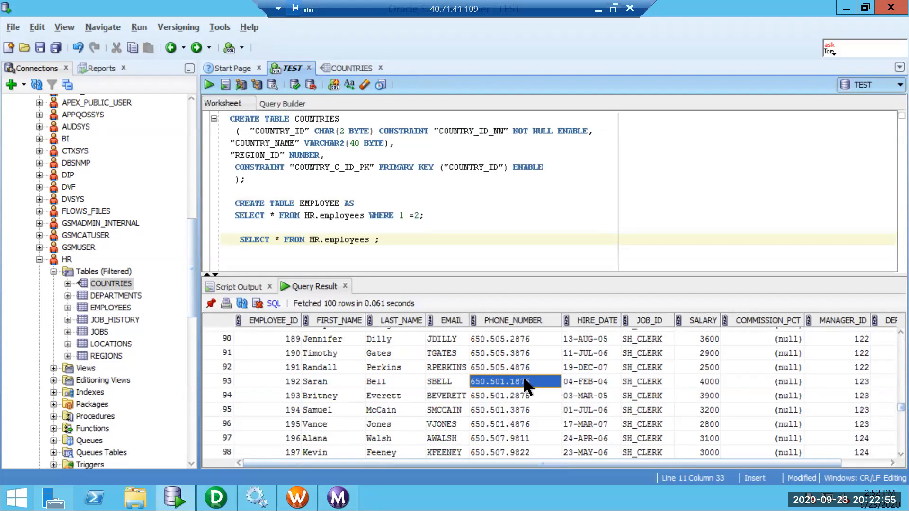
{"action": "left_click", "coordinate": [833, 368]}
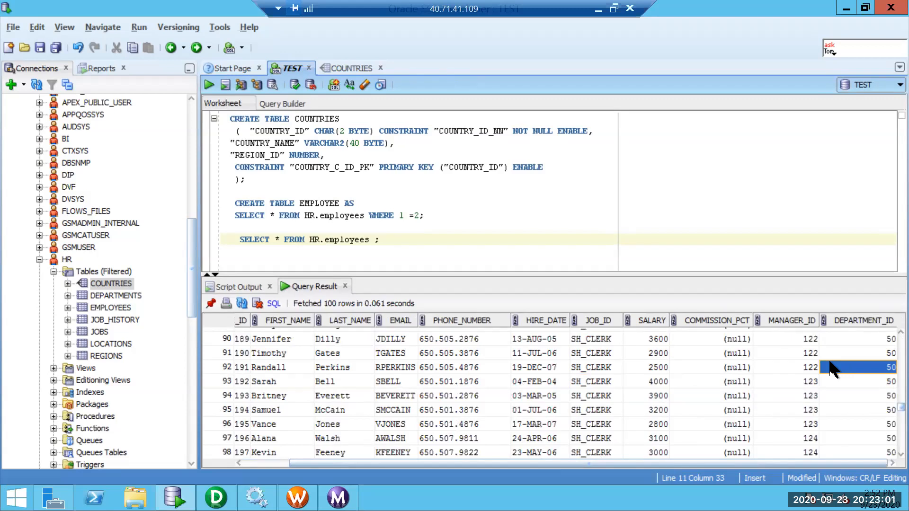
{"action": "key", "text": "Home"}
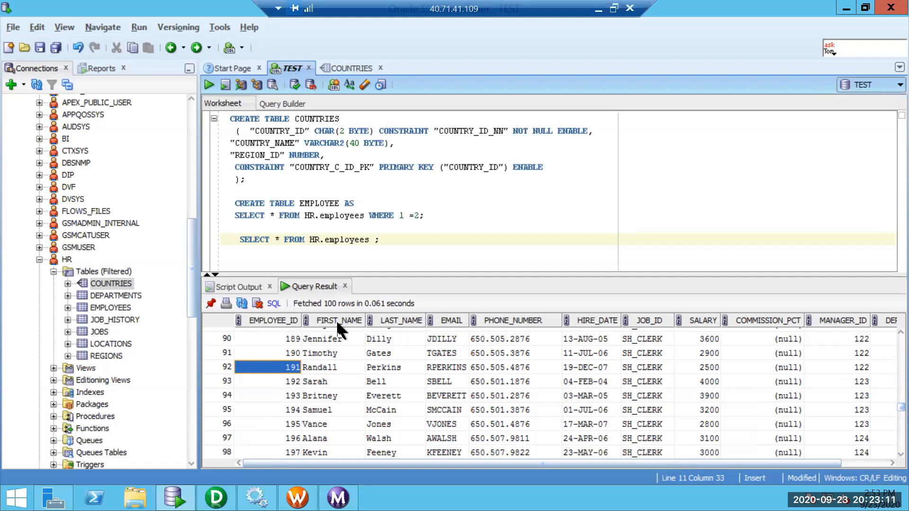
{"action": "left_click", "coordinate": [336, 352]}
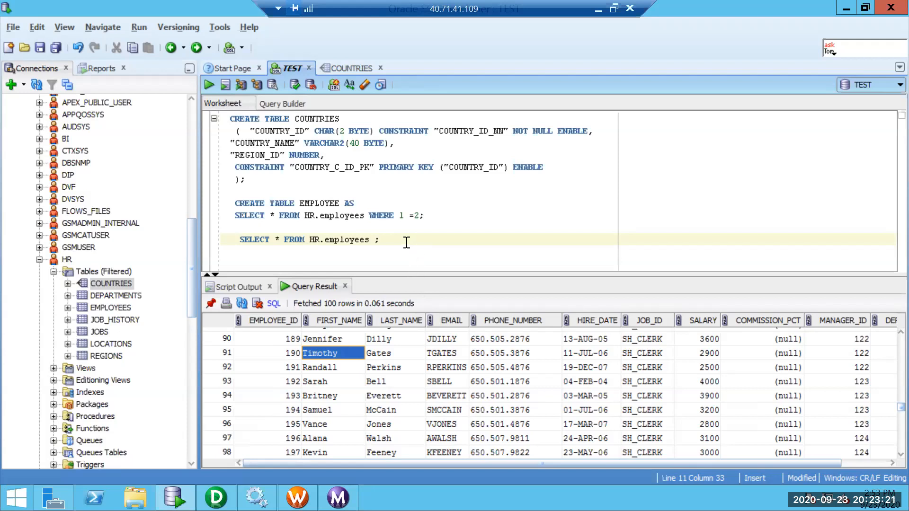
Write and run "ALTER TABLE EMPLOYEE ADD FULLNAME VARCHAR2(100);" below the select statement.
{"action": "key", "text": "Down"}
{"action": "key", "text": "Return"}
{"action": "key", "text": "Return"}
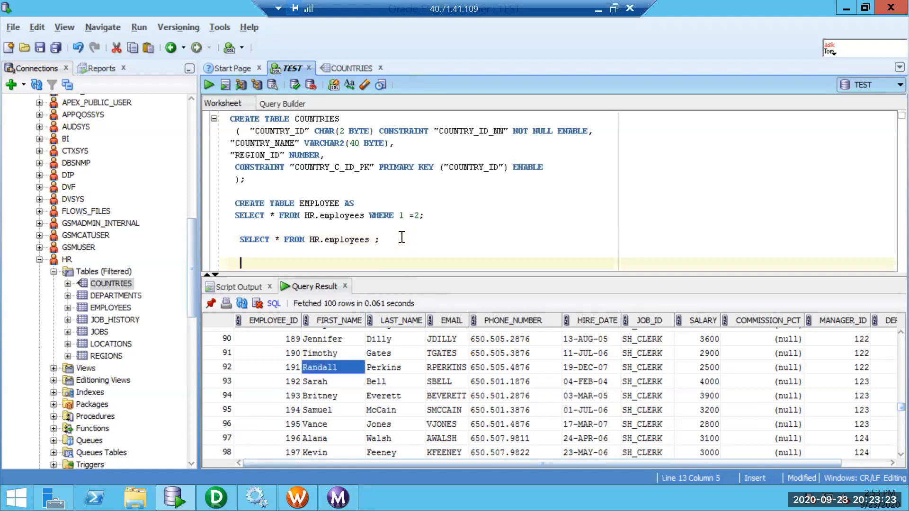
{"action": "type", "text": "ALTER TABLE EMPLO"}
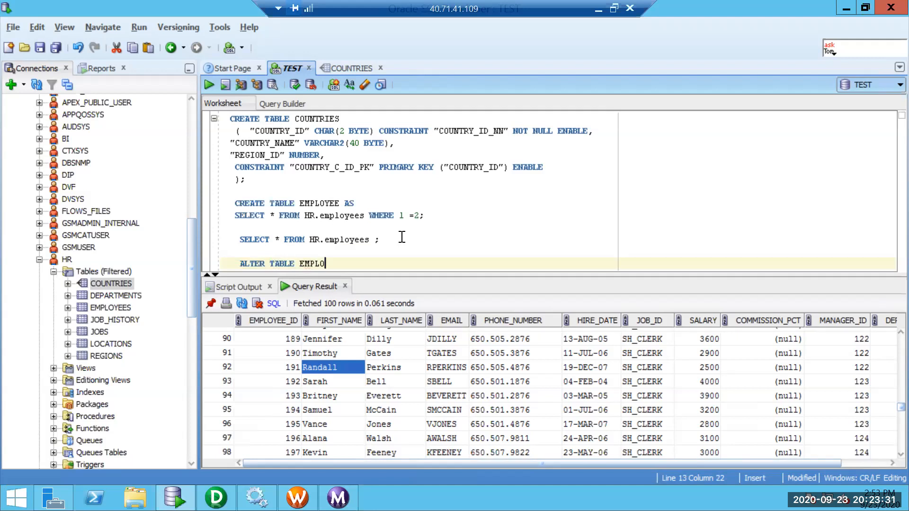
{"action": "type", "text": "YEE ADD FULLNAME "}
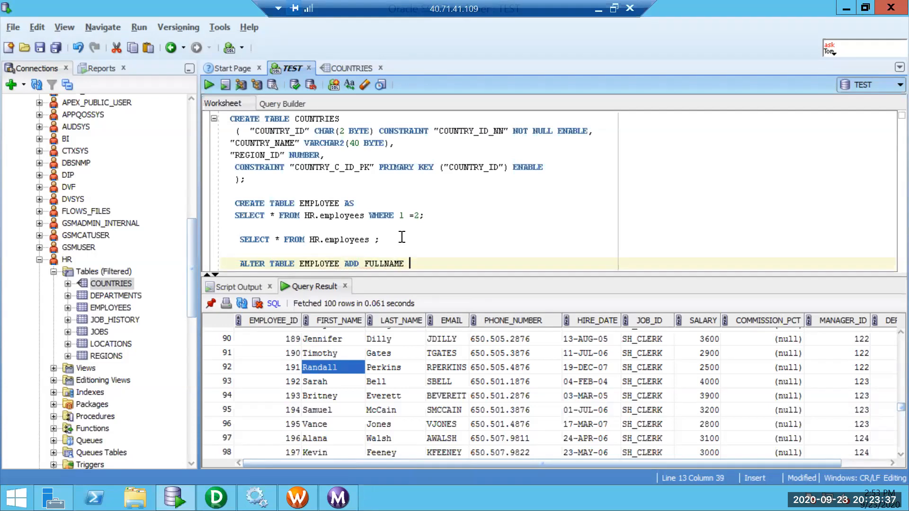
{"action": "type", "text": "VARCHAR2(100);"}
{"action": "key", "text": "F5"}
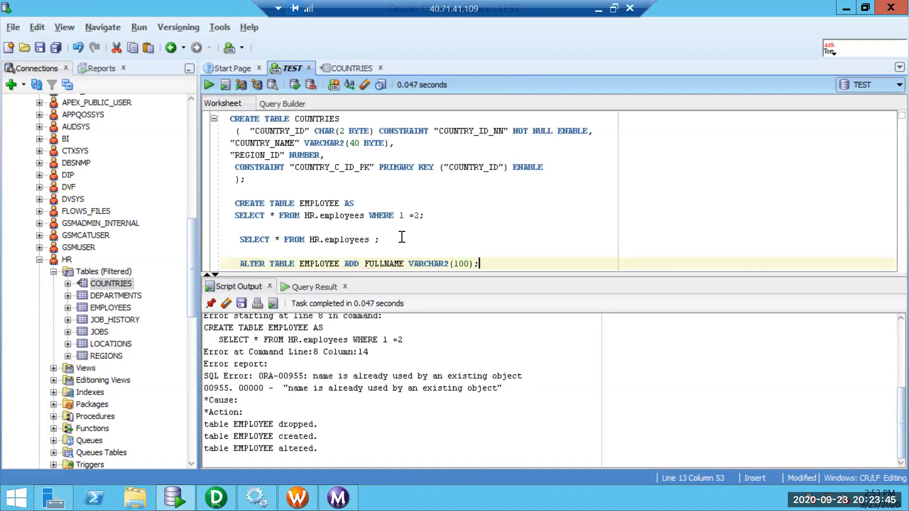
Rerun the HR.employees query and examine the HIRE_DATE values, leaving a new line below the FULLNAME statement.
{"action": "left_click", "coordinate": [401, 237]}
{"action": "key", "text": "ctrl+Return"}
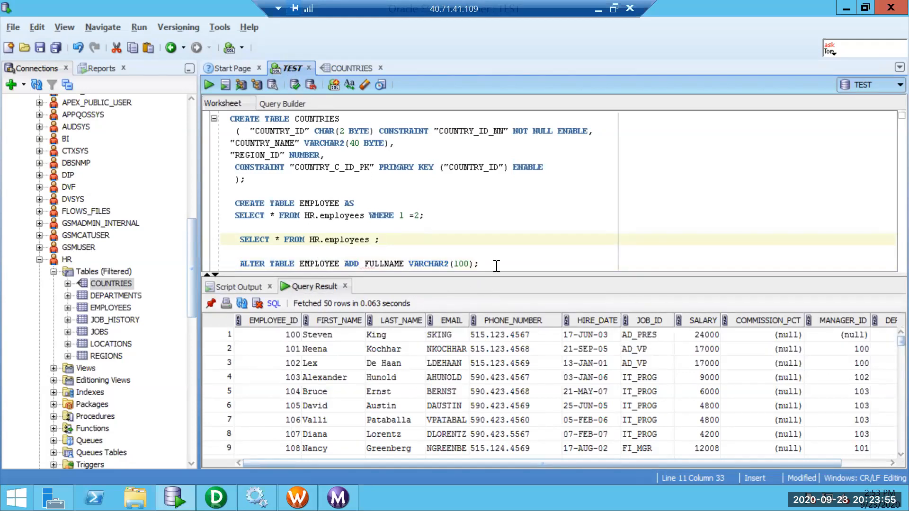
{"action": "left_click", "coordinate": [496, 266]}
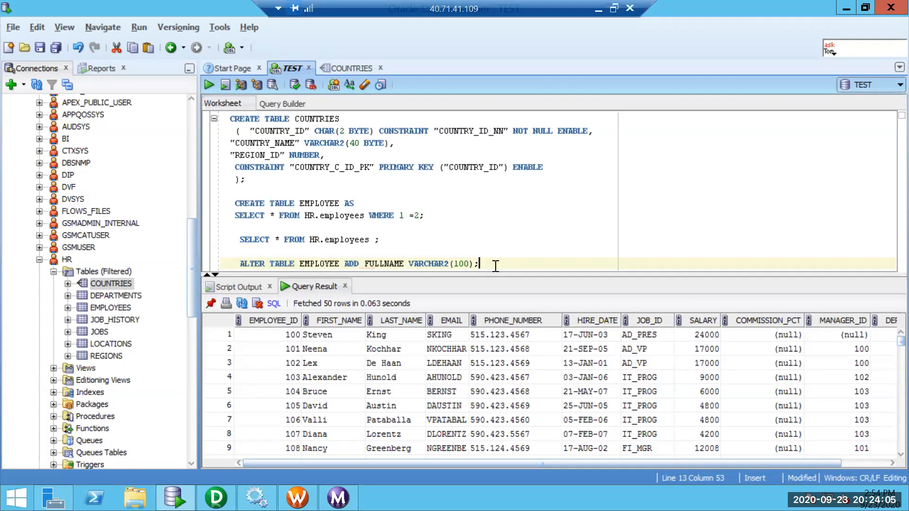
{"action": "key", "text": "Return"}
{"action": "key", "text": "Return"}
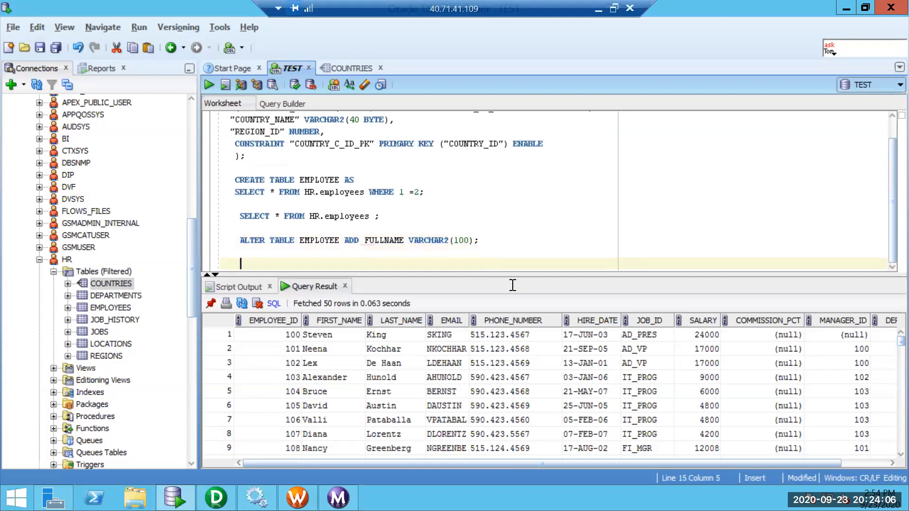
{"action": "left_click", "coordinate": [586, 335]}
{"action": "left_click", "coordinate": [585, 389]}
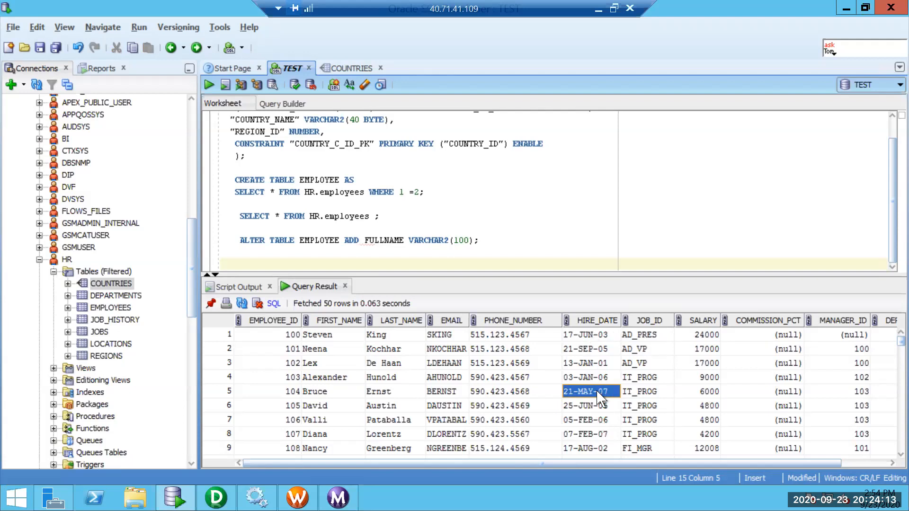
Reuse the ALTER TABLE EMPLOYEE ADD text to write and run a statement adding a YOE column as DECIMAL(19,2).
{"action": "left_click", "coordinate": [258, 261]}
{"action": "left_click_drag", "start_coordinate": [239, 239], "coordinate": [363, 240]}
{"action": "key", "text": "ctrl+c"}
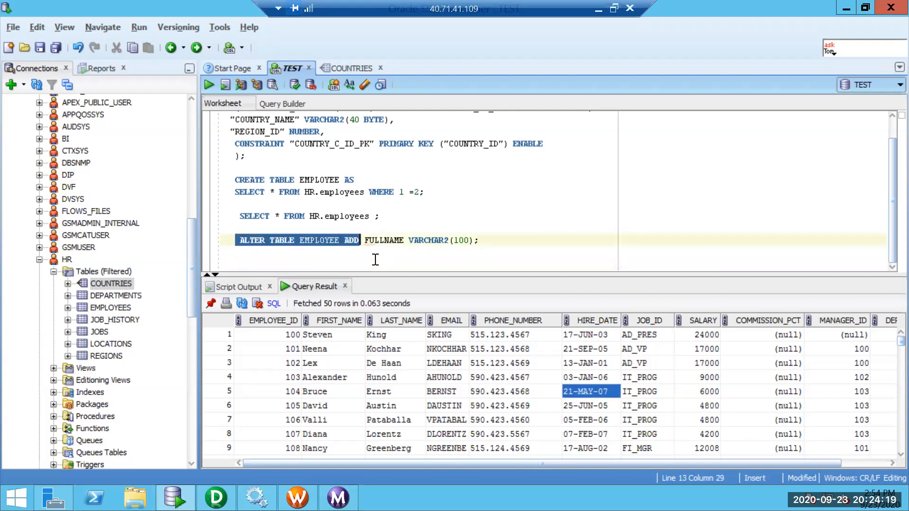
{"action": "left_click", "coordinate": [376, 260]}
{"action": "key", "text": "Down"}
{"action": "key", "text": "ctrl+v"}
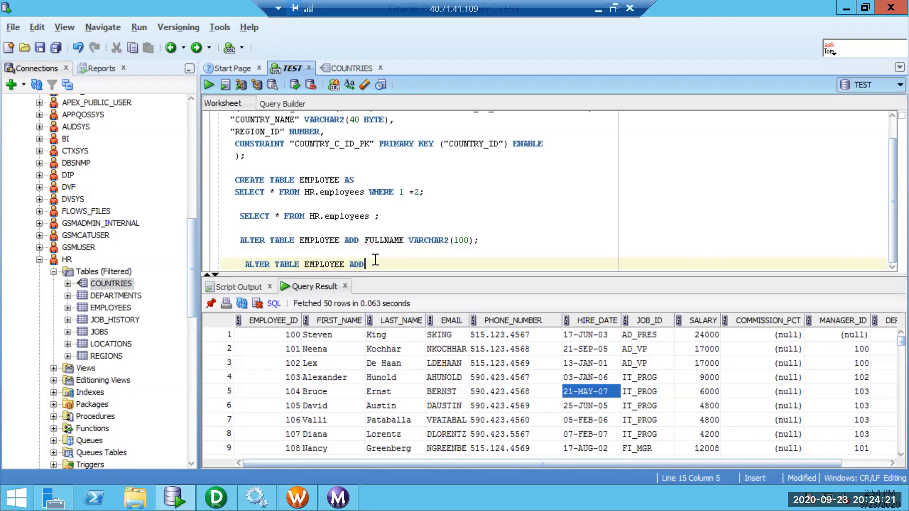
{"action": "type", "text": "YOE DE"}
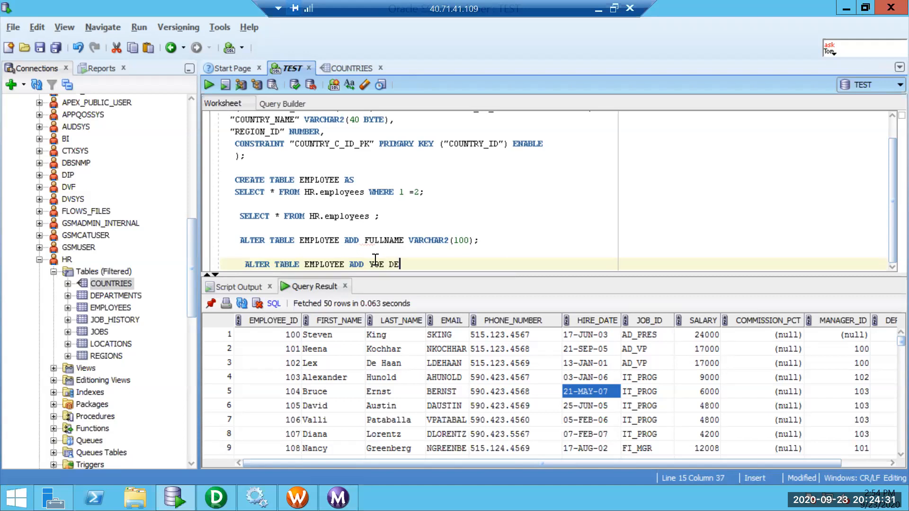
{"action": "type", "text": "CIMAL(19,2);"}
{"action": "key", "text": "F5"}
Review the DEPARTMENT_ID values across all rows of the HR.employees query result.
{"action": "left_click", "coordinate": [312, 287]}
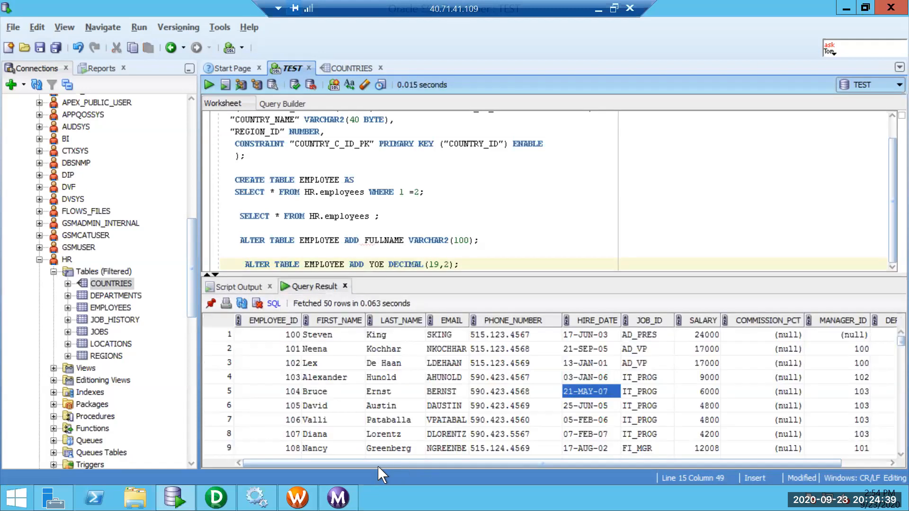
{"action": "left_click_drag", "start_coordinate": [423, 463], "coordinate": [470, 460]}
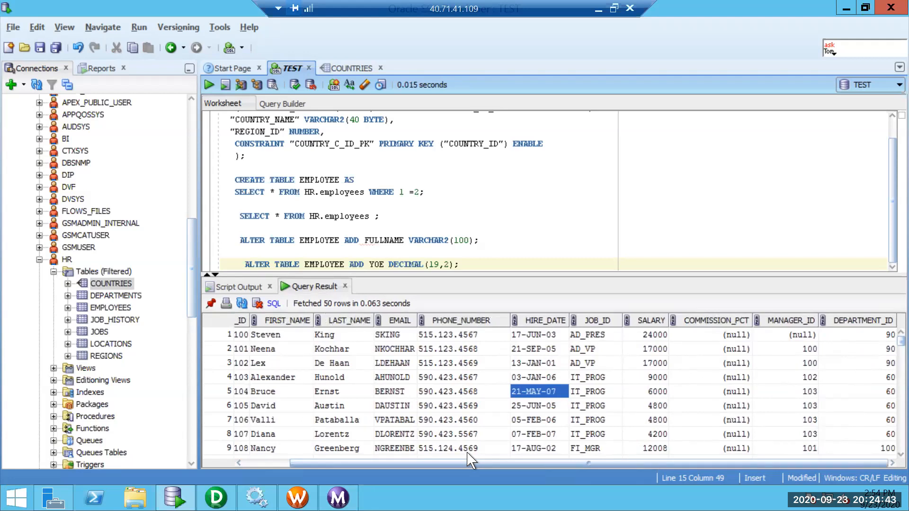
{"action": "left_click", "coordinate": [469, 419]}
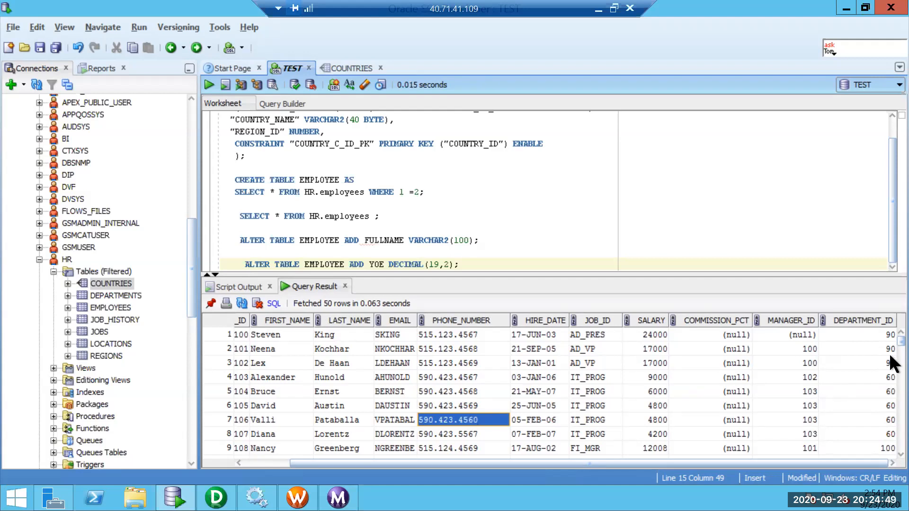
{"action": "scroll", "coordinate": [890, 402], "scroll_direction": "down", "scroll_amount": 1}
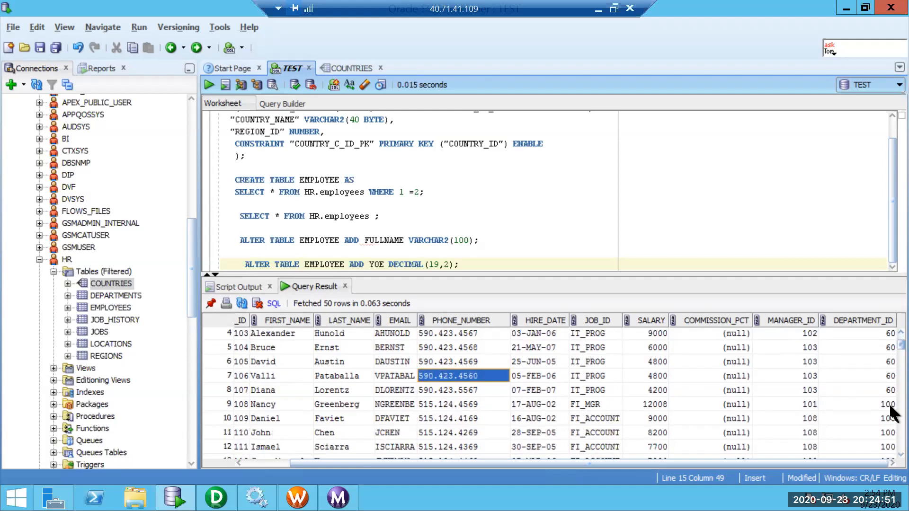
{"action": "scroll", "coordinate": [888, 412], "scroll_direction": "down", "scroll_amount": 12}
{"action": "scroll", "coordinate": [891, 447], "scroll_direction": "down", "scroll_amount": 14}
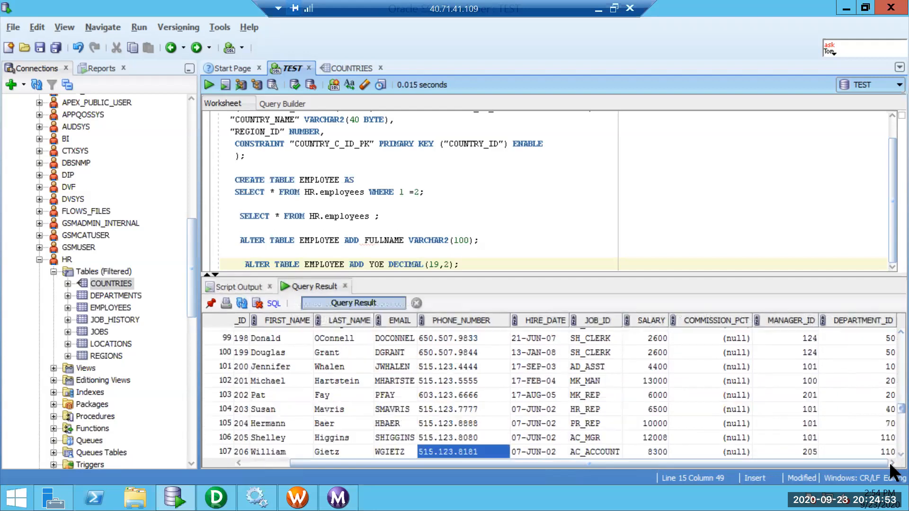
{"action": "scroll", "coordinate": [889, 370], "scroll_direction": "down", "scroll_amount": 3}
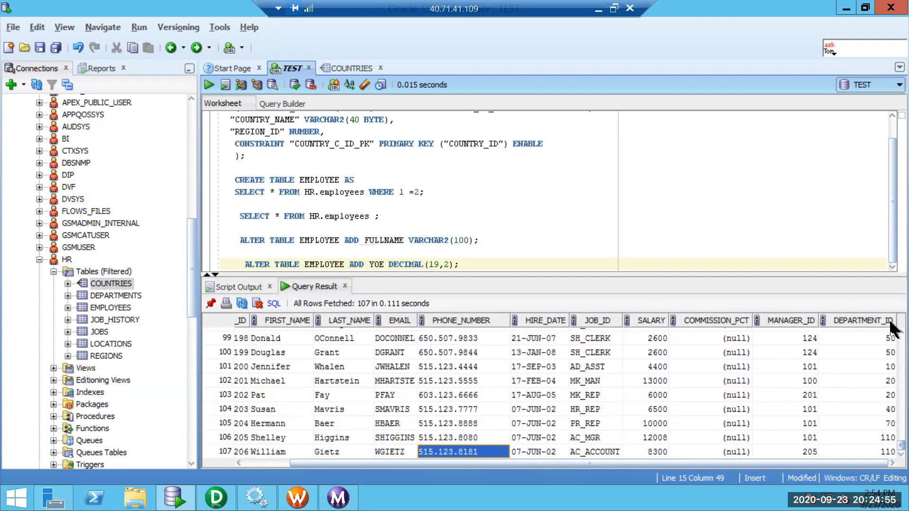
{"action": "scroll", "coordinate": [889, 307], "scroll_direction": "up", "scroll_amount": 4}
{"action": "scroll", "coordinate": [889, 322], "scroll_direction": "up", "scroll_amount": 20}
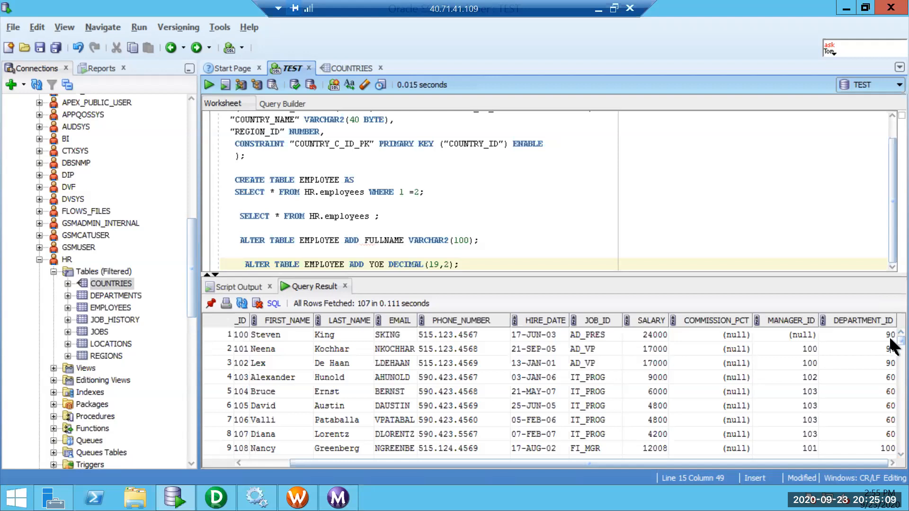
{"action": "scroll", "coordinate": [892, 359], "scroll_direction": "down", "scroll_amount": 7}
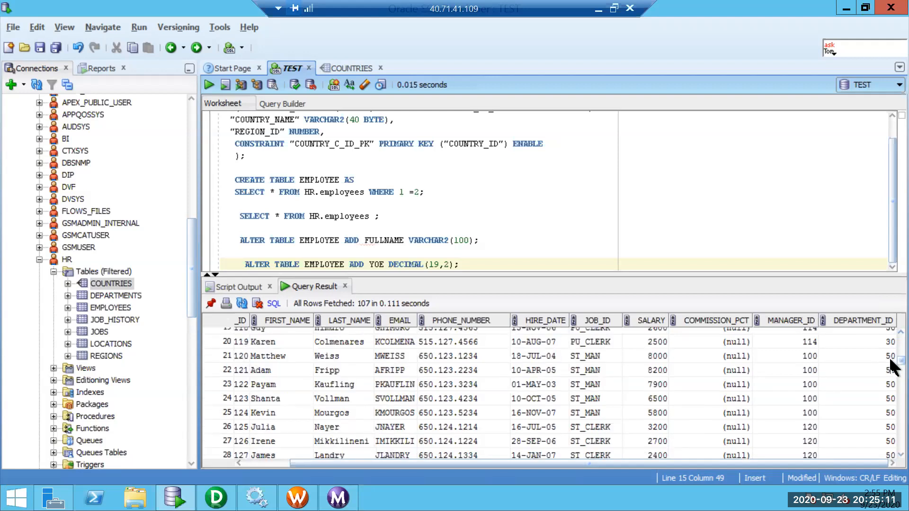
{"action": "scroll", "coordinate": [890, 379], "scroll_direction": "down", "scroll_amount": 4}
{"action": "scroll", "coordinate": [891, 388], "scroll_direction": "up", "scroll_amount": 4}
{"action": "scroll", "coordinate": [890, 379], "scroll_direction": "down", "scroll_amount": 4}
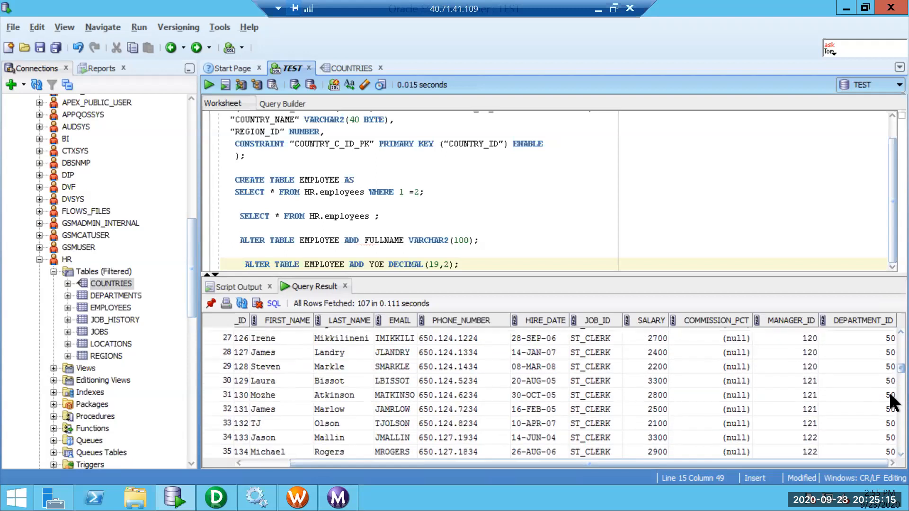
Examine the remaining employee rows through DEPARTMENT_ID in the query result, and switch back to PowerCenter Designer.
{"action": "scroll", "coordinate": [893, 415], "scroll_direction": "down", "scroll_amount": 8}
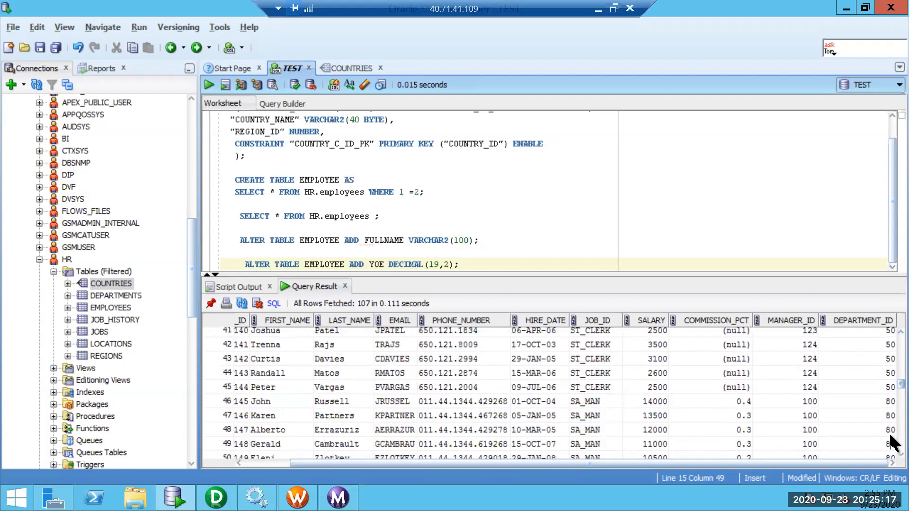
{"action": "scroll", "coordinate": [893, 465], "scroll_direction": "down", "scroll_amount": 10}
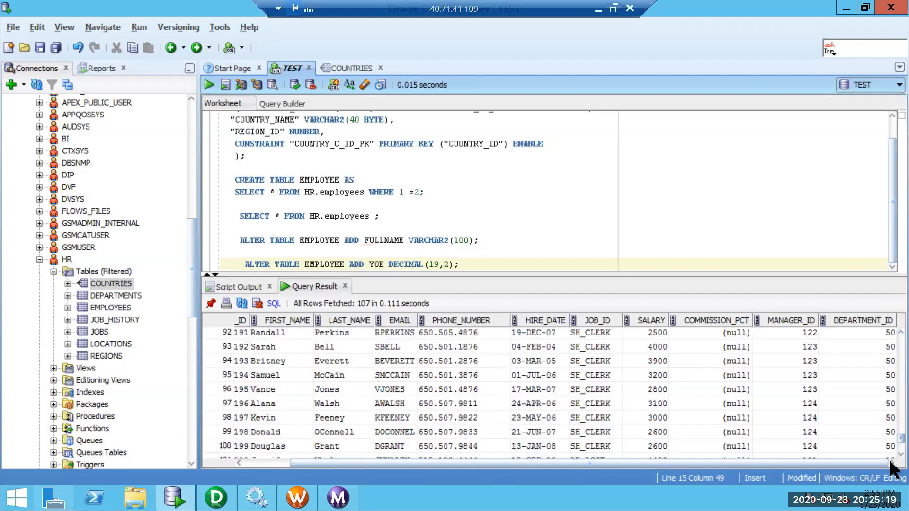
{"action": "scroll", "coordinate": [893, 469], "scroll_direction": "down", "scroll_amount": 3}
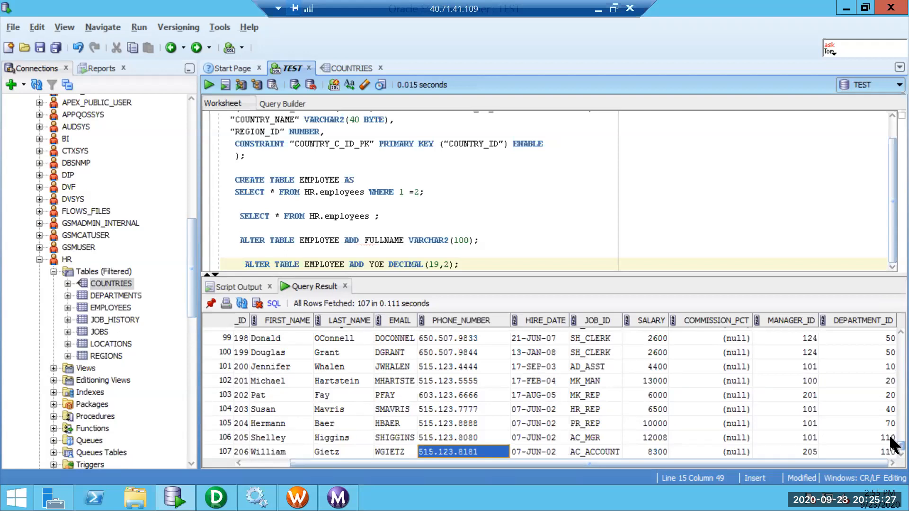
{"action": "scroll", "coordinate": [892, 435], "scroll_direction": "up", "scroll_amount": 10}
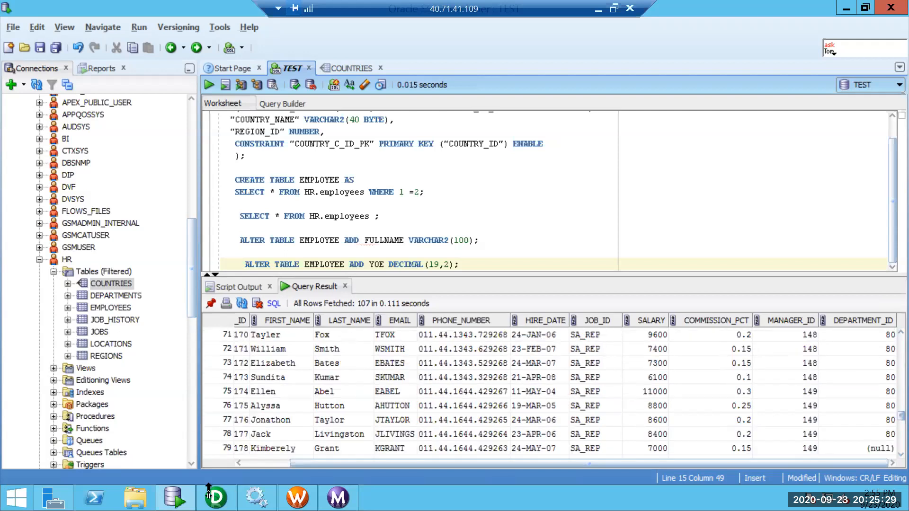
{"action": "scroll", "coordinate": [551, 392], "scroll_direction": "up", "scroll_amount": 18}
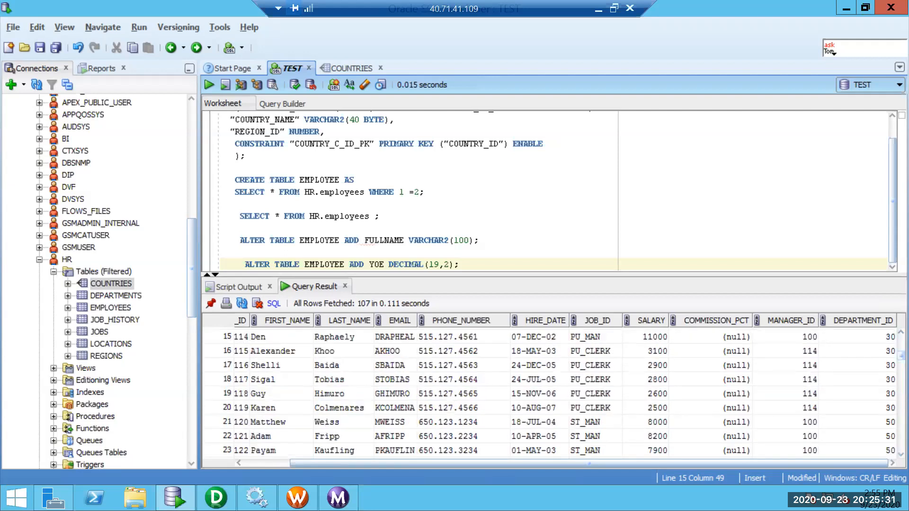
{"action": "scroll", "coordinate": [551, 393], "scroll_direction": "down", "scroll_amount": 20}
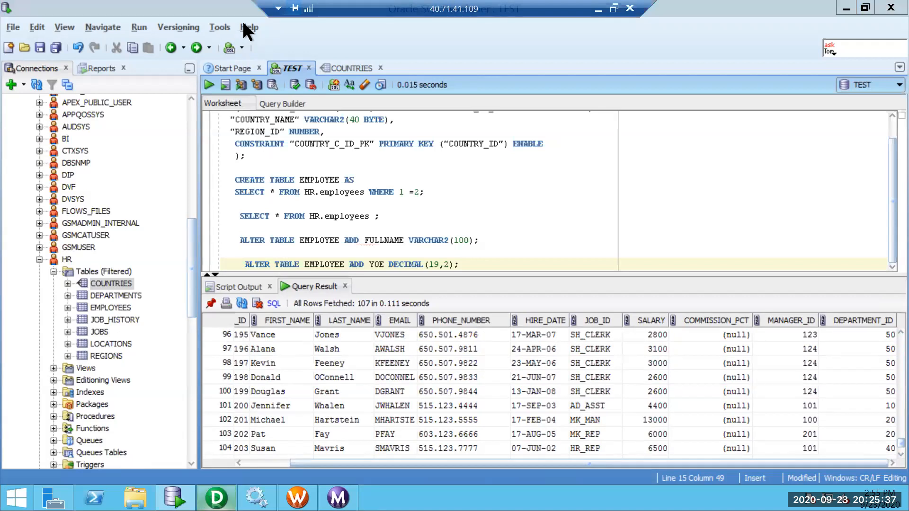
{"action": "key", "text": "alt+Tab"}
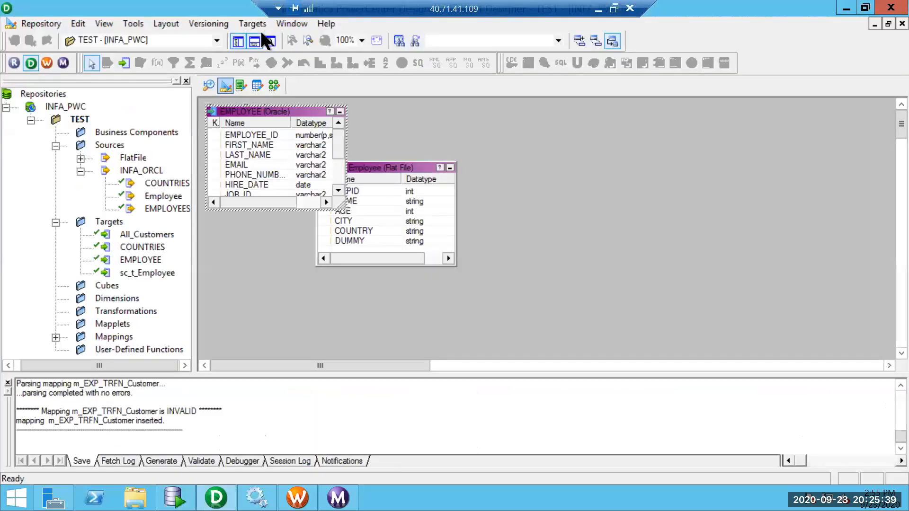
{"action": "left_click", "coordinate": [261, 28]}
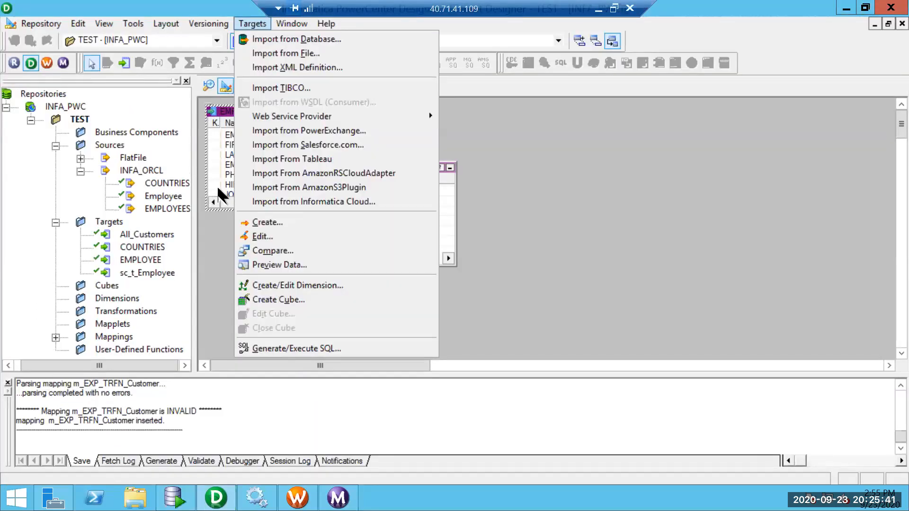
{"action": "left_click", "coordinate": [217, 184]}
{"action": "left_click", "coordinate": [217, 185]}
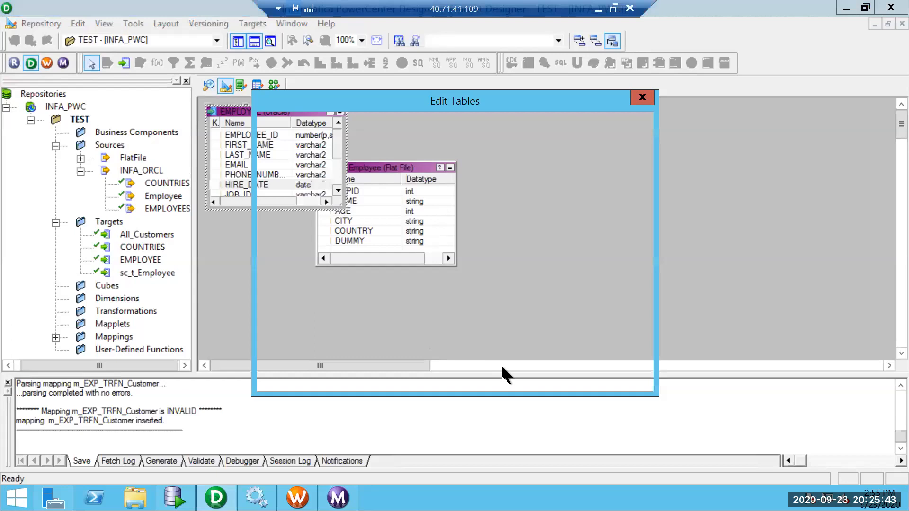
{"action": "left_click", "coordinate": [504, 374]}
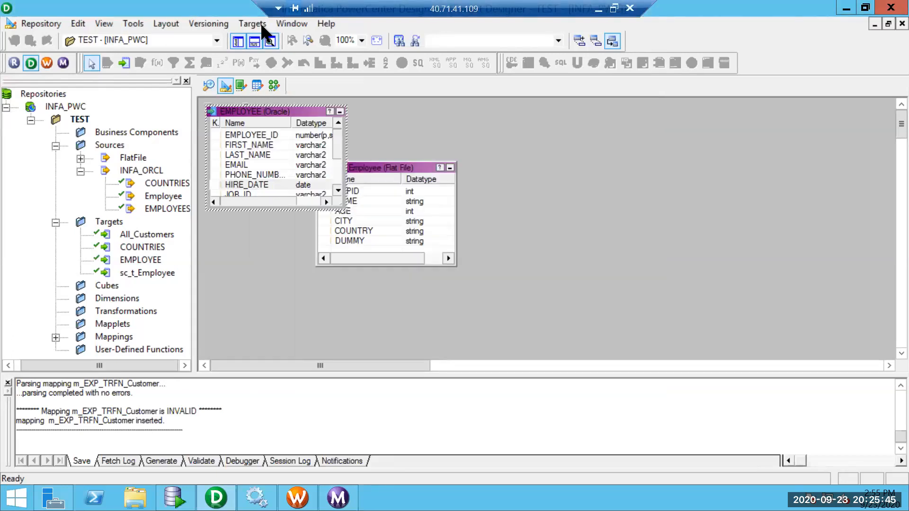
Import the EMPLOYEE table of the TEST schema through the INFA_ORCL data source, replacing the existing EMPLOYEE target definition.
{"action": "left_click", "coordinate": [254, 23]}
{"action": "left_click", "coordinate": [266, 40]}
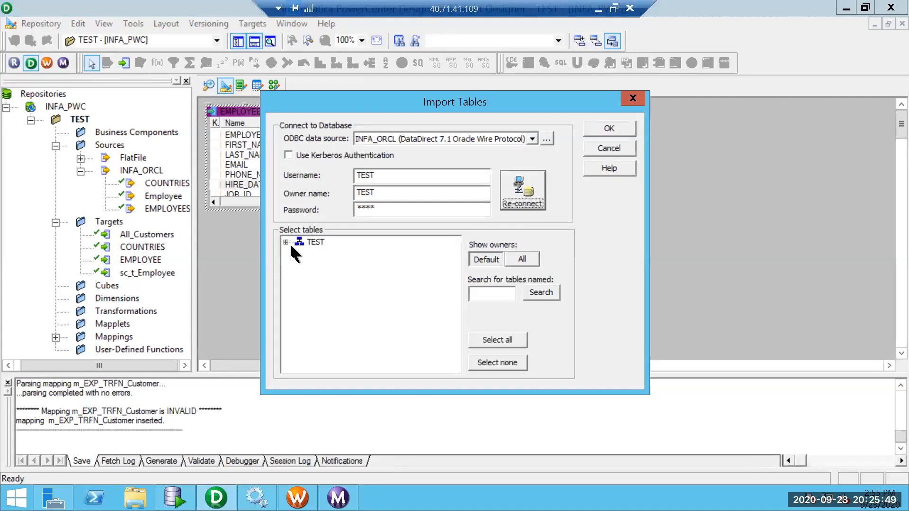
{"action": "left_click", "coordinate": [286, 242]}
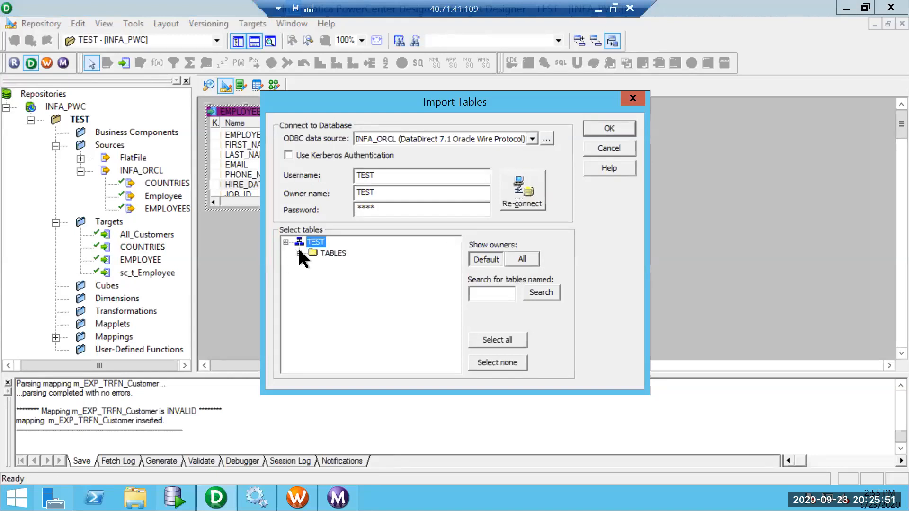
{"action": "left_click", "coordinate": [299, 253]}
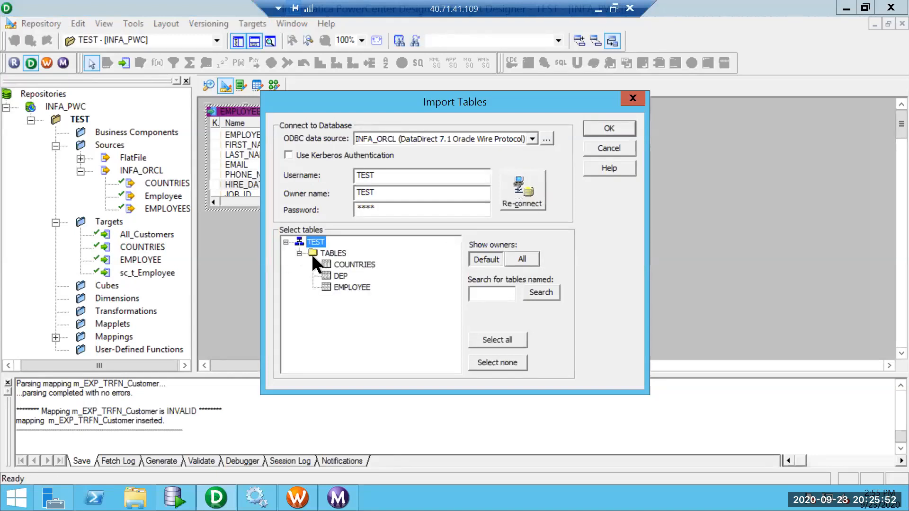
{"action": "left_click", "coordinate": [349, 284]}
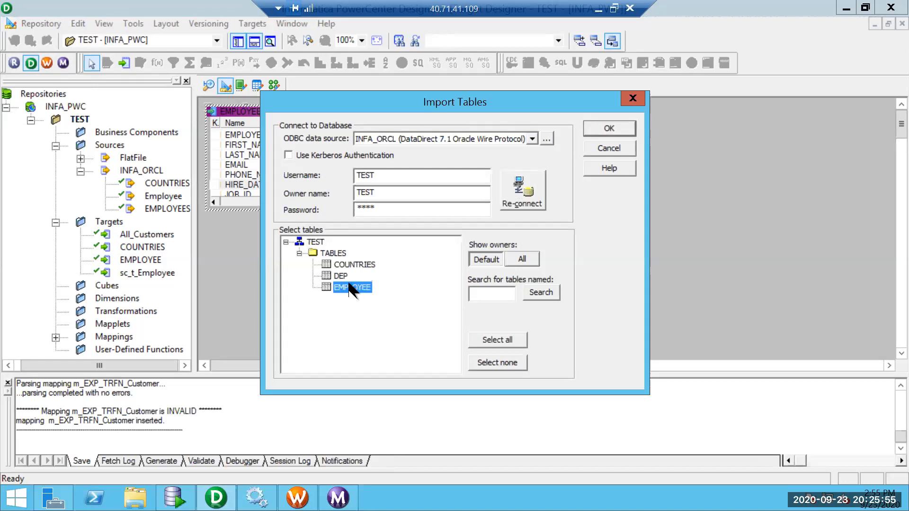
{"action": "left_click", "coordinate": [609, 129]}
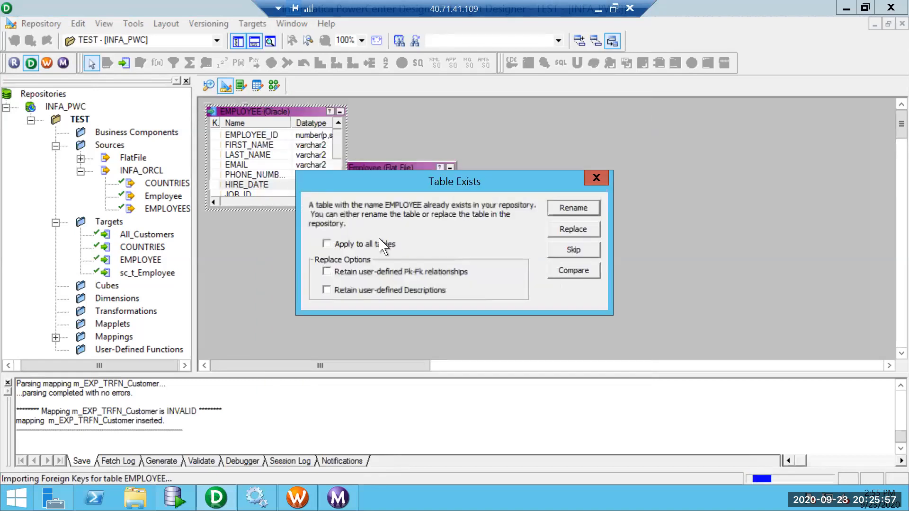
{"action": "left_click", "coordinate": [383, 245]}
{"action": "left_click", "coordinate": [575, 230]}
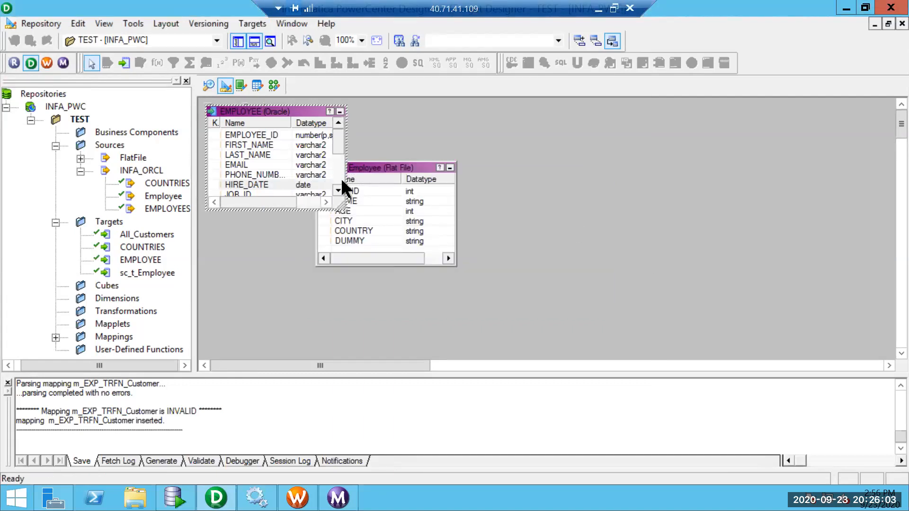
Check the EMPLOYEE target definition for the FULLNAME and YOE columns and save the repository changes.
{"action": "scroll", "coordinate": [315, 180], "scroll_direction": "down", "scroll_amount": 3}
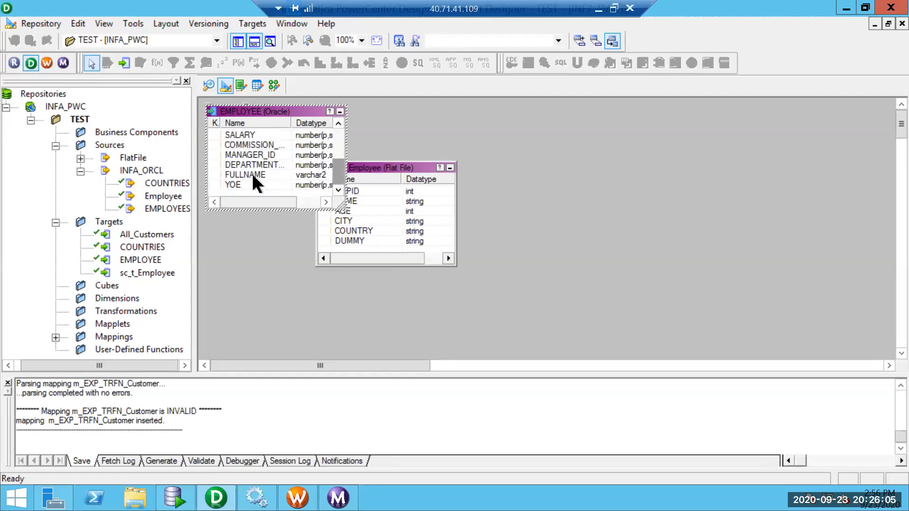
{"action": "left_click", "coordinate": [253, 184]}
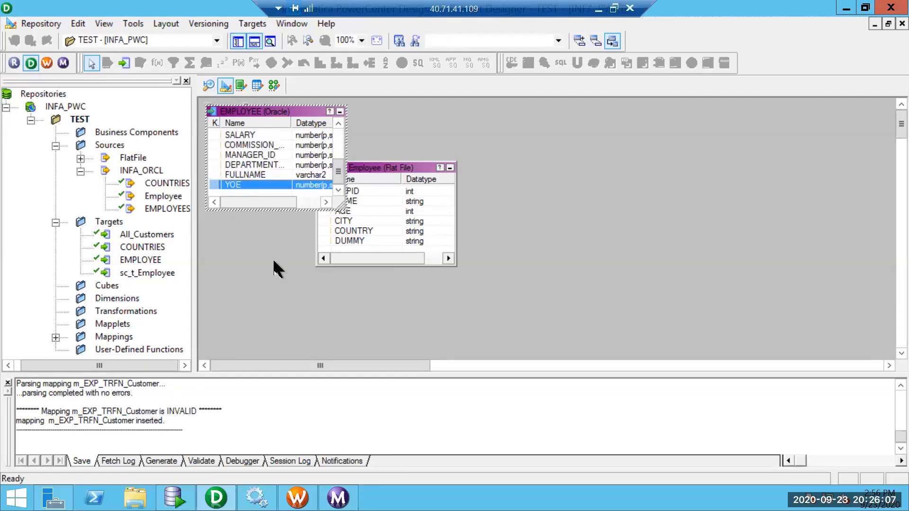
{"action": "left_click", "coordinate": [274, 261]}
{"action": "key", "text": "ctrl+s"}
Return to the Mapping Designer, hide the output log and enlarge the EMPLOYEE target to show all ports through YOE.
{"action": "left_click", "coordinate": [274, 84]}
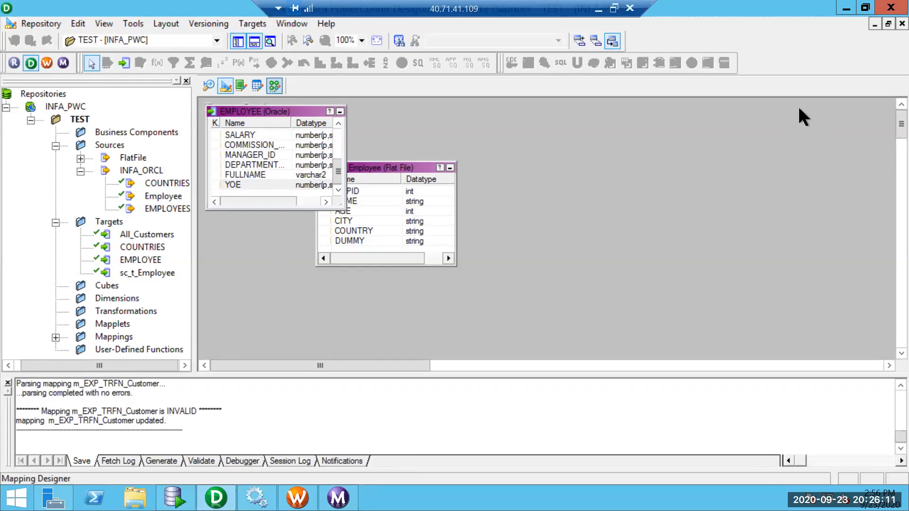
{"action": "left_click", "coordinate": [8, 383]}
{"action": "left_click_drag", "start_coordinate": [835, 262], "coordinate": [865, 273]}
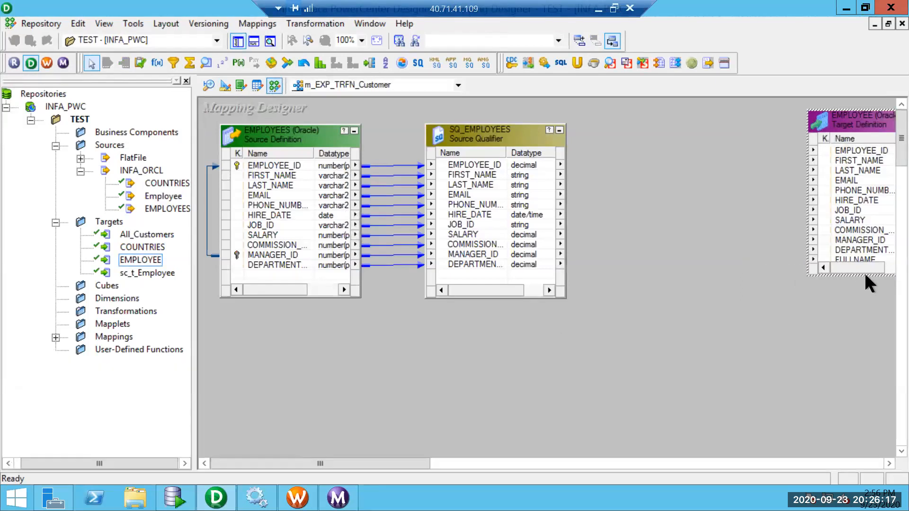
{"action": "left_click_drag", "start_coordinate": [869, 356], "coordinate": [868, 337]}
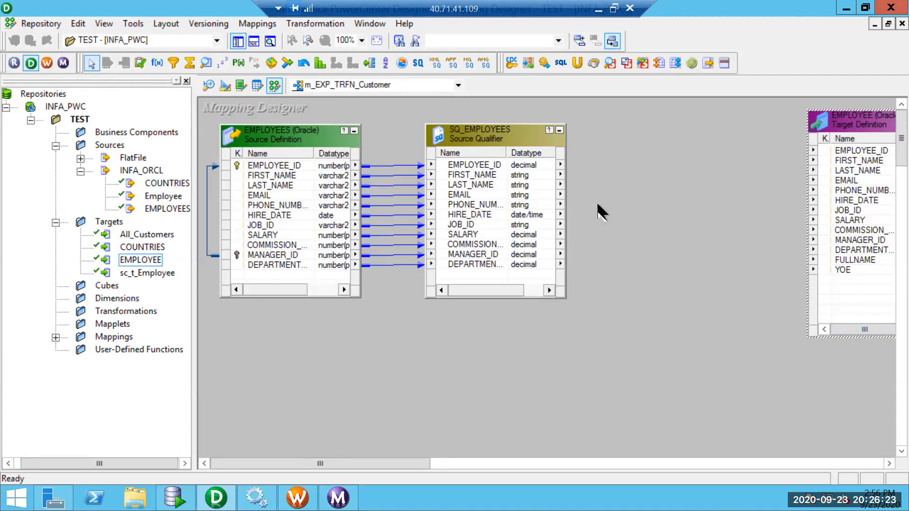
Create an Expression transformation named EXP and place it between SQ_EMPLOYEES and the EMPLOYEE target.
{"action": "left_click", "coordinate": [157, 62]}
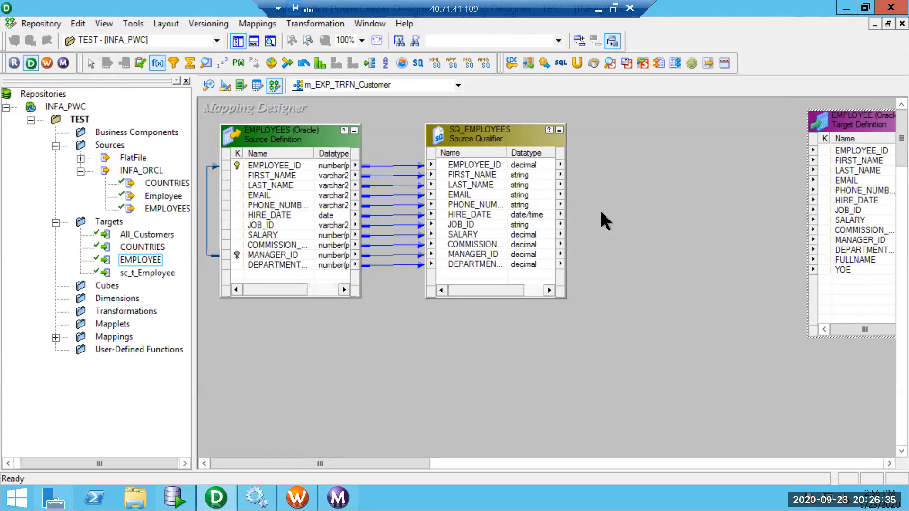
{"action": "left_click", "coordinate": [316, 23]}
{"action": "left_click", "coordinate": [315, 24]}
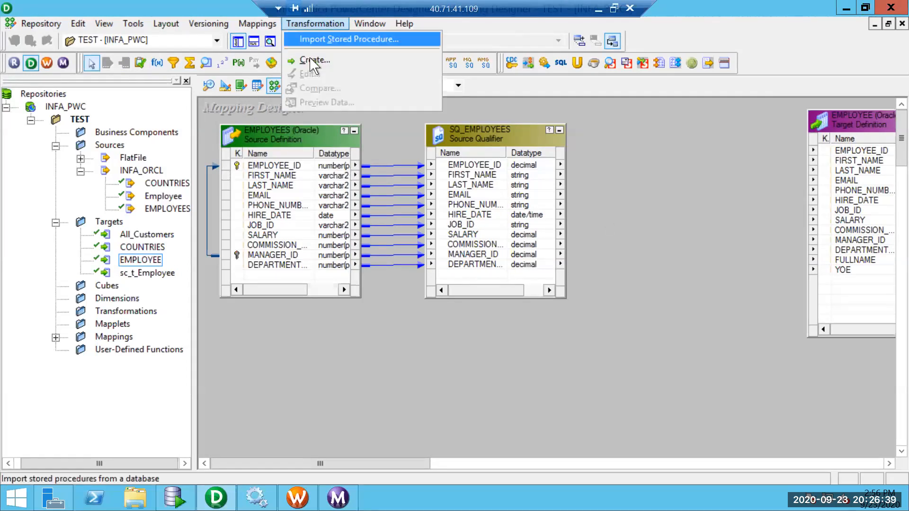
{"action": "key", "text": "Return"}
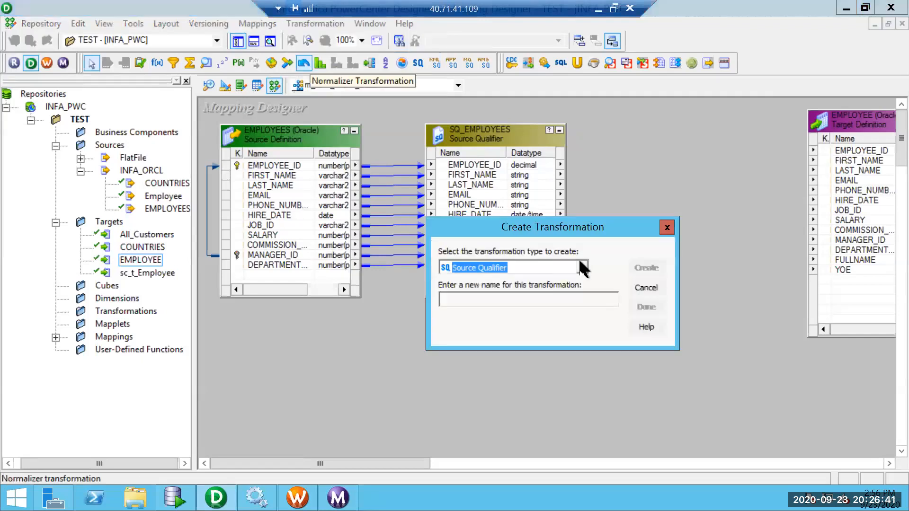
{"action": "left_click", "coordinate": [580, 265]}
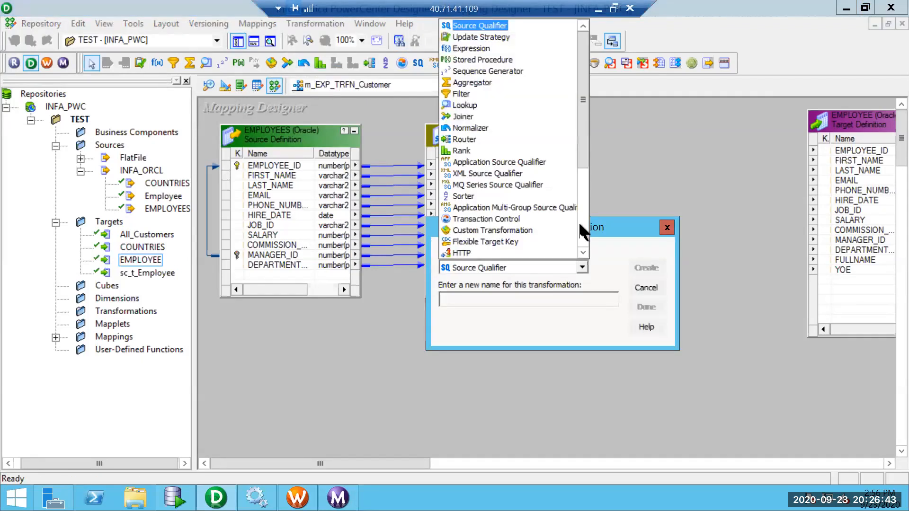
{"action": "left_click", "coordinate": [582, 268]}
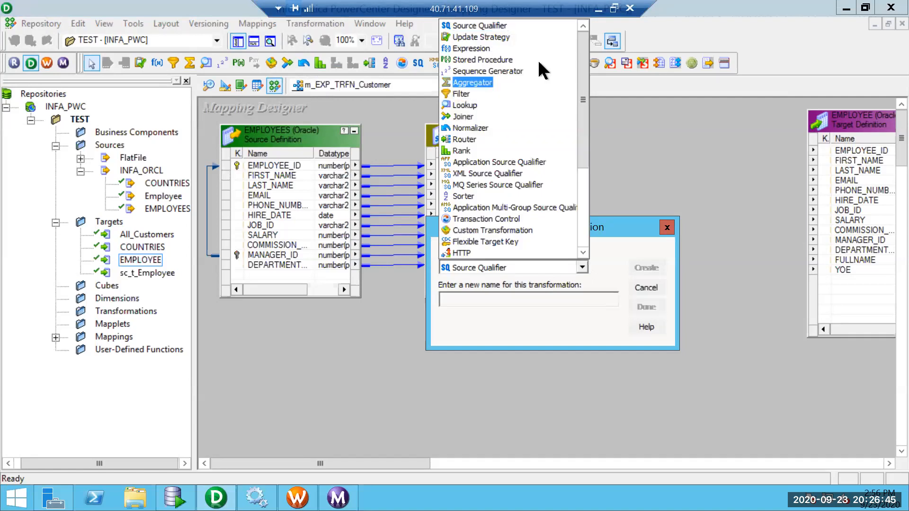
{"action": "left_click", "coordinate": [492, 300]}
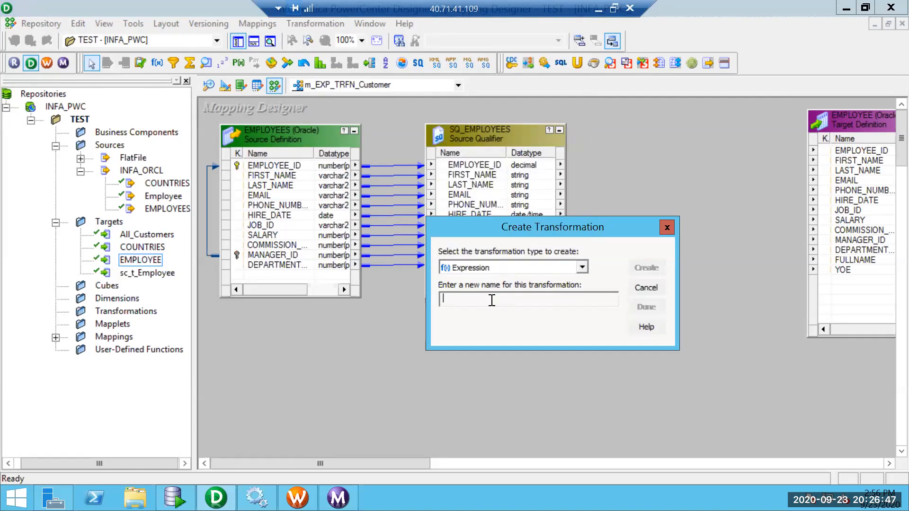
{"action": "type", "text": "EXP"}
{"action": "left_click", "coordinate": [632, 266]}
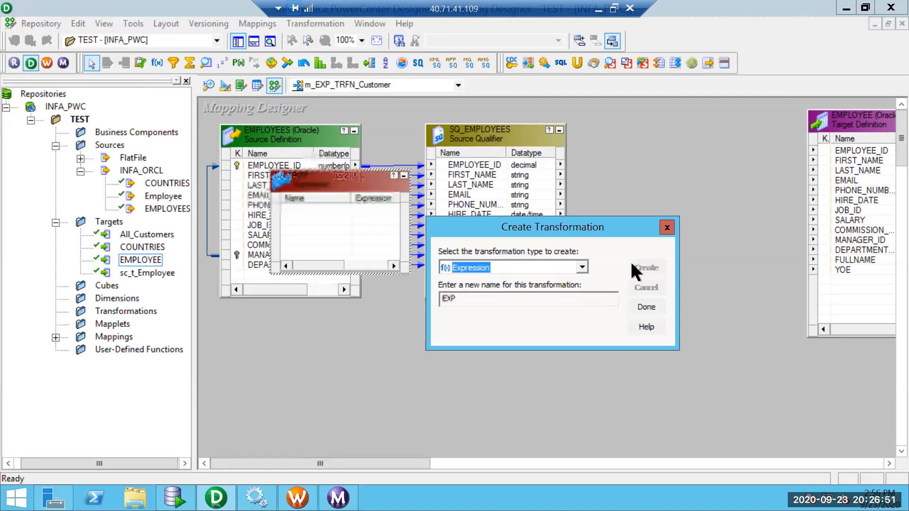
{"action": "left_click", "coordinate": [645, 307]}
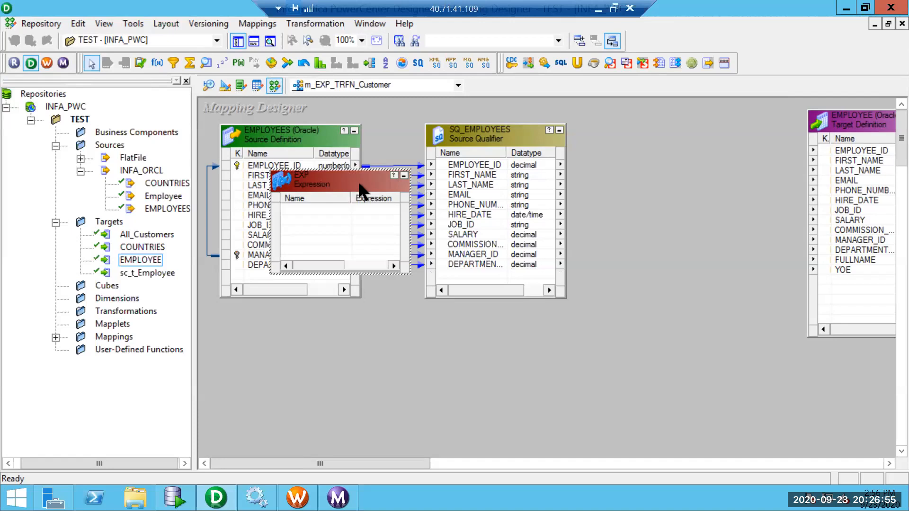
{"action": "left_click_drag", "start_coordinate": [638, 169], "coordinate": [686, 178]}
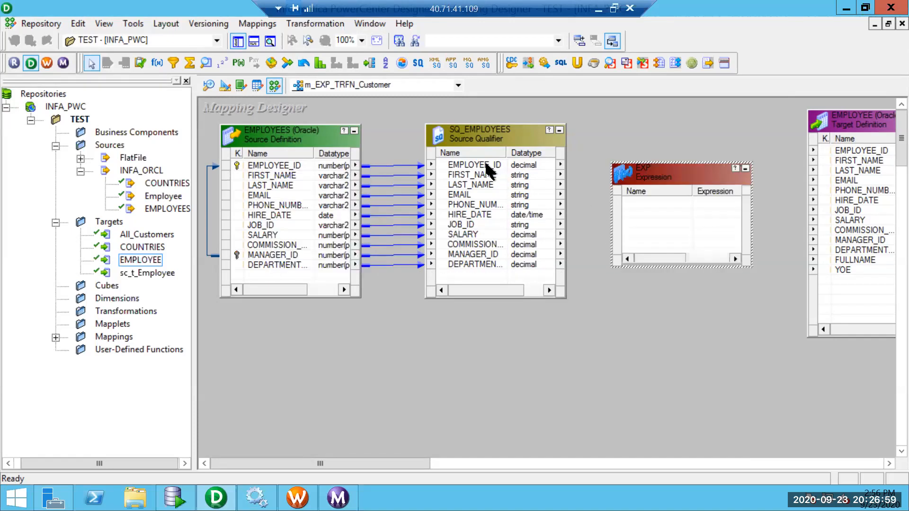
Link all SQ_EMPLOYEES ports into the EXP transformation and enlarge EXP to show every port.
{"action": "left_click", "coordinate": [485, 164]}
{"action": "right_click", "coordinate": [487, 165]}
{"action": "left_click", "coordinate": [492, 172]}
{"action": "left_click_drag", "start_coordinate": [489, 163], "coordinate": [653, 203]}
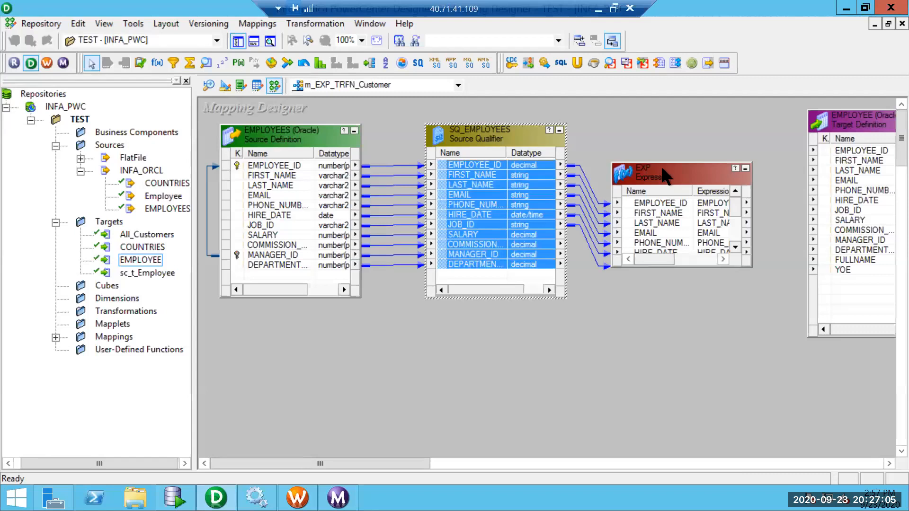
{"action": "left_click_drag", "start_coordinate": [661, 109], "coordinate": [661, 108]}
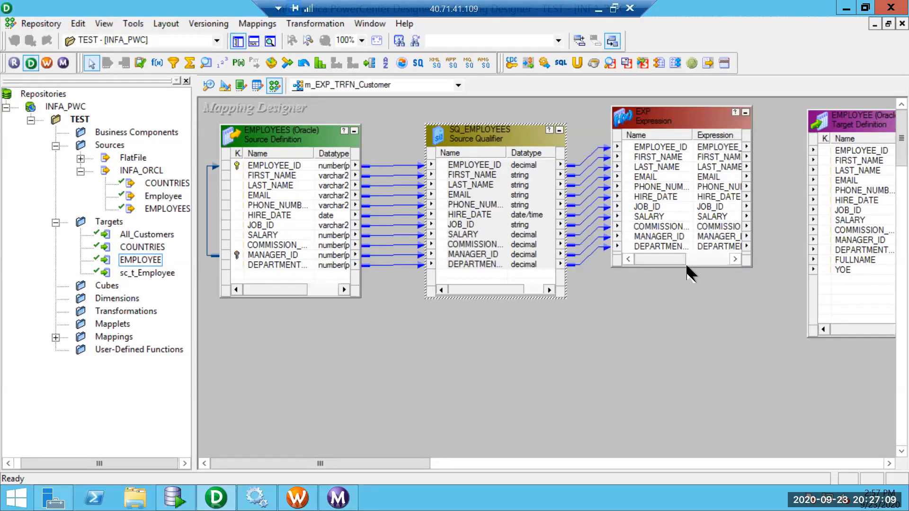
{"action": "left_click_drag", "start_coordinate": [704, 325], "coordinate": [704, 327]}
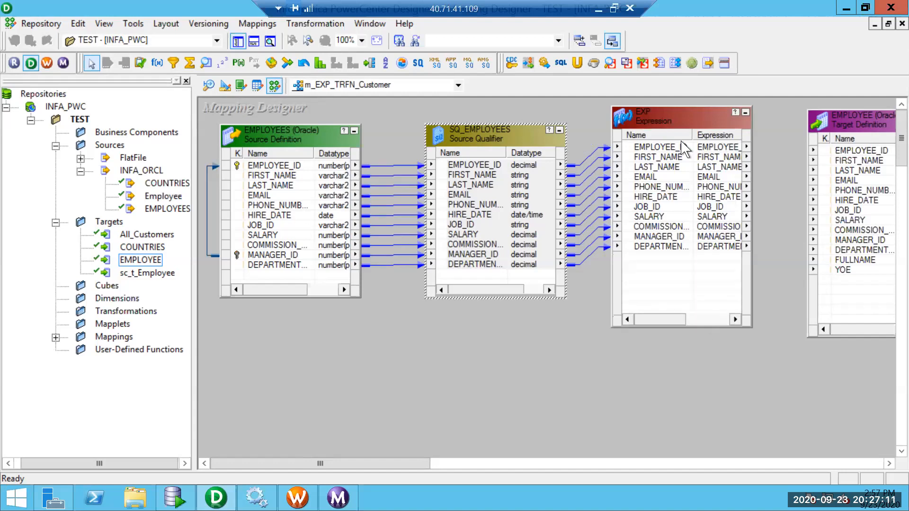
Connect all EXP ports from EMPLOYEE_ID through DEPARTMENT_ID to the matching ports of the EMPLOYEE target.
{"action": "left_click", "coordinate": [656, 246]}
{"action": "left_click_drag", "start_coordinate": [656, 246], "coordinate": [657, 148]}
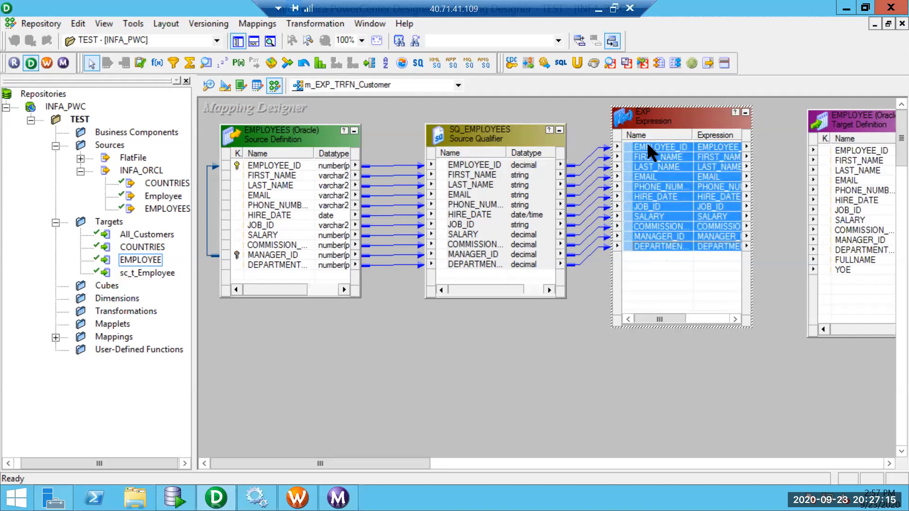
{"action": "left_click_drag", "start_coordinate": [827, 145], "coordinate": [836, 150]}
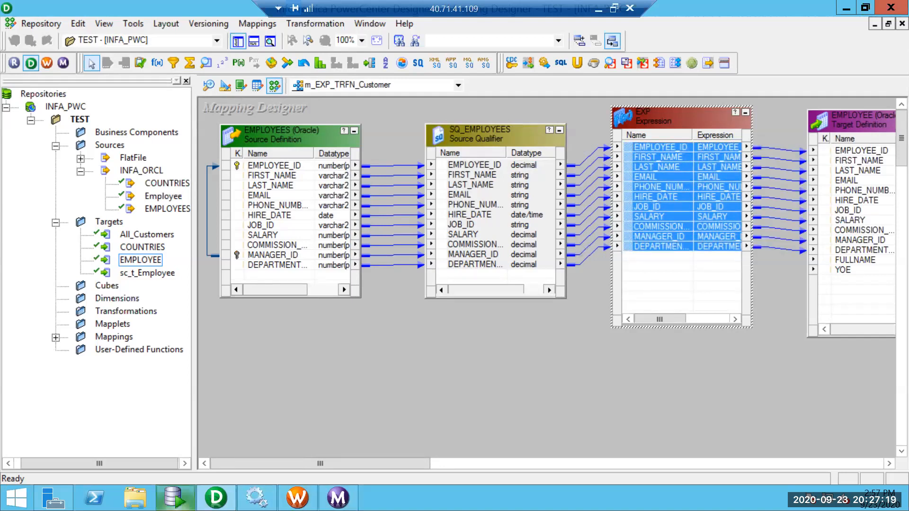
Add an output-only string port named FULLNAME with precision 100 to the EXP transformation.
{"action": "left_click", "coordinate": [175, 498]}
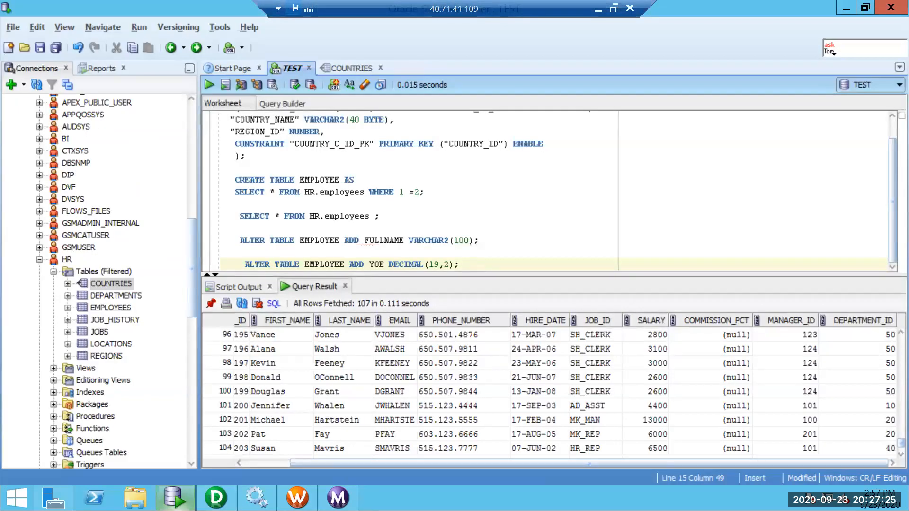
{"action": "key", "text": "alt+Tab"}
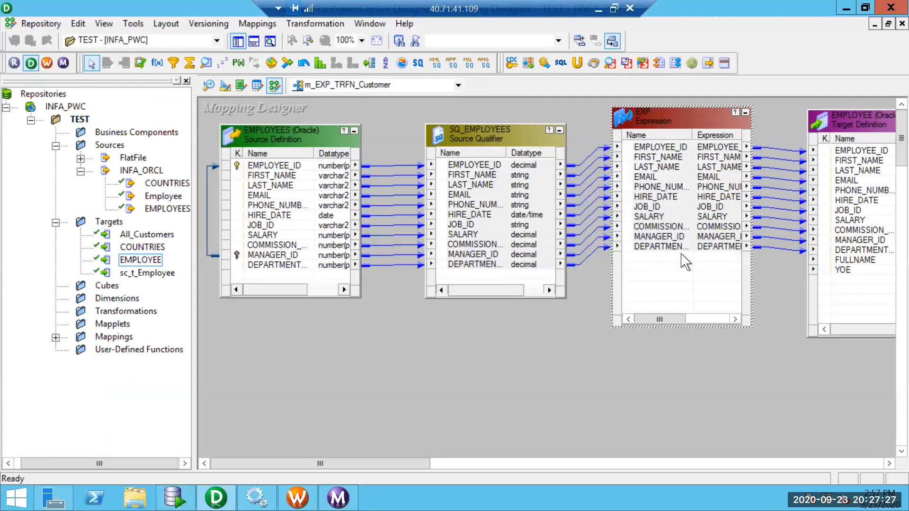
{"action": "double_click", "coordinate": [665, 271]}
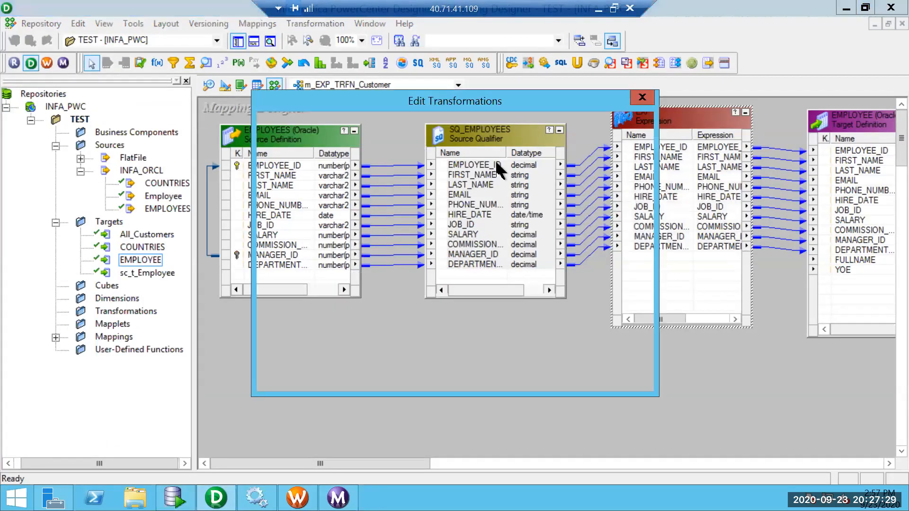
{"action": "left_click_drag", "start_coordinate": [639, 236], "coordinate": [638, 301]}
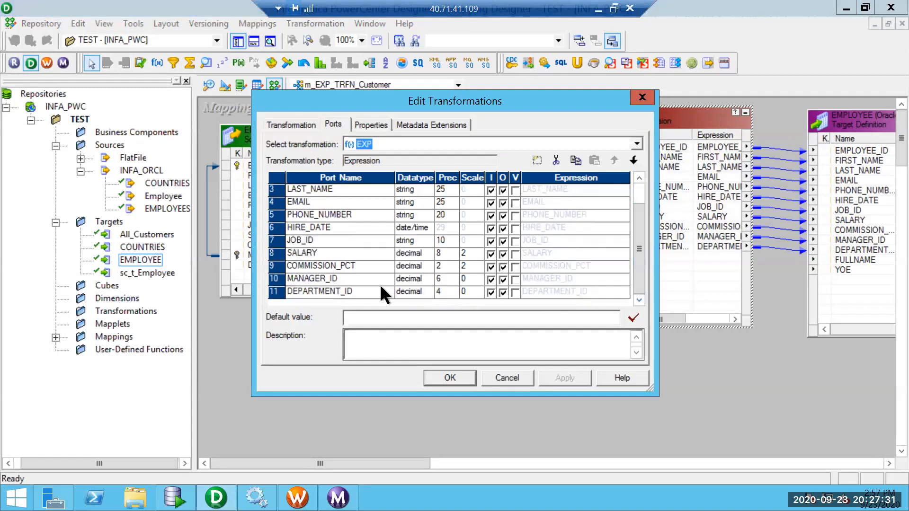
{"action": "left_click", "coordinate": [361, 291]}
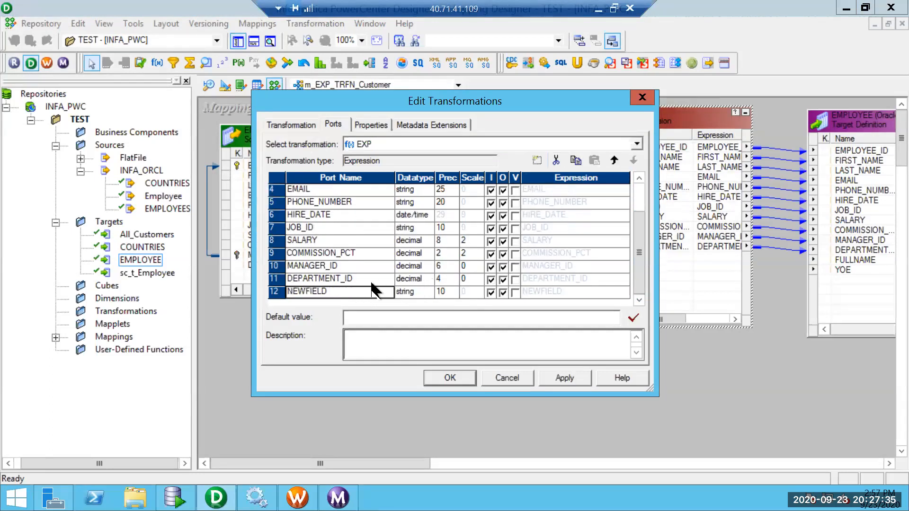
{"action": "type", "text": "FULLNAME"}
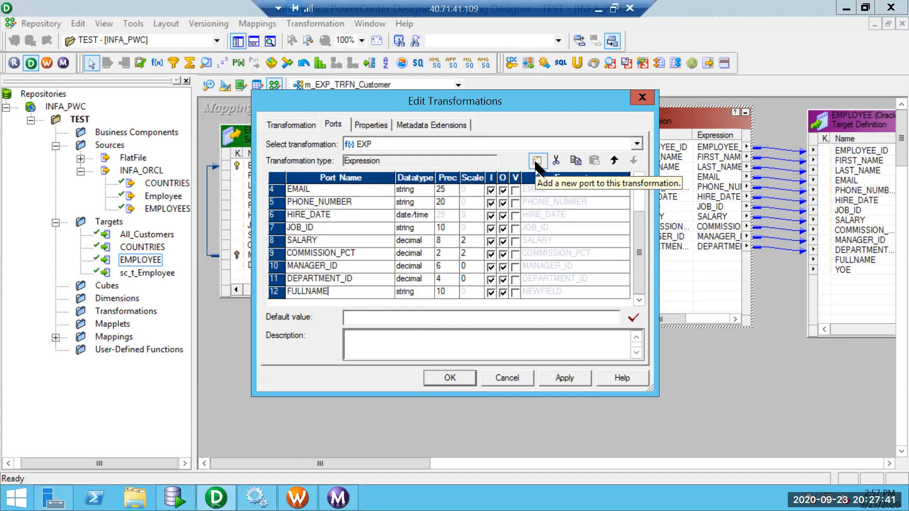
{"action": "left_click", "coordinate": [491, 292]}
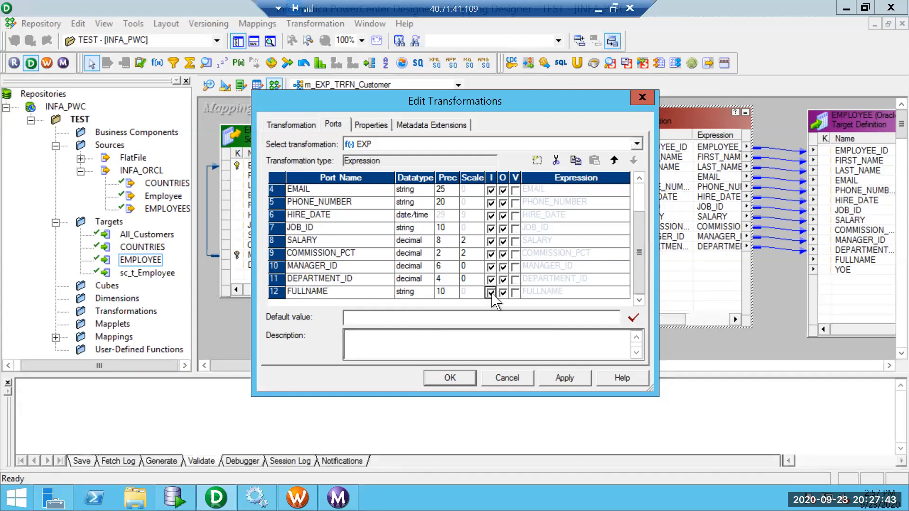
{"action": "left_click", "coordinate": [491, 292]}
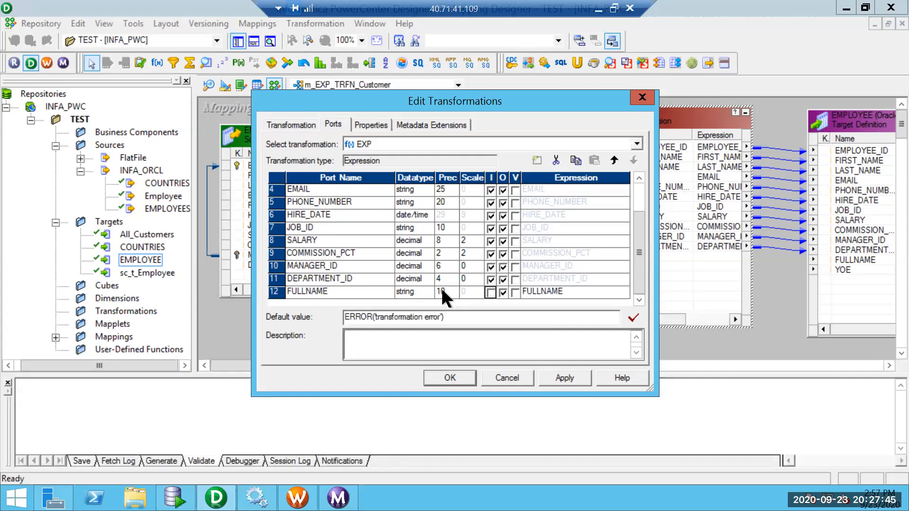
{"action": "left_click", "coordinate": [442, 290]}
Replace the FULLNAME port's default expression with FIRST_NAME||' '||LAST_NAME.
{"action": "left_click", "coordinate": [578, 290]}
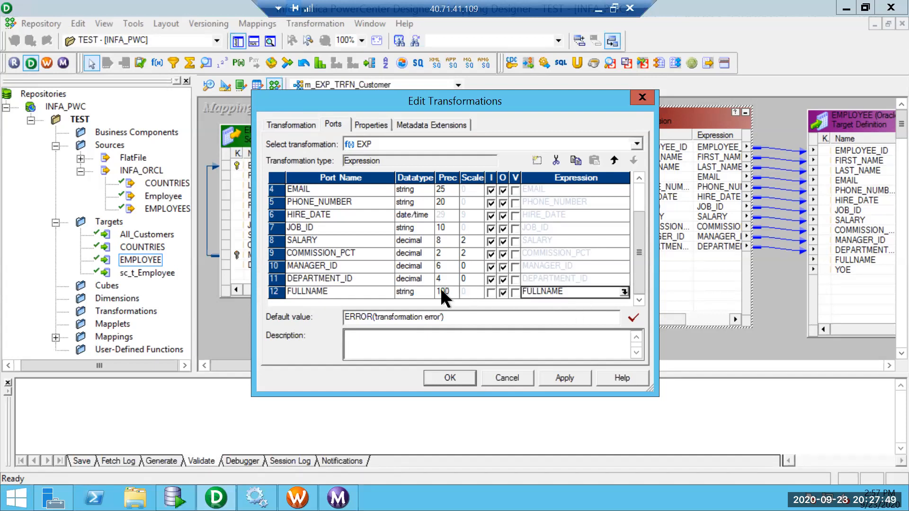
{"action": "left_click", "coordinate": [622, 290]}
{"action": "key", "text": "ctrl+a"}
{"action": "key", "text": "Delete"}
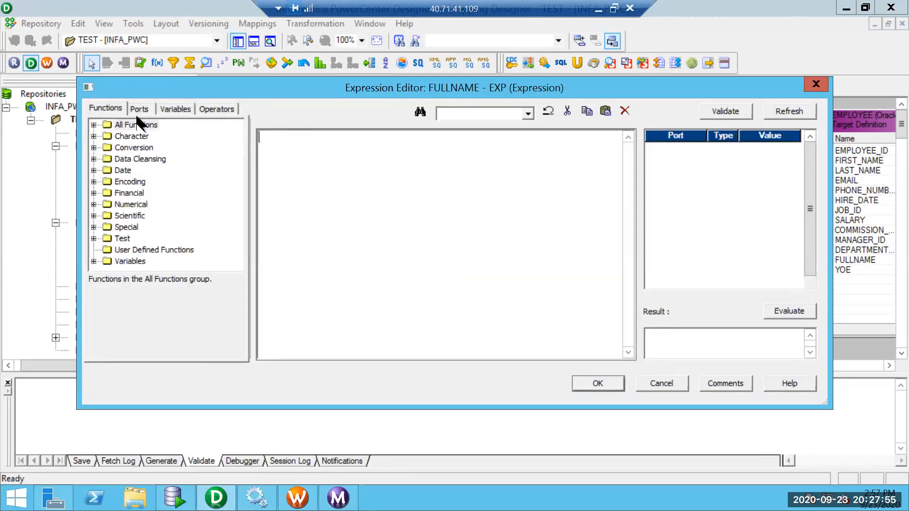
{"action": "left_click", "coordinate": [138, 109]}
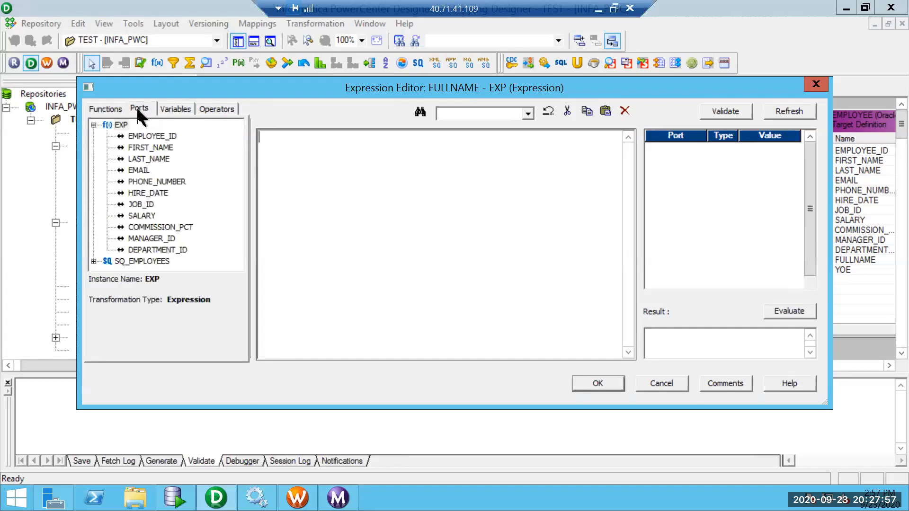
{"action": "double_click", "coordinate": [146, 146]}
{"action": "type", "text": "||' "}
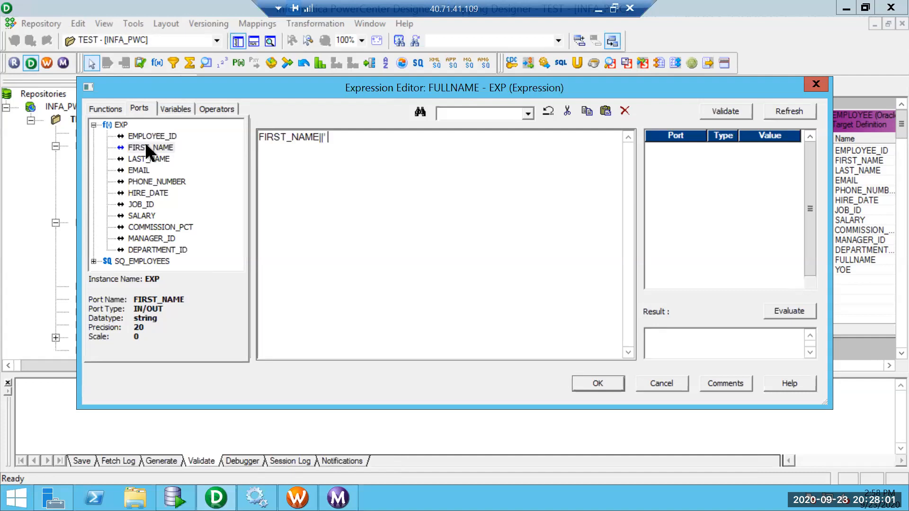
{"action": "type", "text": "'|"}
{"action": "double_click", "coordinate": [149, 159]}
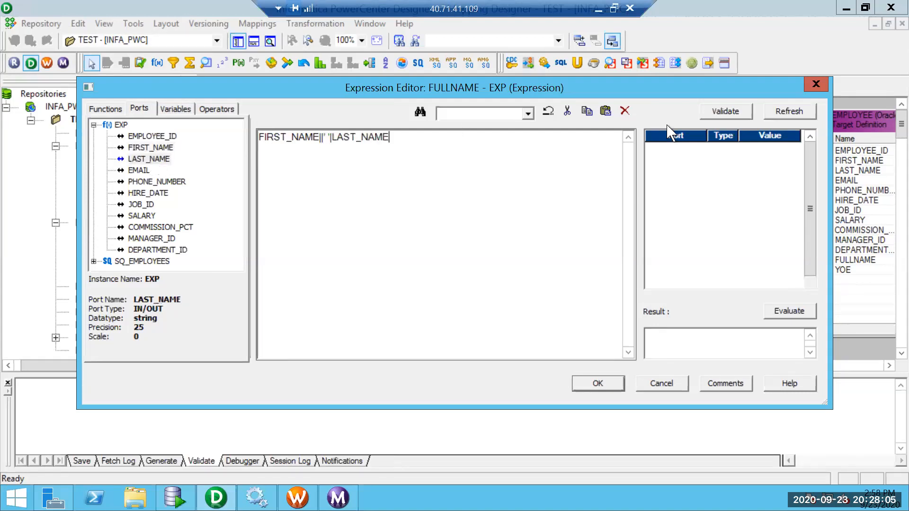
{"action": "left_click", "coordinate": [329, 137]}
{"action": "key", "text": "Right"}
{"action": "type", "text": "|"}
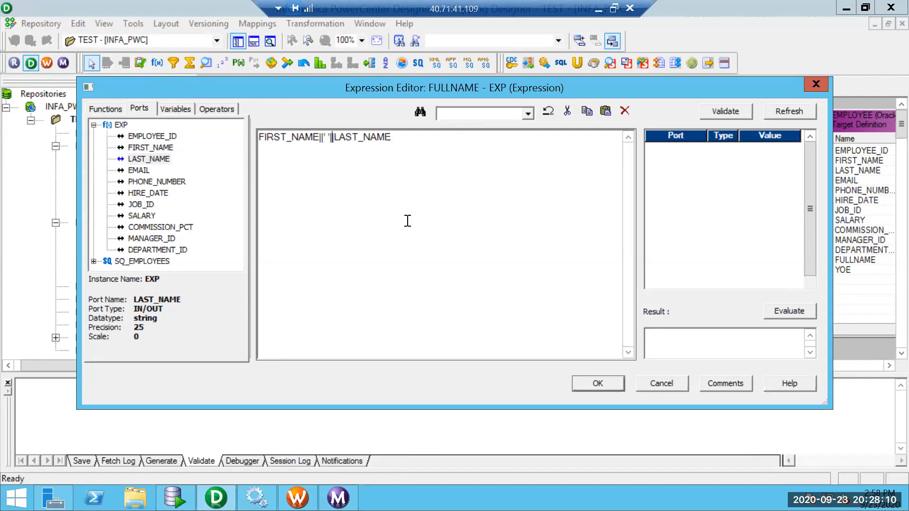
Check the description of the Concat character function and validate the FULLNAME expression.
{"action": "left_click", "coordinate": [106, 110]}
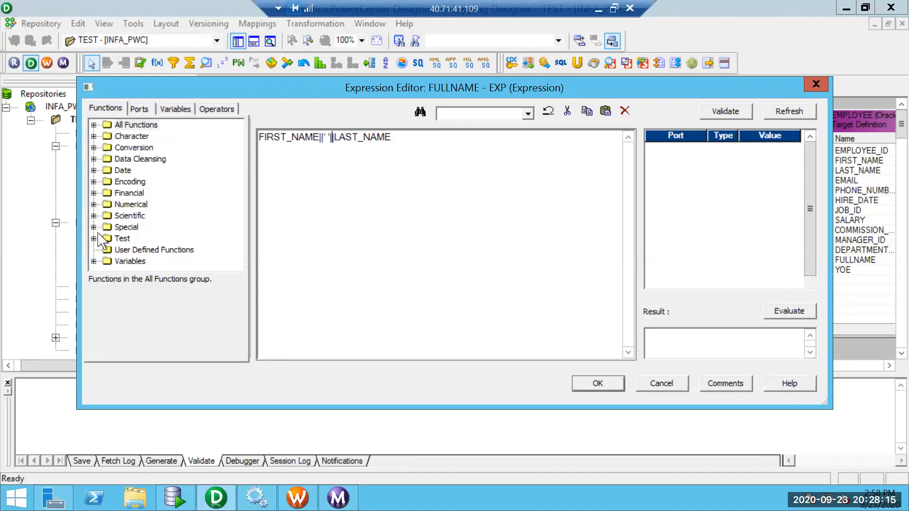
{"action": "left_click", "coordinate": [94, 136]}
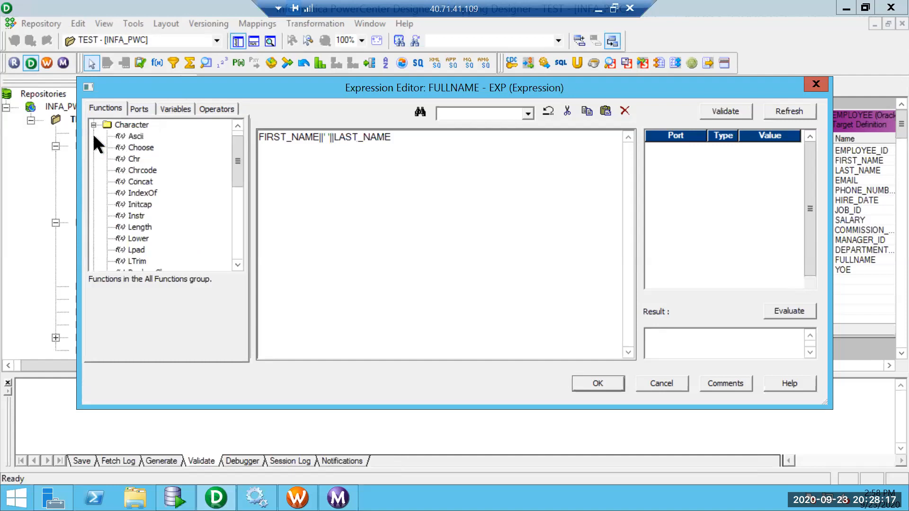
{"action": "left_click", "coordinate": [142, 182]}
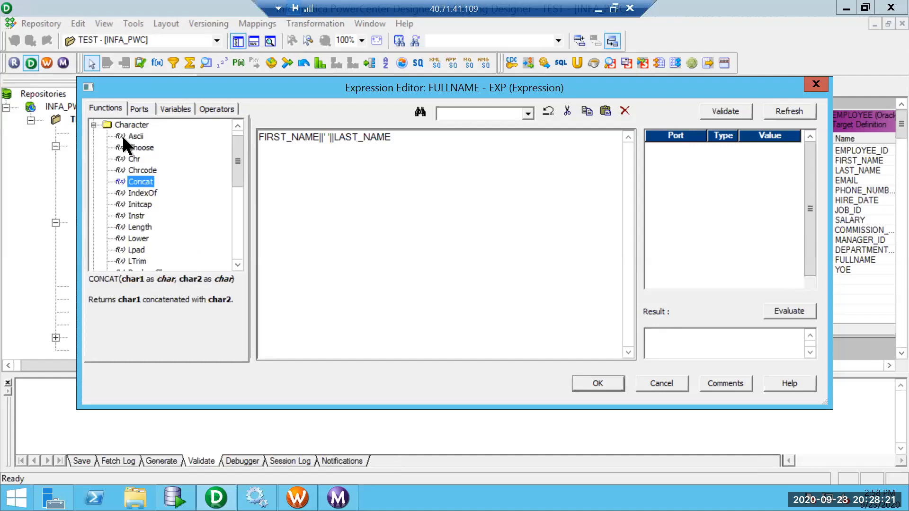
{"action": "left_click", "coordinate": [94, 124]}
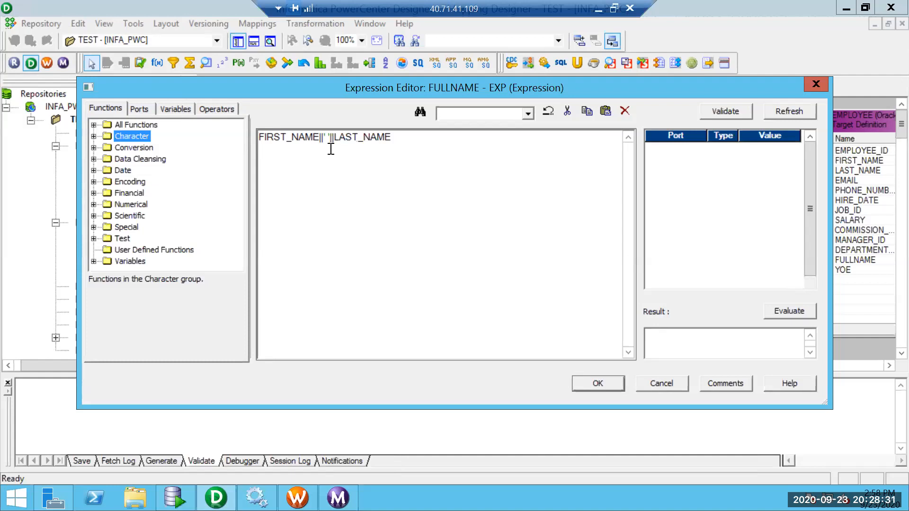
{"action": "left_click", "coordinate": [725, 111]}
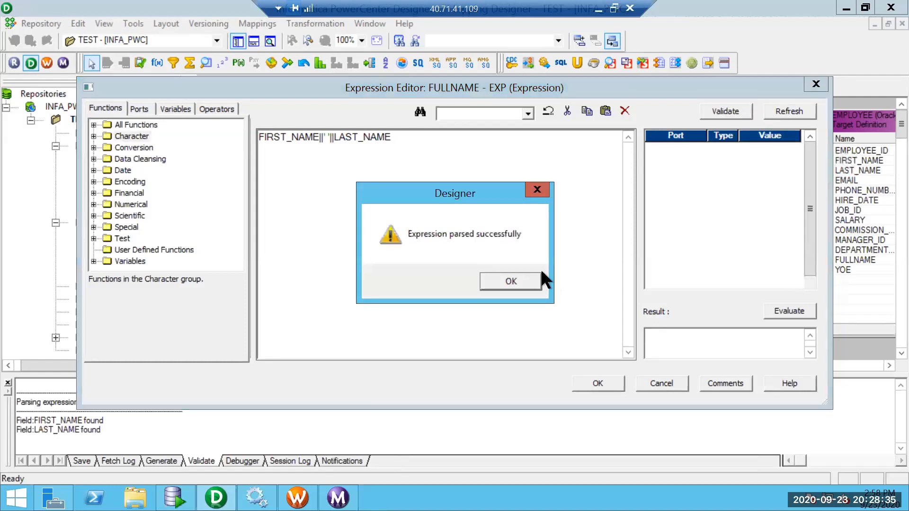
{"action": "left_click", "coordinate": [510, 281]}
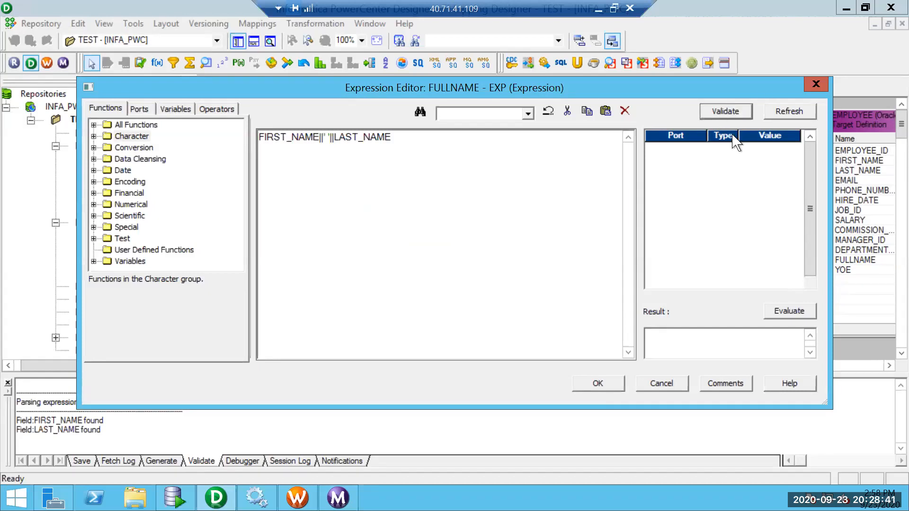
Load the expression's ports for testing and evaluate it with LAST_NAME set to B and FIRST_NAME set to A.
{"action": "left_click", "coordinate": [773, 110]}
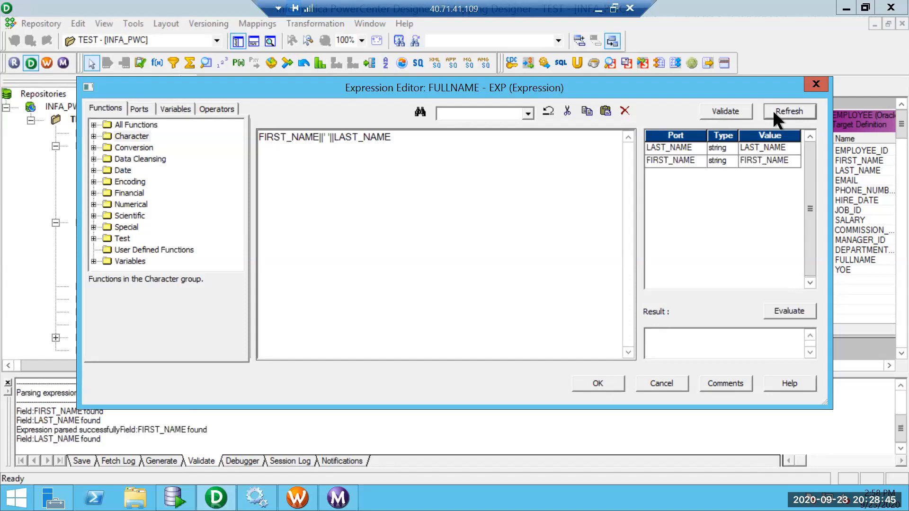
{"action": "left_click", "coordinate": [771, 146]}
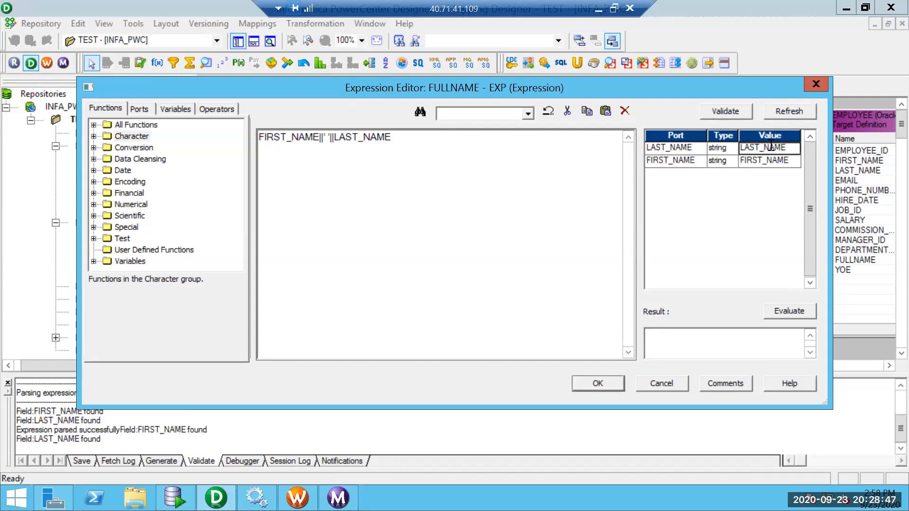
{"action": "key", "text": "BackSpace"}
{"action": "key", "text": "BackSpace"}
{"action": "key", "text": "BackSpace"}
{"action": "key", "text": "BackSpace"}
{"action": "key", "text": "BackSpace"}
{"action": "key", "text": "BackSpace"}
{"action": "key", "text": "BackSpace"}
{"action": "key", "text": "BackSpace"}
{"action": "key", "text": "BackSpace"}
{"action": "type", "text": "B"}
{"action": "left_click", "coordinate": [788, 161]}
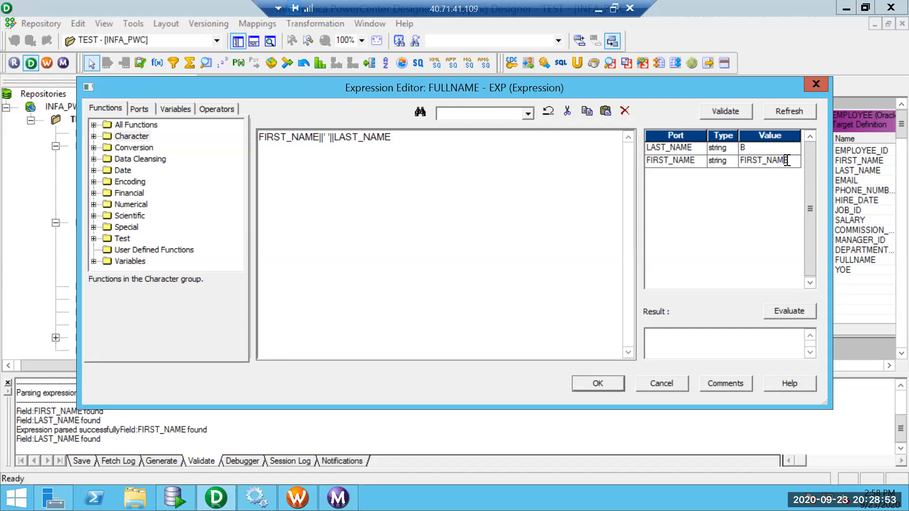
{"action": "key", "text": "ctrl+a"}
{"action": "type", "text": "A"}
{"action": "left_click", "coordinate": [782, 310]}
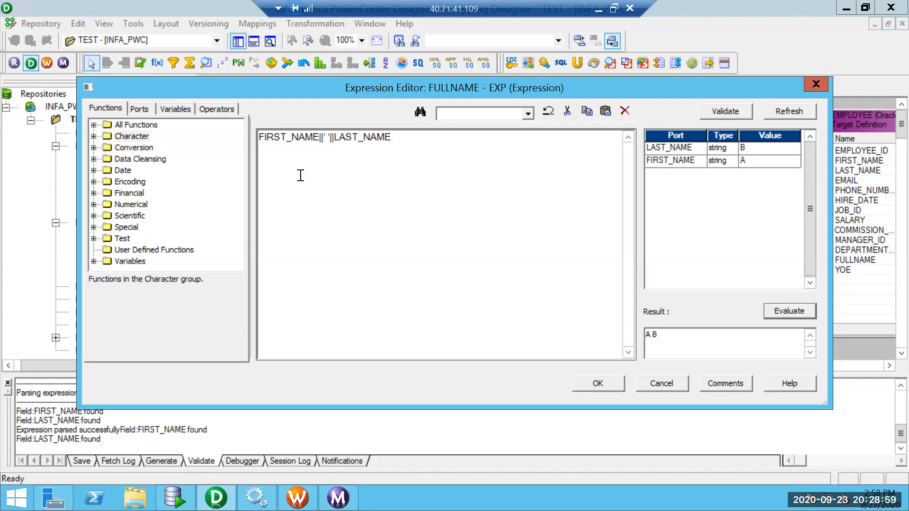
Evaluate the FULLNAME expression with FIRST_NAME set to Hello and LAST_NAME set to World!, and accept the expression.
{"action": "left_click", "coordinate": [748, 163]}
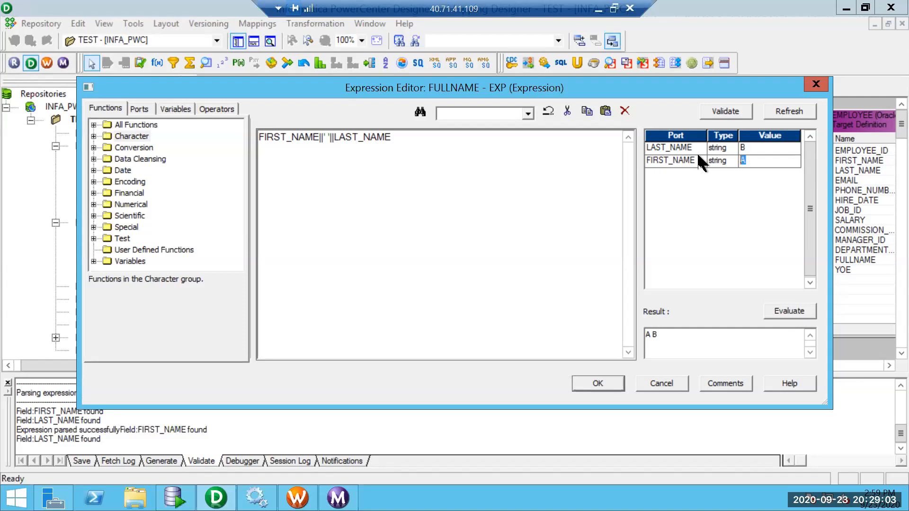
{"action": "type", "text": "Hello"}
{"action": "left_click", "coordinate": [751, 146]}
{"action": "key", "text": "BackSpace"}
{"action": "type", "text": "Work"}
{"action": "key", "text": "BackSpace"}
{"action": "type", "text": "ld!"}
{"action": "left_click", "coordinate": [788, 312]}
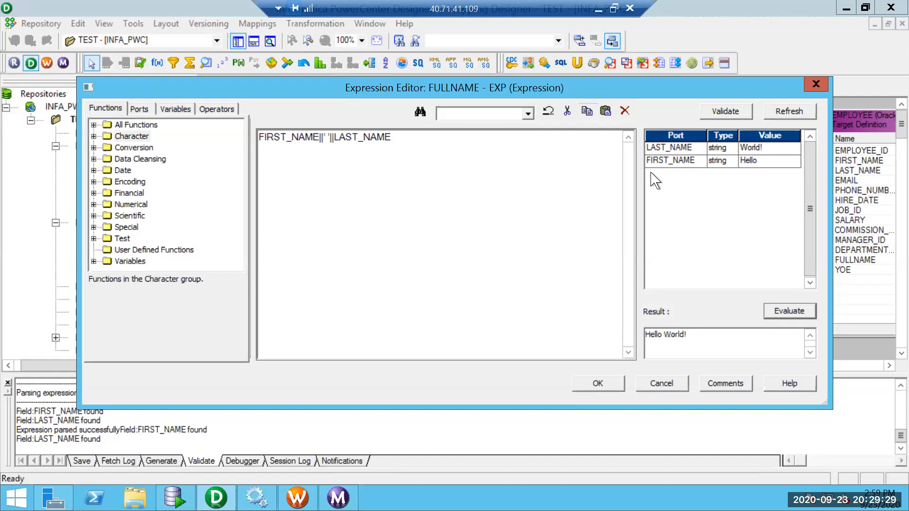
{"action": "left_click", "coordinate": [595, 382]}
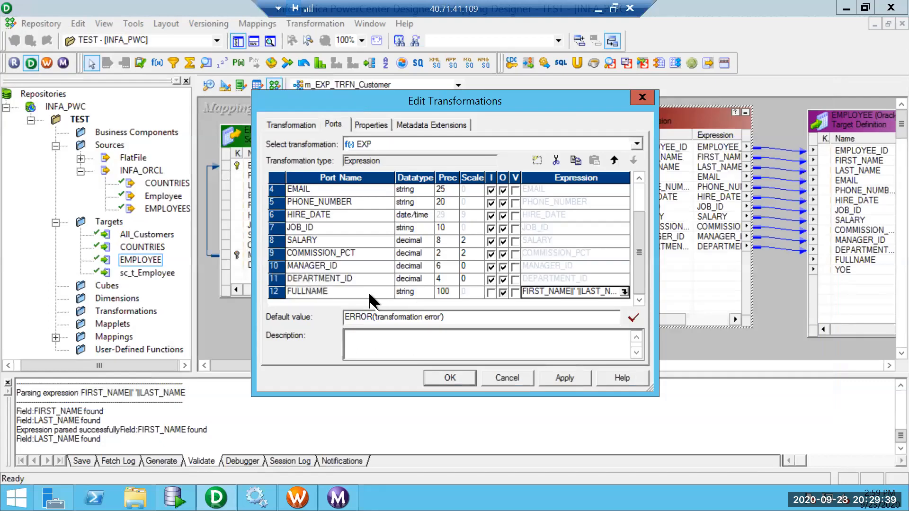
Add an output-only port named YOE to EXP with the decimal datatype and scale 3.
{"action": "left_click", "coordinate": [370, 296]}
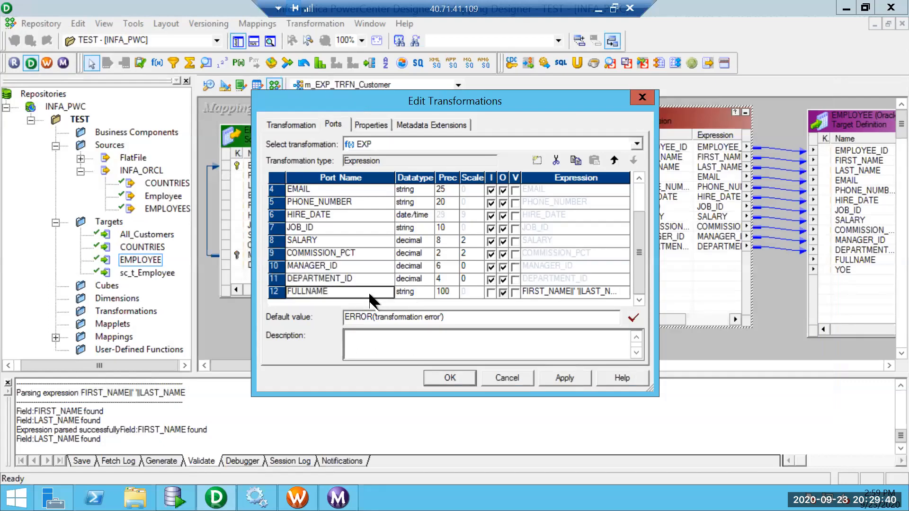
{"action": "left_click", "coordinate": [539, 157]}
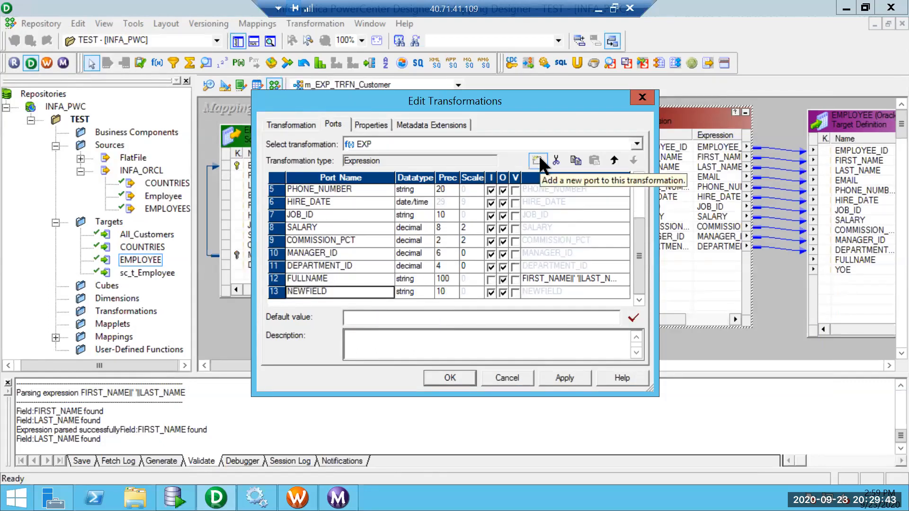
{"action": "type", "text": "YOE"}
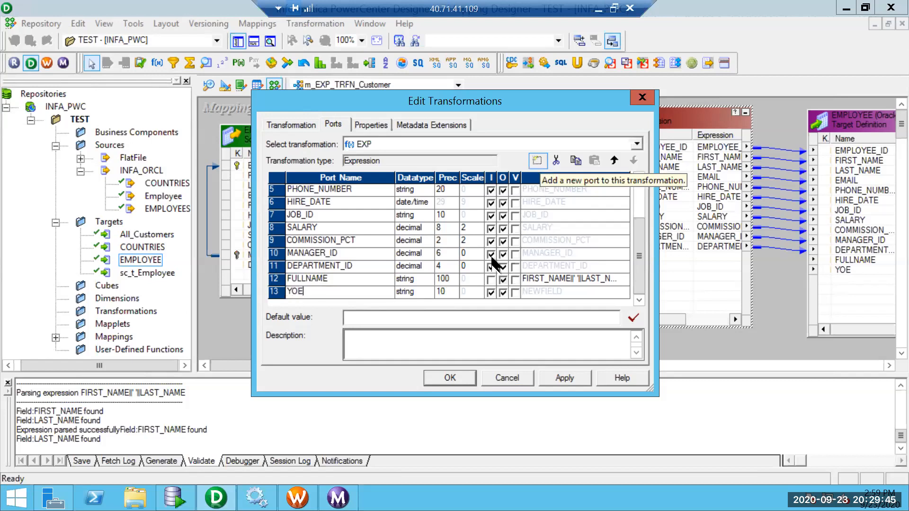
{"action": "left_click", "coordinate": [417, 292]}
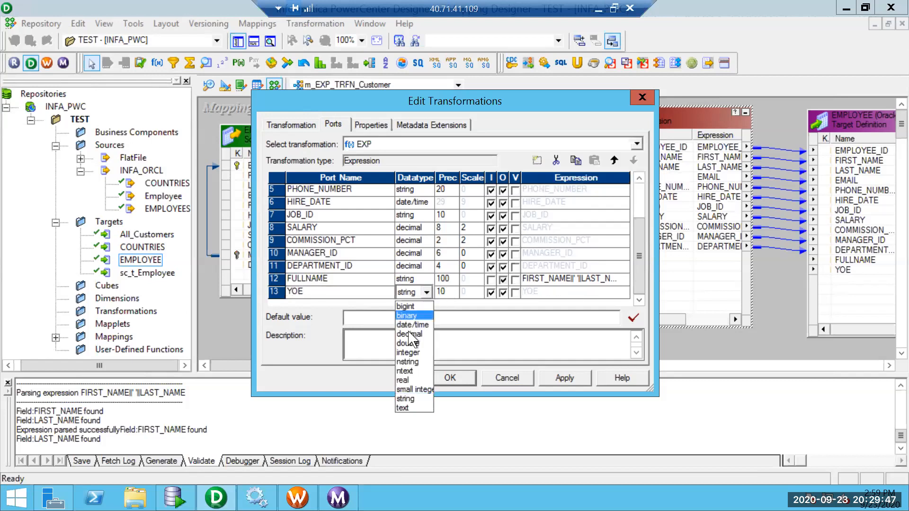
{"action": "left_click", "coordinate": [411, 333]}
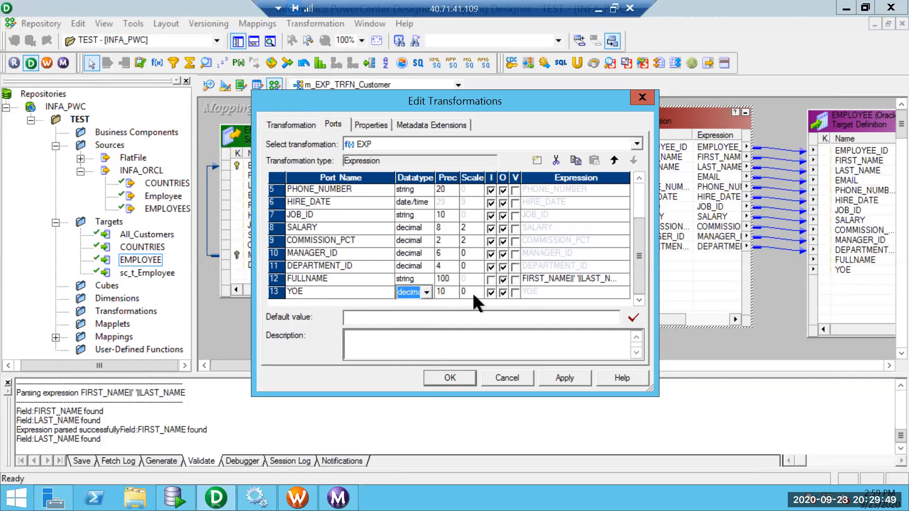
{"action": "left_click", "coordinate": [470, 292]}
{"action": "type", "text": "3"}
{"action": "left_click", "coordinate": [489, 292]}
Open the YOE port's expression for editing, clear its default content, and look through the available ports.
{"action": "left_click", "coordinate": [577, 293]}
{"action": "left_click", "coordinate": [621, 291]}
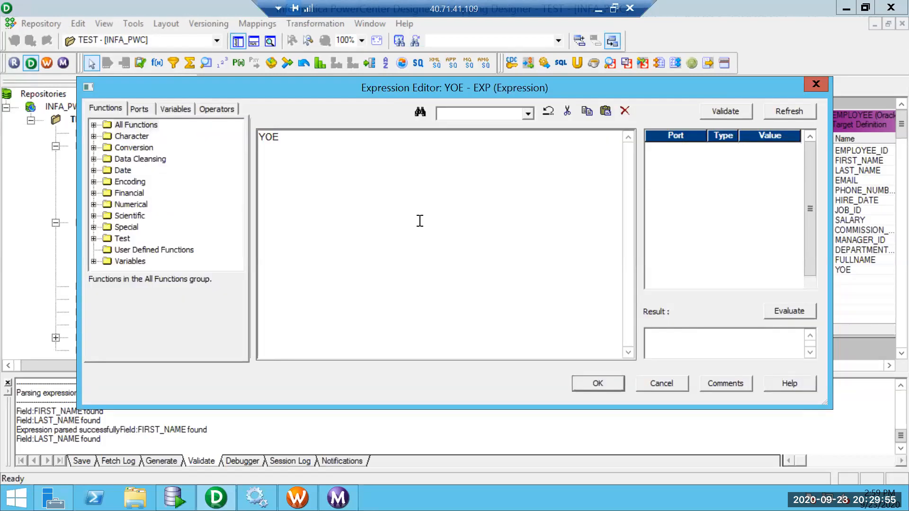
{"action": "key", "text": "ctrl+a"}
{"action": "key", "text": "Delete"}
{"action": "left_click", "coordinate": [144, 110]}
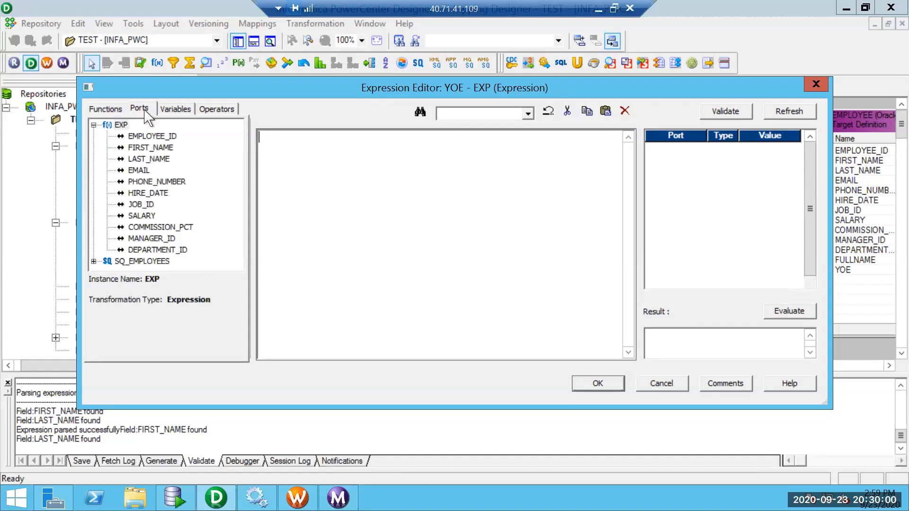
Check the description of the Date_Diff function among the date functions.
{"action": "left_click", "coordinate": [105, 108]}
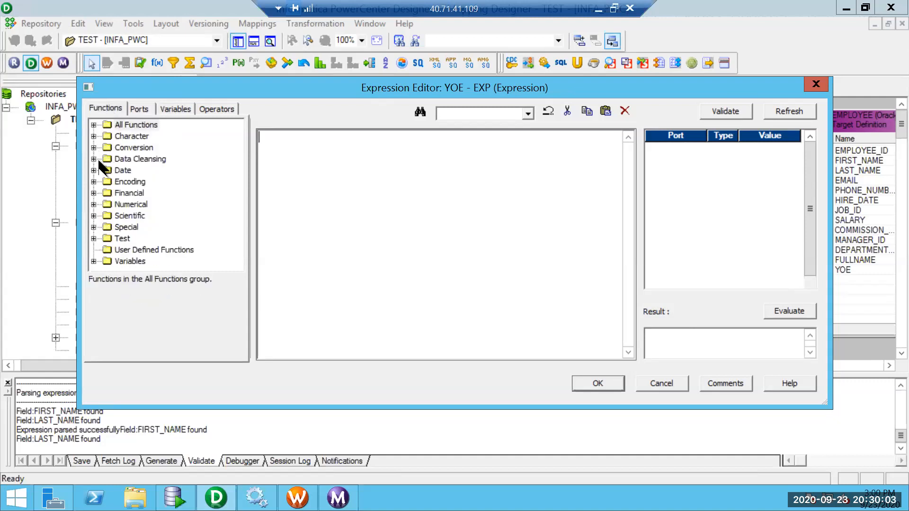
{"action": "left_click", "coordinate": [94, 170]}
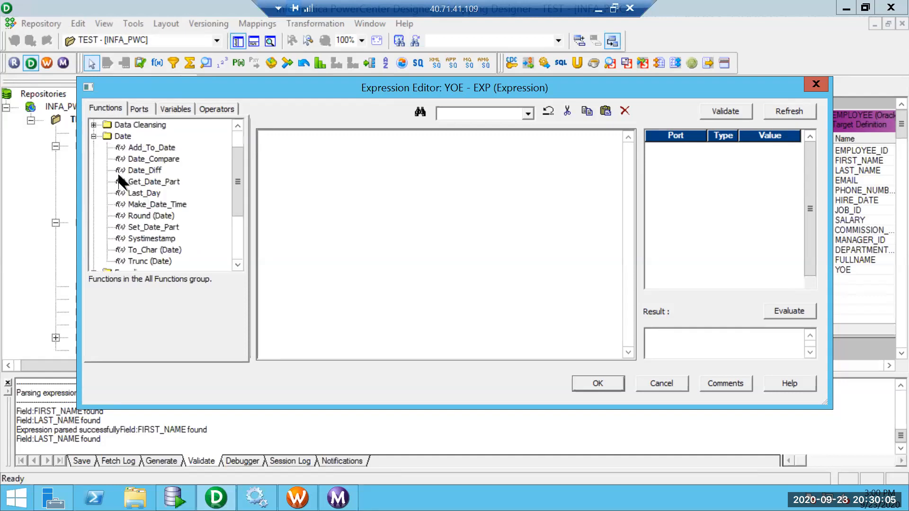
{"action": "left_click", "coordinate": [148, 172]}
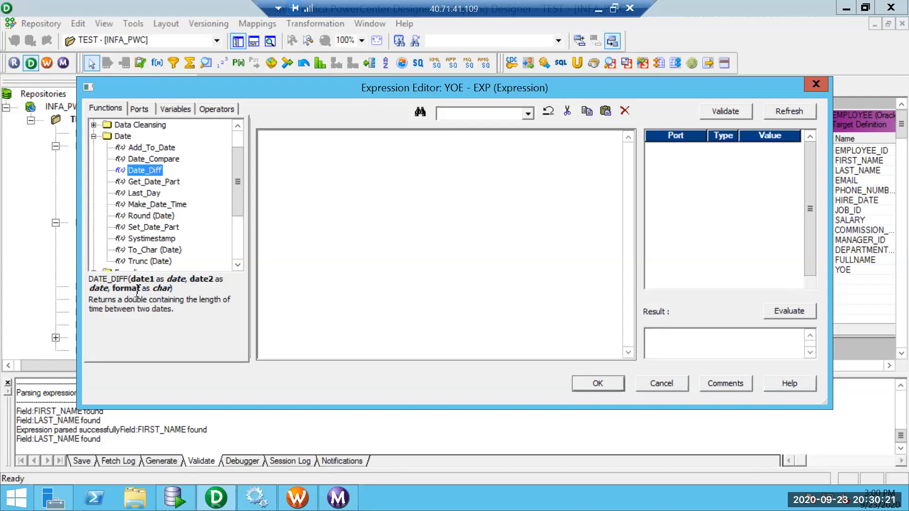
Open the online help and look up the DATE_DIFF function's description in its index.
{"action": "left_click", "coordinate": [785, 384]}
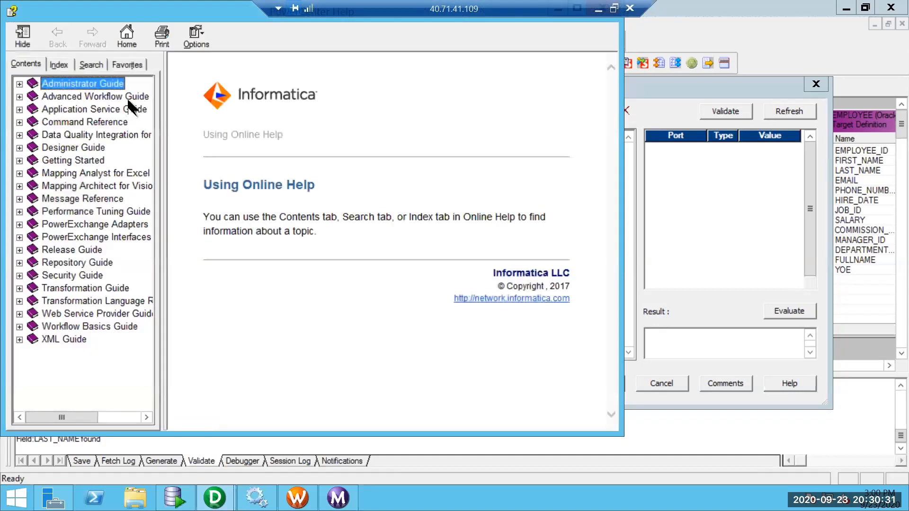
{"action": "left_click", "coordinate": [68, 62]}
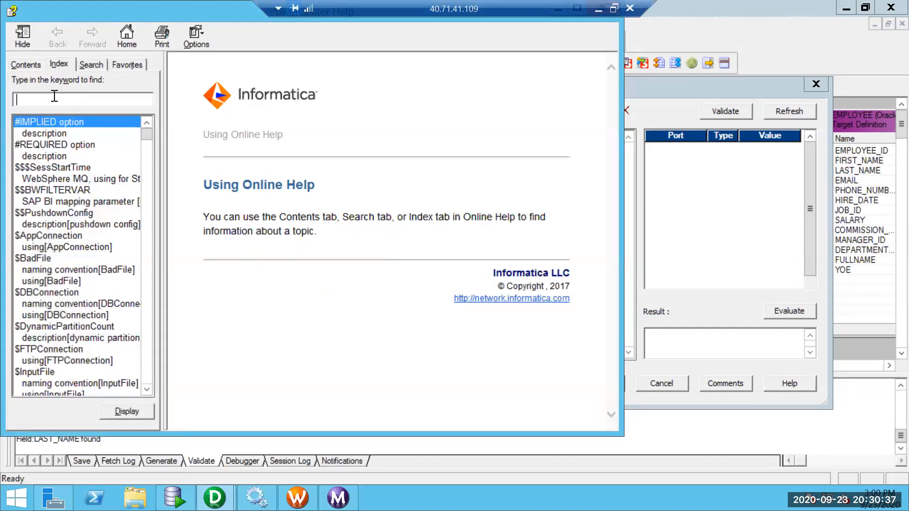
{"action": "type", "text": "DA"}
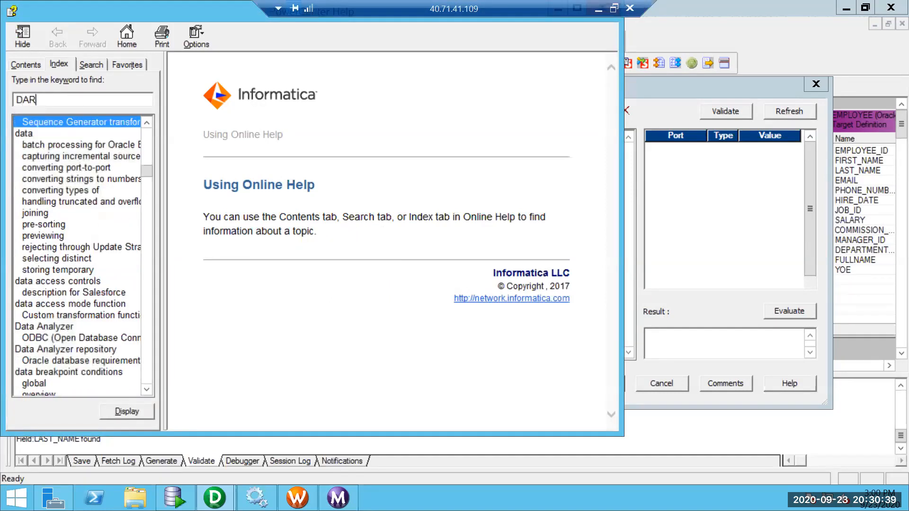
{"action": "type", "text": "TE"}
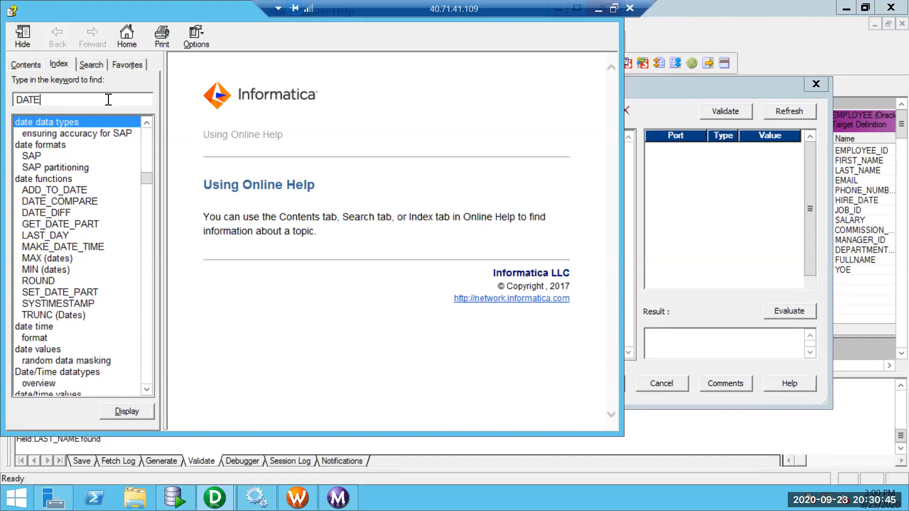
{"action": "type", "text": "_DIFF function, description"}
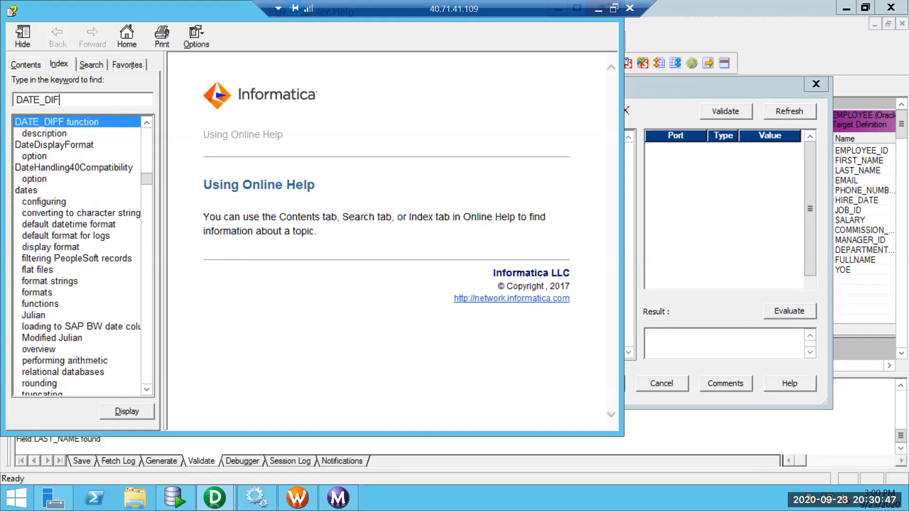
{"action": "left_click", "coordinate": [84, 134]}
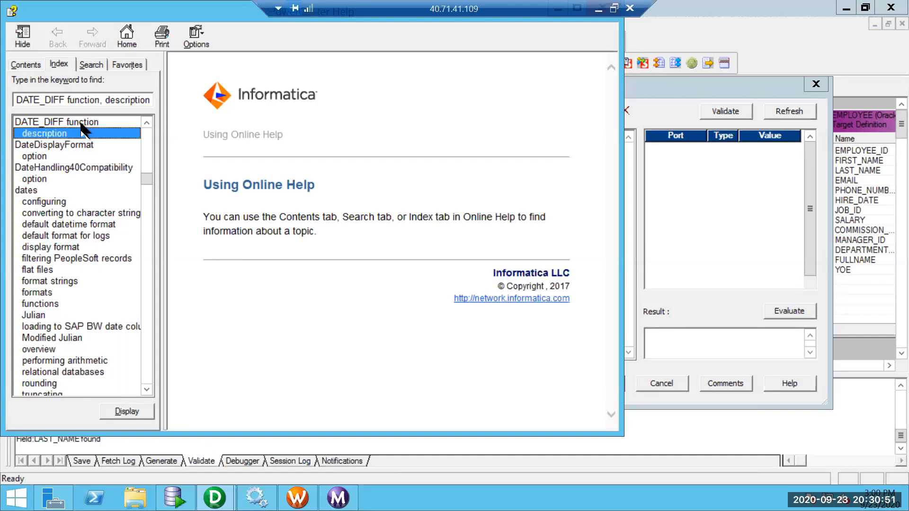
{"action": "double_click", "coordinate": [82, 131]}
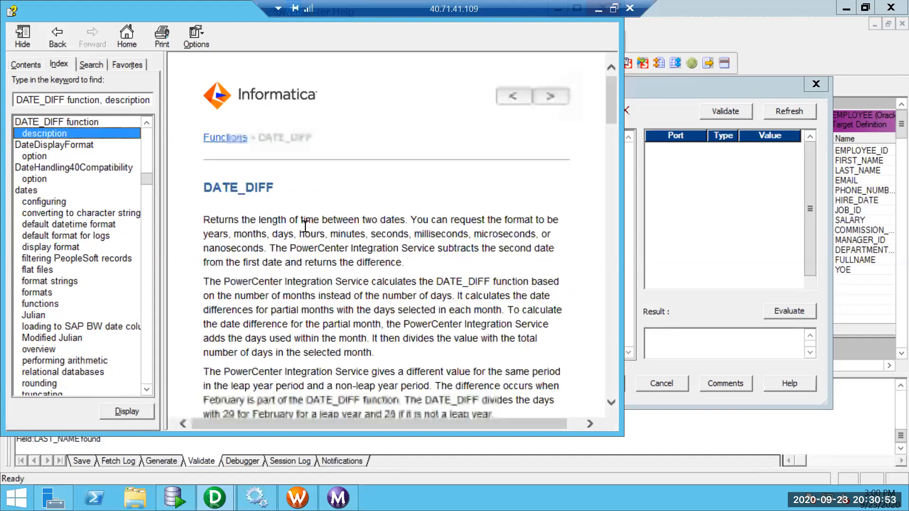
Read the DATE_DIFF help topic's explanation, syntax, argument table and return value.
{"action": "scroll", "coordinate": [305, 226], "scroll_direction": "down", "scroll_amount": 3}
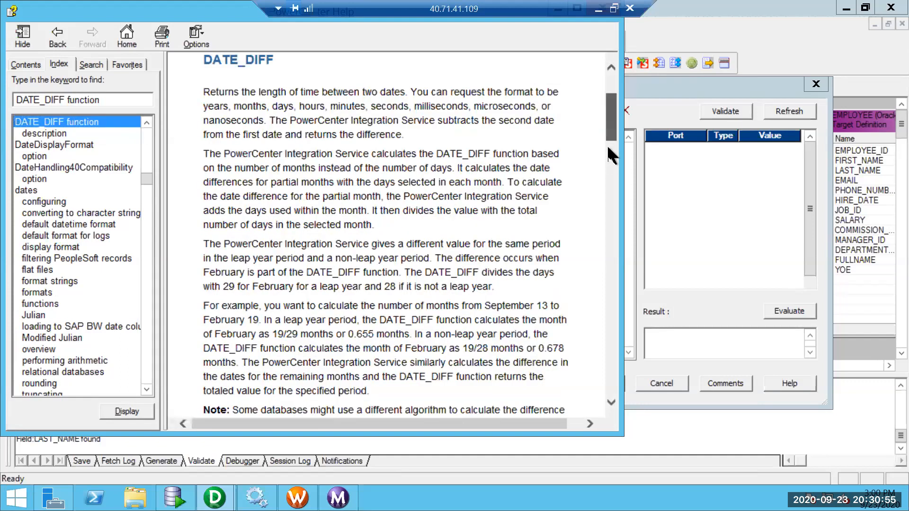
{"action": "scroll", "coordinate": [612, 147], "scroll_direction": "down", "scroll_amount": 1}
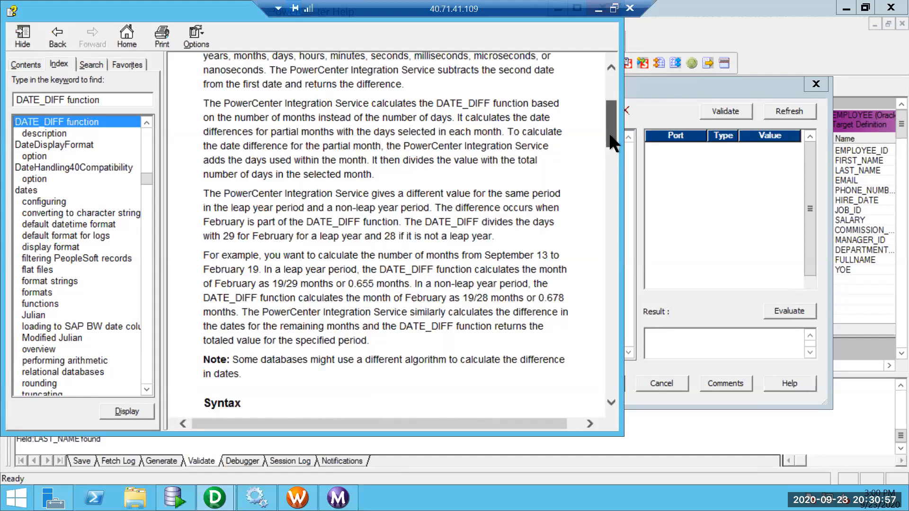
{"action": "scroll", "coordinate": [607, 140], "scroll_direction": "down", "scroll_amount": 4}
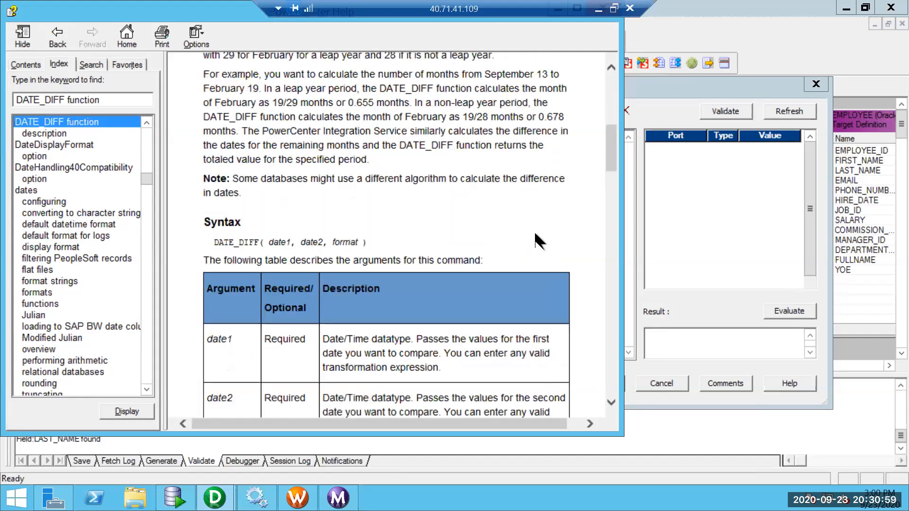
{"action": "scroll", "coordinate": [534, 232], "scroll_direction": "down", "scroll_amount": 4}
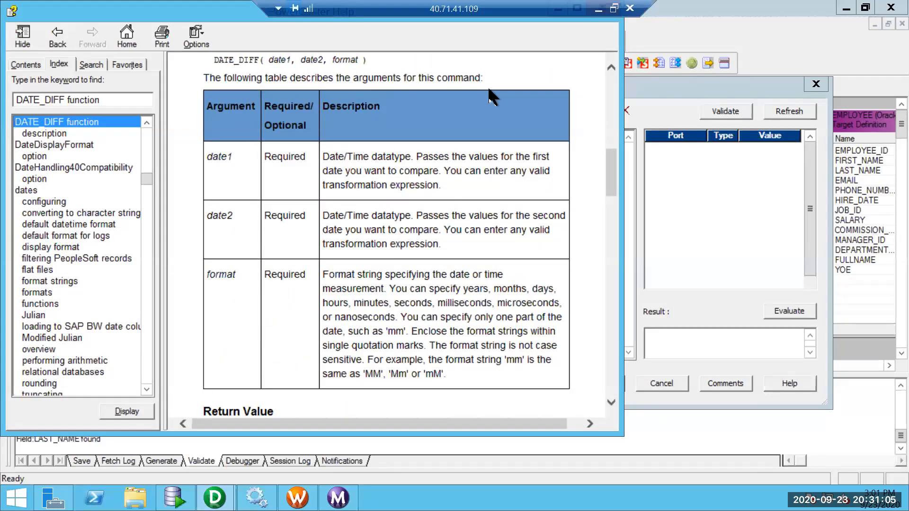
{"action": "scroll", "coordinate": [490, 97], "scroll_direction": "down", "scroll_amount": 3}
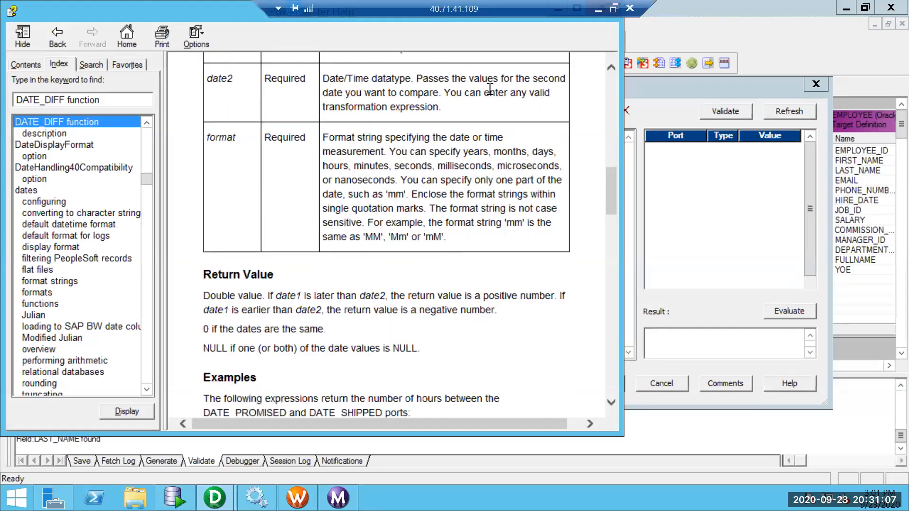
{"action": "scroll", "coordinate": [490, 90], "scroll_direction": "down", "scroll_amount": 4}
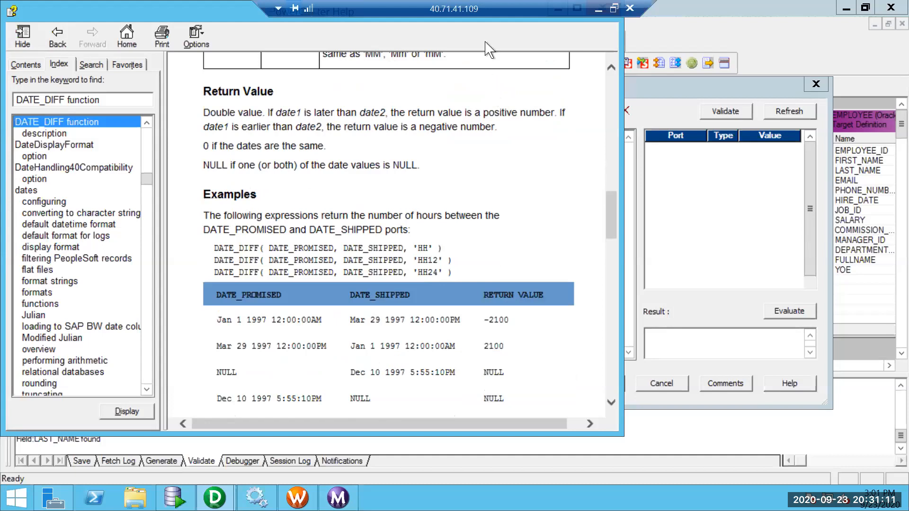
{"action": "left_click_drag", "start_coordinate": [475, 2], "coordinate": [759, 4]}
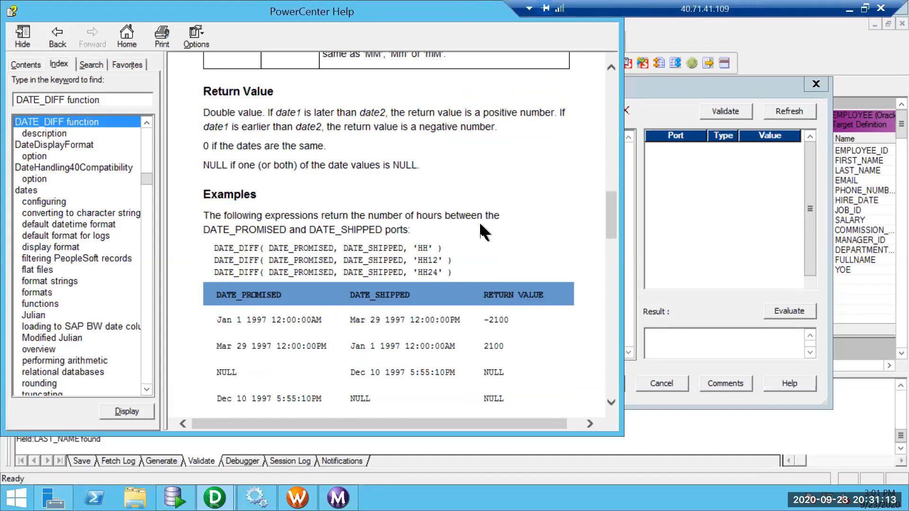
Examine the DATE_DIFF examples for the hour, day, month and year format strings, and close the help.
{"action": "left_click_drag", "start_coordinate": [431, 271], "coordinate": [423, 270]}
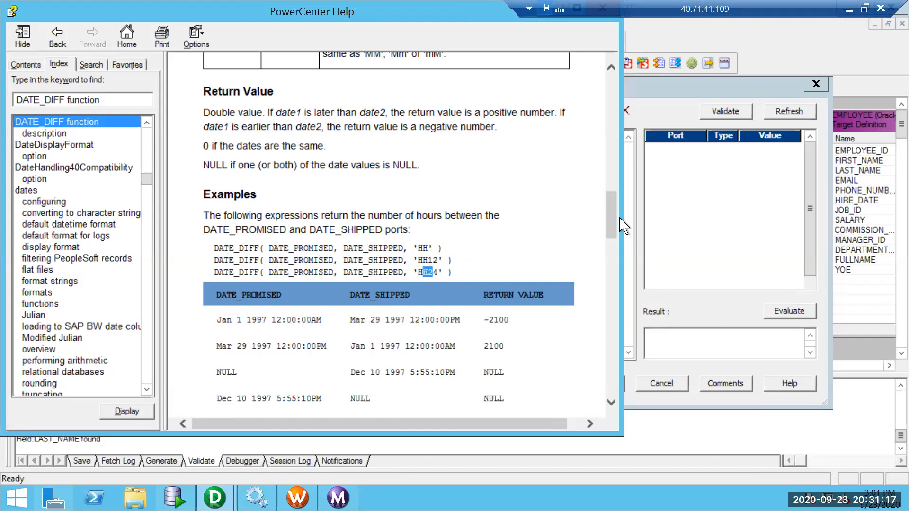
{"action": "scroll", "coordinate": [614, 250], "scroll_direction": "down", "scroll_amount": 2}
{"action": "scroll", "coordinate": [616, 249], "scroll_direction": "down", "scroll_amount": 8}
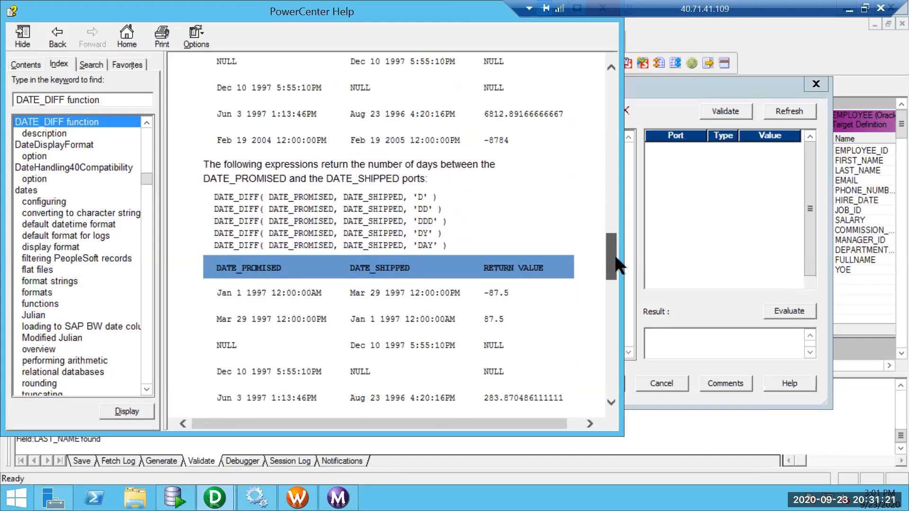
{"action": "scroll", "coordinate": [617, 265], "scroll_direction": "down", "scroll_amount": 1}
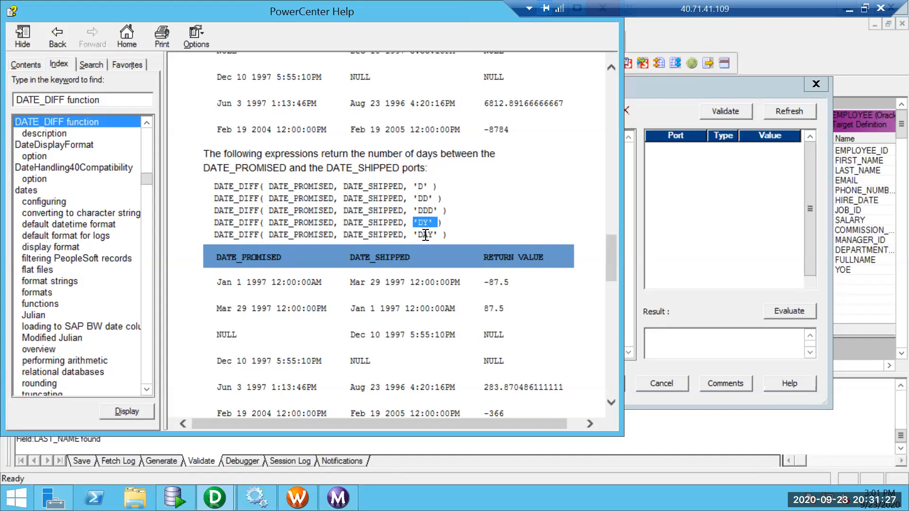
{"action": "double_click", "coordinate": [426, 234]}
{"action": "left_click_drag", "start_coordinate": [606, 270], "coordinate": [609, 318]}
{"action": "scroll", "coordinate": [470, 330], "scroll_direction": "down", "scroll_amount": 3}
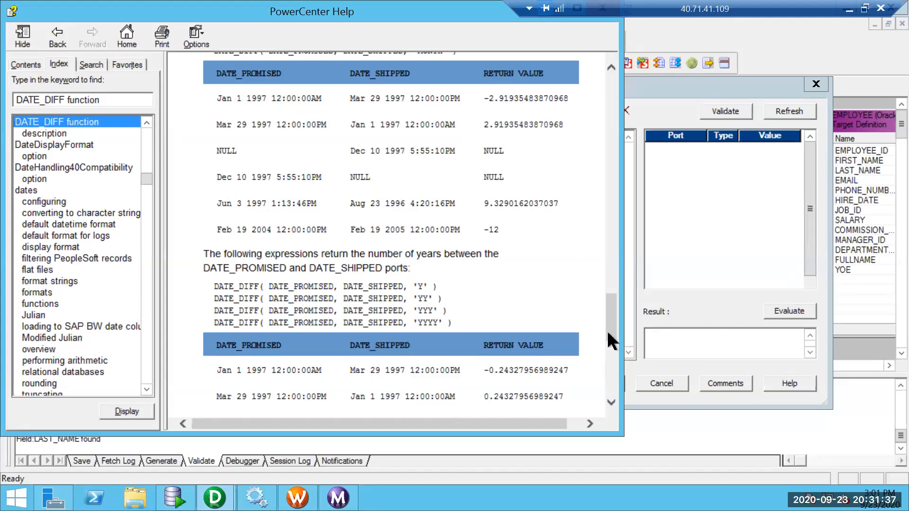
{"action": "scroll", "coordinate": [608, 340], "scroll_direction": "down", "scroll_amount": 4}
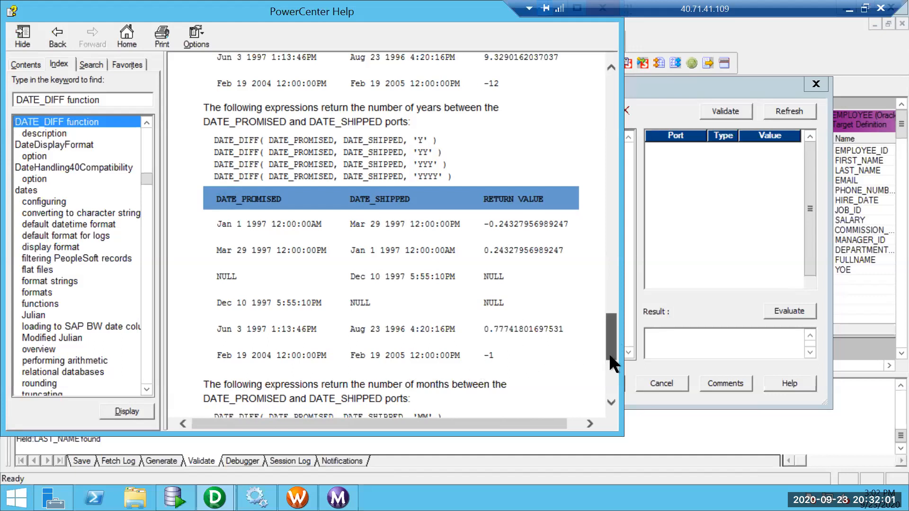
{"action": "scroll", "coordinate": [609, 356], "scroll_direction": "down", "scroll_amount": 5}
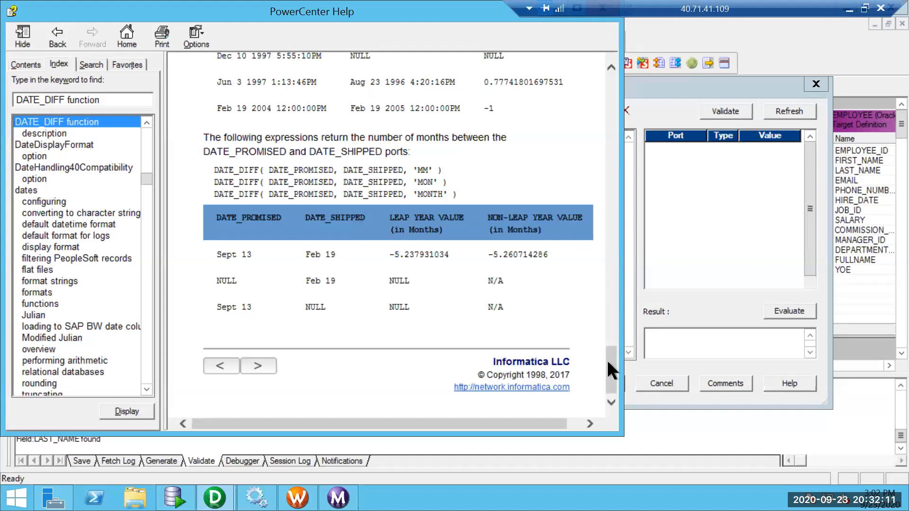
{"action": "scroll", "coordinate": [606, 337], "scroll_direction": "up", "scroll_amount": 5}
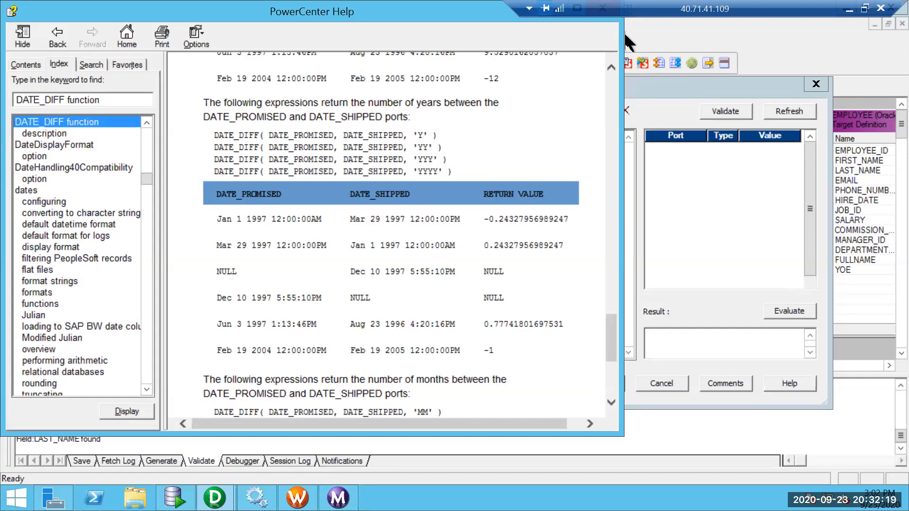
{"action": "left_click_drag", "start_coordinate": [595, 18], "coordinate": [600, 29]}
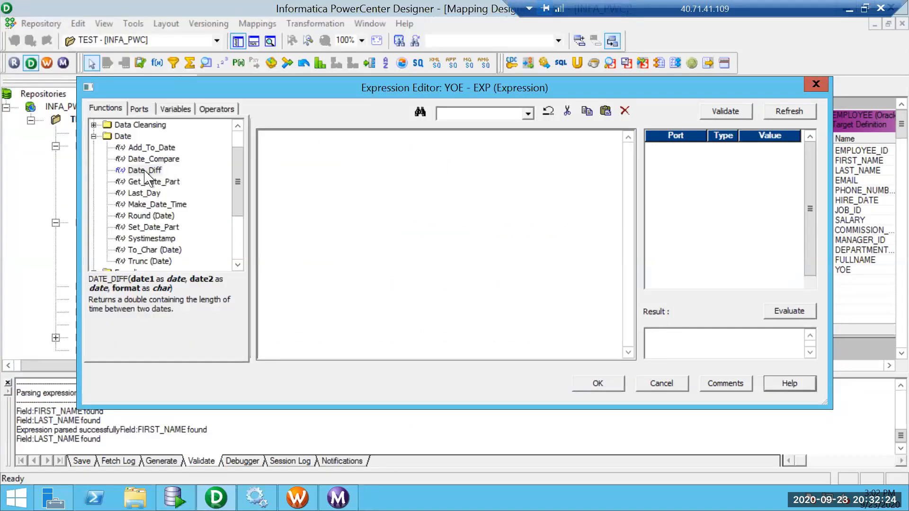
Set the YOE expression to DATE_DIFF(HIRE_DATE,SYSDATE,'YYYY') and validate it.
{"action": "double_click", "coordinate": [144, 171]}
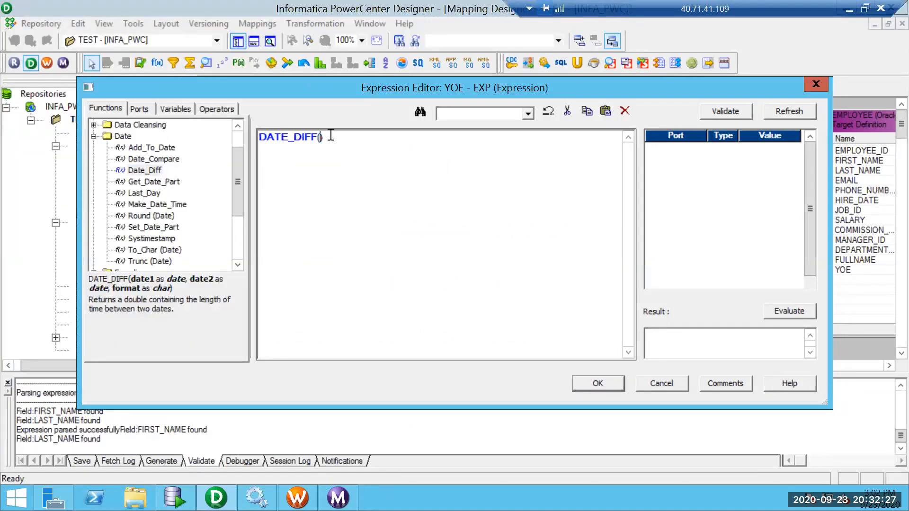
{"action": "left_click", "coordinate": [142, 109]}
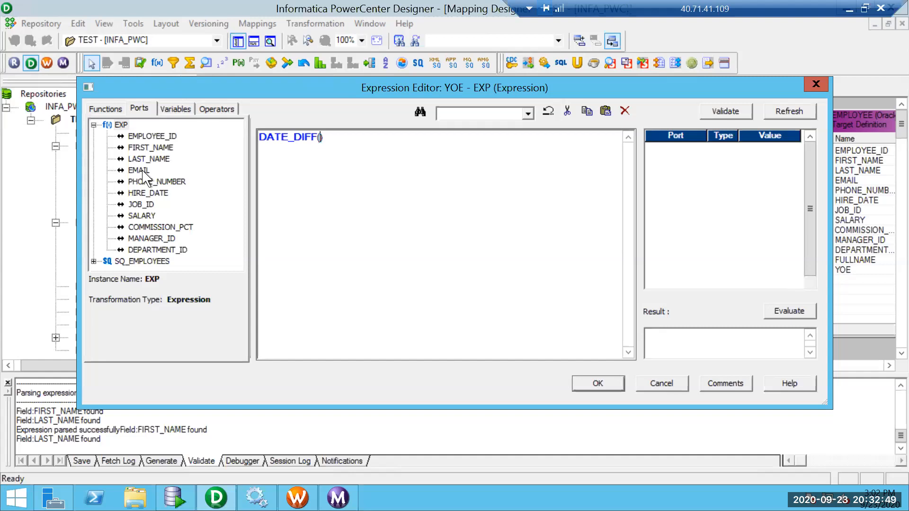
{"action": "double_click", "coordinate": [150, 193]}
{"action": "type", "text": ",SYSDA"}
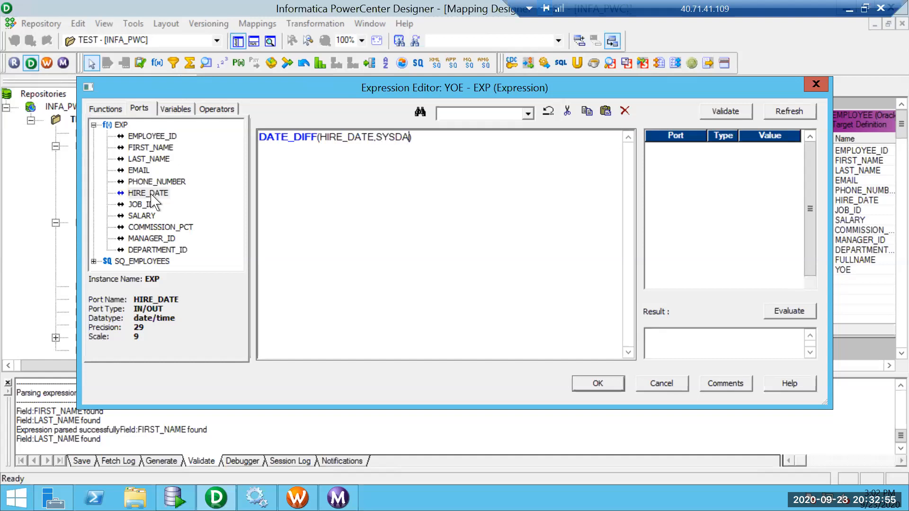
{"action": "type", "text": "TE,'YYYY'"}
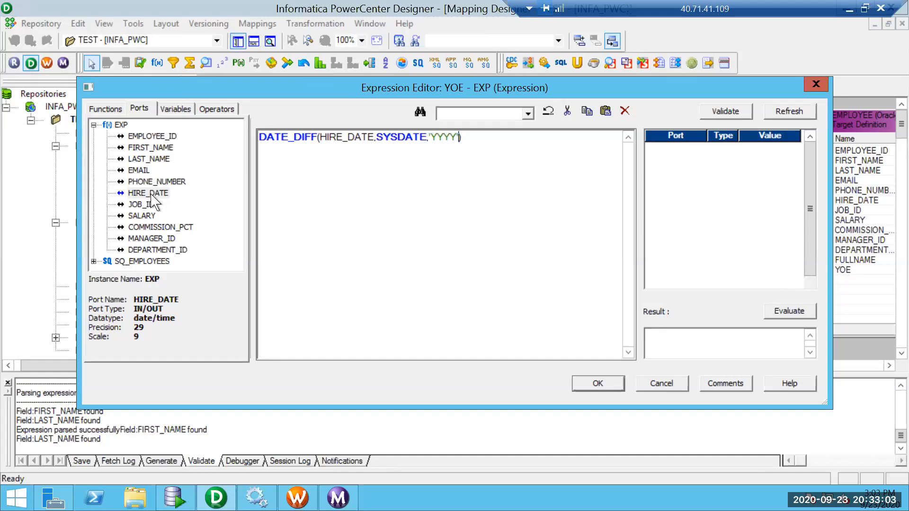
{"action": "left_click", "coordinate": [733, 122]}
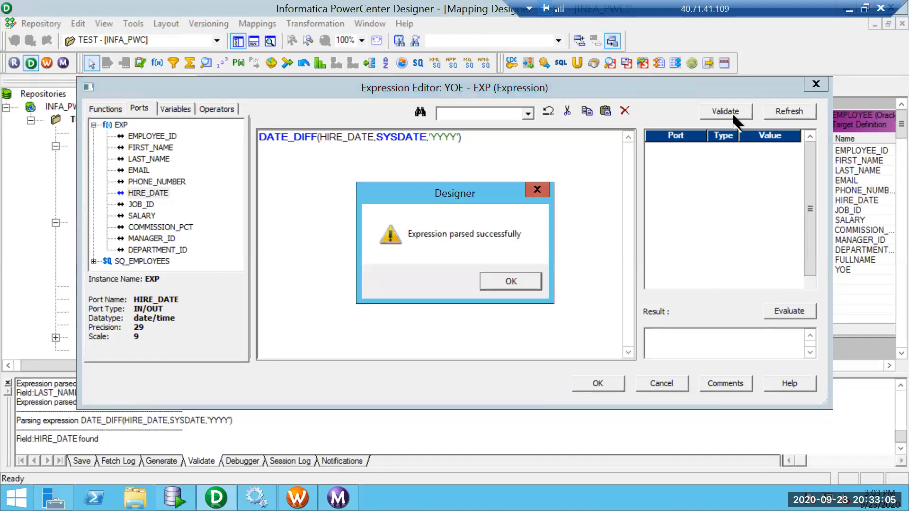
{"action": "left_click", "coordinate": [501, 275]}
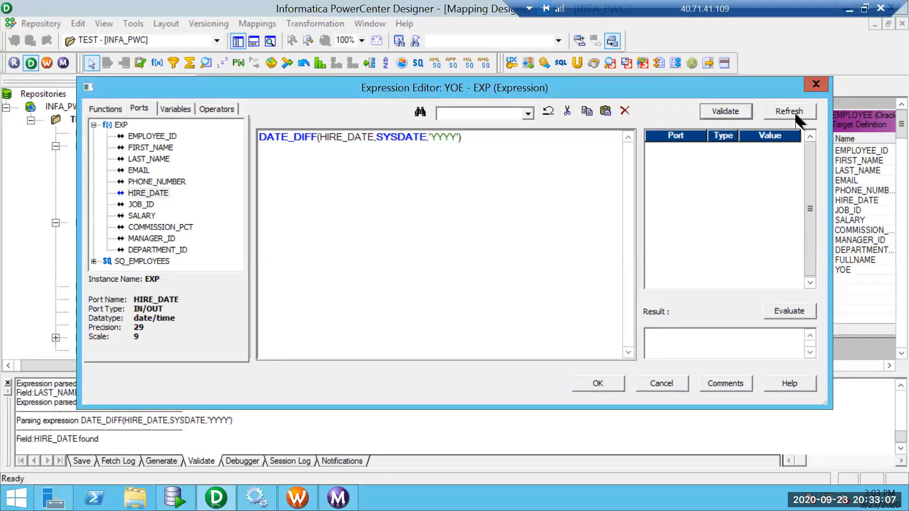
Load the expression's port for testing and try to evaluate it with HIRE_DATE set to SYSDATE.
{"action": "left_click", "coordinate": [795, 115]}
{"action": "left_click", "coordinate": [754, 150]}
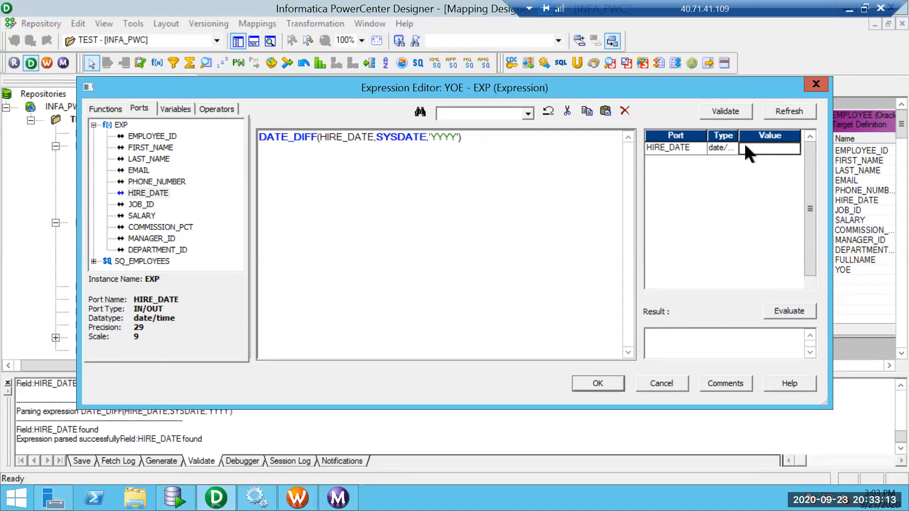
{"action": "type", "text": "SYS"}
{"action": "type", "text": "DART"}
{"action": "key", "text": "BackSpace"}
{"action": "key", "text": "BackSpace"}
{"action": "type", "text": "TE"}
{"action": "left_click", "coordinate": [788, 311]}
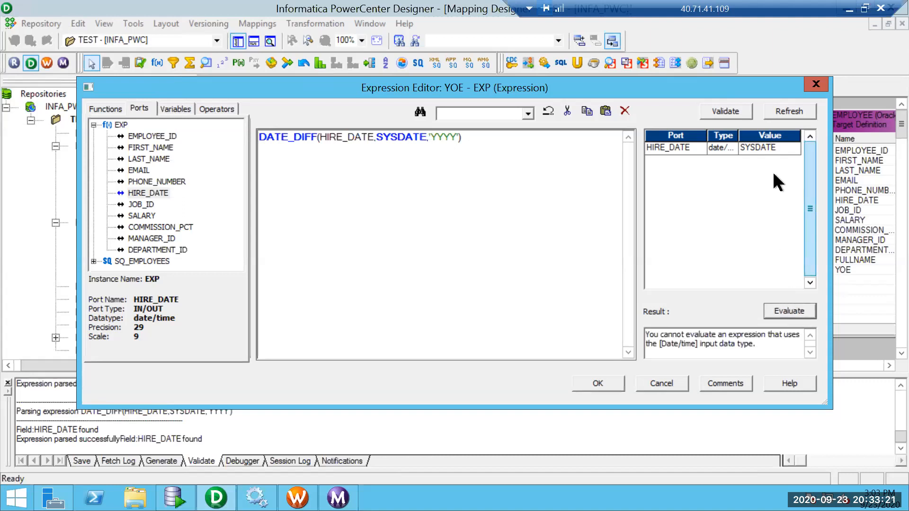
Clear the test value entered for the HIRE_DATE port.
{"action": "left_click", "coordinate": [773, 148]}
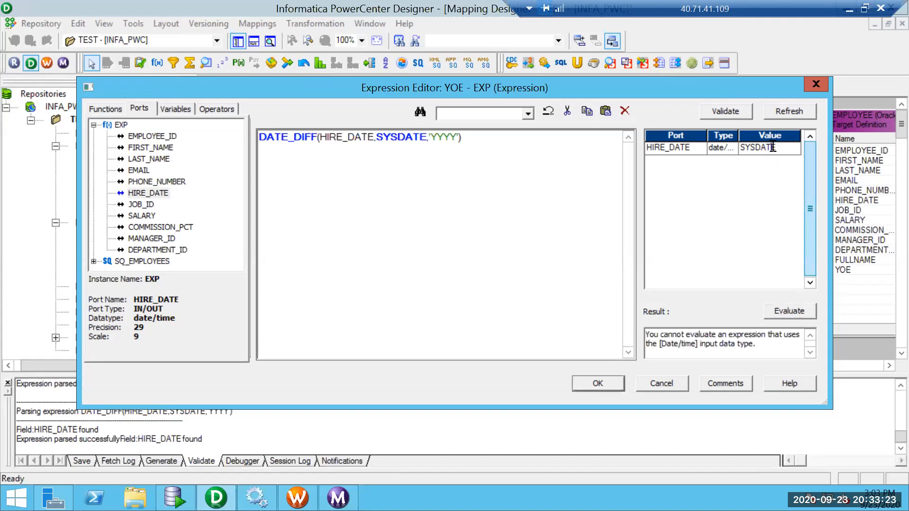
{"action": "double_click", "coordinate": [772, 148]}
{"action": "key", "text": "BackSpace"}
Swap the date arguments so the YOE expression reads DATE_DIFF(SYSDATE,HIRE_DATE,'YYYY'), and validate it.
{"action": "left_click", "coordinate": [355, 137]}
{"action": "double_click", "coordinate": [355, 137]}
{"action": "left_click", "coordinate": [355, 138]}
{"action": "left_click_drag", "start_coordinate": [372, 139], "coordinate": [319, 139]}
{"action": "key", "text": "ctrl+c"}
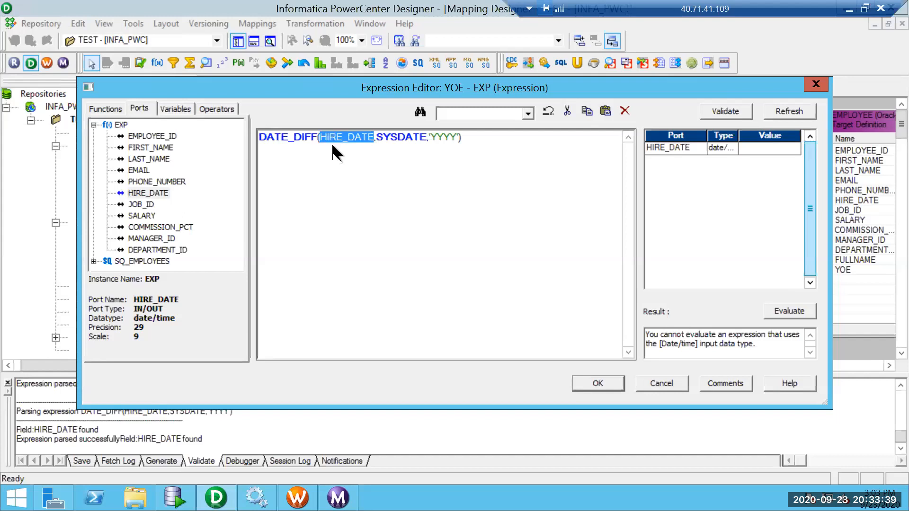
{"action": "key", "text": "Delete"}
{"action": "key", "text": "Delete"}
{"action": "left_click", "coordinate": [372, 138]}
{"action": "key", "text": "ctrl+v"}
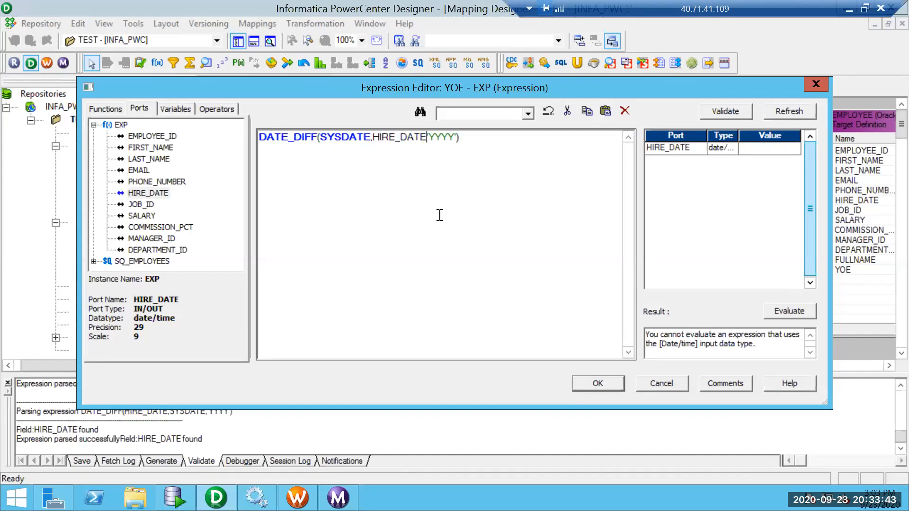
{"action": "type", "text": ","}
{"action": "left_click", "coordinate": [725, 112]}
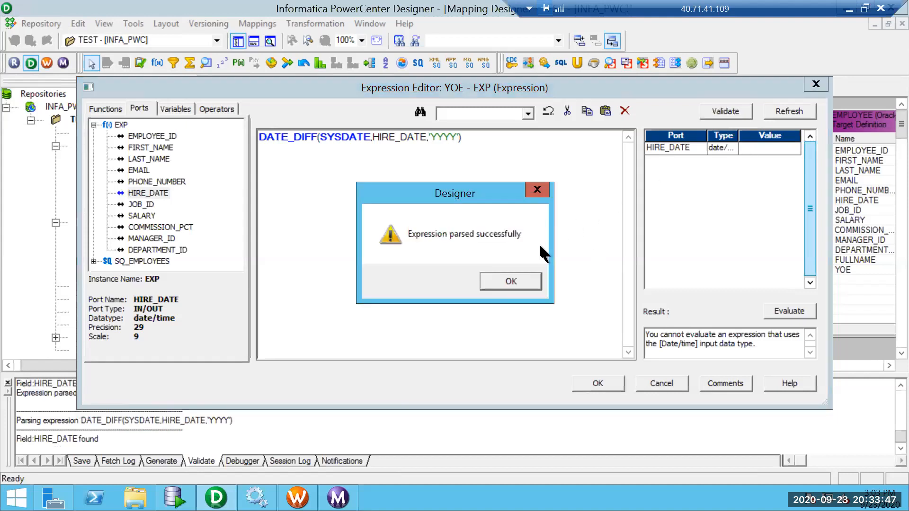
{"action": "left_click", "coordinate": [516, 281]}
Accept the YOE expression and the EXP transformation's changes, and save the mapping.
{"action": "left_click", "coordinate": [611, 381]}
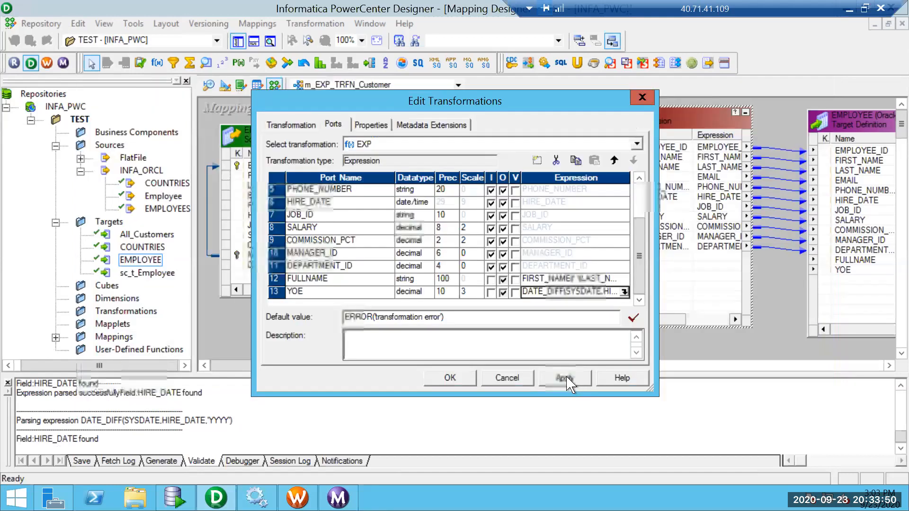
{"action": "left_click", "coordinate": [450, 378]}
{"action": "key", "text": "ctrl+s"}
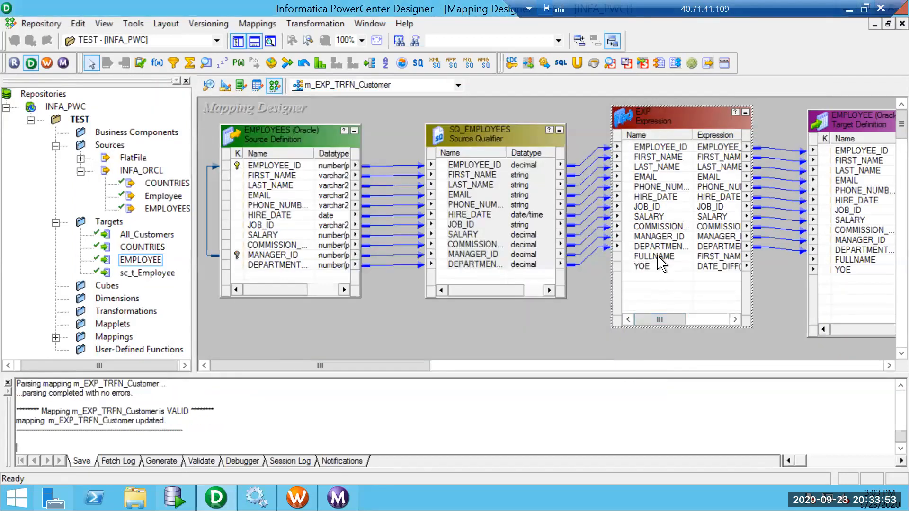
Link the FULLNAME and YOE ports of the EXP transformation to the matching columns of the EMPLOYEE target.
{"action": "left_click", "coordinate": [655, 258]}
{"action": "left_click", "coordinate": [657, 266], "text": "shift"}
{"action": "left_click_drag", "start_coordinate": [669, 260], "coordinate": [841, 264]}
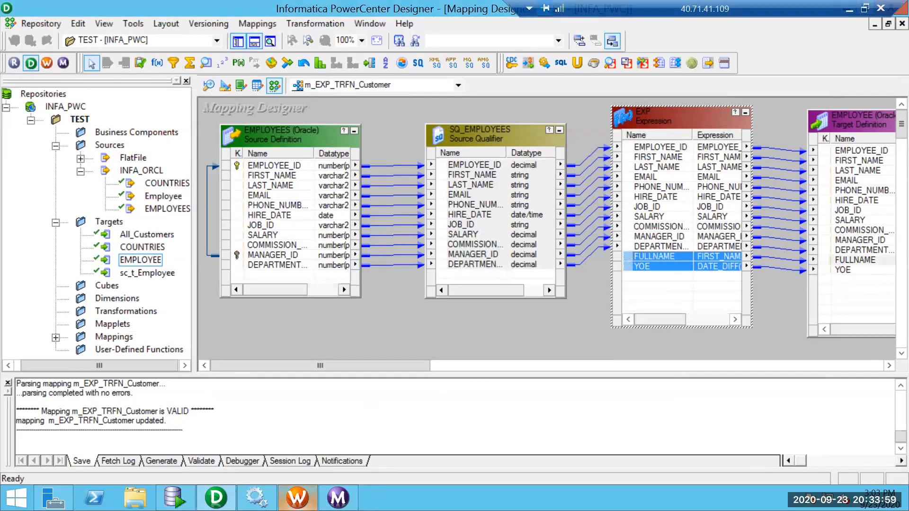
Switch to Workflow Manager, add a session for m_EXP_TRFN_Customer to wf_m_customer, and link it from the Start task.
{"action": "left_click", "coordinate": [298, 497]}
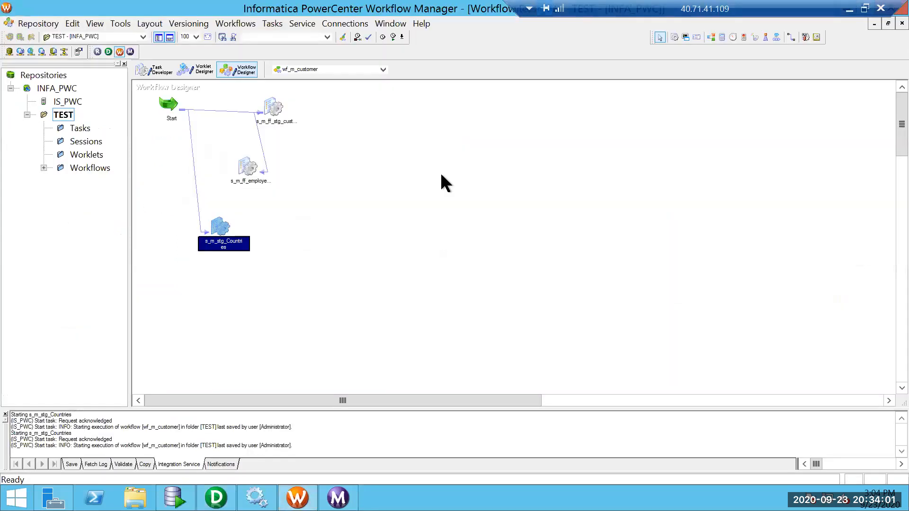
{"action": "left_click", "coordinate": [674, 37]}
{"action": "left_click", "coordinate": [314, 189]}
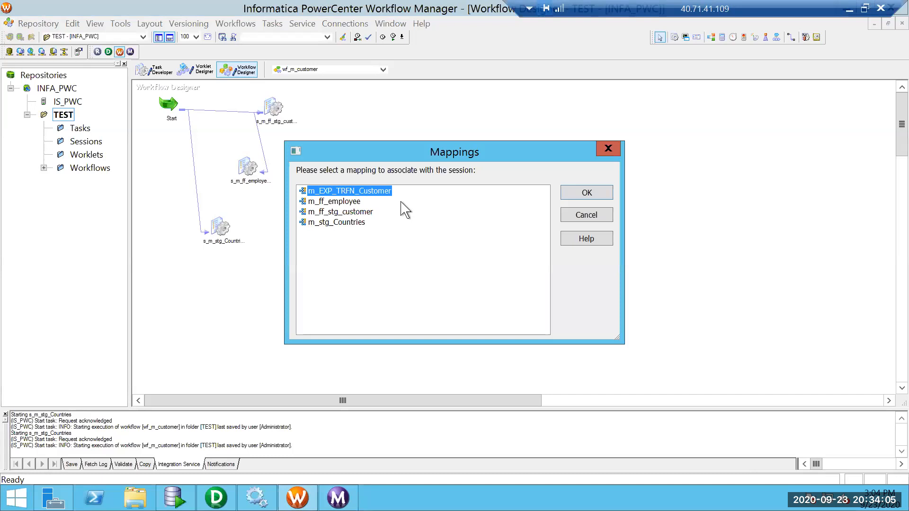
{"action": "left_click", "coordinate": [586, 192]}
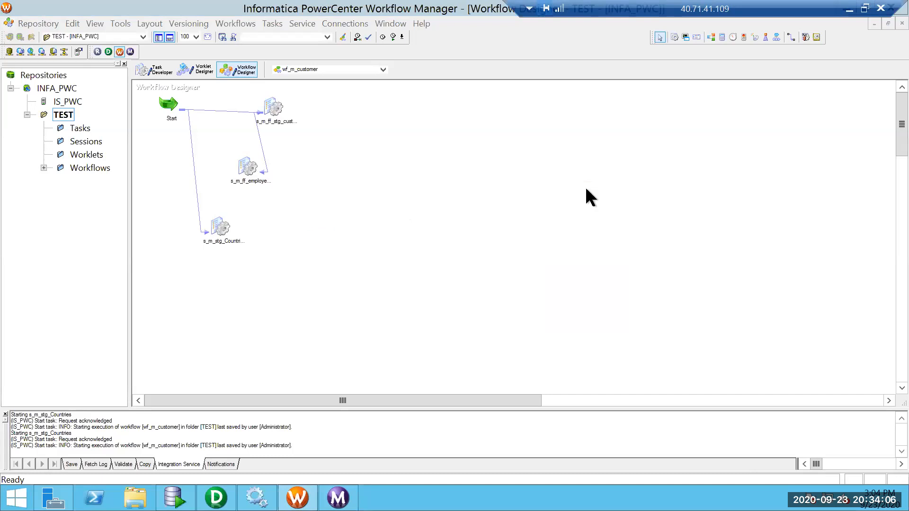
{"action": "left_click", "coordinate": [790, 38]}
{"action": "left_click_drag", "start_coordinate": [179, 115], "coordinate": [336, 193]}
In the s_m_EXP_TRFN_Customer session's mapping settings, set the EMPLOYEE target's relational connection to TEST.
{"action": "double_click", "coordinate": [336, 193]}
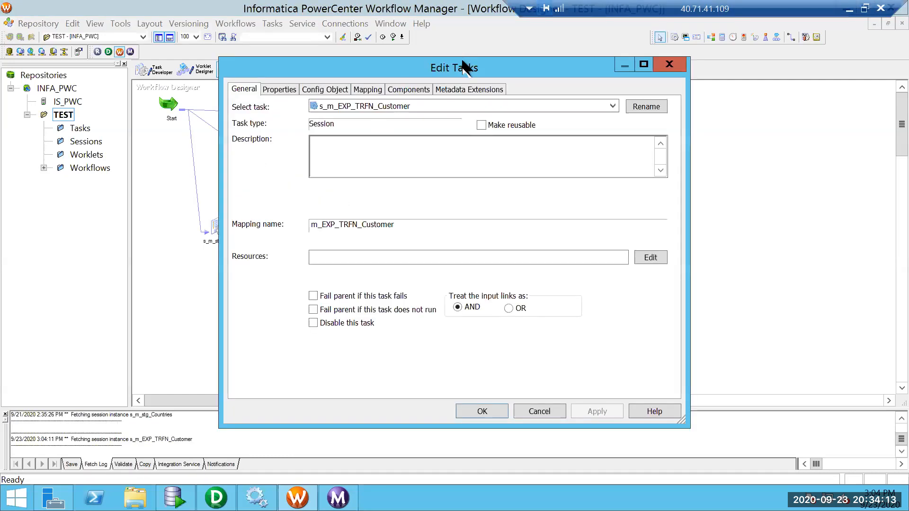
{"action": "double_click", "coordinate": [462, 64]}
{"action": "left_click", "coordinate": [146, 27]}
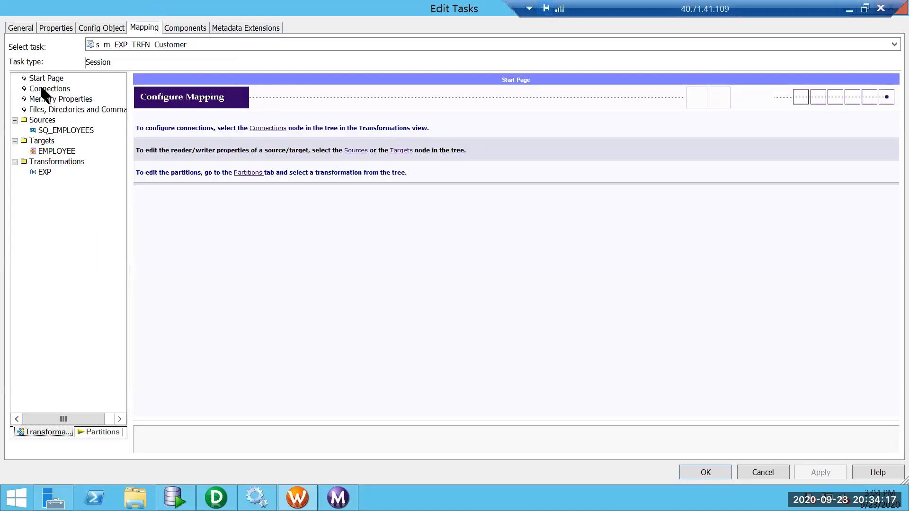
{"action": "left_click", "coordinate": [44, 89]}
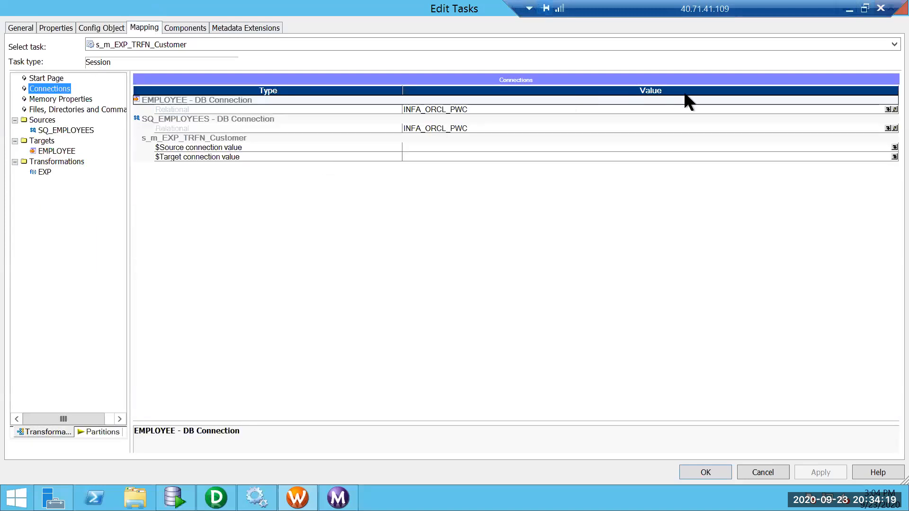
{"action": "left_click", "coordinate": [887, 111]}
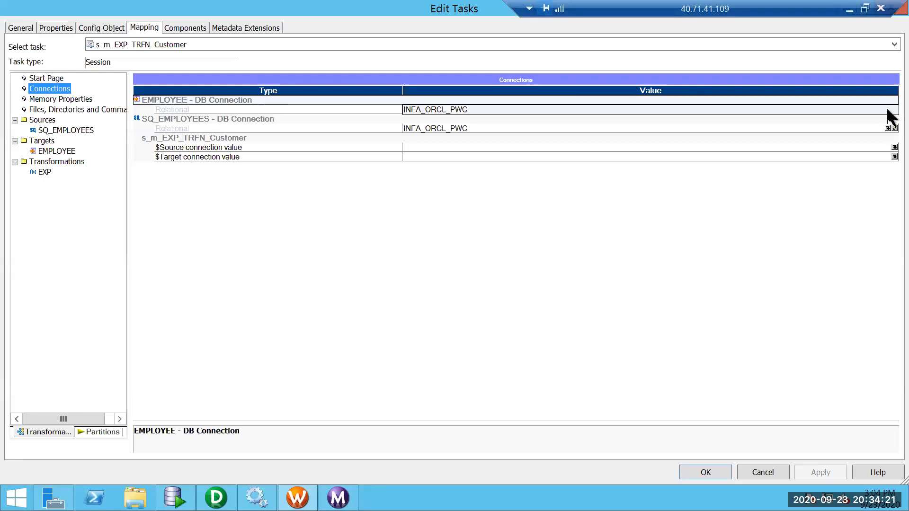
{"action": "left_click", "coordinate": [888, 130]}
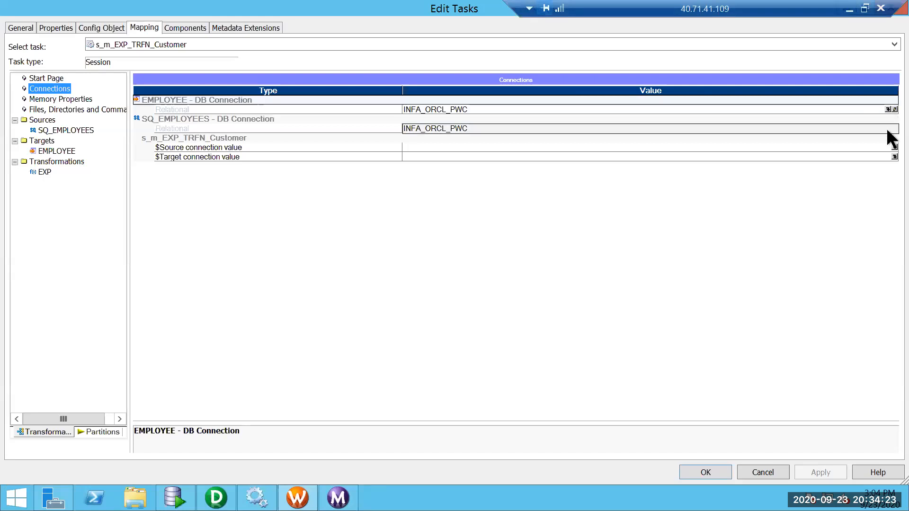
{"action": "left_click", "coordinate": [888, 109]}
{"action": "left_click", "coordinate": [888, 109]}
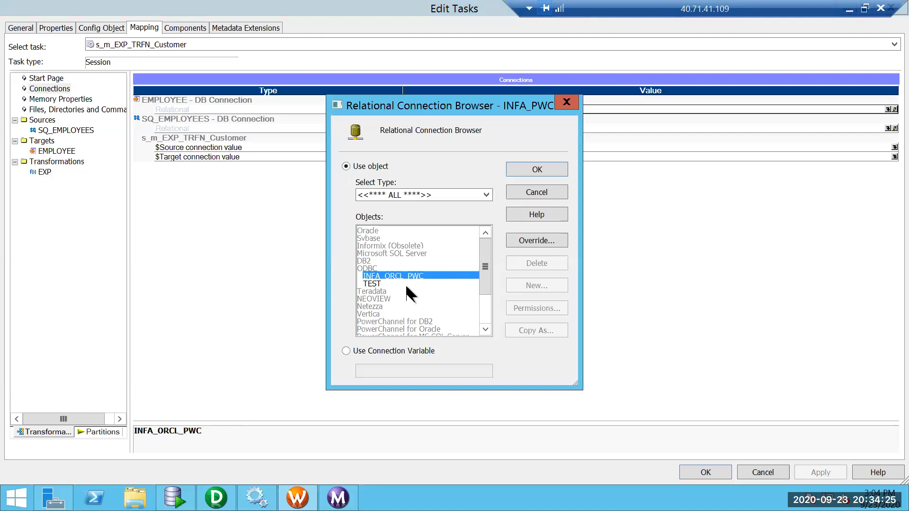
{"action": "left_click", "coordinate": [406, 283]}
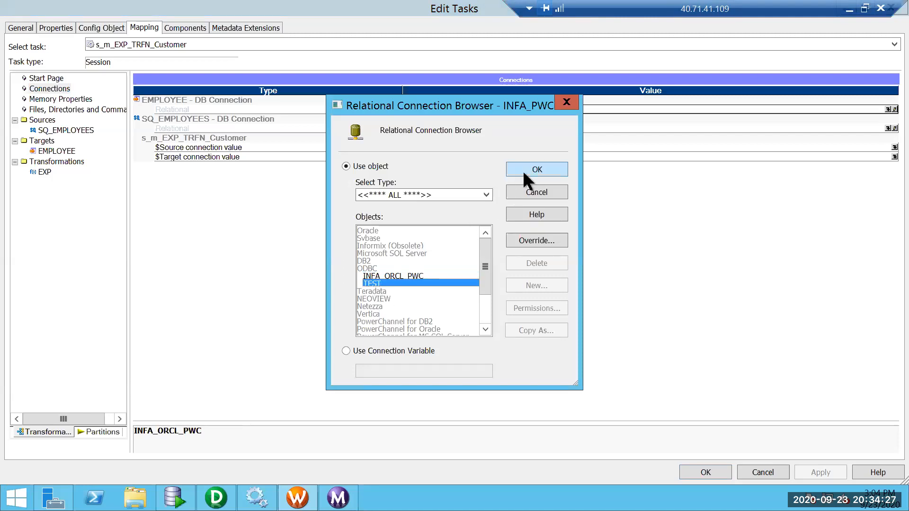
{"action": "left_click", "coordinate": [525, 175]}
Set the owner name of the EMPLOYEES source to HR in the session's SQ_EMPLOYEES properties.
{"action": "left_click", "coordinate": [84, 129]}
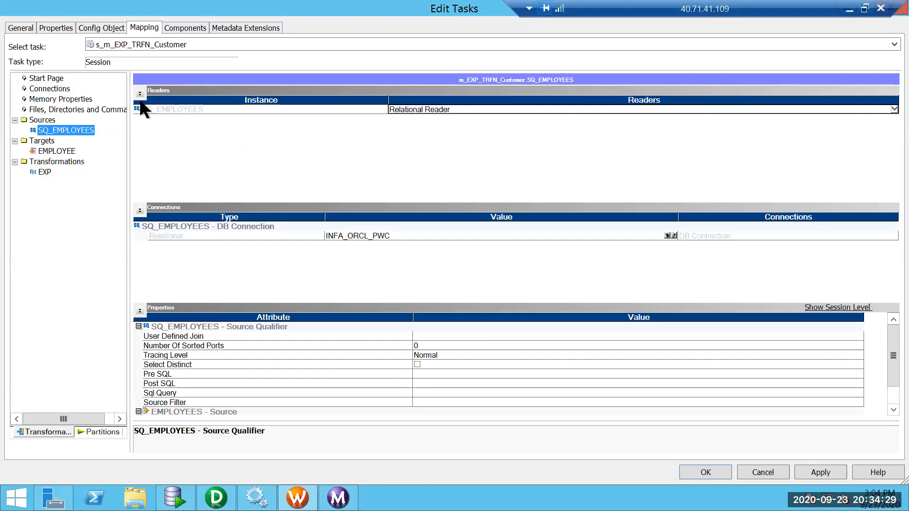
{"action": "left_click", "coordinate": [140, 93]}
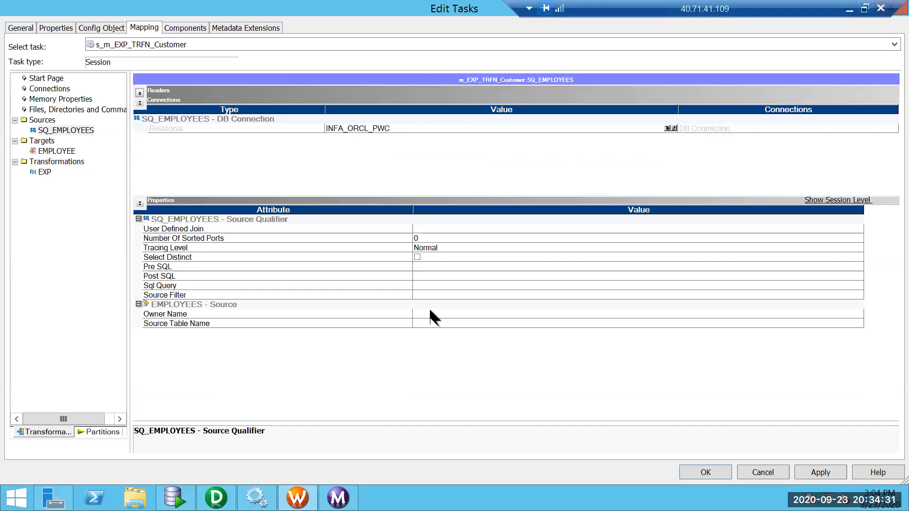
{"action": "left_click", "coordinate": [431, 315]}
{"action": "type", "text": "HR"}
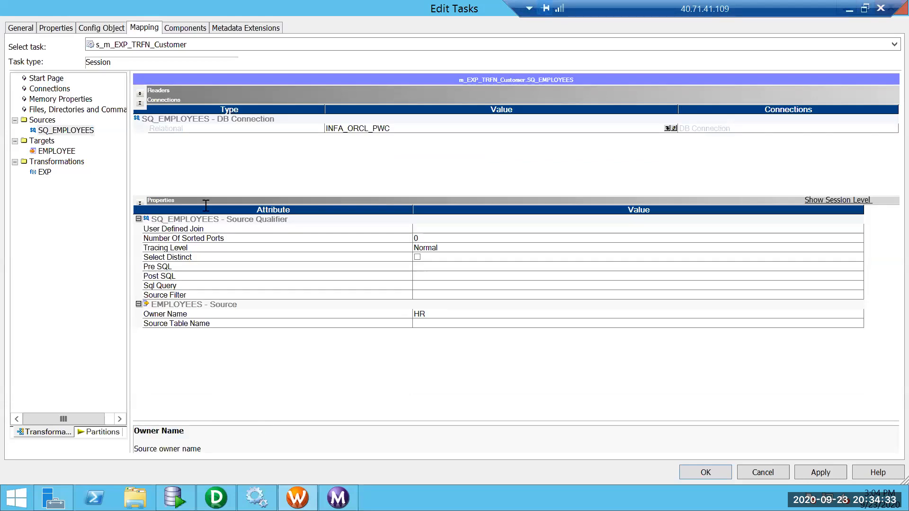
Enable the truncate target table option for the EMPLOYEE target, accept the session settings, and save the workflow.
{"action": "left_click", "coordinate": [67, 150]}
{"action": "left_click", "coordinate": [139, 92]}
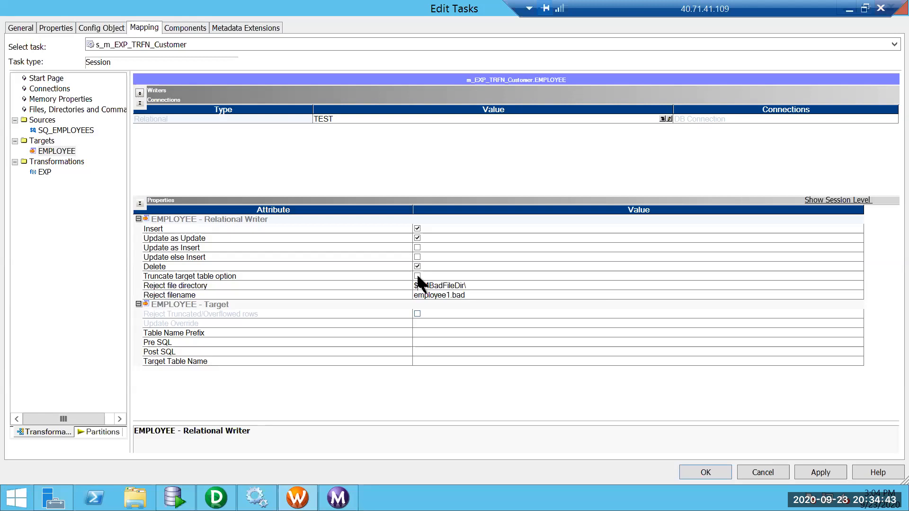
{"action": "left_click", "coordinate": [417, 276]}
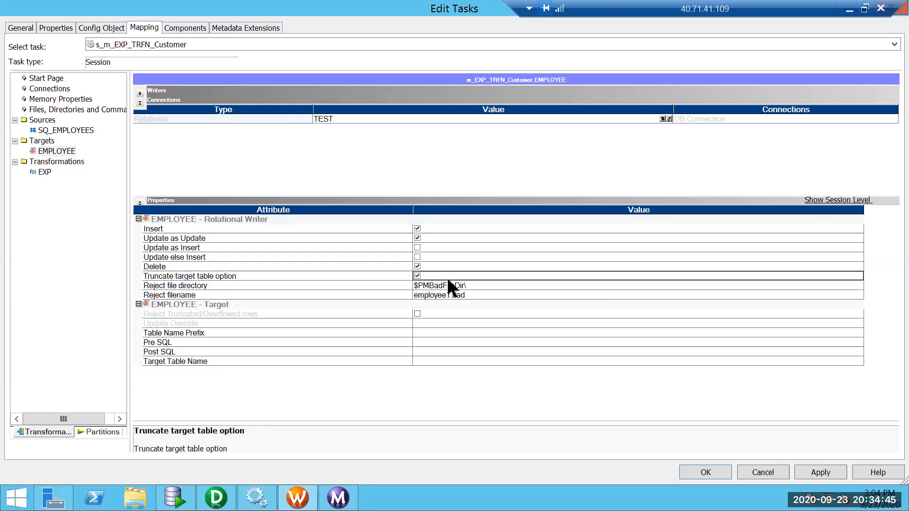
{"action": "left_click", "coordinate": [821, 473]}
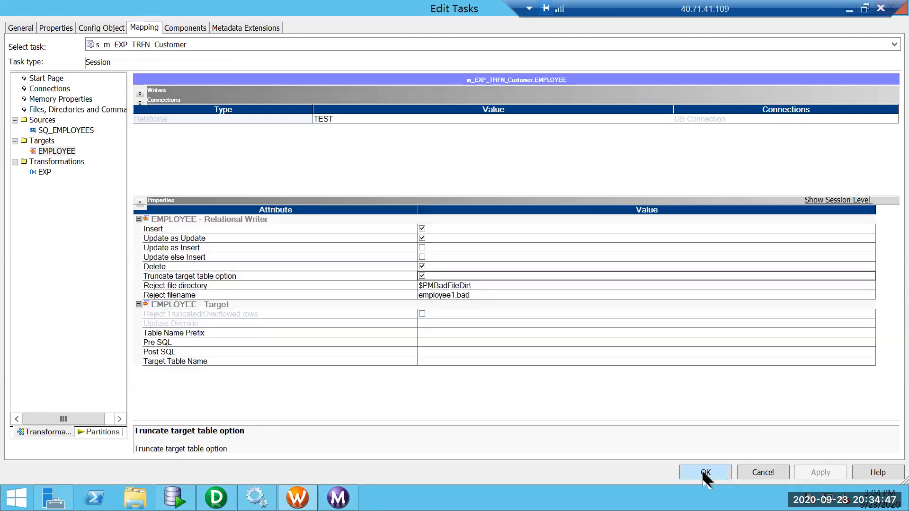
{"action": "left_click", "coordinate": [706, 472]}
{"action": "key", "text": "ctrl+s"}
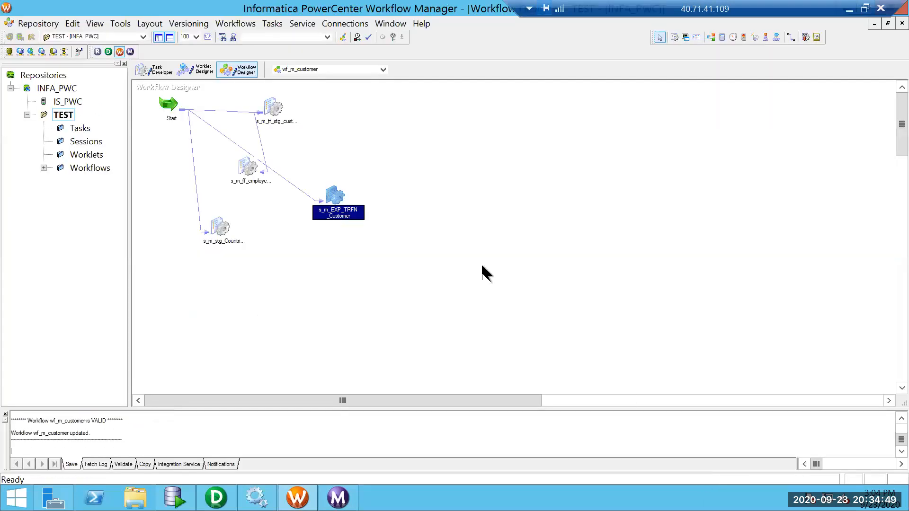
Start the s_m_EXP_TRFN_Customer task and check its run status and source/target statistics in Workflow Monitor.
{"action": "right_click", "coordinate": [335, 194]}
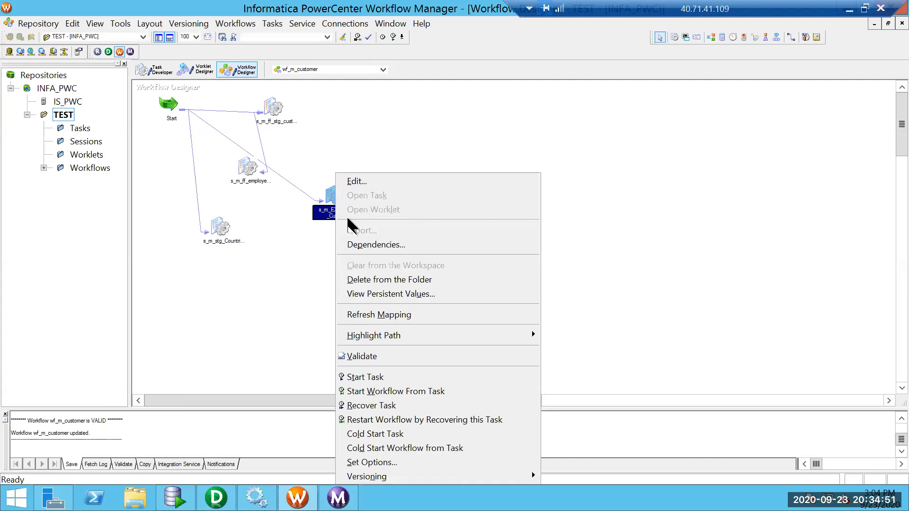
{"action": "left_click", "coordinate": [371, 377]}
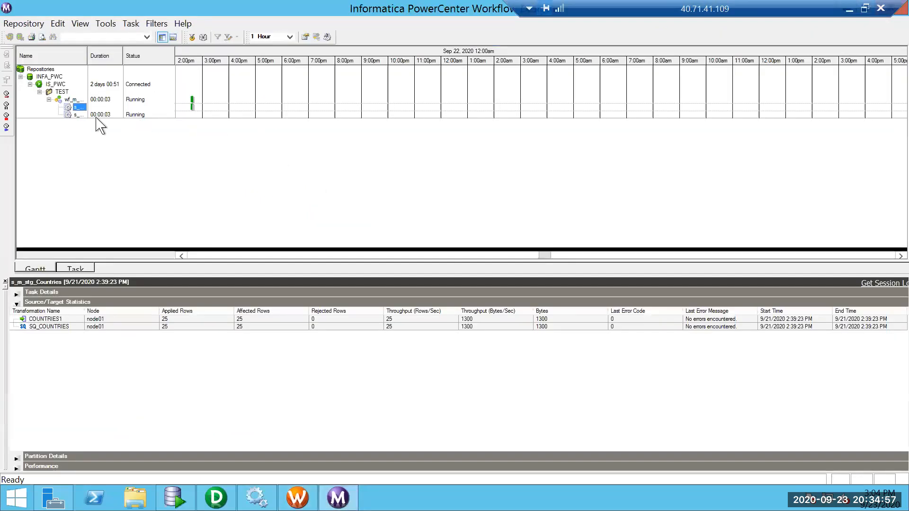
{"action": "left_click", "coordinate": [79, 116]}
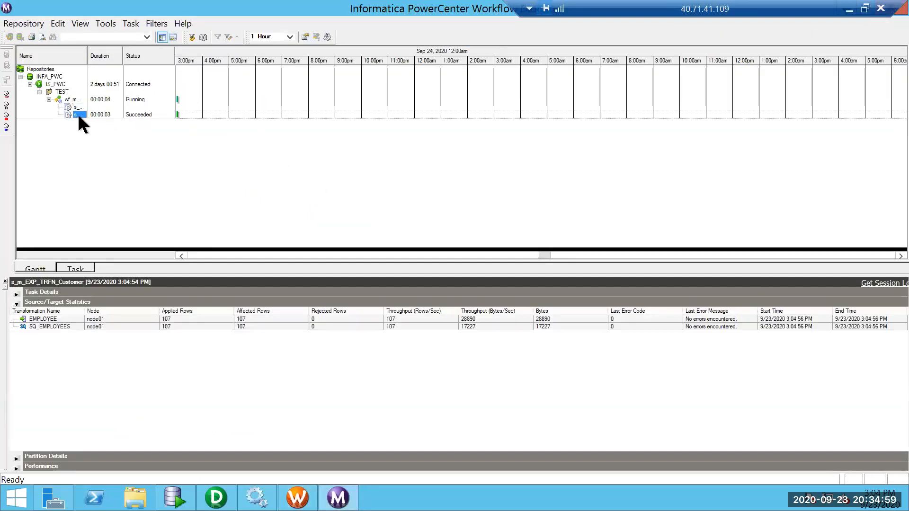
{"action": "left_click", "coordinate": [78, 107]}
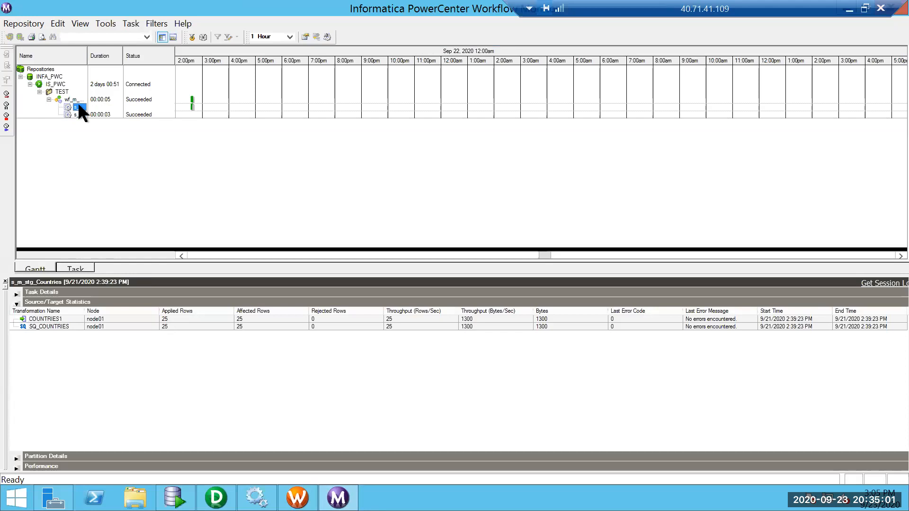
{"action": "left_click", "coordinate": [76, 268]}
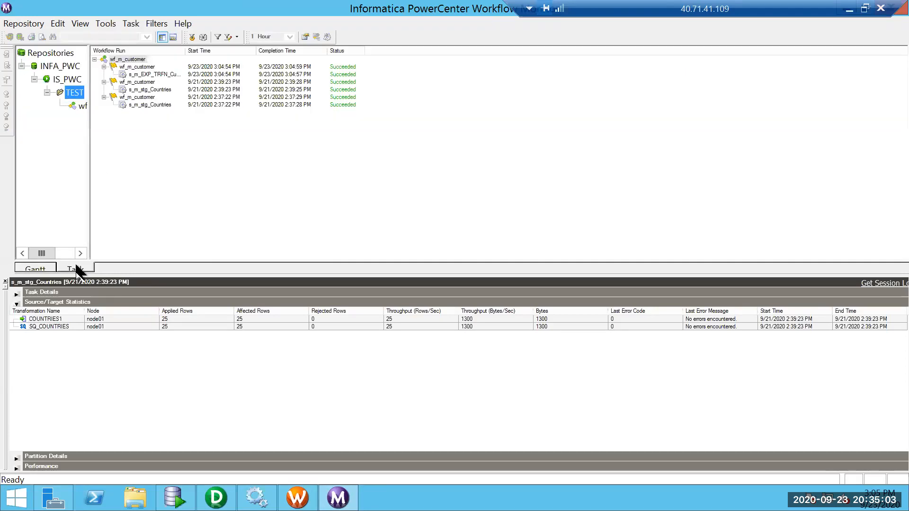
{"action": "left_click", "coordinate": [136, 74]}
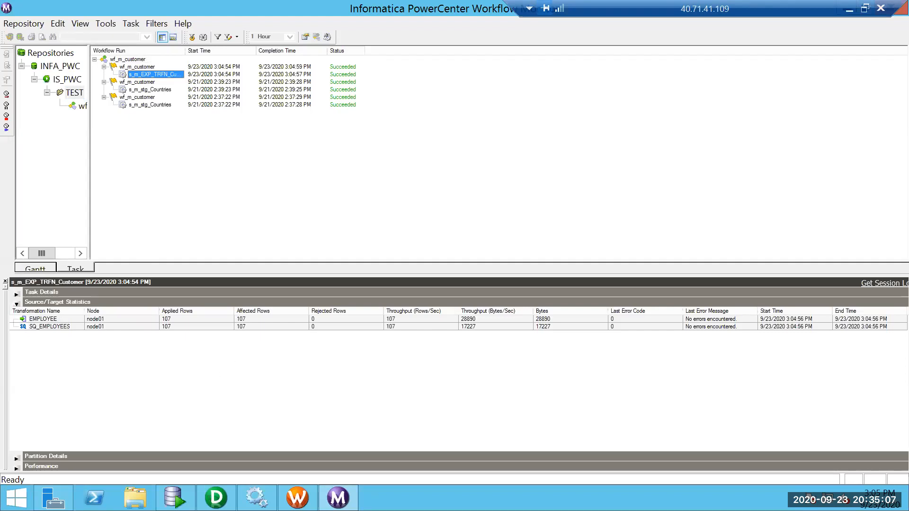
Switch to SQL Developer, remove the HR schema prefix from the SELECT * FROM HR.employees query, and try to run it.
{"action": "left_click", "coordinate": [176, 498]}
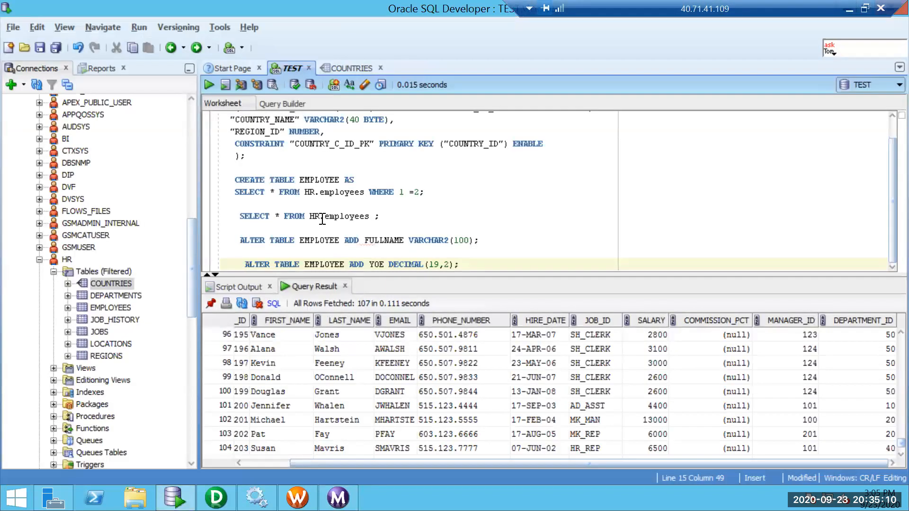
{"action": "left_click_drag", "start_coordinate": [324, 219], "coordinate": [310, 219]}
{"action": "key", "text": "Delete"}
{"action": "key", "text": "ctrl+Return"}
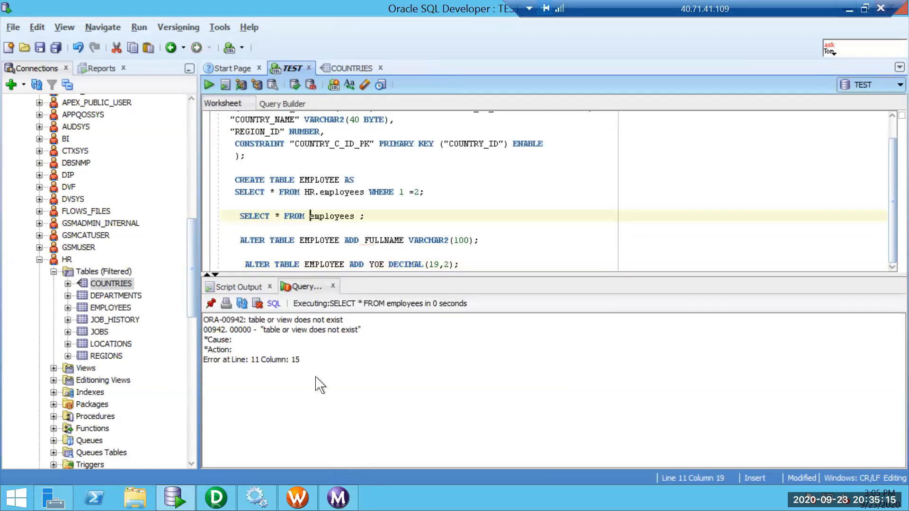
Change the query to SELECT * FROM EMPLOYEE, run it, and examine the FULLNAME and YOE columns.
{"action": "double_click", "coordinate": [321, 181]}
{"action": "key", "text": "ctrl+c"}
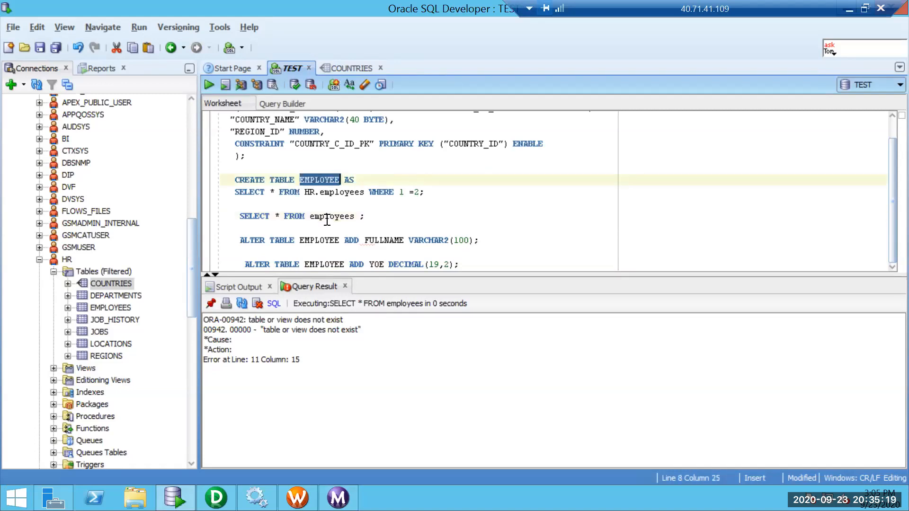
{"action": "double_click", "coordinate": [327, 217]}
{"action": "key", "text": "ctrl+v"}
{"action": "key", "text": "ctrl+Return"}
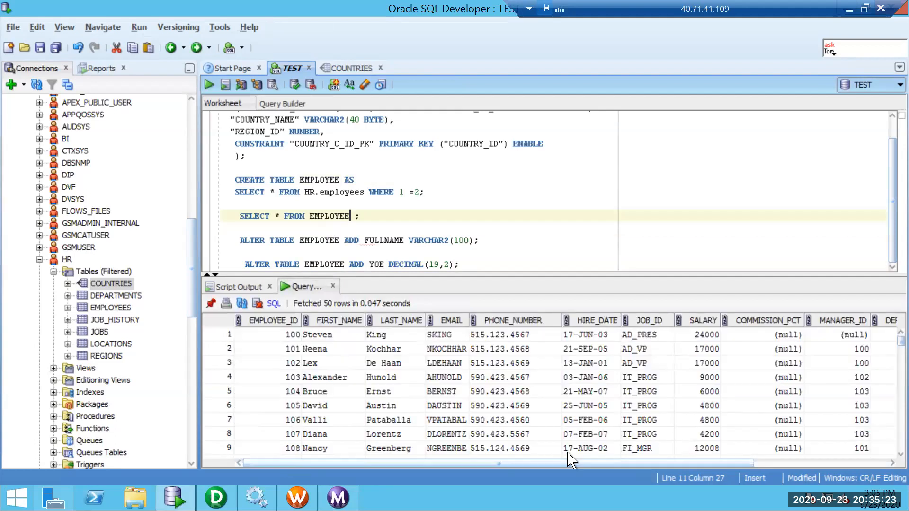
{"action": "left_click_drag", "start_coordinate": [632, 462], "coordinate": [764, 462]}
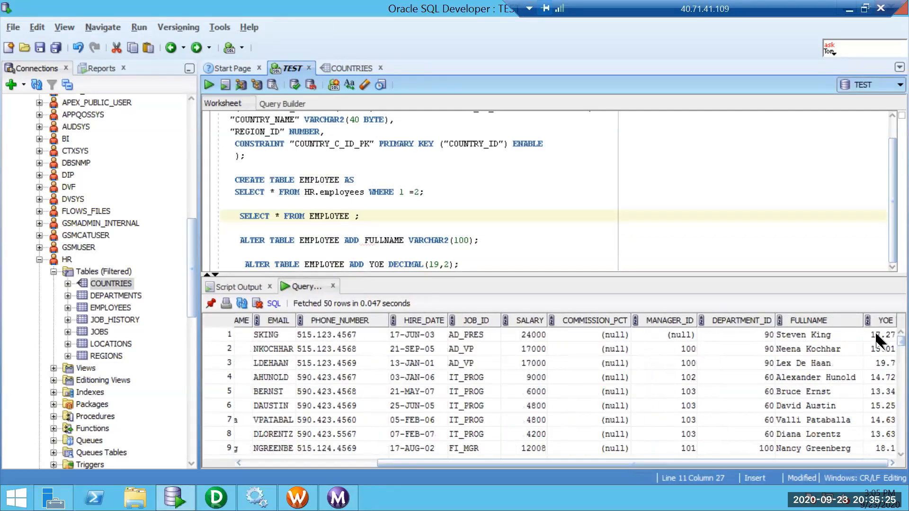
Compare HIRE_DATE with YOE across all EMPLOYEE result rows and sort the results by HIRE_DATE.
{"action": "left_click", "coordinate": [426, 335]}
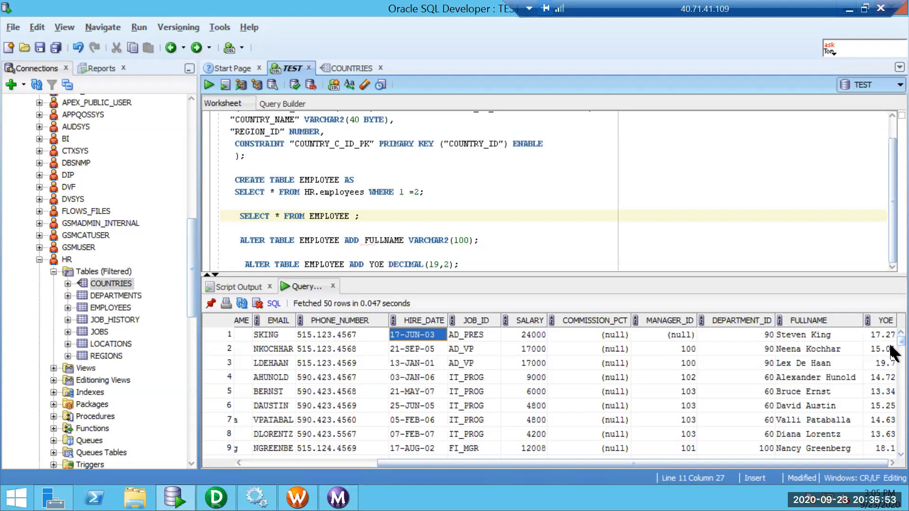
{"action": "scroll", "coordinate": [889, 353], "scroll_direction": "down", "scroll_amount": 5}
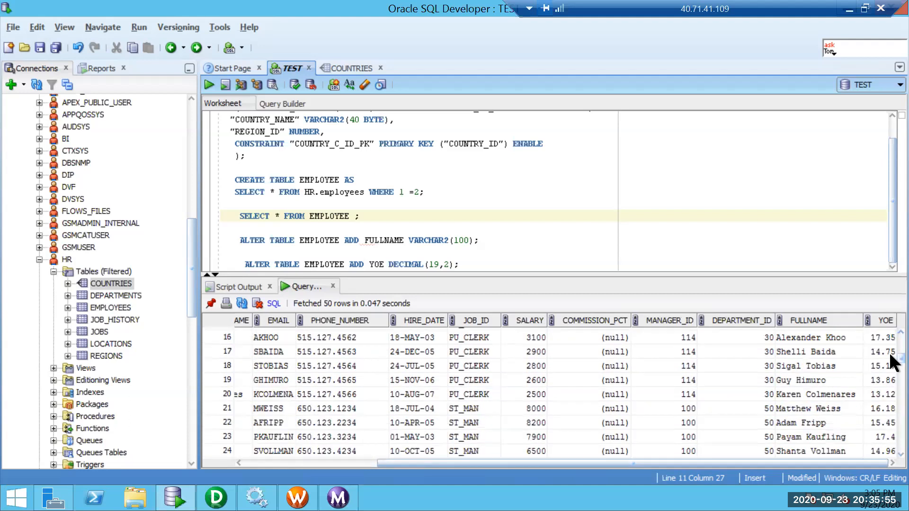
{"action": "scroll", "coordinate": [889, 408], "scroll_direction": "down", "scroll_amount": 19}
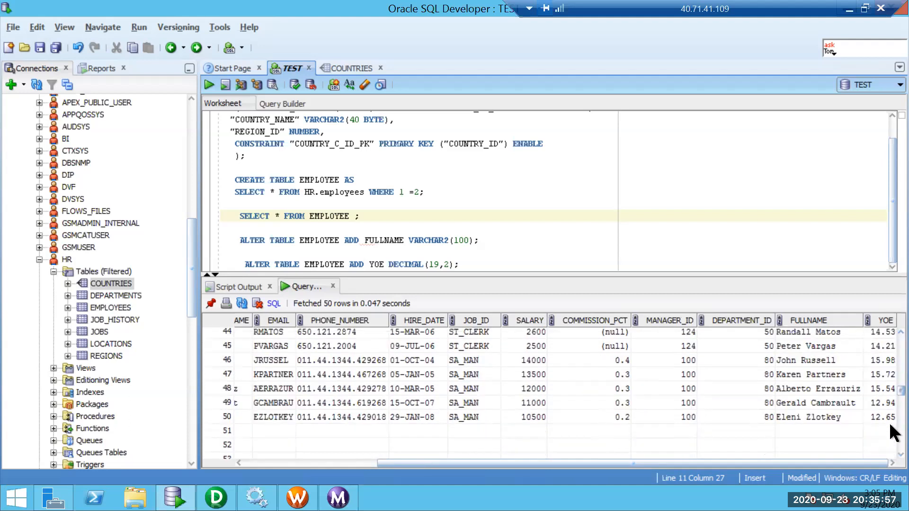
{"action": "scroll", "coordinate": [890, 455], "scroll_direction": "down", "scroll_amount": 8}
{"action": "left_click", "coordinate": [418, 322]}
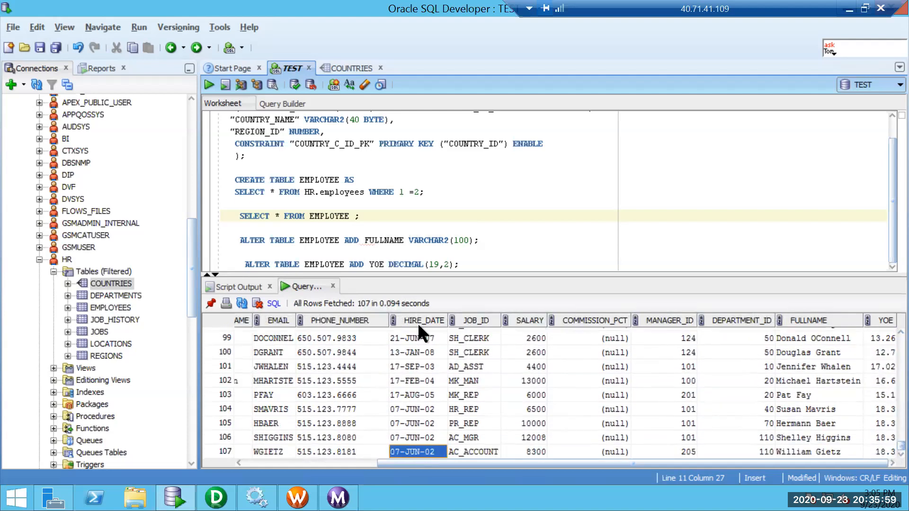
{"action": "double_click", "coordinate": [418, 322]}
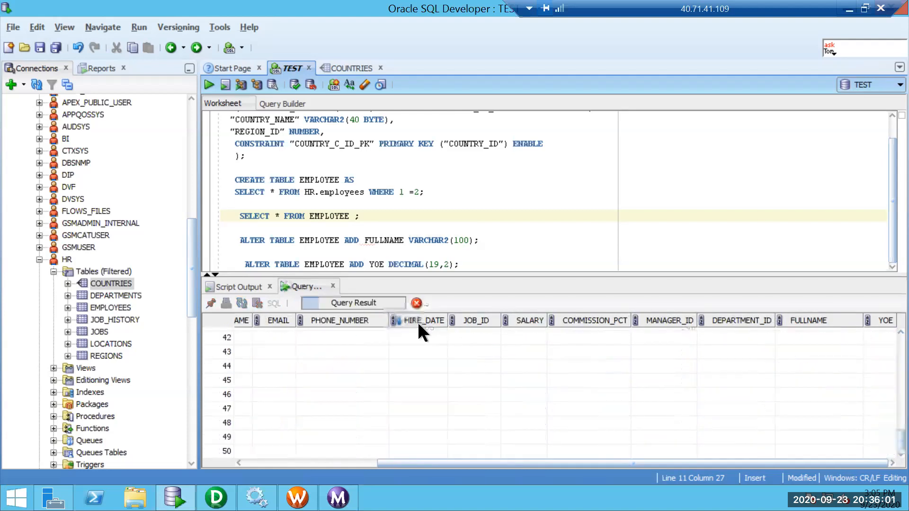
{"action": "double_click", "coordinate": [417, 322]}
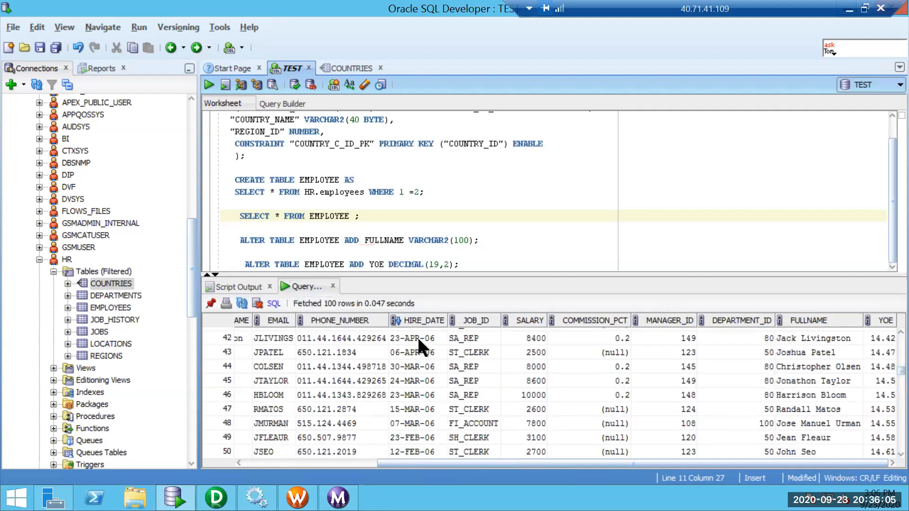
{"action": "left_click", "coordinate": [417, 337]}
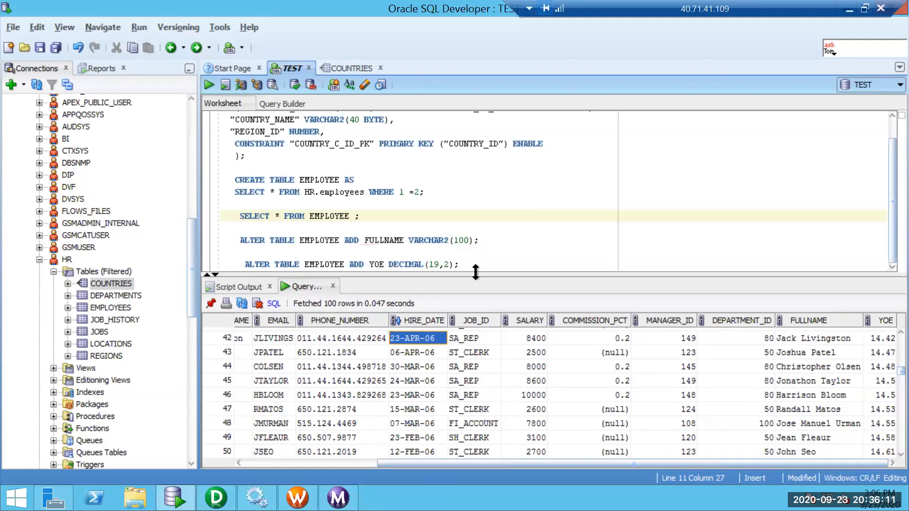
View the data of the HR DEPARTMENTS table and open the data of the HR EMPLOYEES table.
{"action": "left_click", "coordinate": [115, 298]}
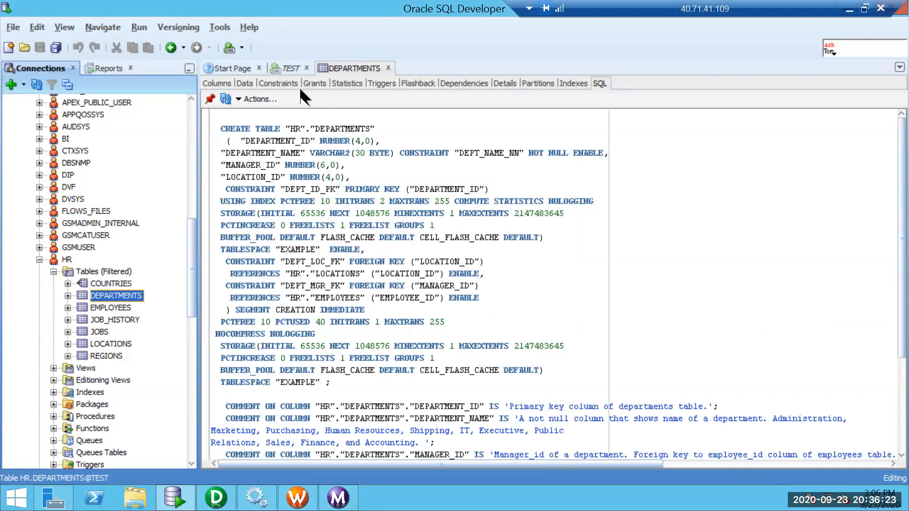
{"action": "left_click", "coordinate": [249, 87]}
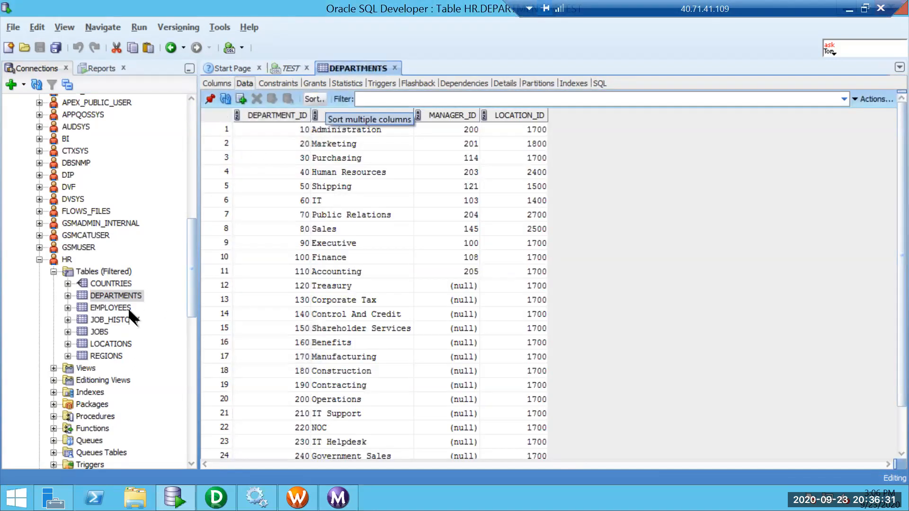
{"action": "left_click", "coordinate": [114, 310]}
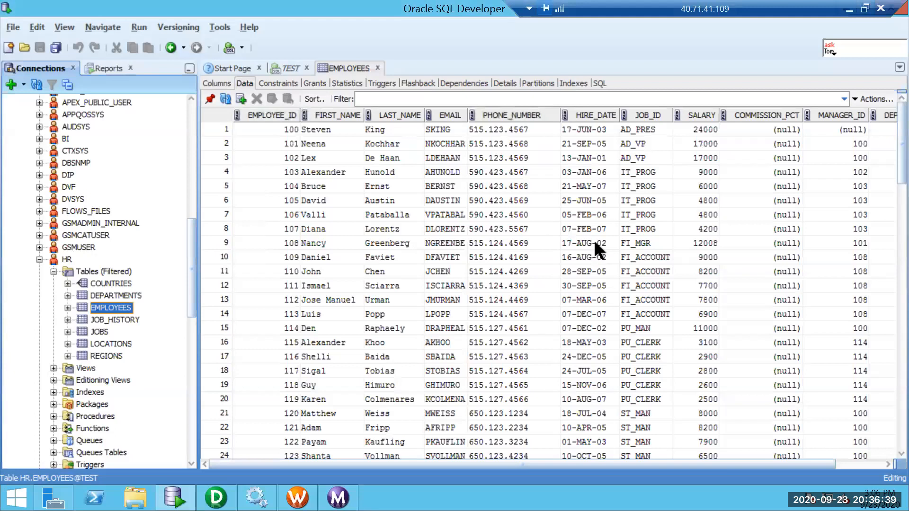
Set the HIRE_DATE in row 9 of the EMPLOYEES data to 17-Aug-19.
{"action": "left_click", "coordinate": [609, 240]}
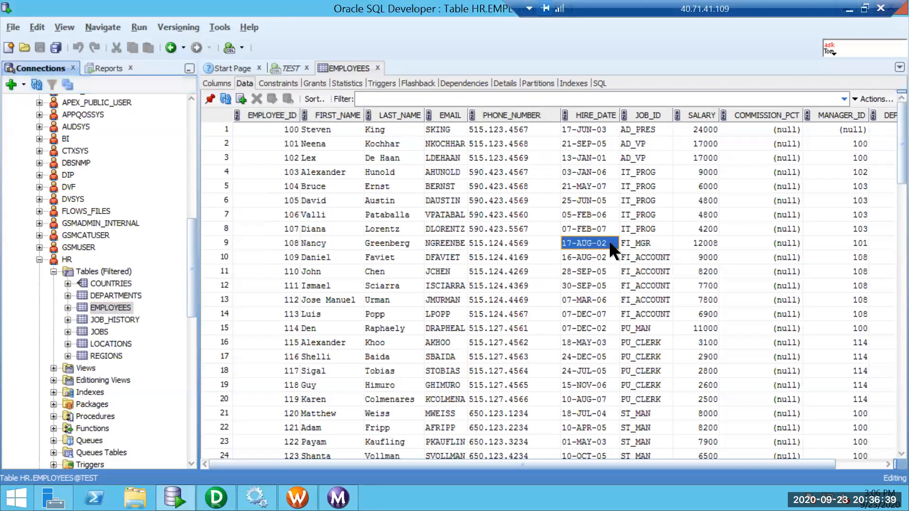
{"action": "left_click", "coordinate": [609, 240]}
{"action": "left_click", "coordinate": [609, 242]}
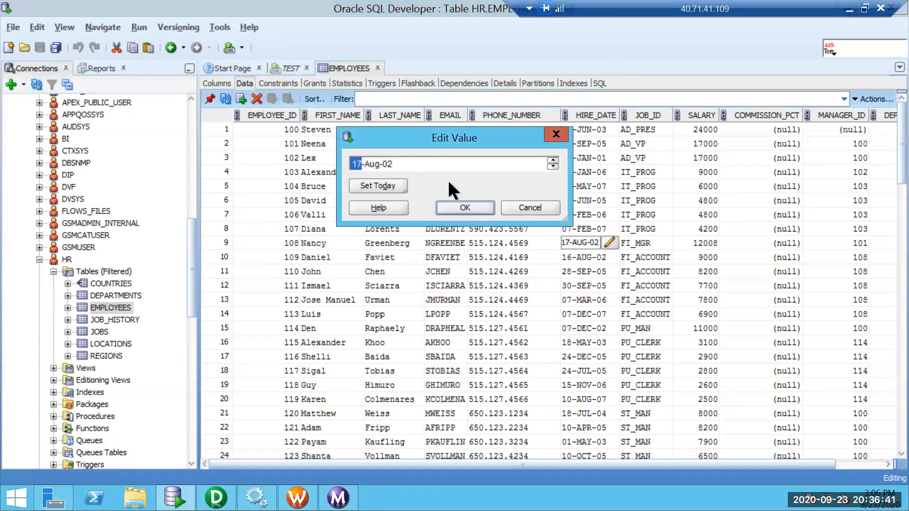
{"action": "left_click", "coordinate": [389, 164]}
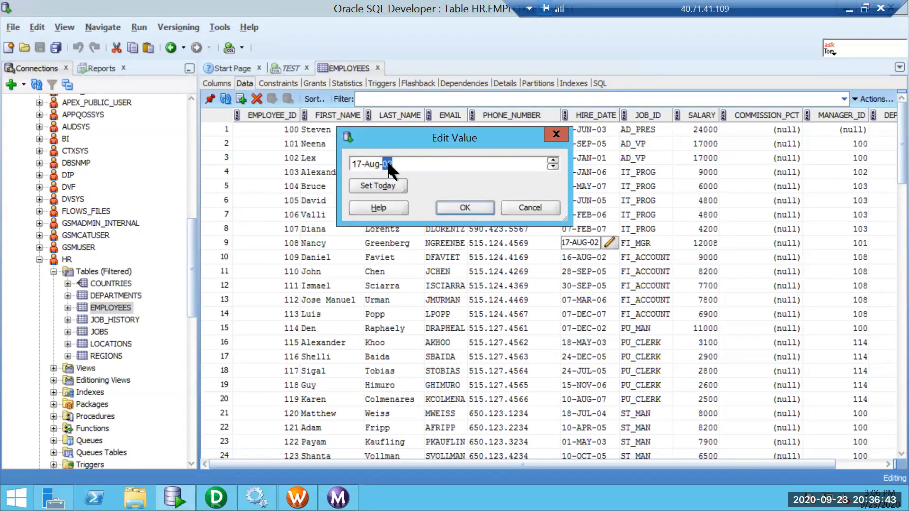
{"action": "type", "text": "19"}
{"action": "left_click", "coordinate": [462, 207]}
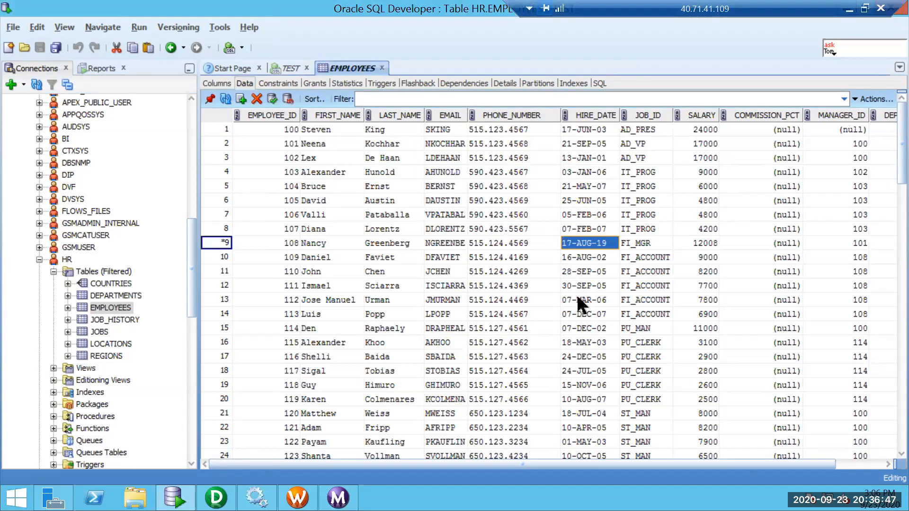
Set the HIRE_DATE in row 4 of the EMPLOYEES data to today's date, 23-Sep-20.
{"action": "left_click", "coordinate": [584, 173]}
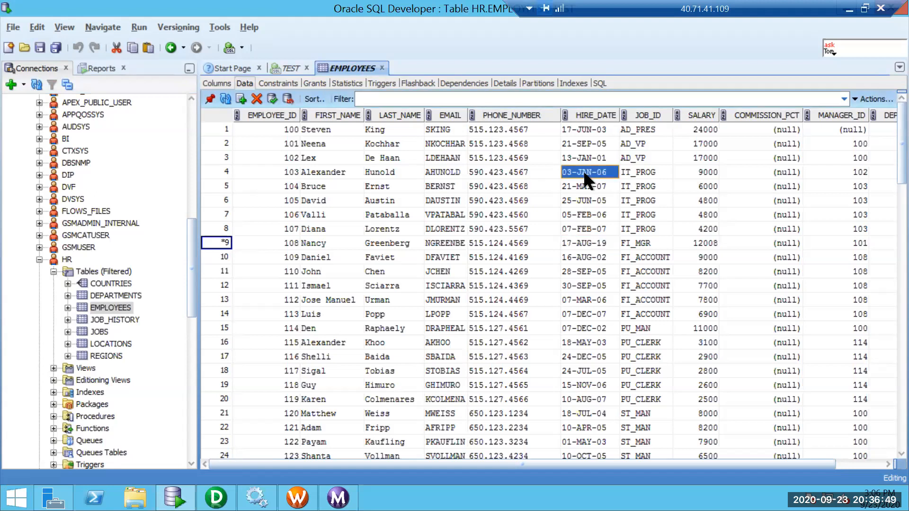
{"action": "left_click", "coordinate": [584, 173]}
{"action": "left_click", "coordinate": [610, 173]}
{"action": "left_click", "coordinate": [397, 186]}
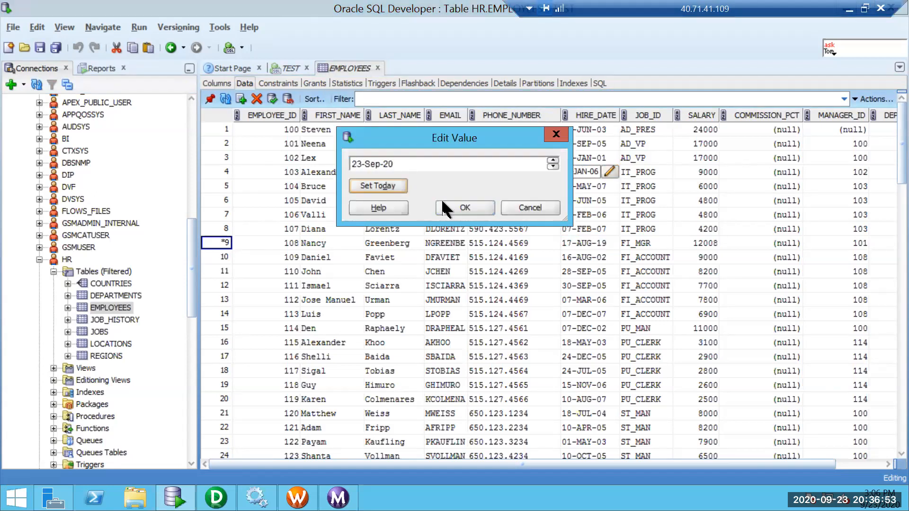
{"action": "left_click", "coordinate": [448, 208]}
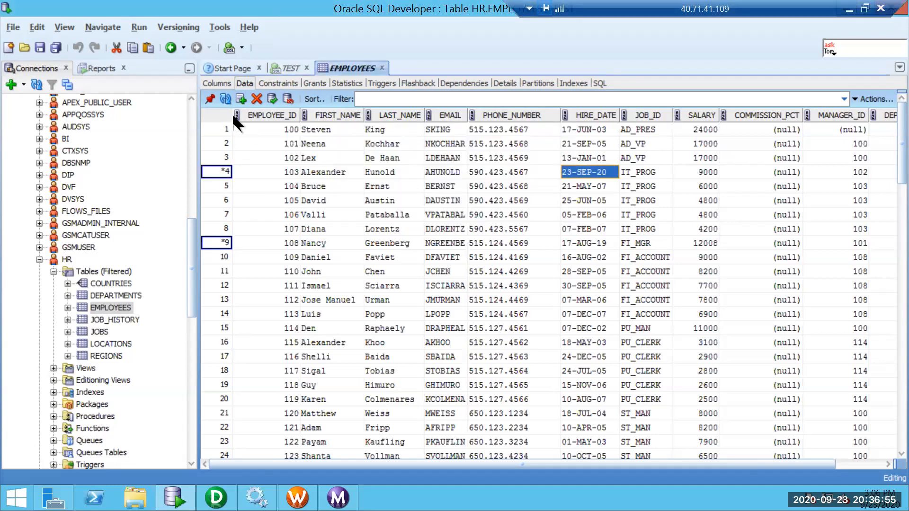
Try to commit the two HIRE_DATE edits, and roll the changes back.
{"action": "left_click", "coordinate": [269, 97]}
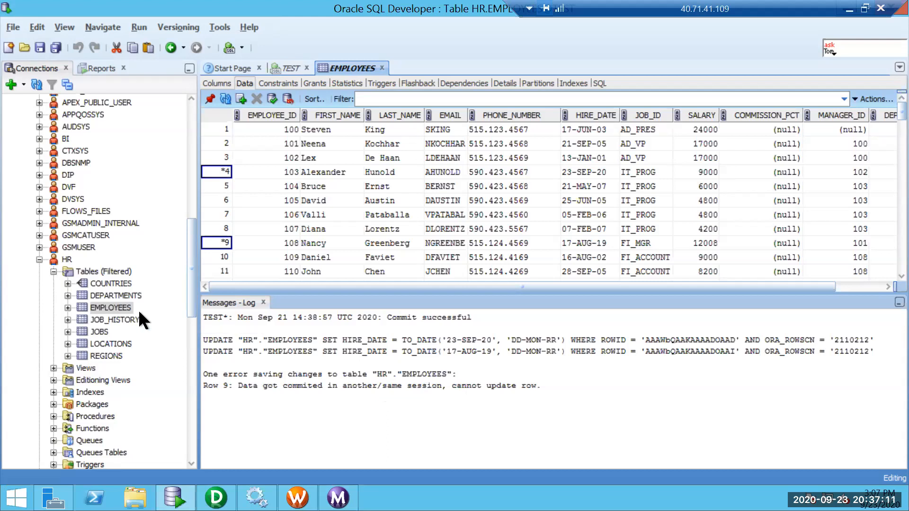
{"action": "left_click", "coordinate": [268, 94]}
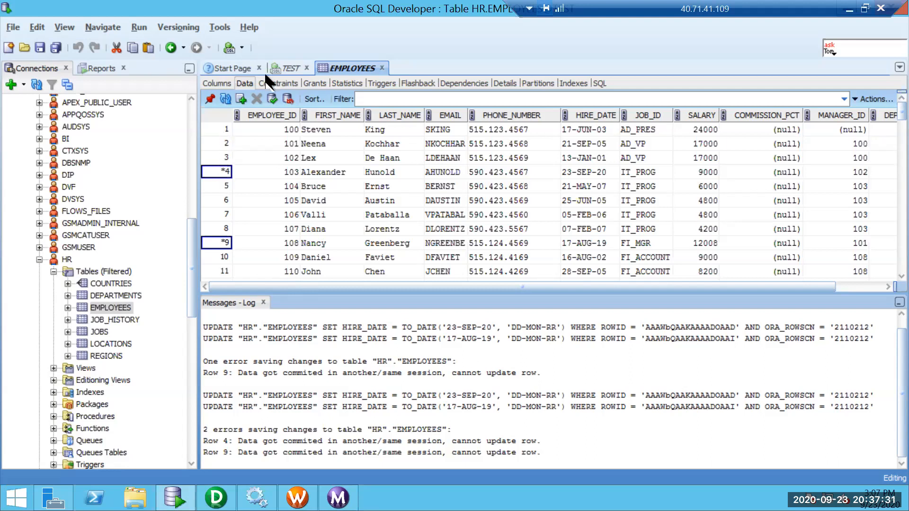
{"action": "left_click", "coordinate": [288, 101]}
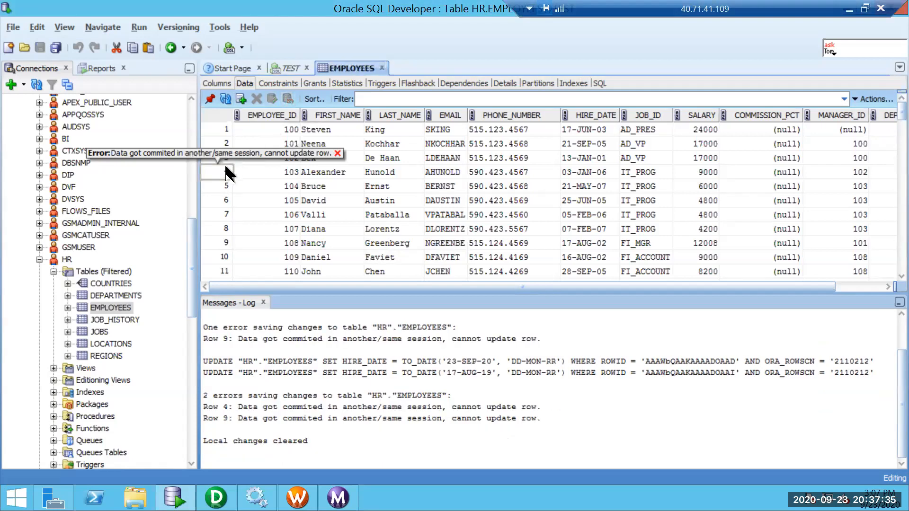
Duplicate row 4 of the EMPLOYEES data and enter a new EMPLOYEE_ID for the copy.
{"action": "left_click", "coordinate": [225, 173]}
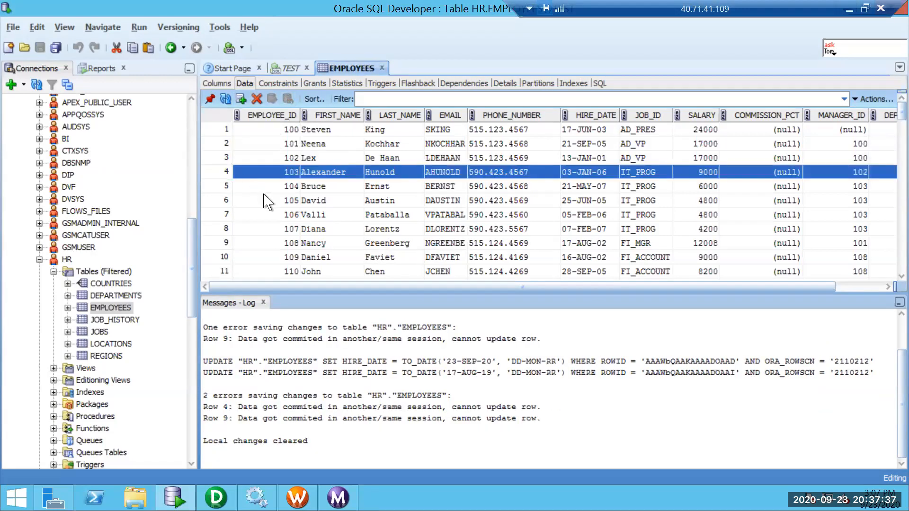
{"action": "right_click", "coordinate": [248, 169]}
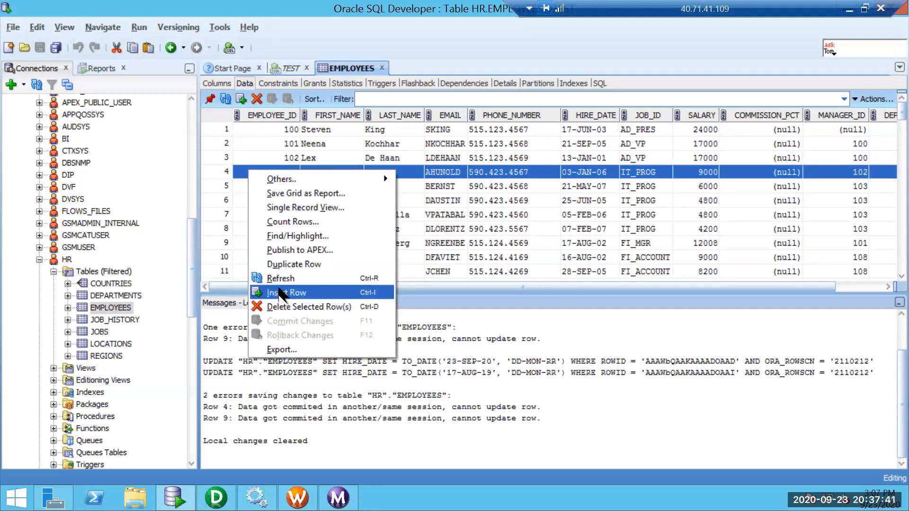
{"action": "left_click", "coordinate": [289, 266]}
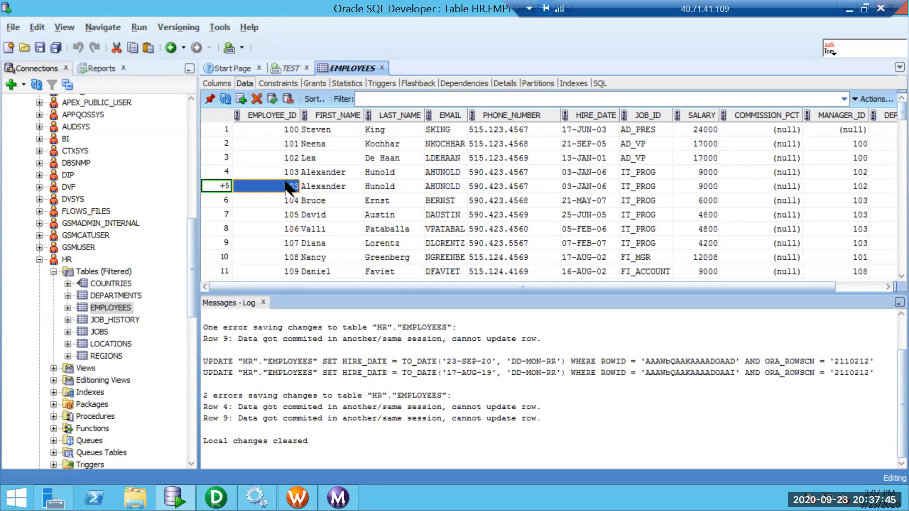
{"action": "type", "text": "2"}
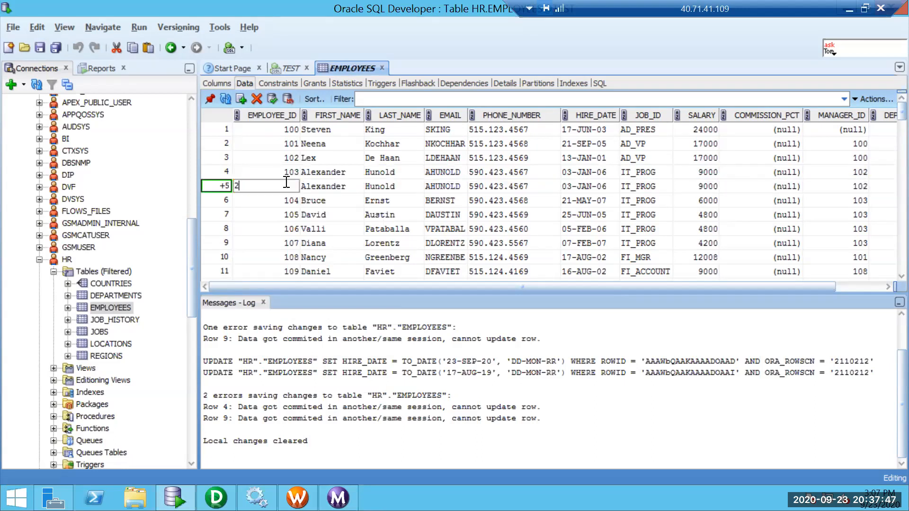
{"action": "type", "text": "97"}
Set the duplicated row's HIRE_DATE to 03-Jan-19 and try to commit the row.
{"action": "left_click", "coordinate": [598, 186]}
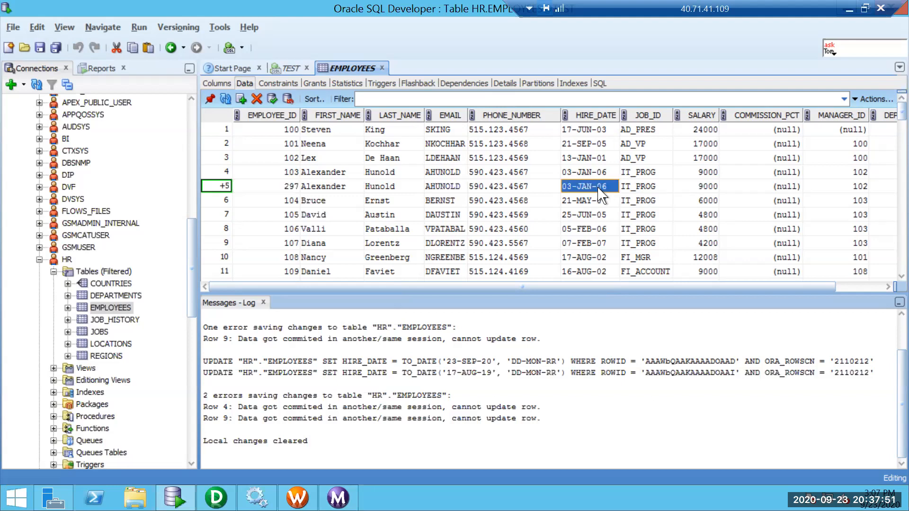
{"action": "left_click", "coordinate": [600, 189]}
{"action": "left_click", "coordinate": [609, 186]}
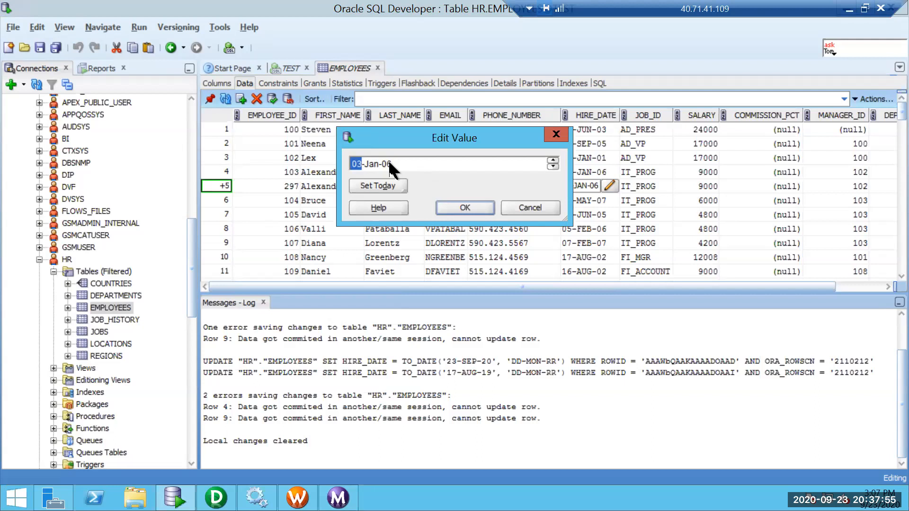
{"action": "left_click", "coordinate": [386, 163]}
{"action": "type", "text": "19"}
{"action": "left_click", "coordinate": [462, 209]}
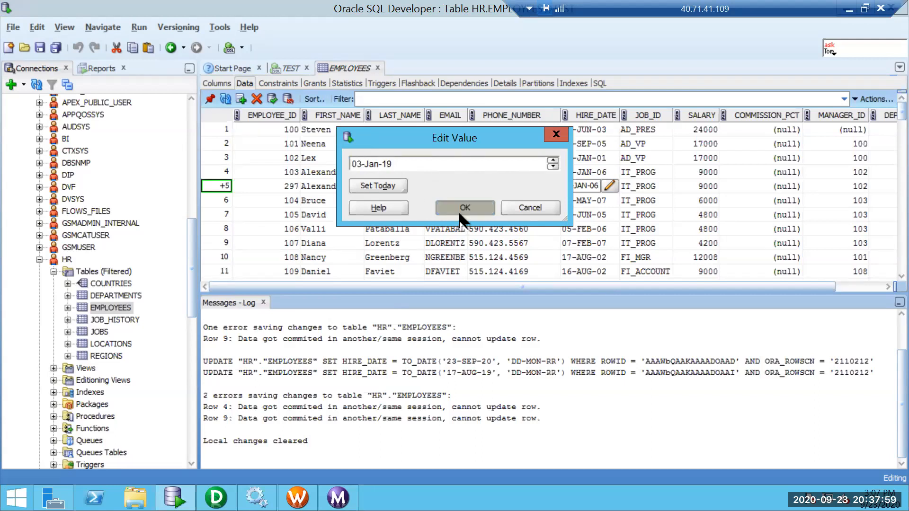
{"action": "left_click", "coordinate": [272, 100]}
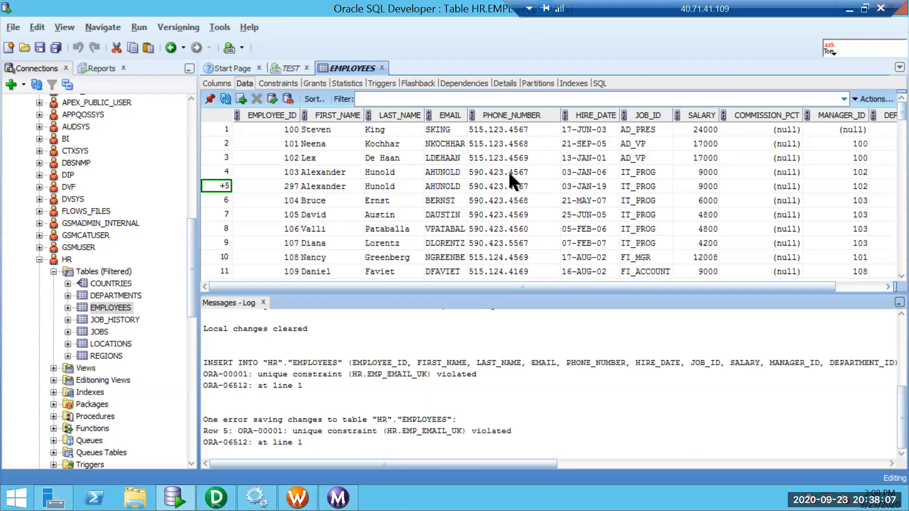
Append 1 to the duplicated row's EMAIL value and commit the new row to EMPLOYEES.
{"action": "double_click", "coordinate": [445, 187]}
{"action": "left_click", "coordinate": [448, 186]}
{"action": "key", "text": "Delete"}
{"action": "key", "text": "Delete"}
{"action": "key", "text": "Delete"}
{"action": "key", "text": "Right"}
{"action": "key", "text": "Right"}
{"action": "key", "text": "Right"}
{"action": "type", "text": "1"}
{"action": "left_click", "coordinate": [272, 100]}
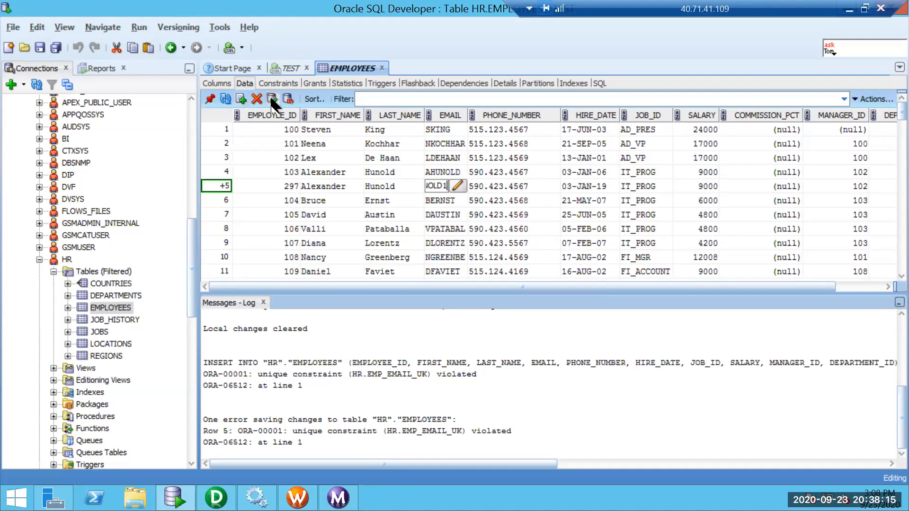
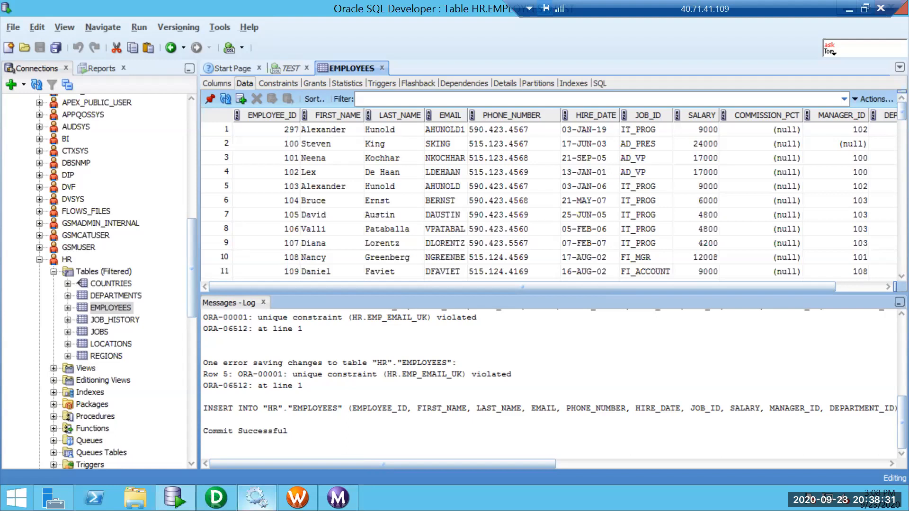
Return to the TEST worksheet, change the query to SELECT count(*) FROM EMPLOYEE ; and run it.
{"action": "left_click", "coordinate": [289, 69]}
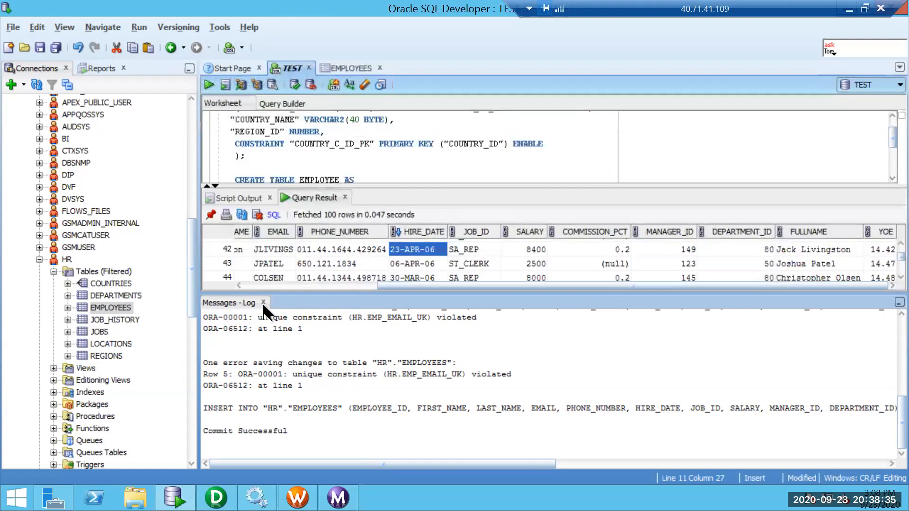
{"action": "left_click", "coordinate": [274, 214]}
{"action": "type", "text": "count(* FROM EMPLOYEE ;"}
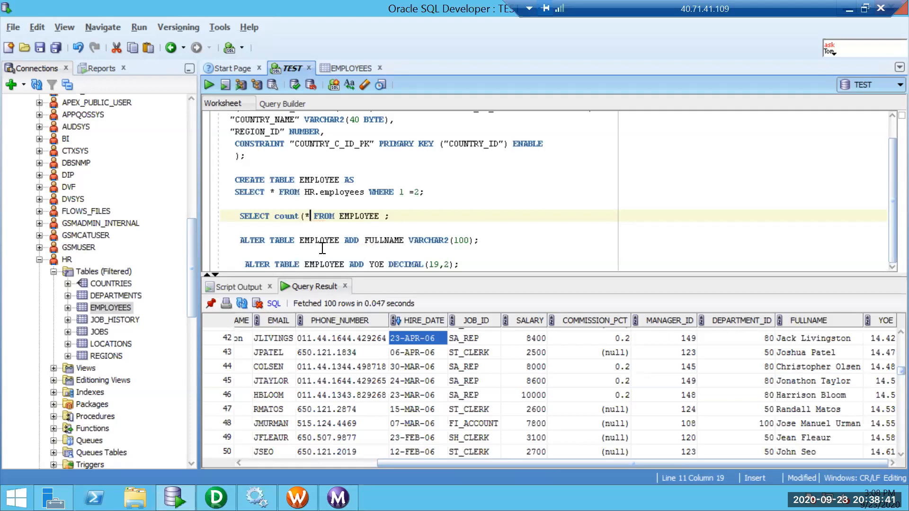
{"action": "key", "text": "Right"}
{"action": "type", "text": ")"}
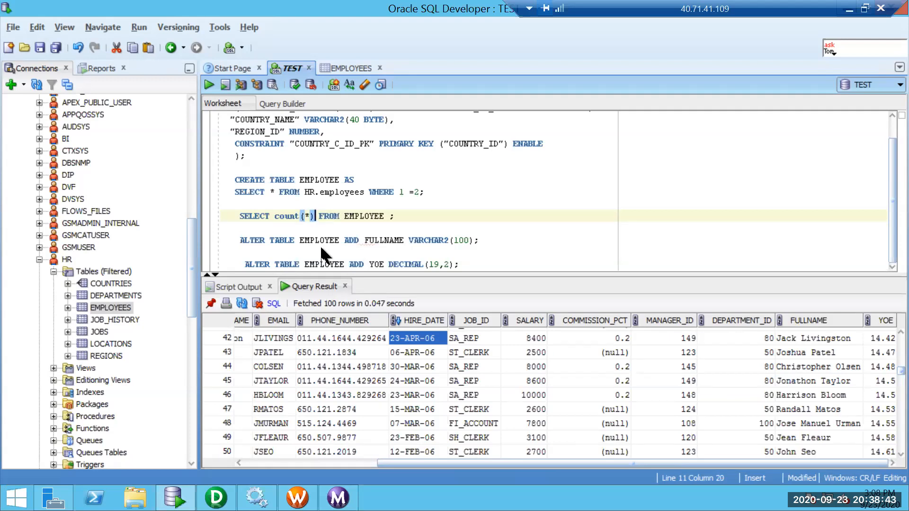
{"action": "key", "text": "ctrl+Return"}
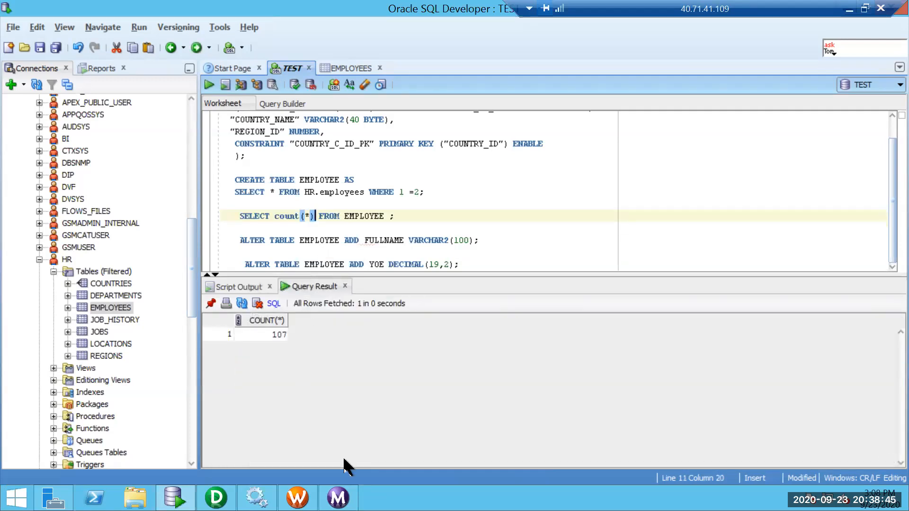
Add the query SELECT * FROM EMPLOYEE ; below the count query in the worksheet and run it.
{"action": "left_click_drag", "start_coordinate": [394, 216], "coordinate": [240, 216]}
{"action": "key", "text": "ctrl+c"}
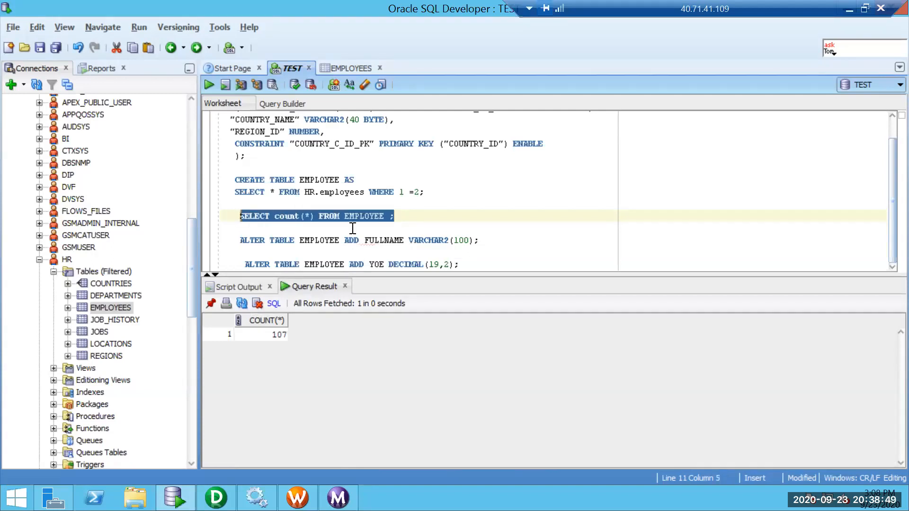
{"action": "left_click", "coordinate": [412, 217]}
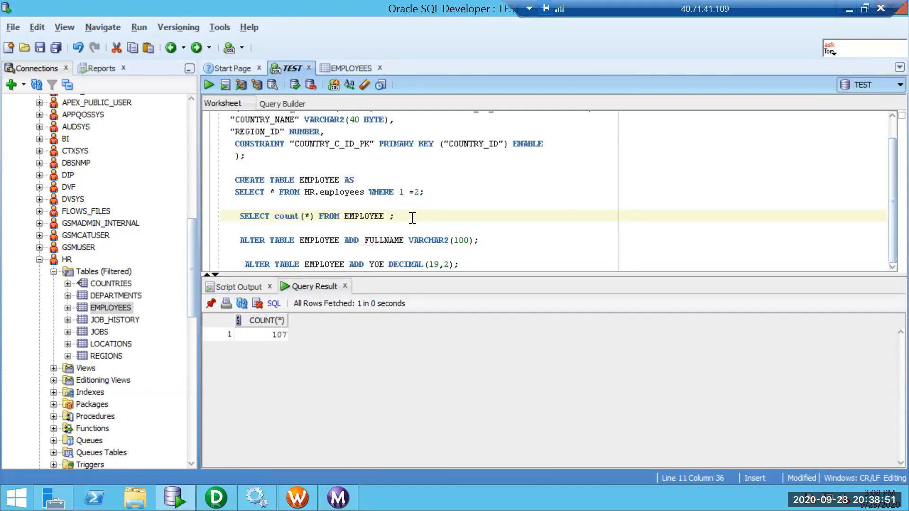
{"action": "key", "text": "Return"}
{"action": "key", "text": "Return"}
{"action": "key", "text": "ctrl+v"}
{"action": "left_click_drag", "start_coordinate": [314, 240], "coordinate": [275, 237]}
{"action": "type", "text": "*"}
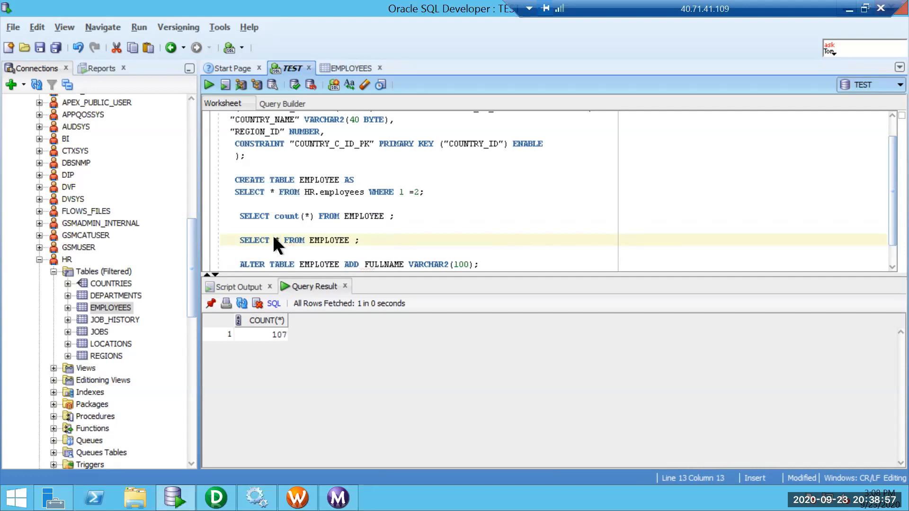
{"action": "key", "text": "alt+space"}
{"action": "key", "text": "Escape"}
{"action": "key", "text": "ctrl+Return"}
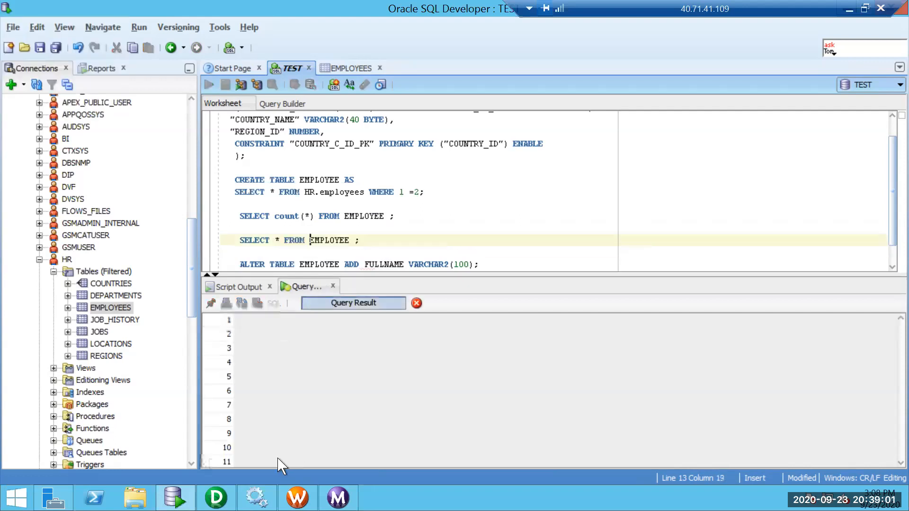
Move the FULLNAME column of the query result between EMAIL and PHONE_NUMBER.
{"action": "left_click_drag", "start_coordinate": [729, 463], "coordinate": [858, 441]}
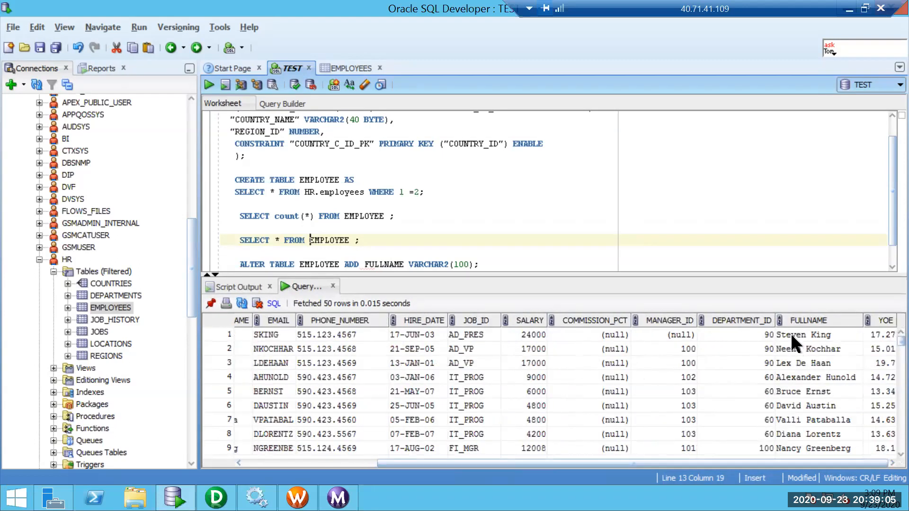
{"action": "left_click_drag", "start_coordinate": [800, 322], "coordinate": [306, 314]}
{"action": "left_click_drag", "start_coordinate": [452, 466], "coordinate": [259, 474]}
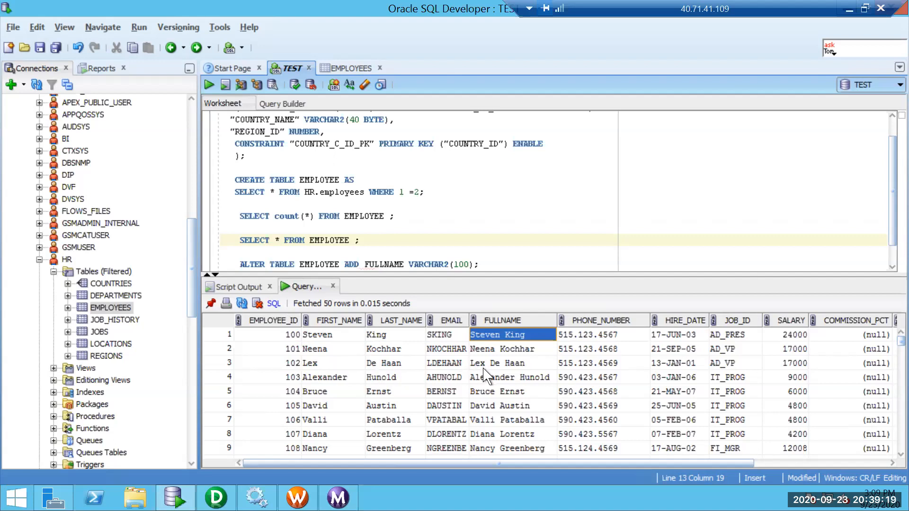
Review the FULLNAME values against FIRST_NAME and LAST_NAME down to the last row of the result.
{"action": "key", "text": "Down"}
{"action": "key", "text": "Down"}
{"action": "key", "text": "Down"}
{"action": "key", "text": "Down"}
{"action": "key", "text": "Down"}
{"action": "key", "text": "Down"}
{"action": "key", "text": "Down"}
{"action": "key", "text": "Down"}
{"action": "key", "text": "Down"}
{"action": "key", "text": "Down"}
{"action": "key", "text": "Down"}
{"action": "key", "text": "Down"}
{"action": "key", "text": "Down"}
{"action": "key", "text": "Down"}
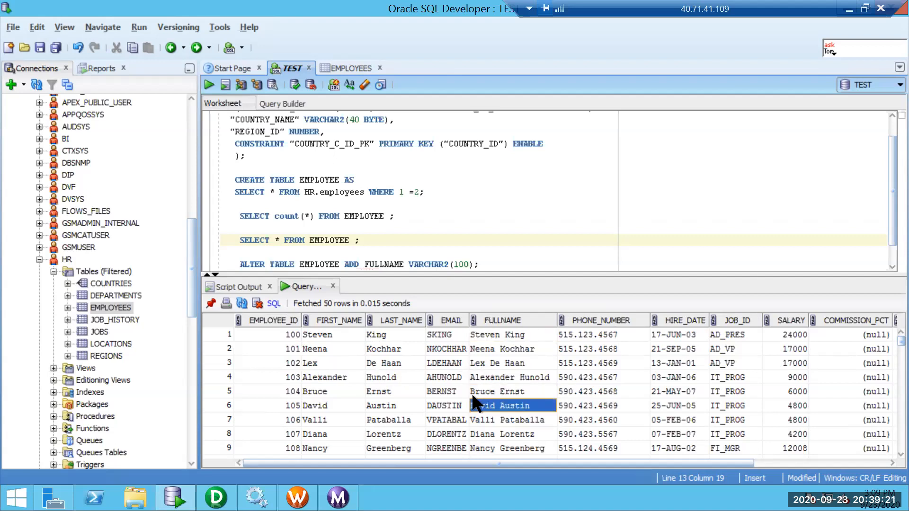
{"action": "key", "text": "Down"}
{"action": "key", "text": "Down"}
{"action": "key", "text": "Down"}
{"action": "key", "text": "Down"}
{"action": "key", "text": "Down"}
{"action": "key", "text": "Down"}
{"action": "key", "text": "Down"}
{"action": "key", "text": "Down"}
{"action": "key", "text": "Down"}
{"action": "key", "text": "Down"}
{"action": "key", "text": "Down"}
{"action": "key", "text": "Down"}
{"action": "key", "text": "Down"}
{"action": "key", "text": "Down"}
{"action": "key", "text": "Down"}
{"action": "key", "text": "Down"}
{"action": "key", "text": "Down"}
{"action": "key", "text": "Down"}
{"action": "key", "text": "Down"}
{"action": "key", "text": "Down"}
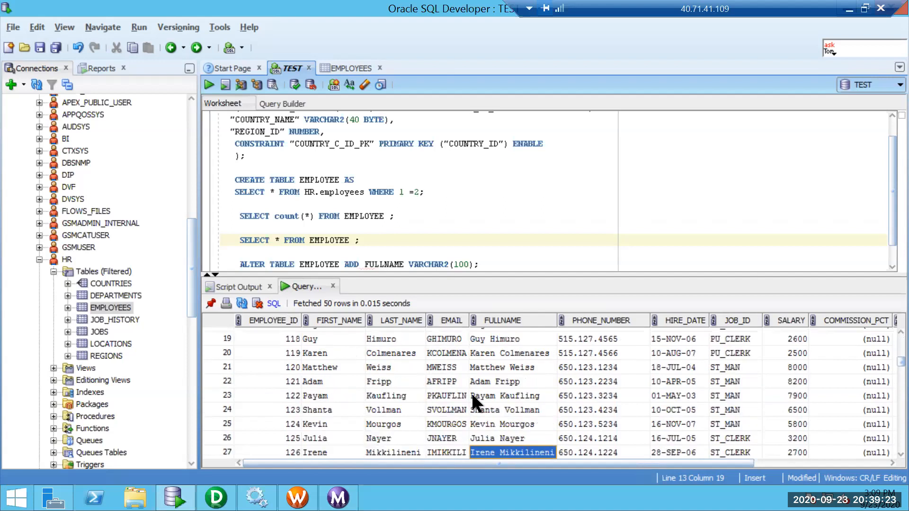
{"action": "key", "text": "Down"}
{"action": "key", "text": "Down"}
{"action": "key", "text": "Down"}
{"action": "key", "text": "Down"}
{"action": "key", "text": "Down"}
{"action": "key", "text": "Down"}
{"action": "key", "text": "Down"}
{"action": "key", "text": "Down"}
{"action": "key", "text": "Down"}
{"action": "key", "text": "Down"}
{"action": "key", "text": "Down"}
{"action": "key", "text": "Down"}
{"action": "key", "text": "Down"}
{"action": "key", "text": "Down"}
{"action": "key", "text": "Down"}
{"action": "key", "text": "Down"}
{"action": "key", "text": "Down"}
{"action": "key", "text": "Down"}
{"action": "key", "text": "Down"}
{"action": "key", "text": "Down"}
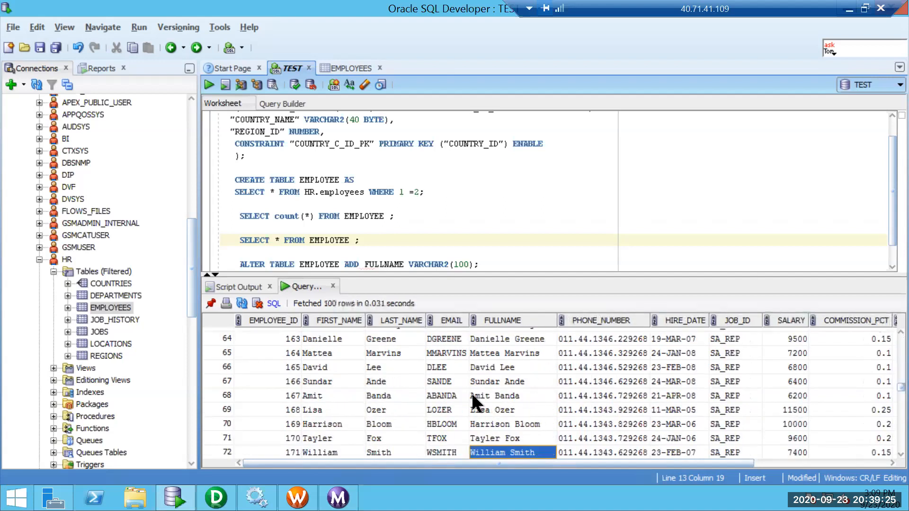
{"action": "key", "text": "Down"}
{"action": "key", "text": "Down"}
{"action": "key", "text": "Down"}
{"action": "key", "text": "Down"}
{"action": "key", "text": "Down"}
{"action": "key", "text": "Down"}
{"action": "key", "text": "Down"}
{"action": "key", "text": "Down"}
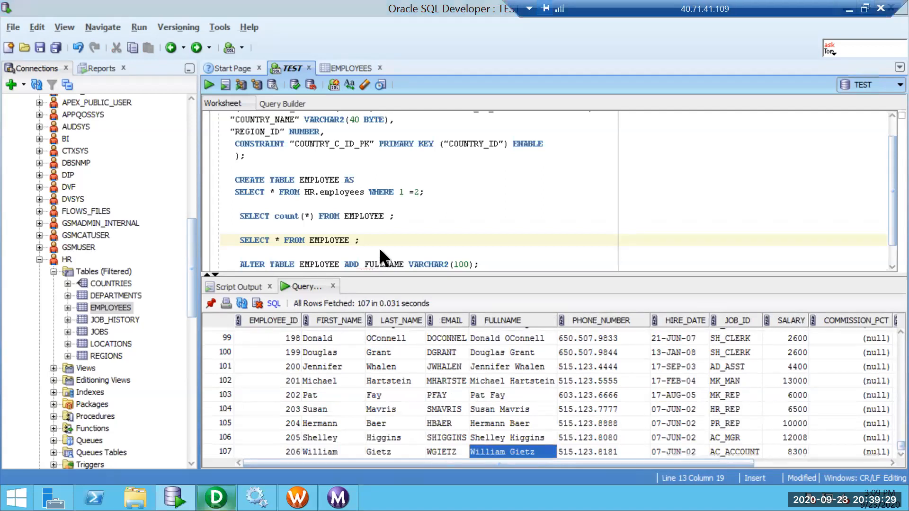
Switch to PowerCenter Designer and change the FULLNAME expression in the EXP transformation to UPPER(FIRST_NAME||' '||LAST_NAME).
{"action": "key", "text": "alt+Tab"}
{"action": "double_click", "coordinate": [703, 256]}
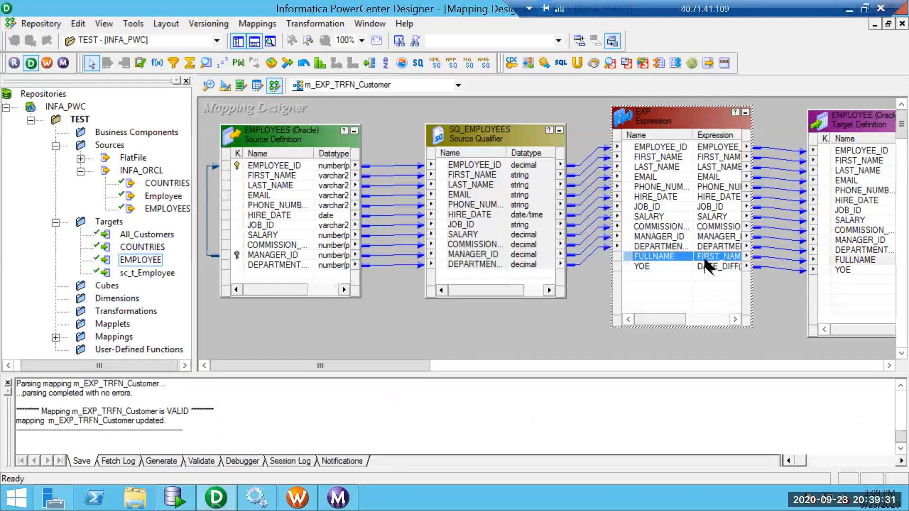
{"action": "left_click", "coordinate": [621, 277]}
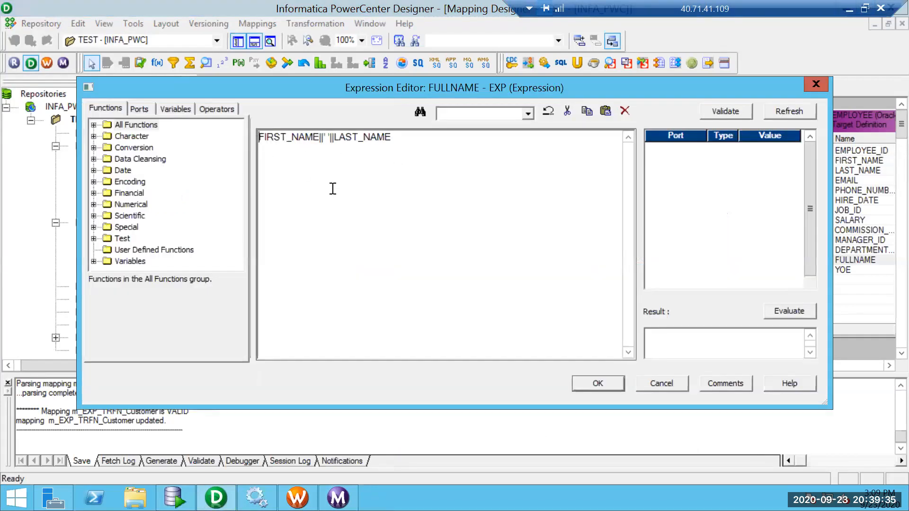
{"action": "type", "text": "UPPER("}
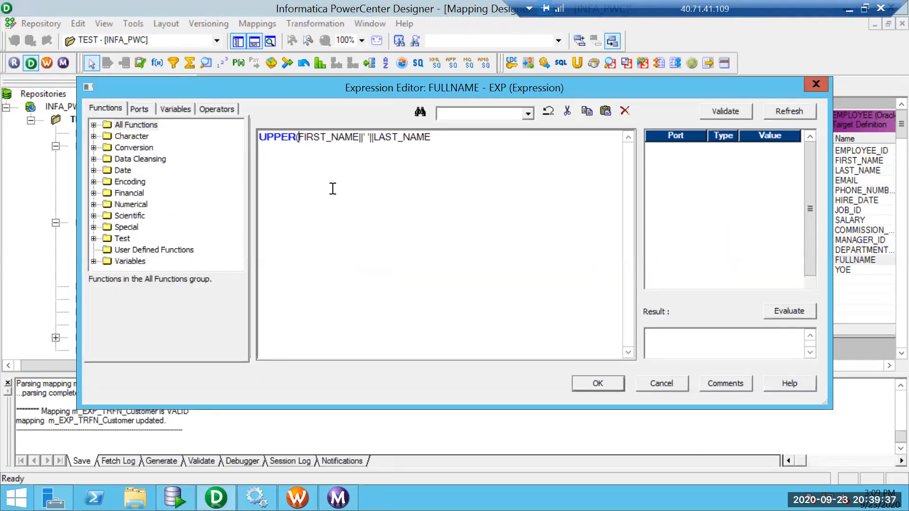
{"action": "type", "text": ")"}
Validate and accept the FULLNAME expression, apply it to the EXP transformation, and save the mapping.
{"action": "left_click", "coordinate": [735, 111]}
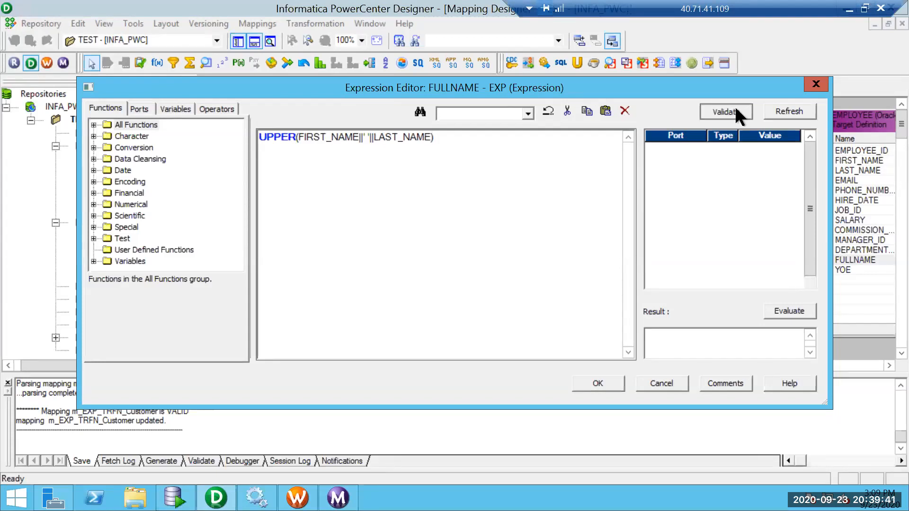
{"action": "left_click", "coordinate": [488, 274]}
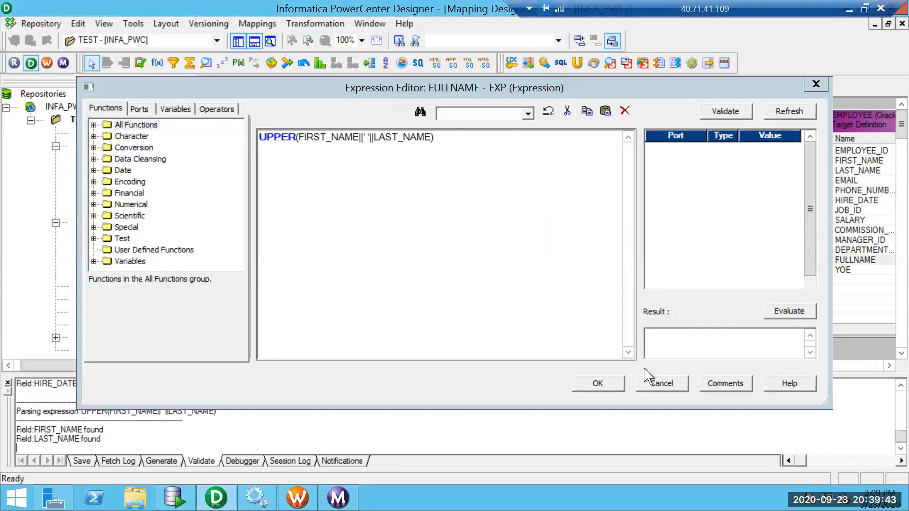
{"action": "left_click", "coordinate": [608, 378]}
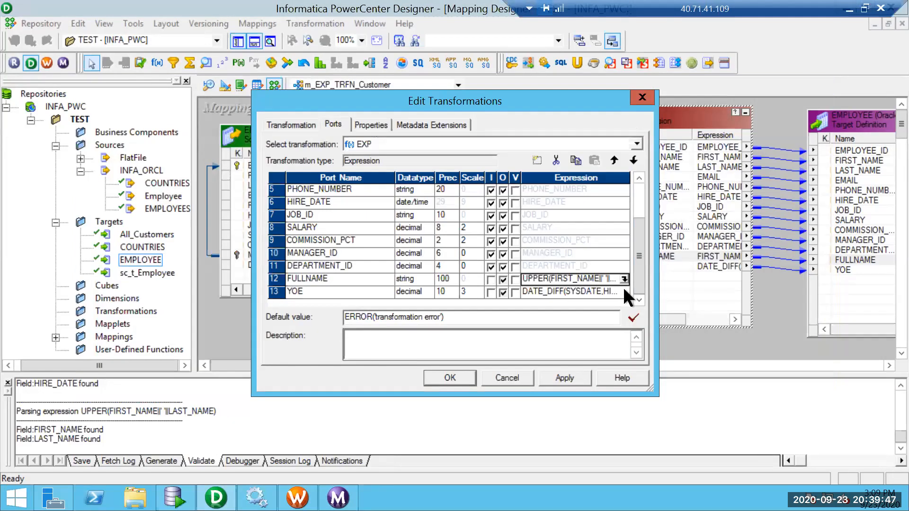
{"action": "left_click", "coordinate": [578, 374]}
{"action": "left_click", "coordinate": [464, 377]}
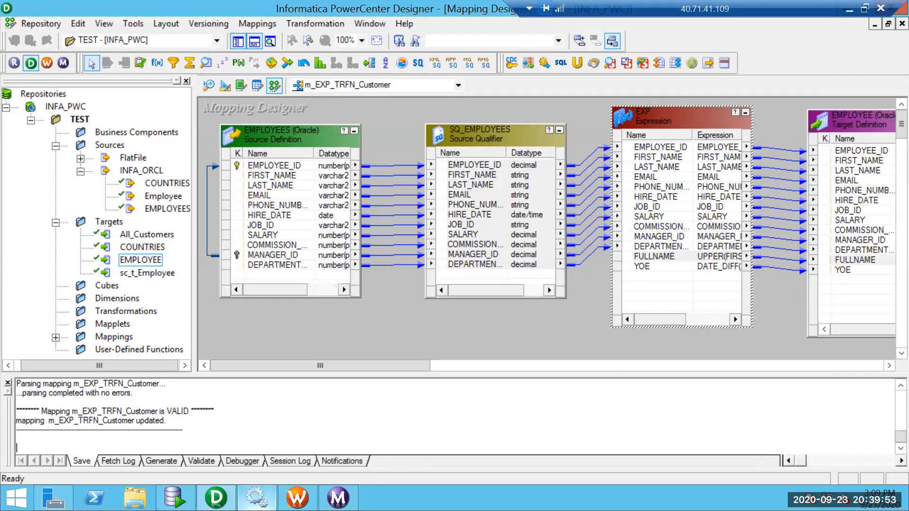
Switch to PowerCenter Workflow Manager and start the s_m_EXP_TRFN_Customer session task.
{"action": "mouse_move", "coordinate": [257, 497]}
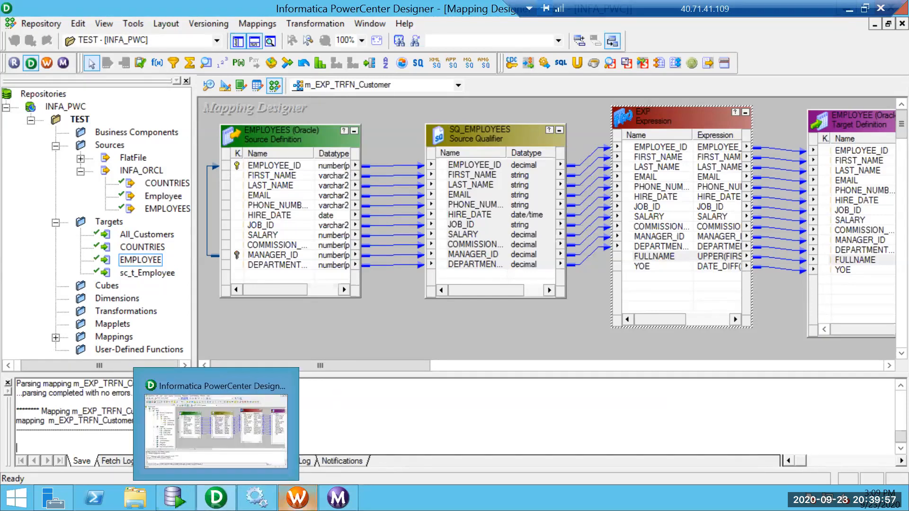
{"action": "left_click", "coordinate": [297, 497]}
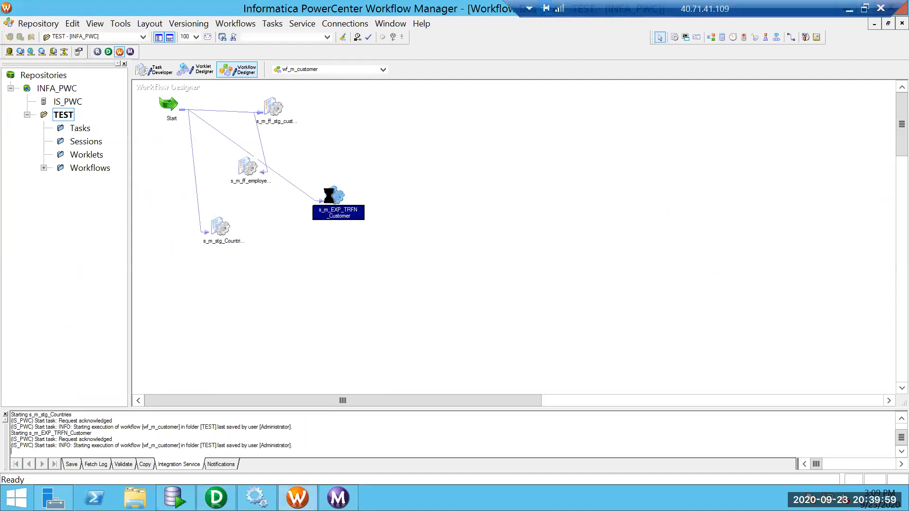
{"action": "right_click", "coordinate": [328, 200]}
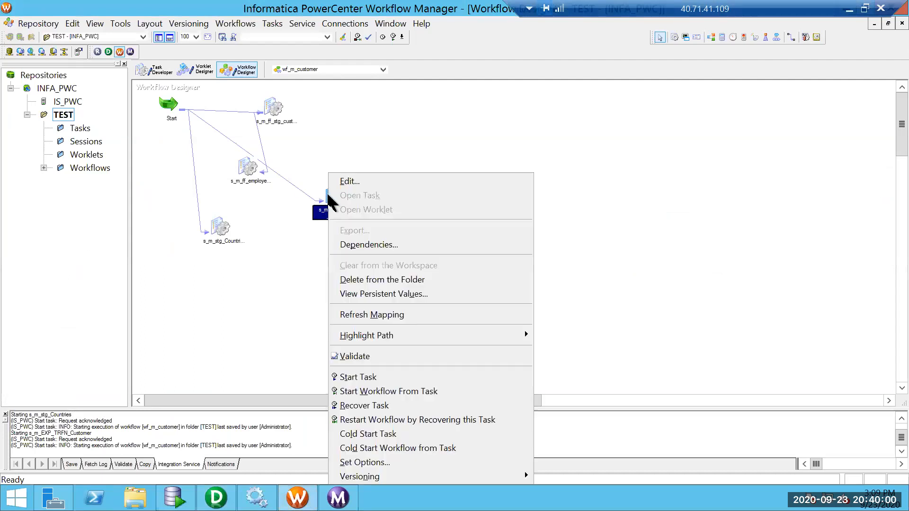
{"action": "left_click", "coordinate": [356, 377]}
Check the latest s_m_EXP_TRFN_Customer run's statistics in Workflow Monitor, and rerun the EMPLOYEE count query in SQL Developer.
{"action": "left_click", "coordinate": [338, 497]}
{"action": "left_click", "coordinate": [156, 74]}
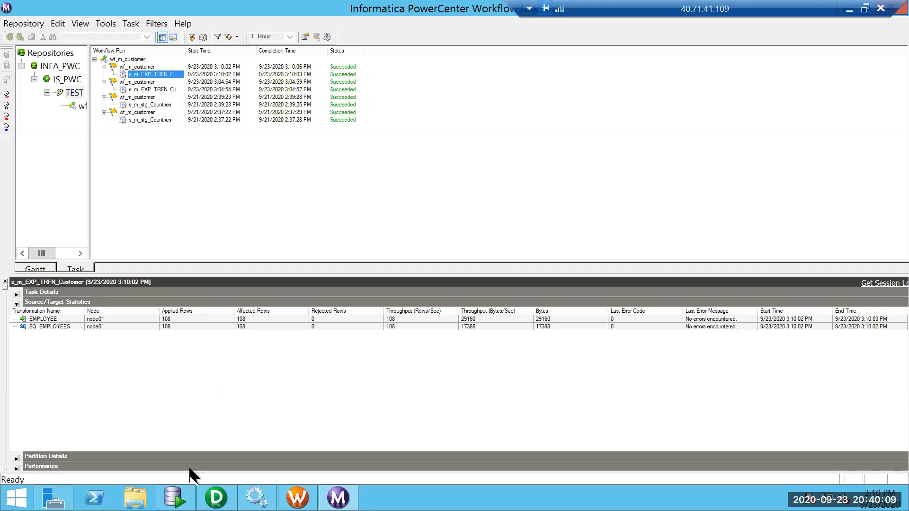
{"action": "left_click", "coordinate": [175, 497]}
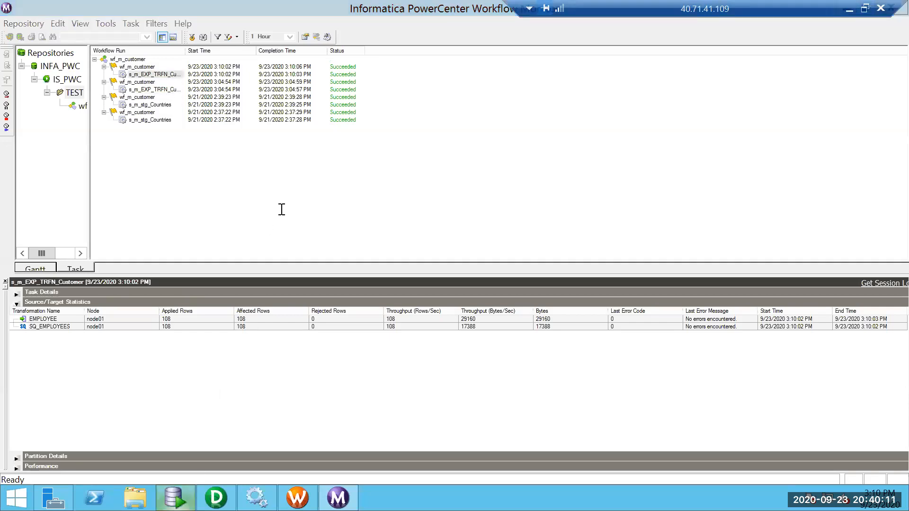
{"action": "key", "text": "ctrl+Return"}
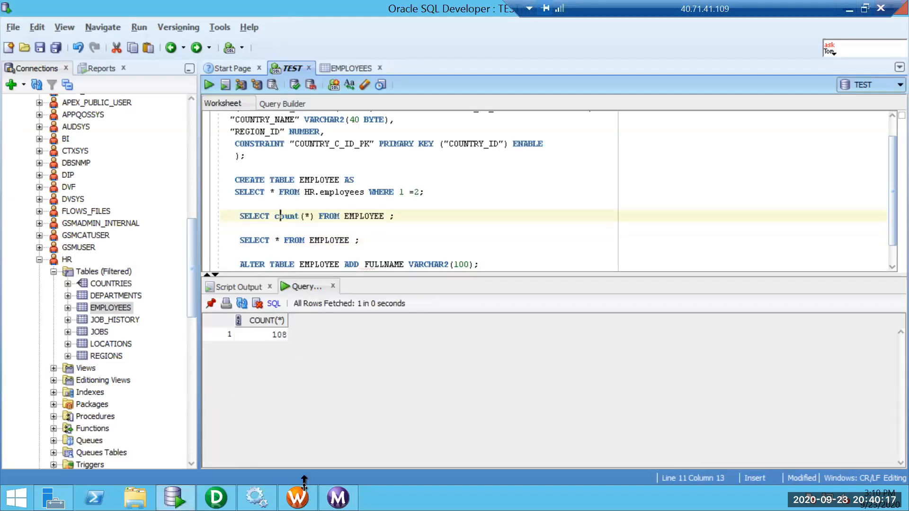
Return to Workflow Manager and open the mapping settings of the s_m_EXP_TRFN_Customer session.
{"action": "left_click", "coordinate": [297, 497]}
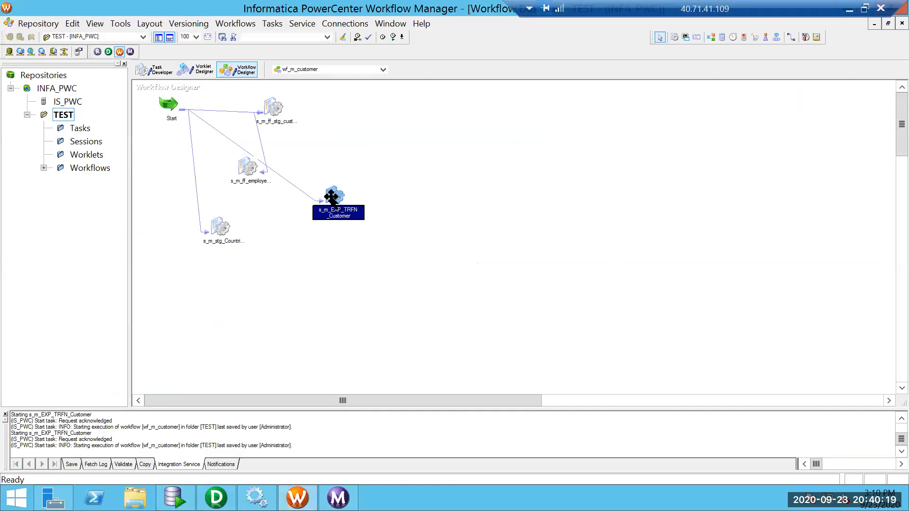
{"action": "double_click", "coordinate": [332, 199]}
{"action": "left_click", "coordinate": [371, 90]}
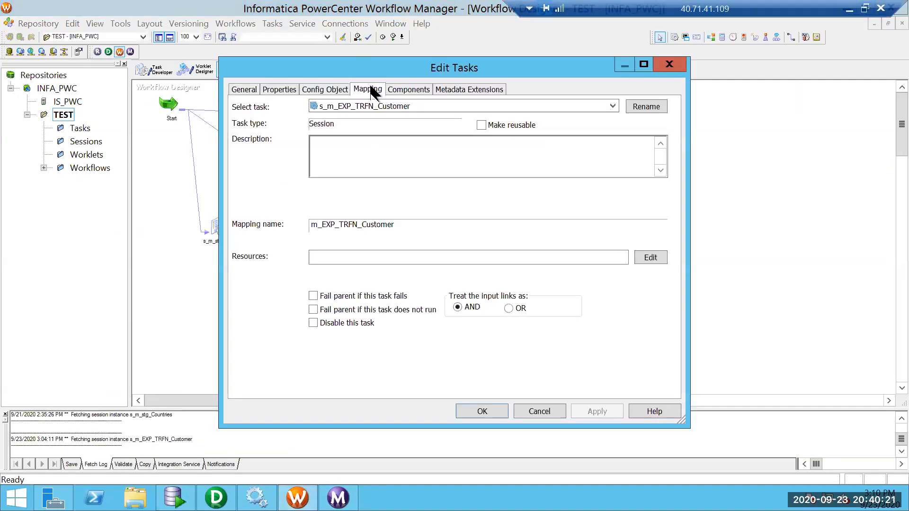
Review the EMPLOYEE target's connection and relational writer properties in the session's mapping, and accept the task settings.
{"action": "left_click", "coordinate": [286, 212]}
{"action": "left_click", "coordinate": [363, 156]}
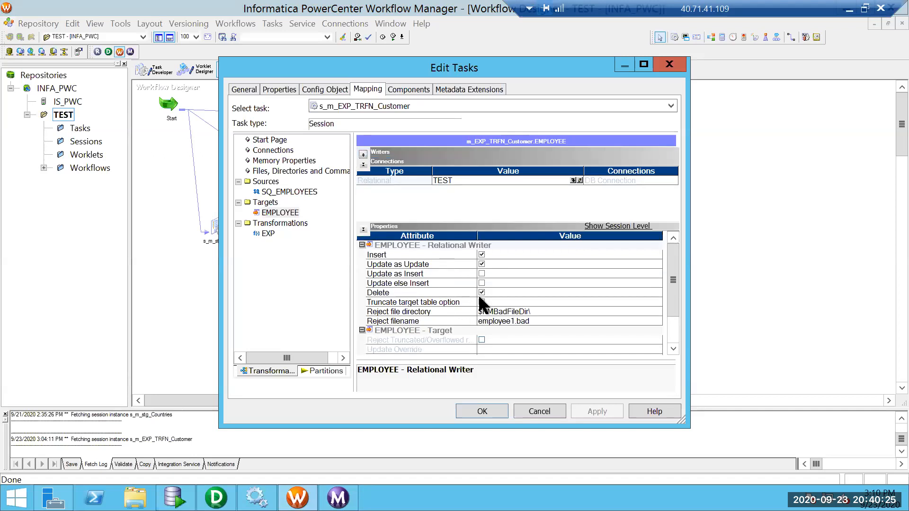
{"action": "left_click", "coordinate": [478, 411]}
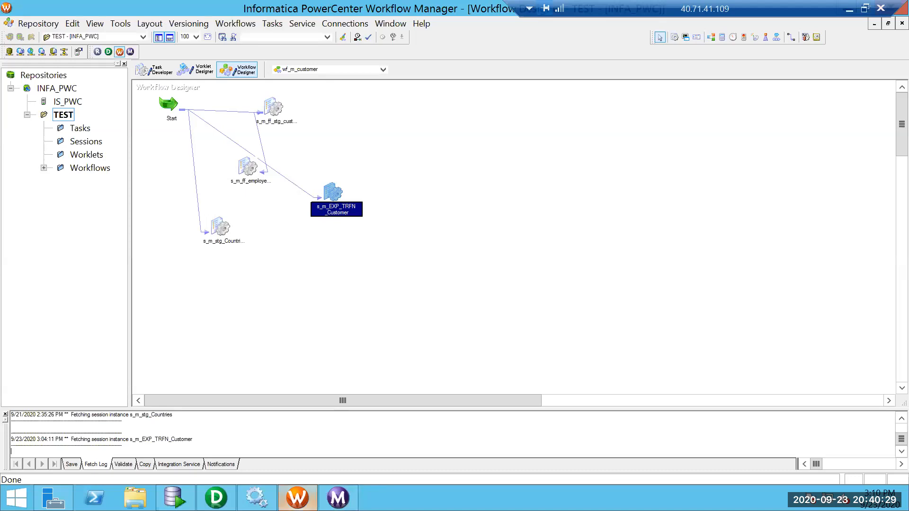
Switch to Oracle SQL Developer and run the SELECT * FROM EMPLOYEE query.
{"action": "left_click", "coordinate": [175, 497]}
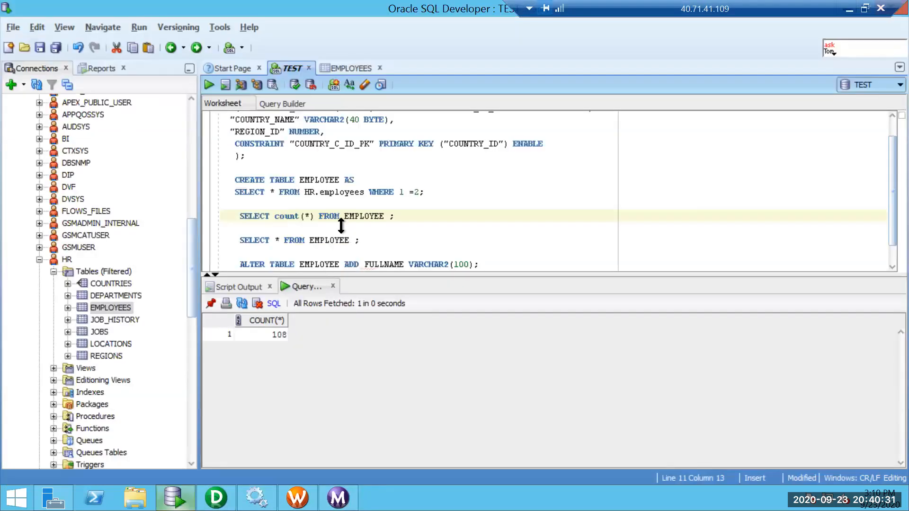
{"action": "left_click", "coordinate": [317, 243]}
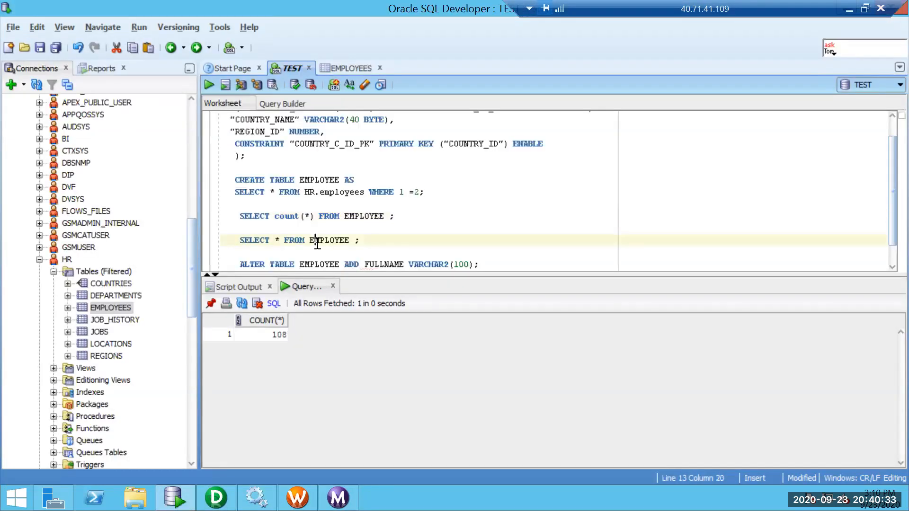
{"action": "key", "text": "ctrl+Return"}
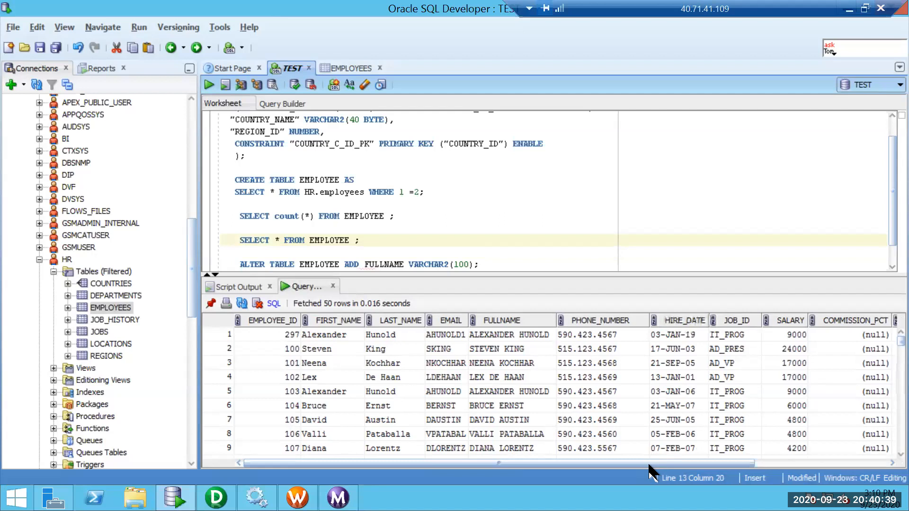
Compare the FULLNAME values with the FIRST_NAME and LAST_NAME columns in the EMPLOYEE query result.
{"action": "scroll", "coordinate": [652, 465], "scroll_direction": "right", "scroll_amount": 3}
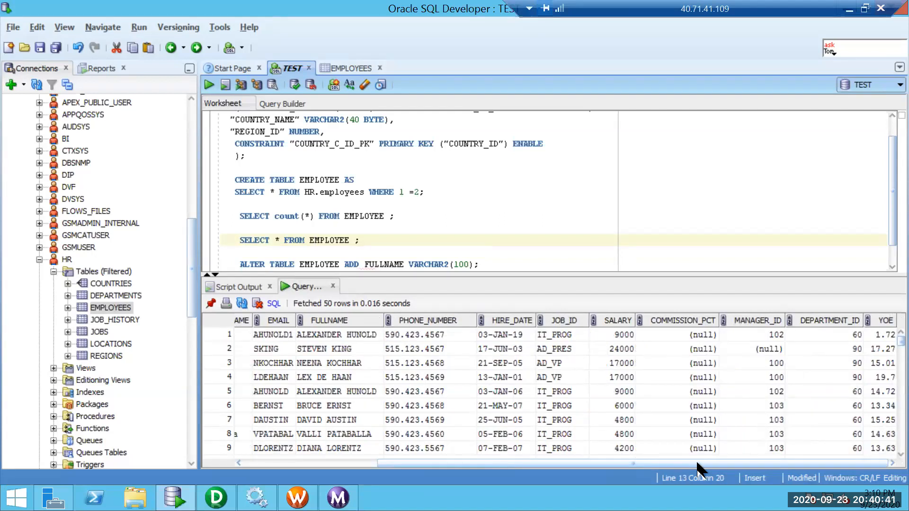
{"action": "left_click_drag", "start_coordinate": [733, 464], "coordinate": [669, 460]}
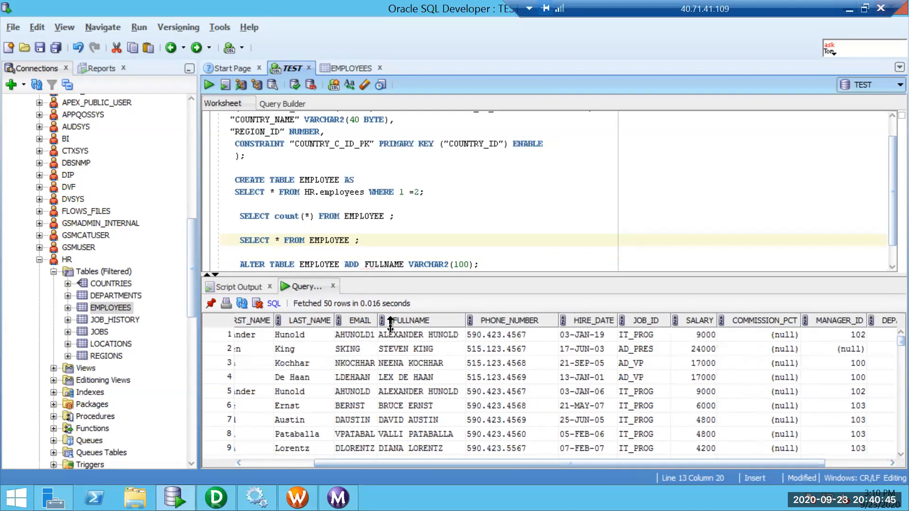
{"action": "left_click", "coordinate": [408, 349]}
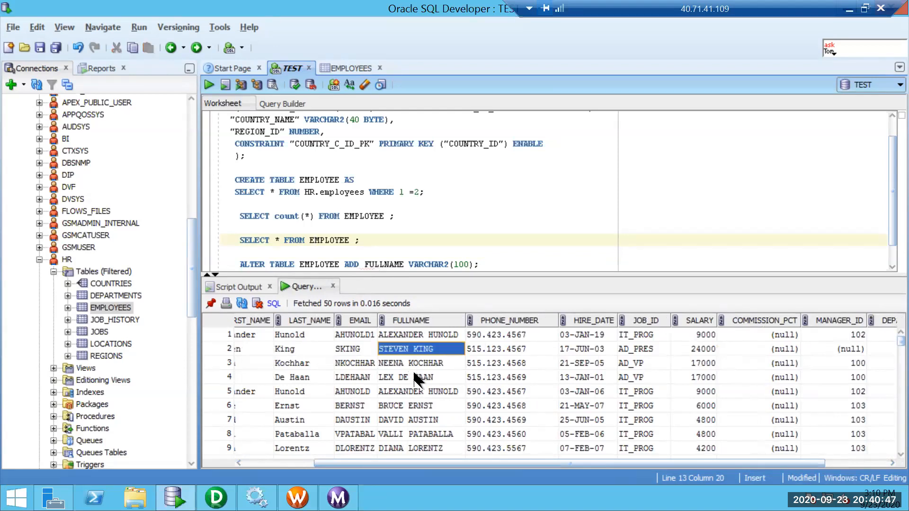
{"action": "left_click", "coordinate": [245, 349]}
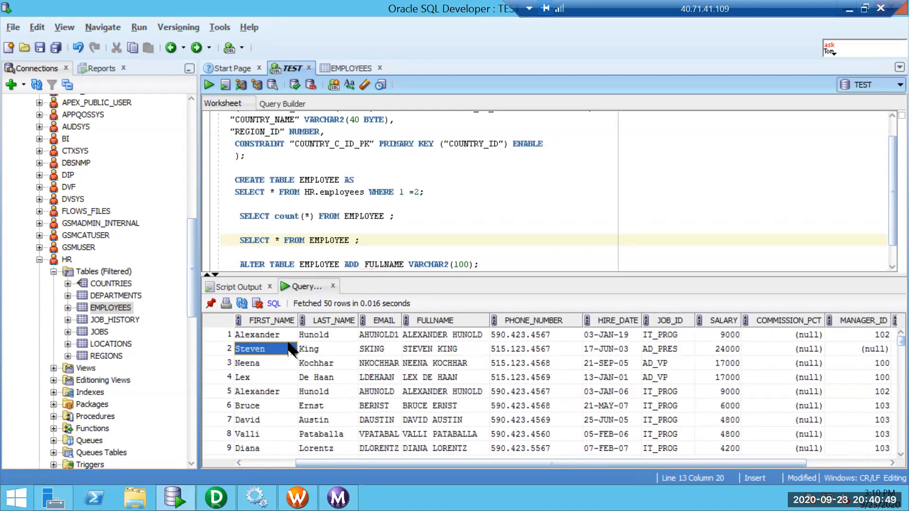
{"action": "left_click", "coordinate": [338, 349]}
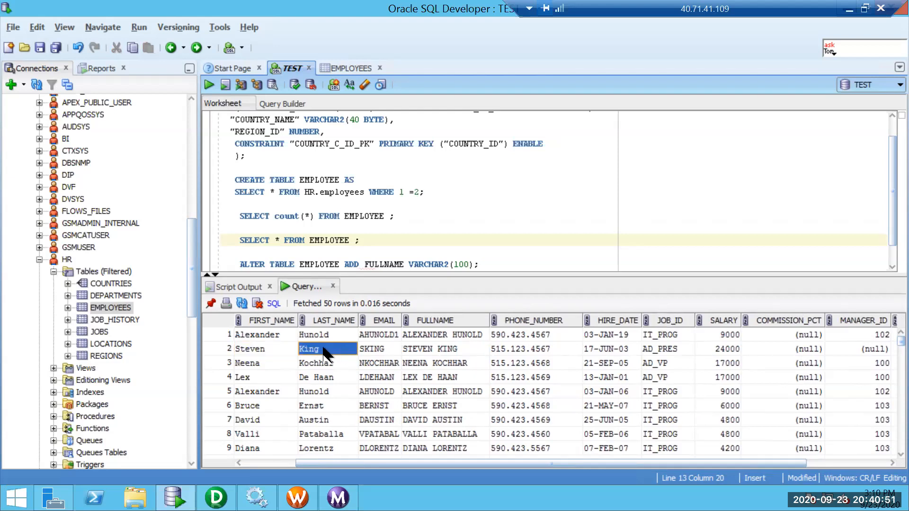
{"action": "left_click", "coordinate": [435, 364]}
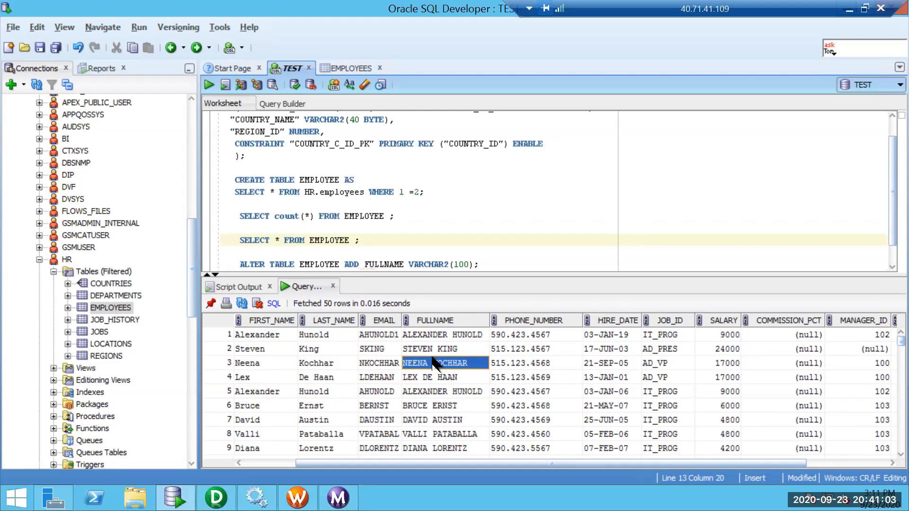
Examine the YOE value of the first EMPLOYEE row against its HIRE_DATE.
{"action": "left_click", "coordinate": [614, 329]}
{"action": "key", "text": "Right"}
{"action": "key", "text": "Right"}
{"action": "key", "text": "Right"}
{"action": "key", "text": "Right"}
{"action": "key", "text": "Right"}
{"action": "key", "text": "Right"}
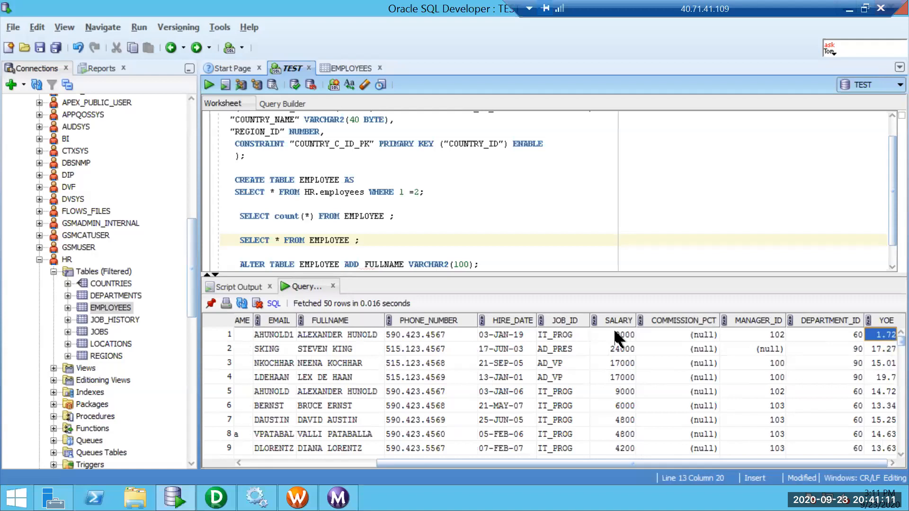
{"action": "left_click", "coordinate": [488, 334]}
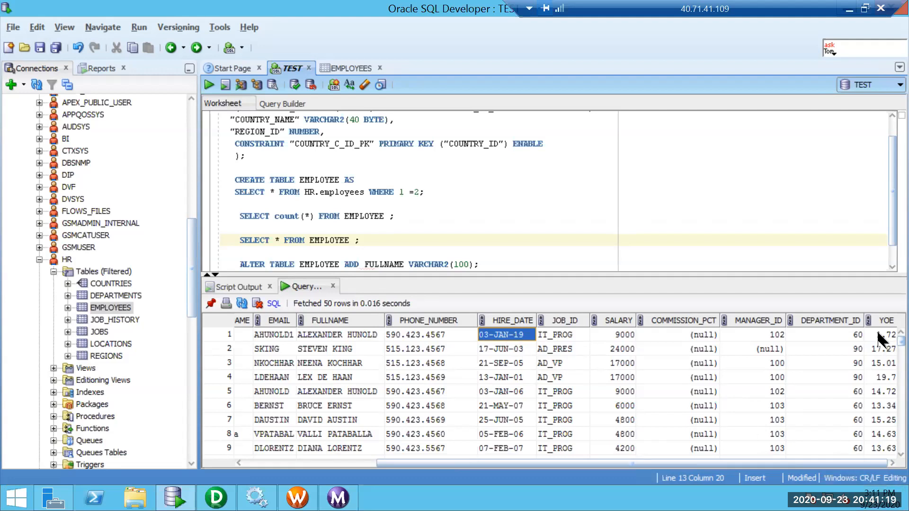
Replace the asterisk in the second EMPLOYEE query with SYSDATE-HIREDATE, HIREDATE and run the statement.
{"action": "left_click", "coordinate": [281, 240]}
{"action": "key", "text": "shift+Down"}
{"action": "key", "text": "Left"}
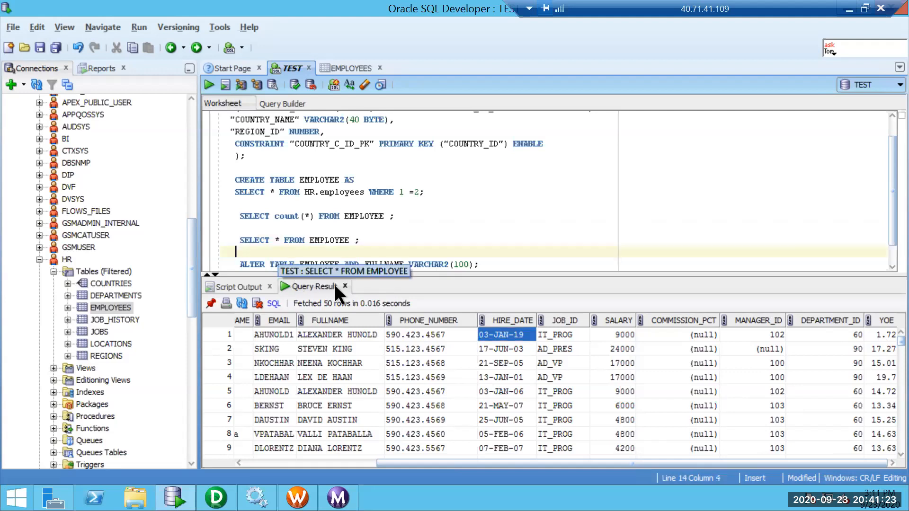
{"action": "left_click", "coordinate": [282, 241]}
{"action": "key", "text": "BackSpace"}
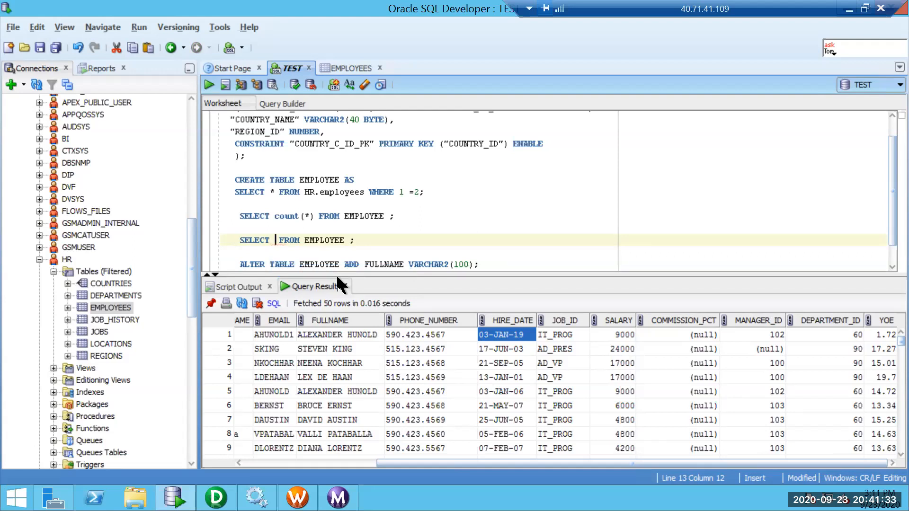
{"action": "type", "text": "SYSDATE"}
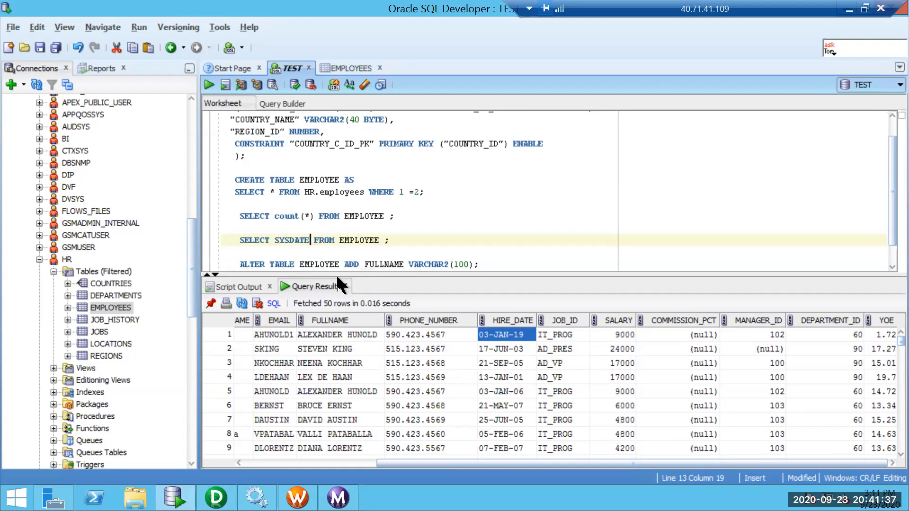
{"action": "type", "text": "-HI"}
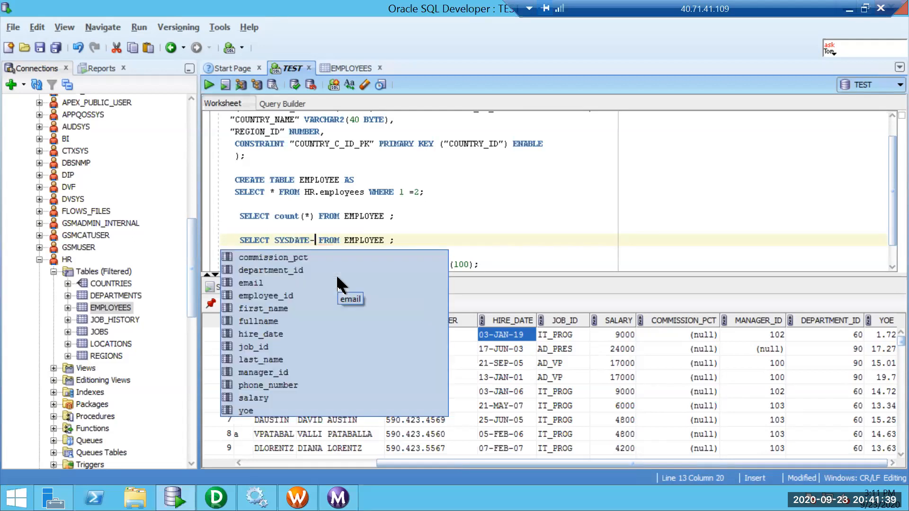
{"action": "type", "text": "REDATE"}
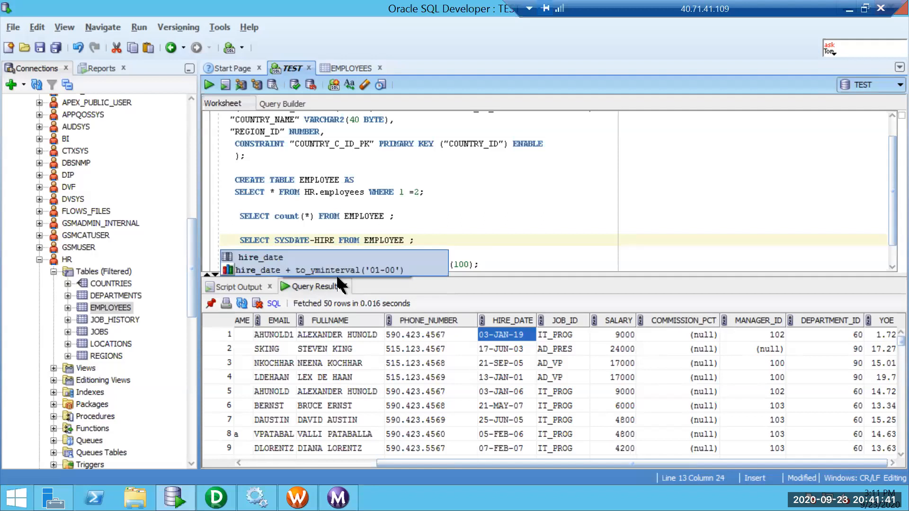
{"action": "type", "text": ", HI"}
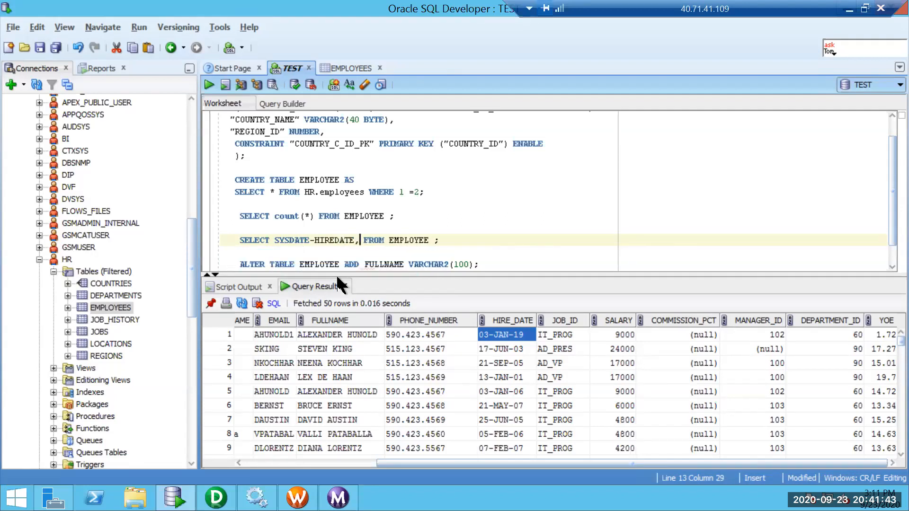
{"action": "type", "text": "REDATE"}
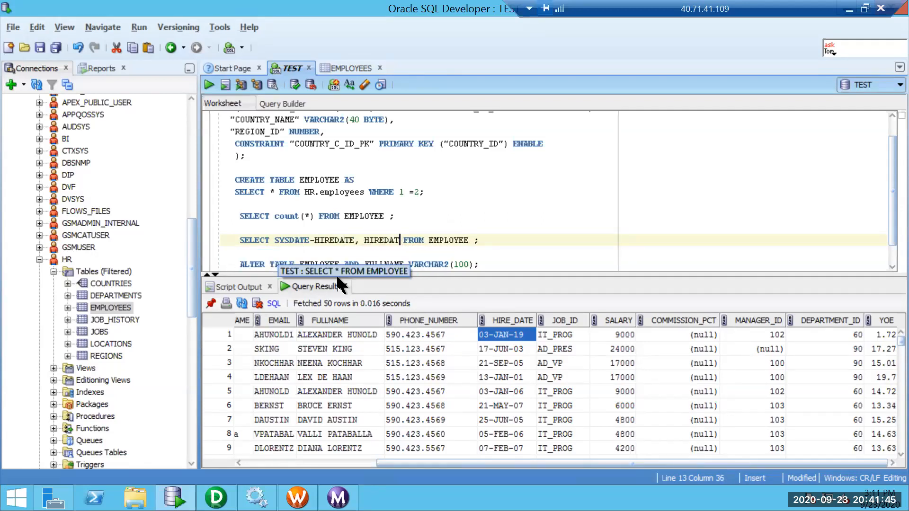
{"action": "key", "text": "ctrl+Return"}
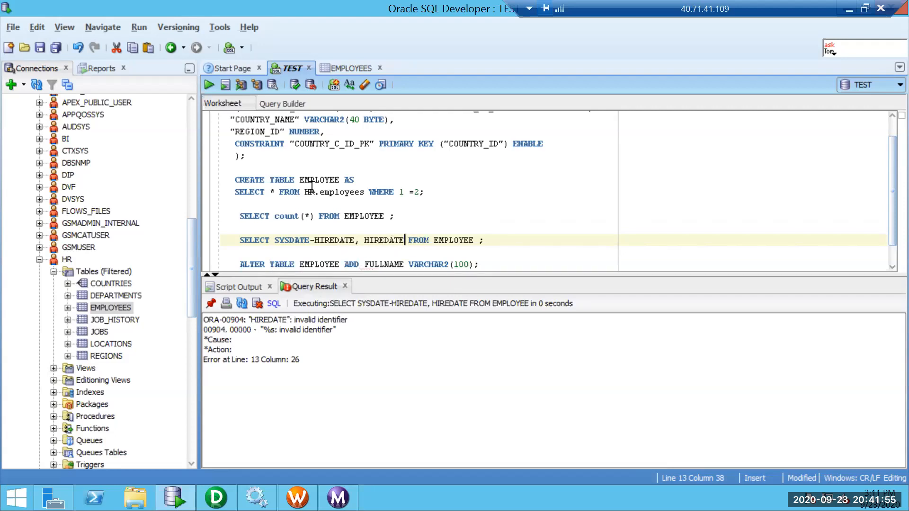
Replace count(*) with * in the first EMPLOYEE query and run it to check the column names.
{"action": "left_click_drag", "start_coordinate": [319, 216], "coordinate": [276, 216]}
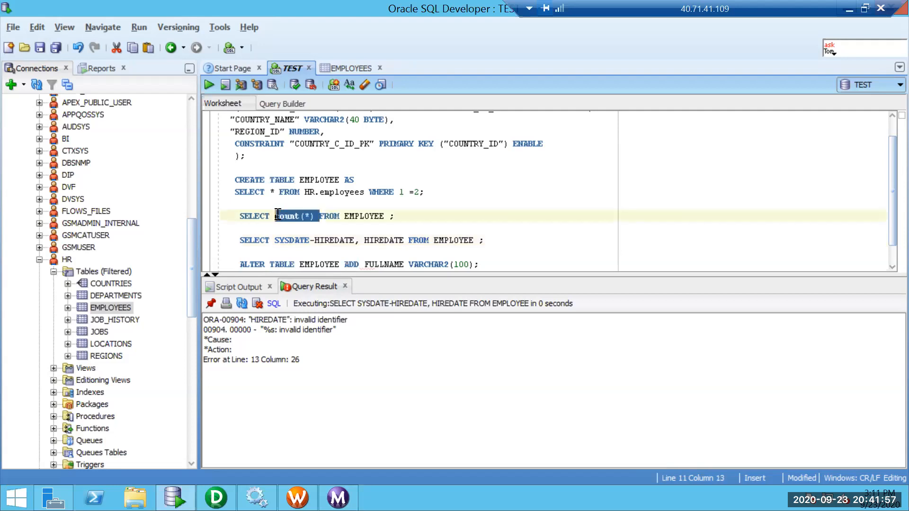
{"action": "type", "text": "*"}
{"action": "key", "text": "ctrl+Return"}
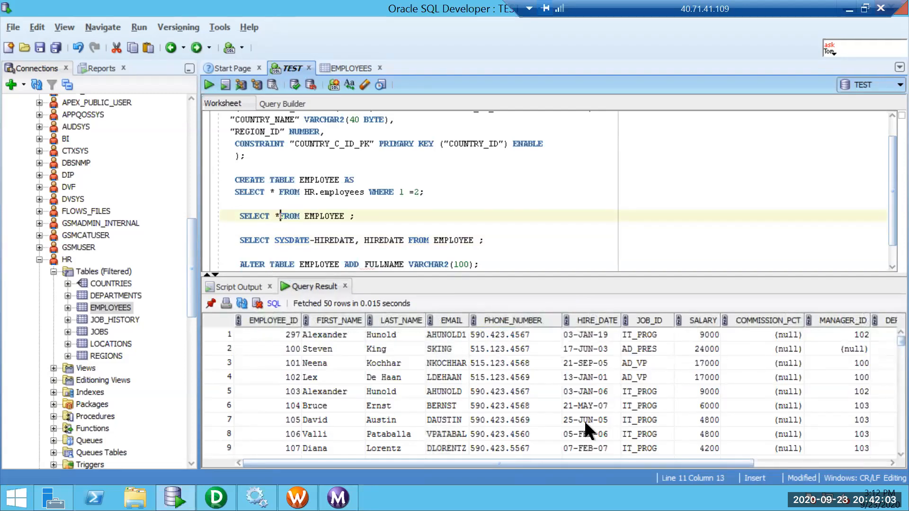
Correct both HIREDATE references to HIRE_DATE in the SYSDATE query and run it.
{"action": "left_click", "coordinate": [336, 242]}
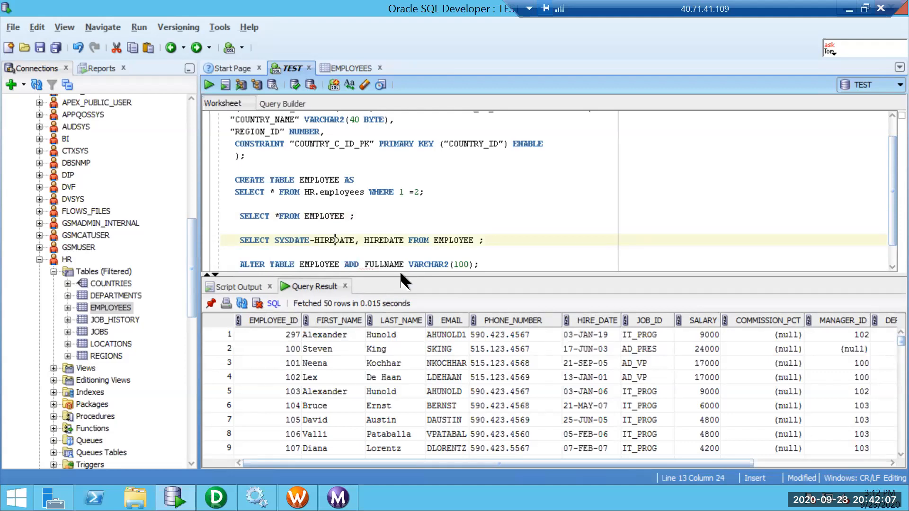
{"action": "type", "text": "_"}
{"action": "left_click", "coordinate": [390, 240]}
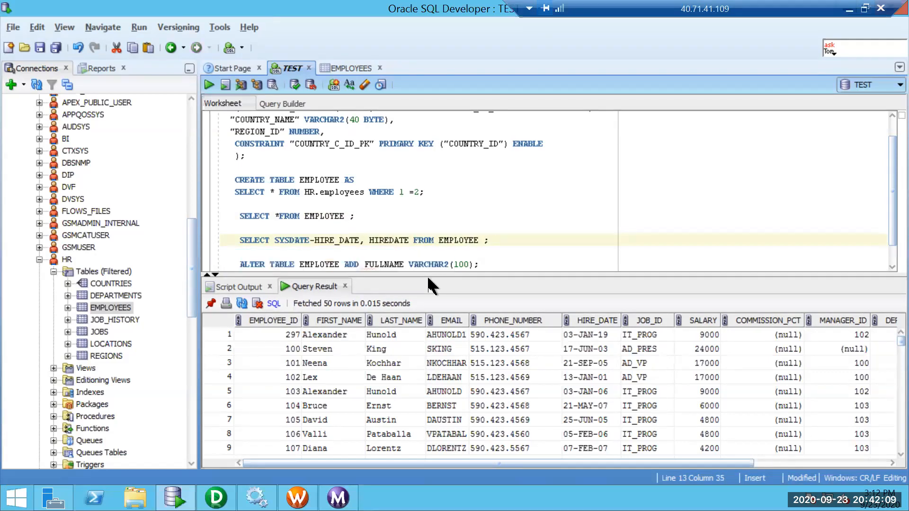
{"action": "type", "text": "_"}
{"action": "key", "text": "ctrl+Return"}
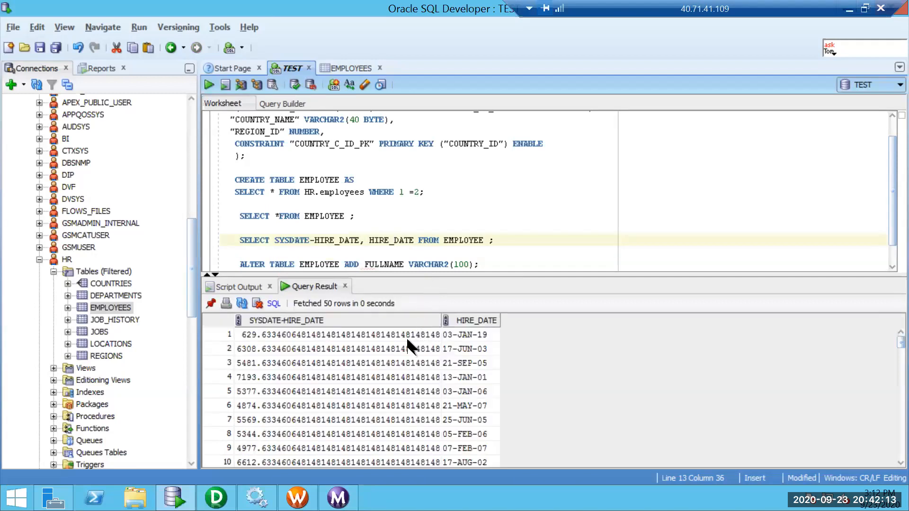
Check the first day-difference value and wrap SYSDATE in TRUNC() in the query.
{"action": "left_click", "coordinate": [267, 333]}
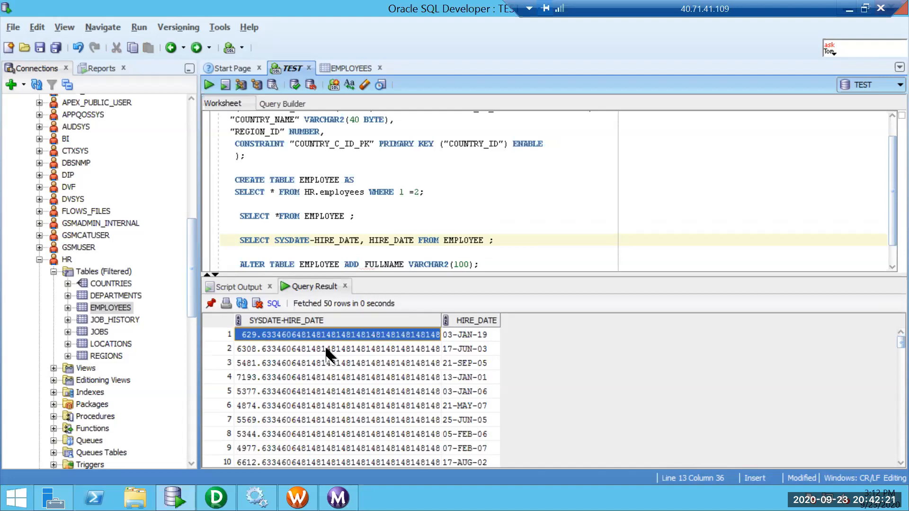
{"action": "left_click", "coordinate": [272, 251]}
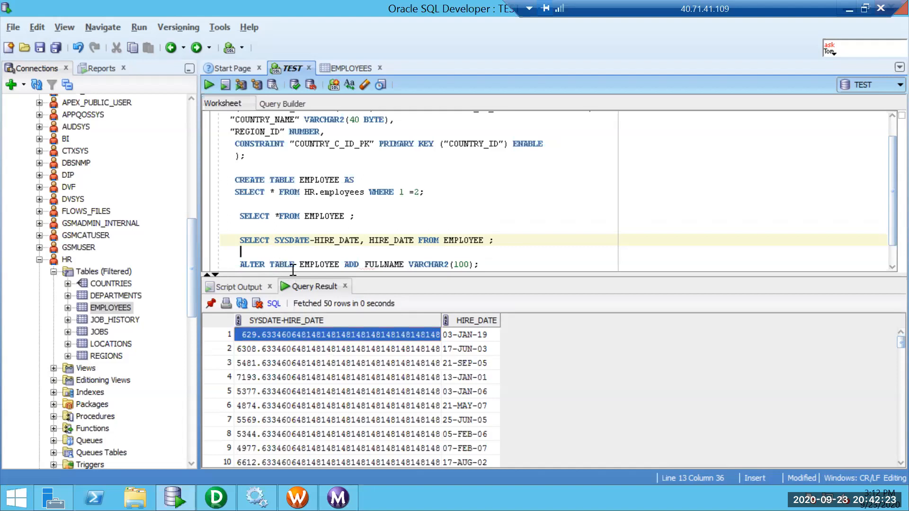
{"action": "left_click", "coordinate": [275, 240]}
{"action": "type", "text": "TRUNC("}
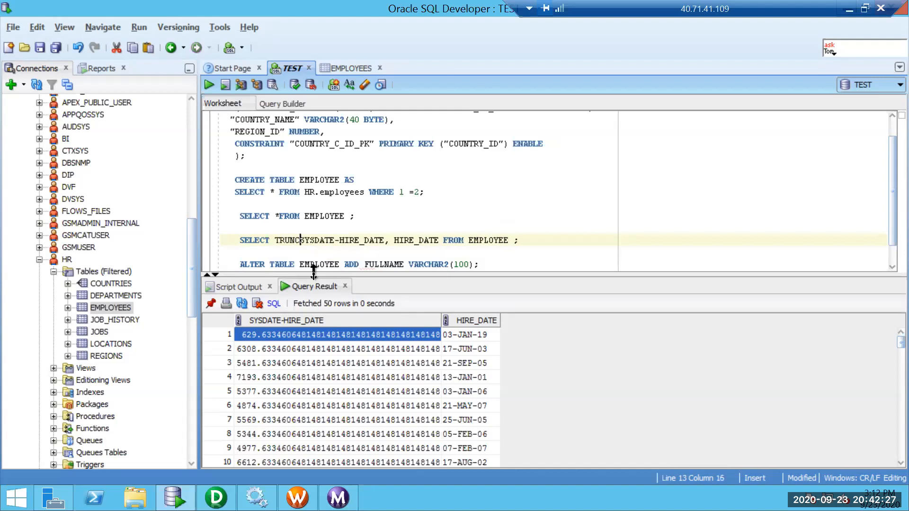
{"action": "key", "text": "Right"}
{"action": "key", "text": "Right"}
{"action": "key", "text": "Right"}
{"action": "key", "text": "Right"}
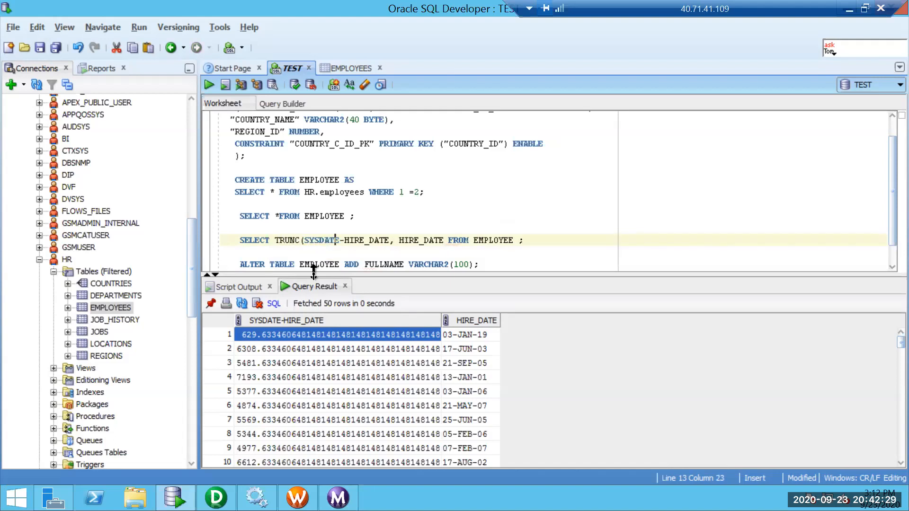
{"action": "type", "text": ")-"}
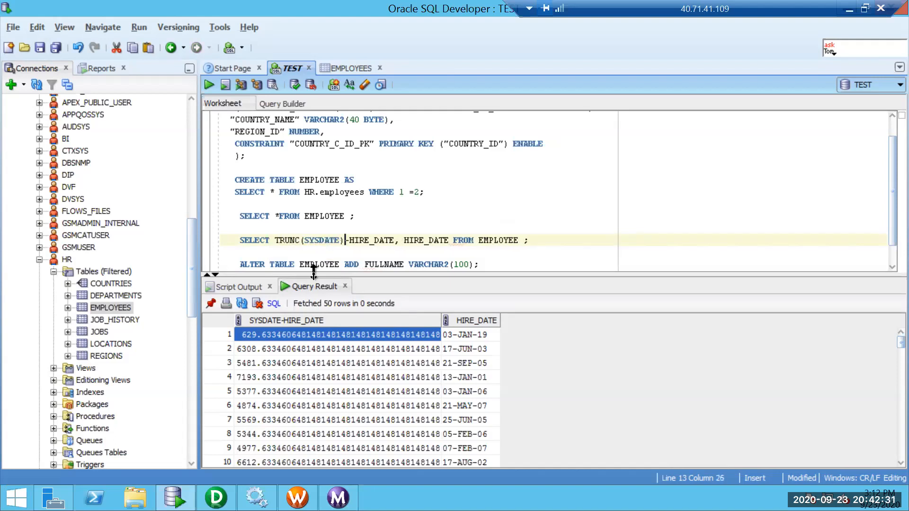
Wrap the subtracted HIRE_DATE in TRUNC() and run the TRUNC(SYSDATE)-TRUNC(HIRE_DATE) query.
{"action": "type", "text": "TRUNC("}
{"action": "key", "text": "Right"}
{"action": "key", "text": "Right"}
{"action": "key", "text": "Right"}
{"action": "key", "text": "Right"}
{"action": "key", "text": "Right"}
{"action": "key", "text": "Right"}
{"action": "key", "text": "Right"}
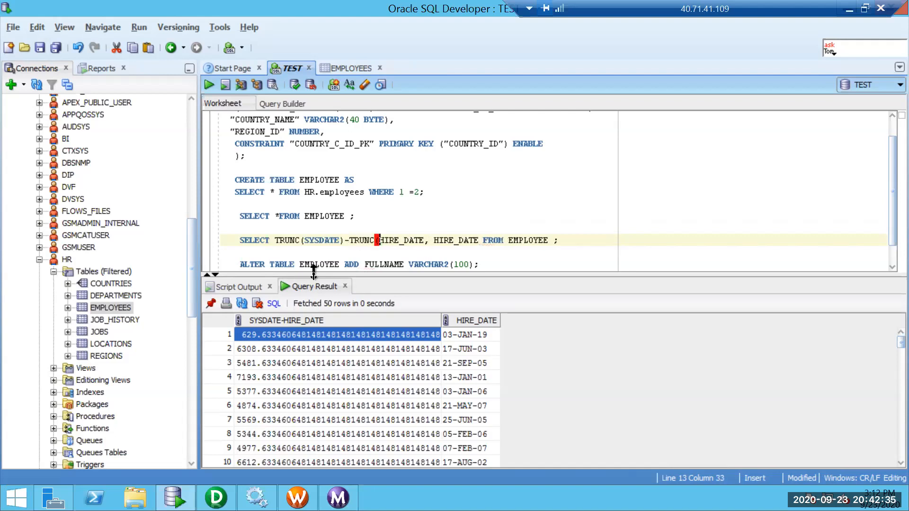
{"action": "key", "text": "Right"}
{"action": "key", "text": "Right"}
{"action": "key", "text": "Right"}
{"action": "type", "text": ")"}
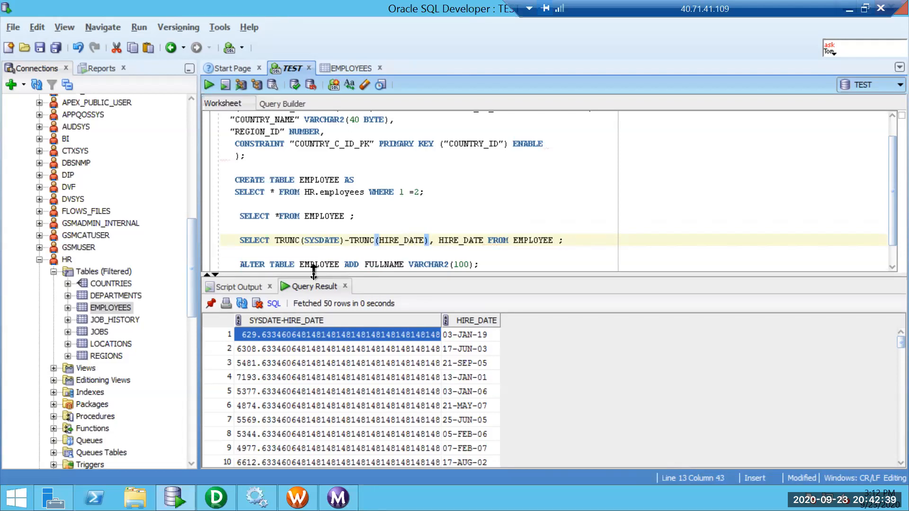
{"action": "key", "text": "ctrl+Return"}
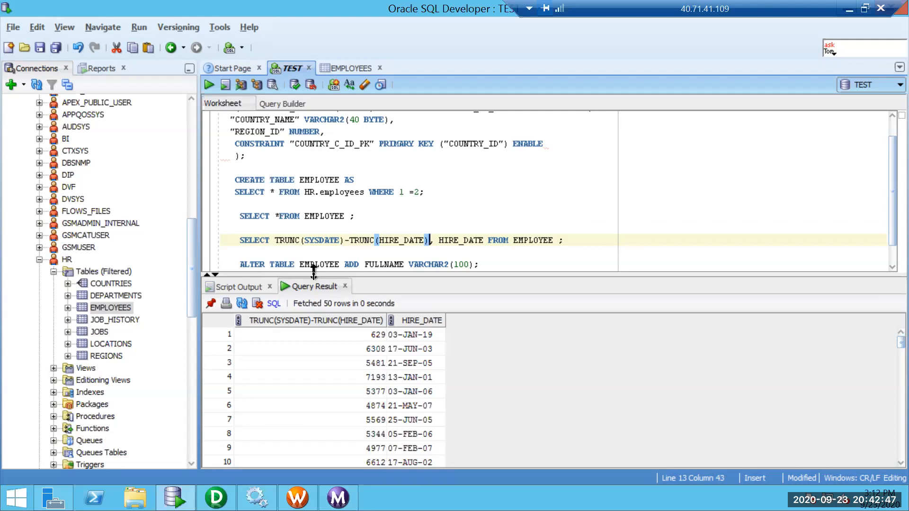
Add /265 after TRUNC(HIRE_DATE) in the day-difference query and run it.
{"action": "type", "text": "/"}
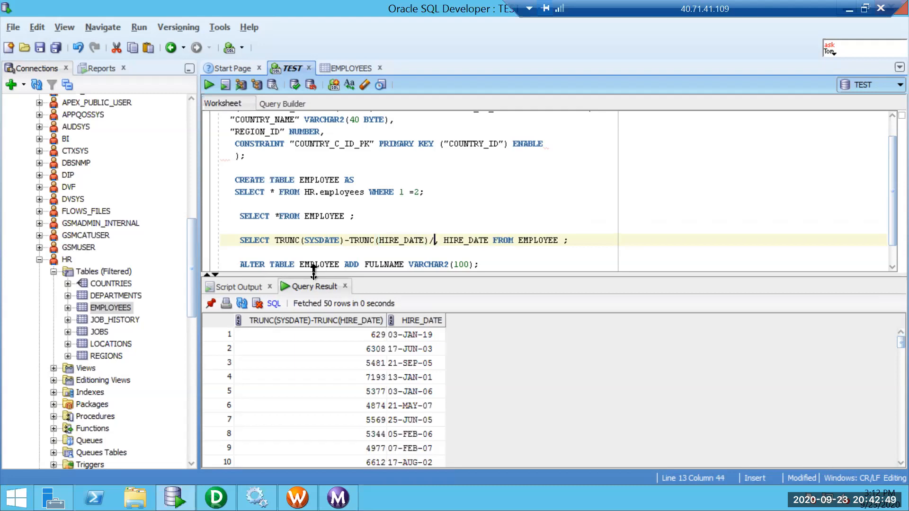
{"action": "type", "text": "265"}
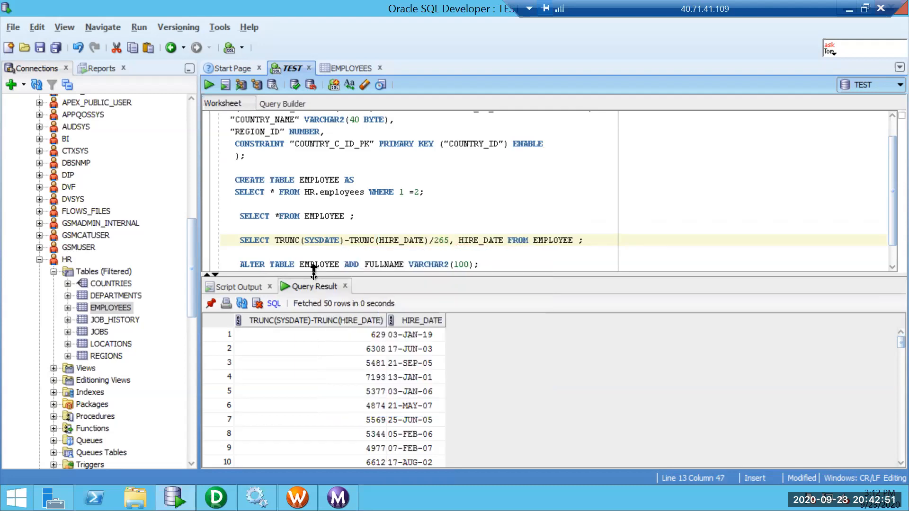
{"action": "key", "text": "ctrl+Return"}
Correct the divisor in the day-difference query to 365.
{"action": "key", "text": "Left"}
{"action": "key", "text": "Left"}
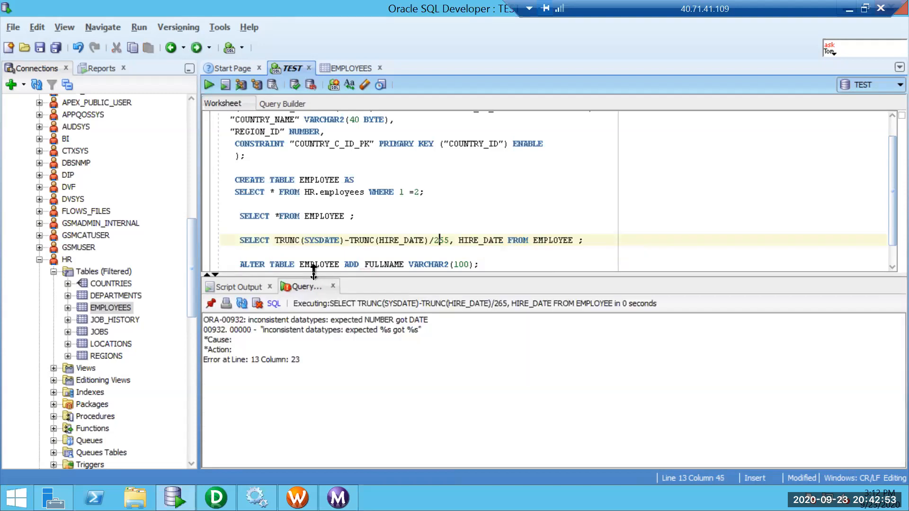
{"action": "key", "text": "BackSpace"}
{"action": "type", "text": "3"}
{"action": "key", "text": "BackSpace"}
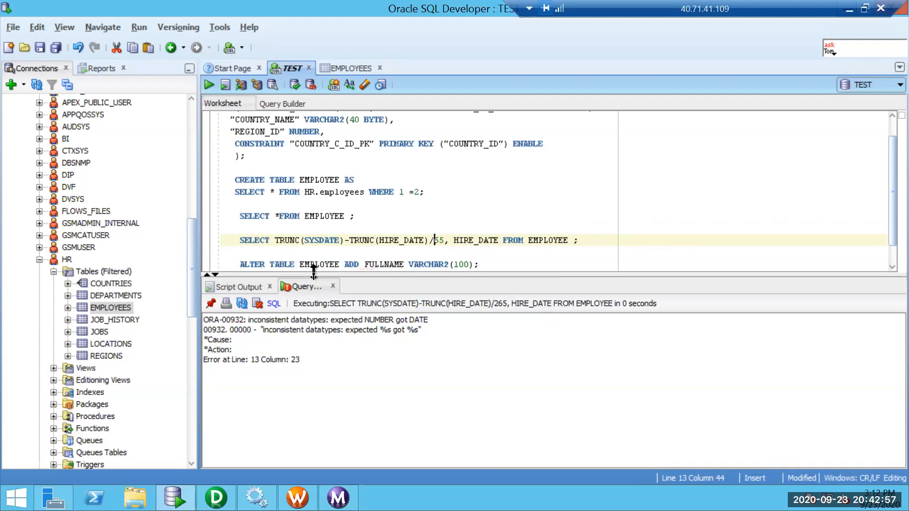
{"action": "type", "text": "3"}
Enclose TRUNC(SYSDATE)-TRUNC(HIRE_DATE) in parentheses before the /365 and run the query.
{"action": "key", "text": "Left"}
{"action": "key", "text": "Left"}
{"action": "key", "text": "Left"}
{"action": "key", "text": "Left"}
{"action": "key", "text": "Left"}
{"action": "key", "text": "Left"}
{"action": "key", "text": "Left"}
{"action": "key", "text": "Left"}
{"action": "key", "text": "Left"}
{"action": "key", "text": "Left"}
{"action": "key", "text": "Left"}
{"action": "key", "text": "Left"}
{"action": "key", "text": "Left"}
{"action": "key", "text": "Left"}
{"action": "key", "text": "Left"}
{"action": "key", "text": "Left"}
{"action": "key", "text": "Left"}
{"action": "key", "text": "Left"}
{"action": "key", "text": "Left"}
{"action": "key", "text": "Left"}
{"action": "key", "text": "Left"}
{"action": "key", "text": "Left"}
{"action": "key", "text": "Left"}
{"action": "key", "text": "Left"}
{"action": "key", "text": "Left"}
{"action": "key", "text": "Left"}
{"action": "key", "text": "Left"}
{"action": "key", "text": "Left"}
{"action": "key", "text": "Left"}
{"action": "key", "text": "Left"}
{"action": "key", "text": "Left"}
{"action": "key", "text": "Left"}
{"action": "key", "text": "Left"}
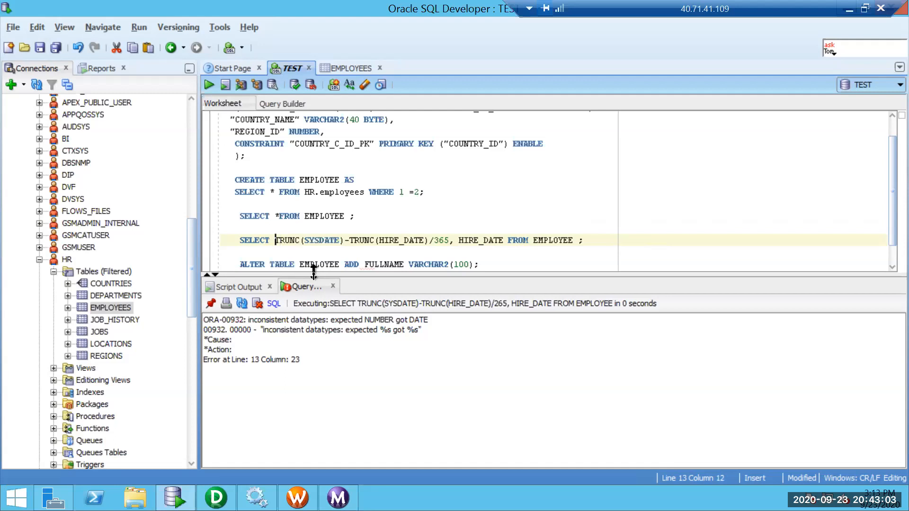
{"action": "type", "text": "("}
{"action": "key", "text": "Right"}
{"action": "key", "text": "Right"}
{"action": "key", "text": "Right"}
{"action": "key", "text": "Right"}
{"action": "key", "text": "Right"}
{"action": "key", "text": "Right"}
{"action": "key", "text": "Right"}
{"action": "key", "text": "Right"}
{"action": "key", "text": "Right"}
{"action": "key", "text": "Right"}
{"action": "key", "text": "Right"}
{"action": "key", "text": "Right"}
{"action": "key", "text": "Right"}
{"action": "key", "text": "Right"}
{"action": "key", "text": "Right"}
{"action": "key", "text": "Right"}
{"action": "key", "text": "Right"}
{"action": "key", "text": "Right"}
{"action": "key", "text": "Right"}
{"action": "key", "text": "Right"}
{"action": "key", "text": "Right"}
{"action": "key", "text": "Right"}
{"action": "key", "text": "Right"}
{"action": "key", "text": "Right"}
{"action": "key", "text": "Right"}
{"action": "key", "text": "Right"}
{"action": "key", "text": "Right"}
{"action": "type", "text": ")"}
{"action": "key", "text": "ctrl+Return"}
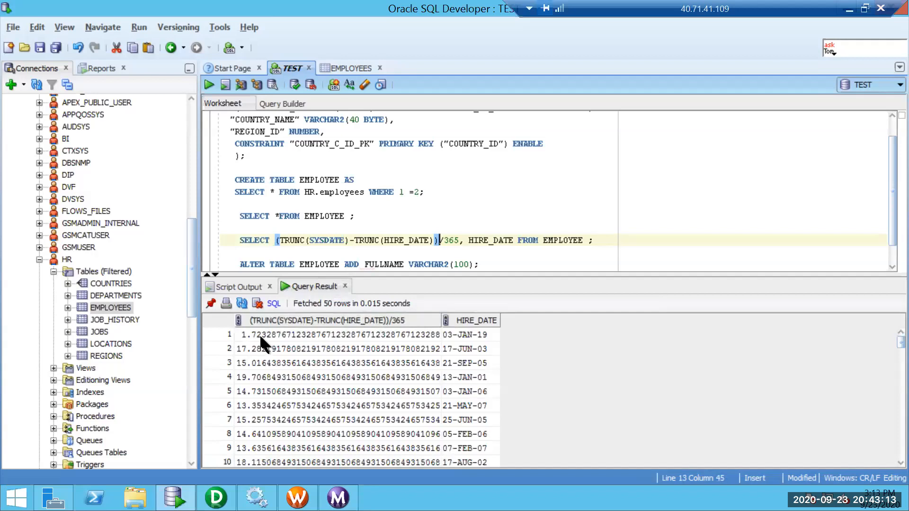
Check the first computed years value, then add the YOE column after HIRE_DATE in the query and run it for comparison.
{"action": "left_click", "coordinate": [259, 334]}
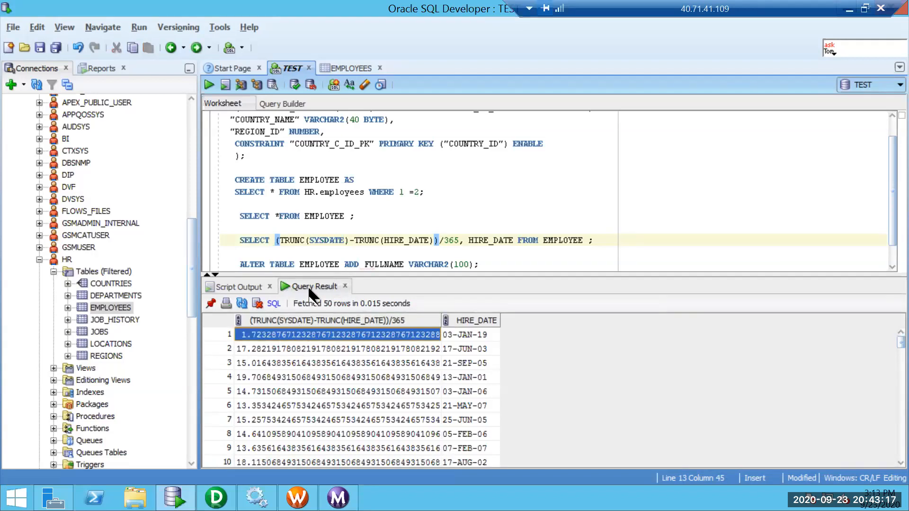
{"action": "left_click", "coordinate": [510, 240]}
{"action": "type", "text": ", T"}
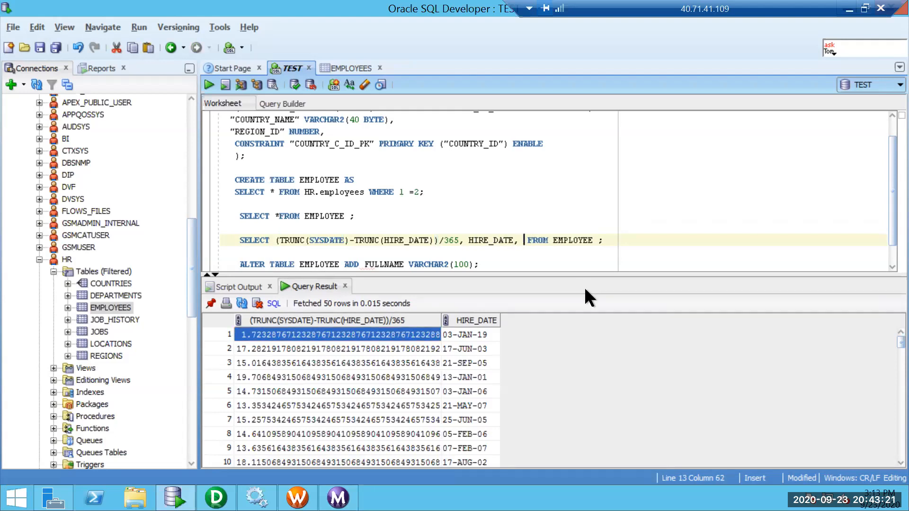
{"action": "key", "text": "shift+Left"}
{"action": "type", "text": "YOE"}
{"action": "key", "text": "ctrl+Return"}
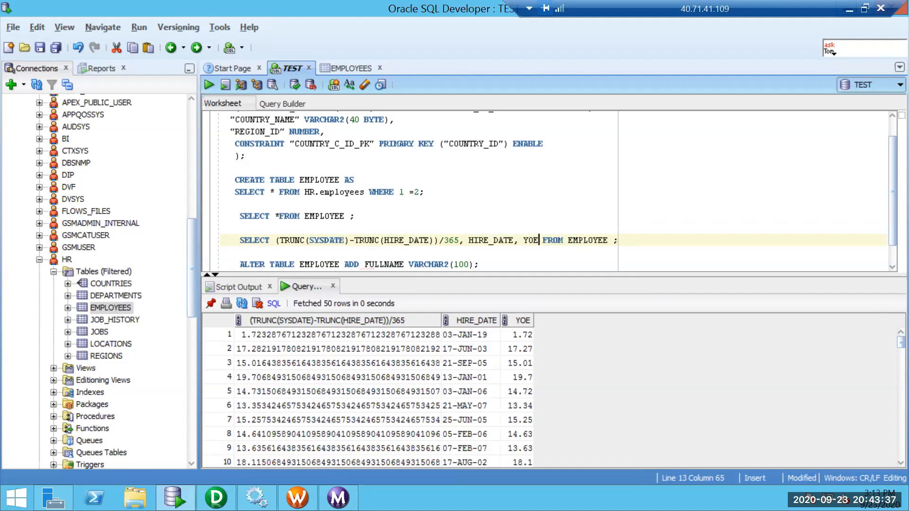
Switch to Informatica PowerCenter Designer, open the EXP transformation's ports in an enlarged dialog and open the FULLNAME port's expression for editing.
{"action": "left_click", "coordinate": [217, 498]}
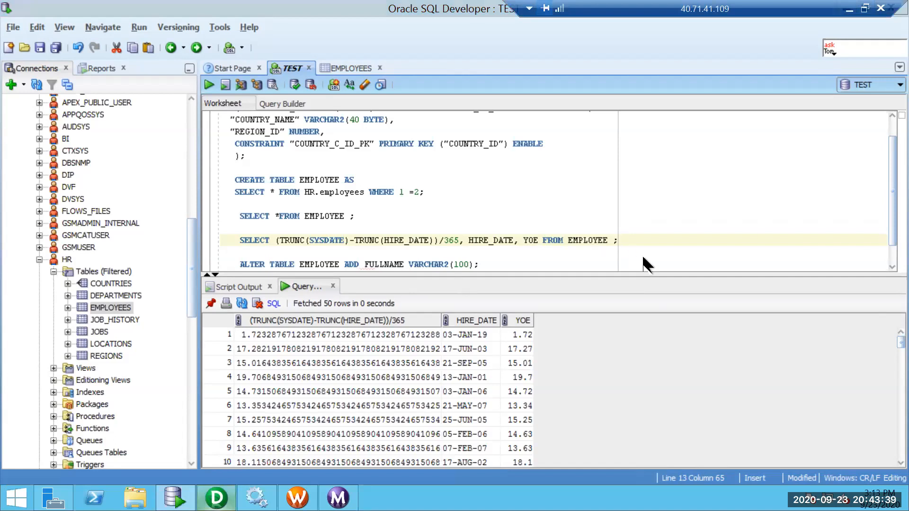
{"action": "double_click", "coordinate": [706, 258]}
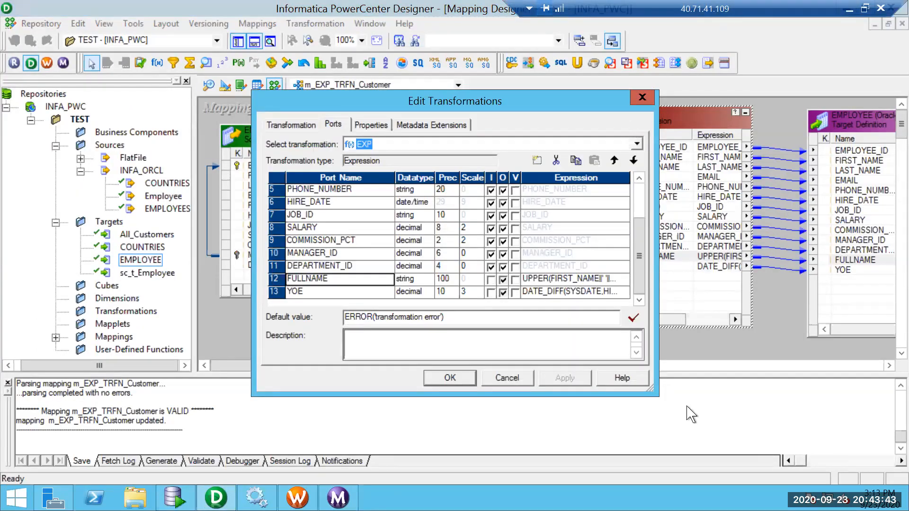
{"action": "left_click_drag", "start_coordinate": [655, 391], "coordinate": [800, 439]}
{"action": "left_click", "coordinate": [770, 278]}
{"action": "left_click", "coordinate": [771, 280]}
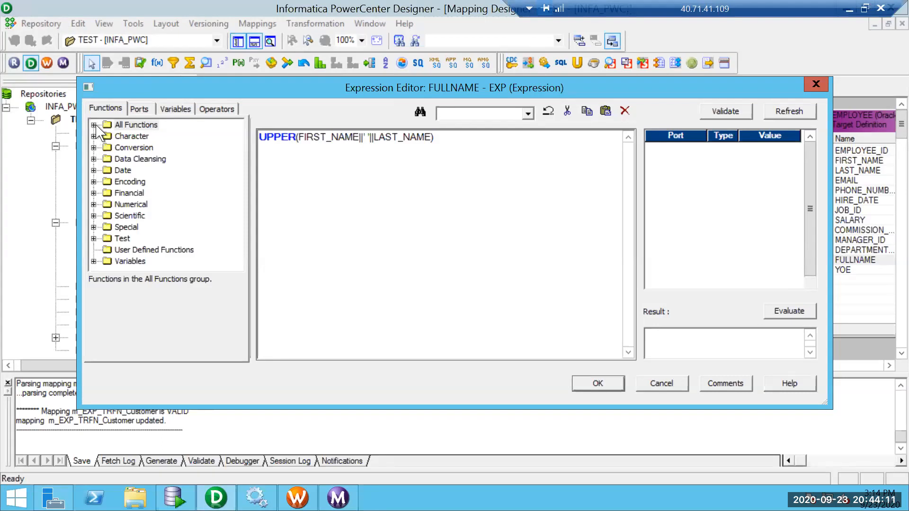
Expand All Functions and read the syntax and descriptions of Abs, Add_To_Date, AES_Decrypt, AES_Encrypt and Ascii.
{"action": "double_click", "coordinate": [133, 125]}
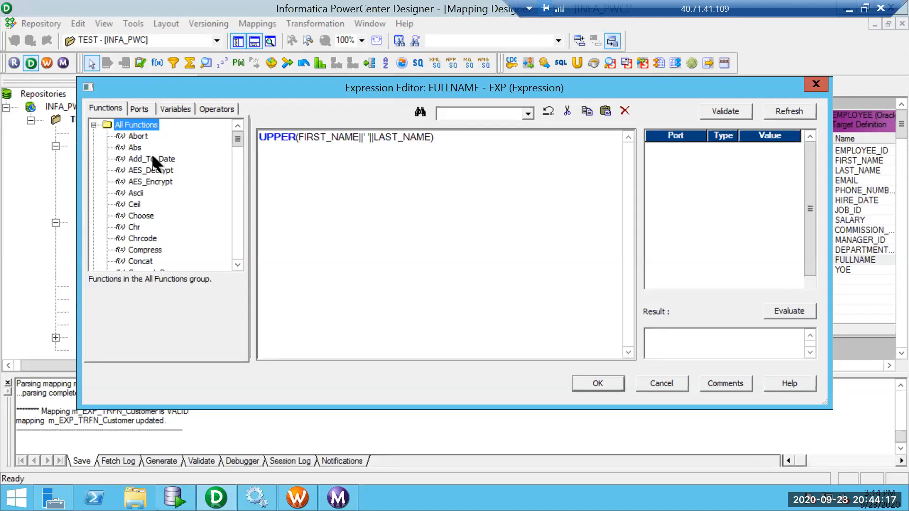
{"action": "left_click", "coordinate": [138, 149]}
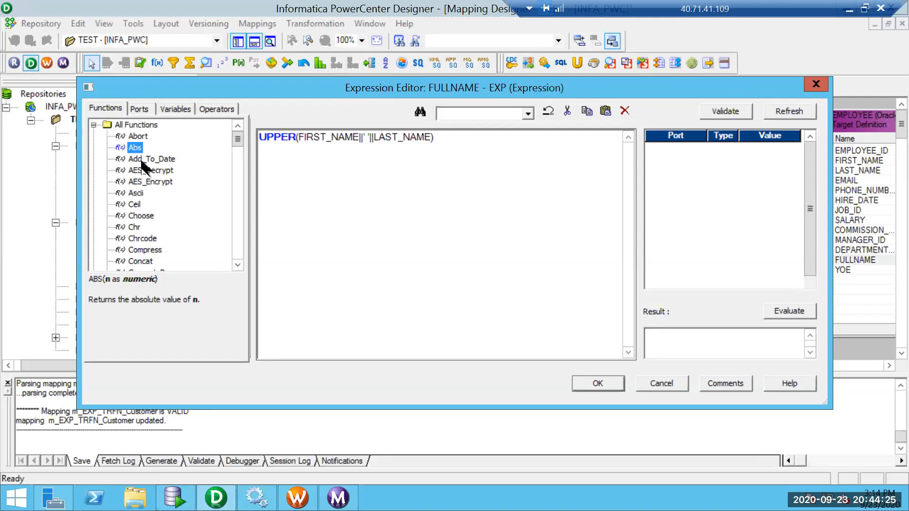
{"action": "left_click", "coordinate": [141, 160]}
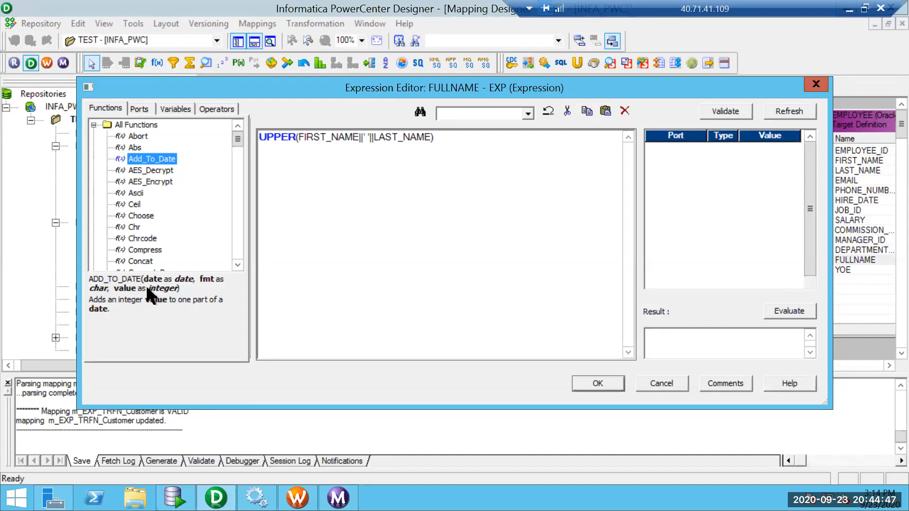
{"action": "left_click", "coordinate": [167, 173]}
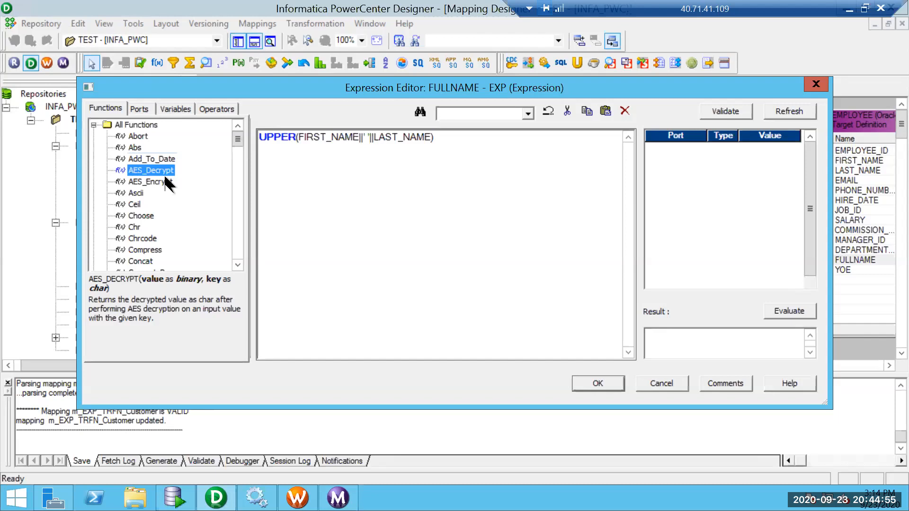
{"action": "left_click", "coordinate": [167, 183]}
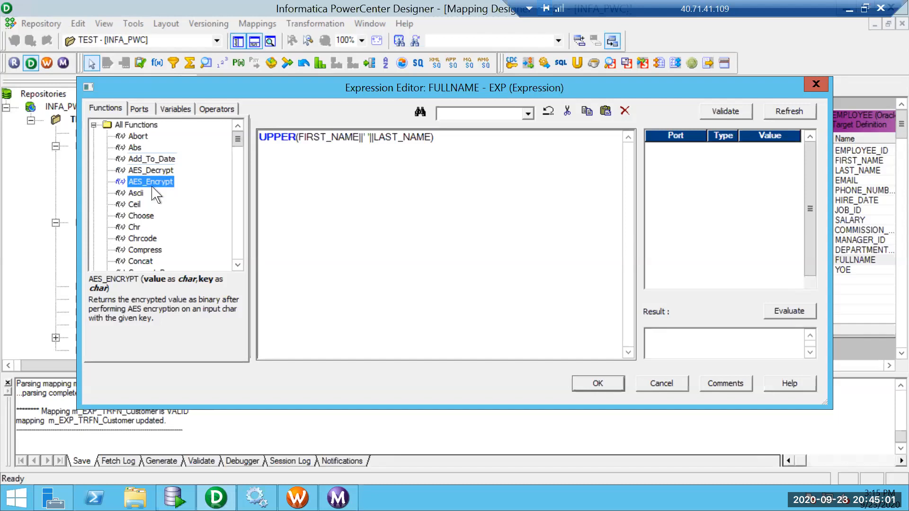
{"action": "left_click", "coordinate": [136, 194]}
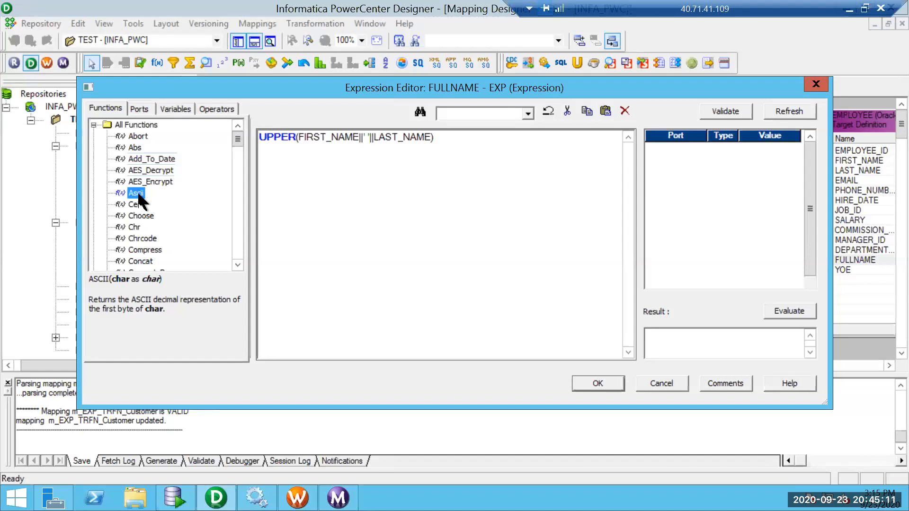
Read the syntax and descriptions of the functions from Ceil through Concat to Convert_Base.
{"action": "key", "text": "Down"}
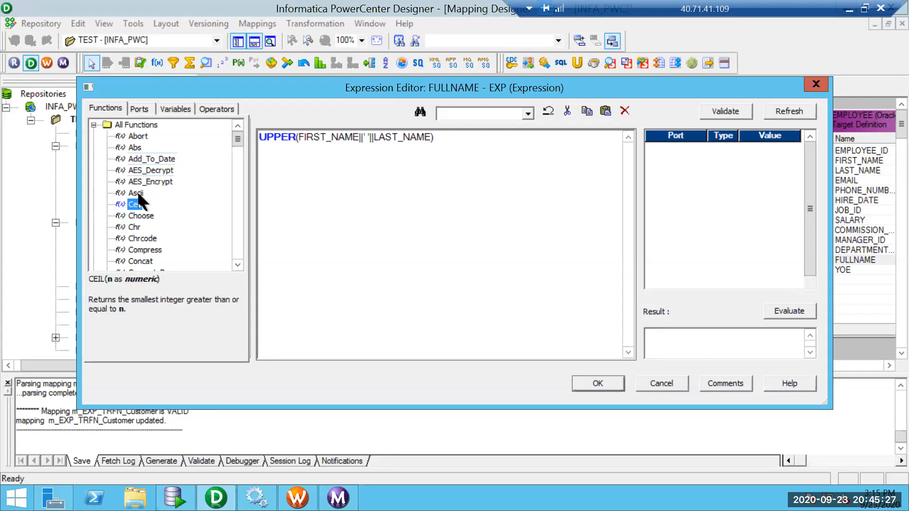
{"action": "key", "text": "Down"}
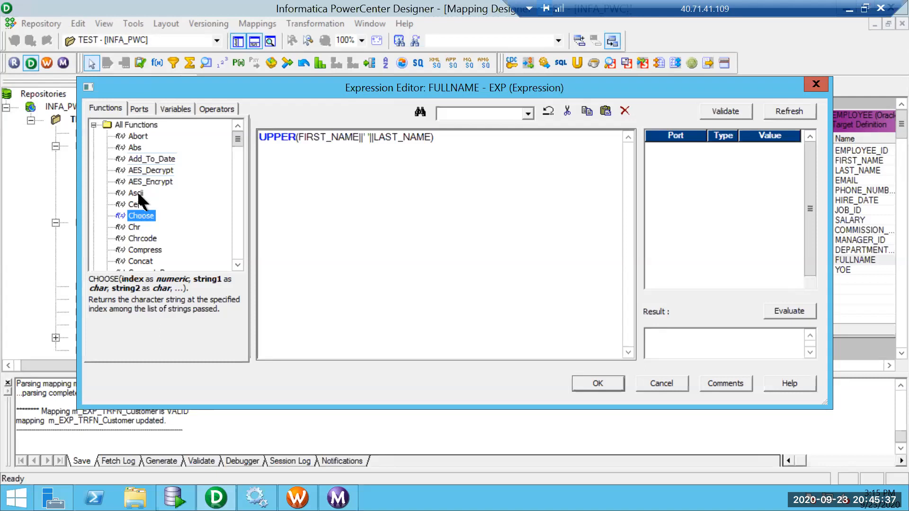
{"action": "key", "text": "Down"}
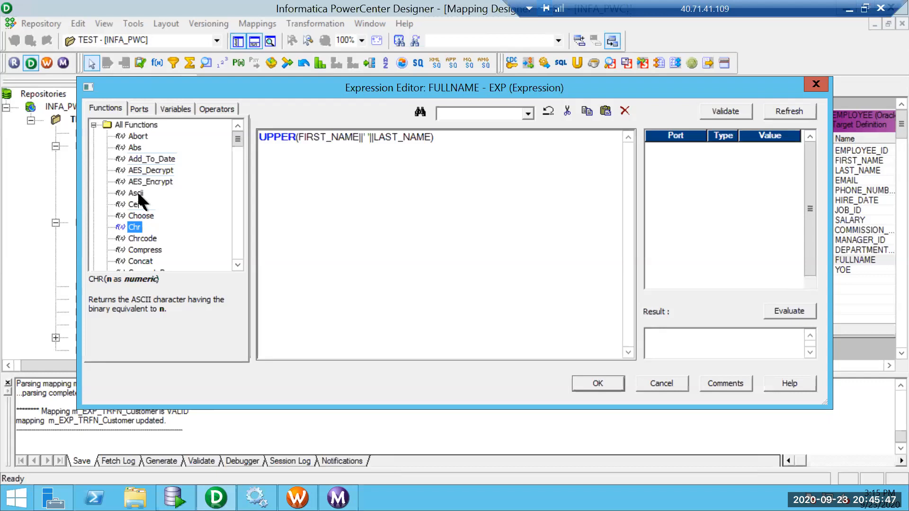
{"action": "key", "text": "Down"}
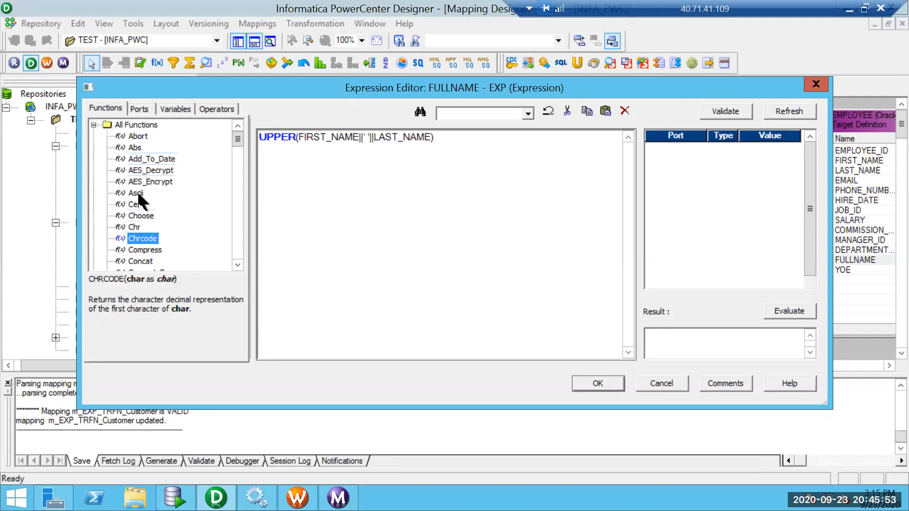
{"action": "key", "text": "Down"}
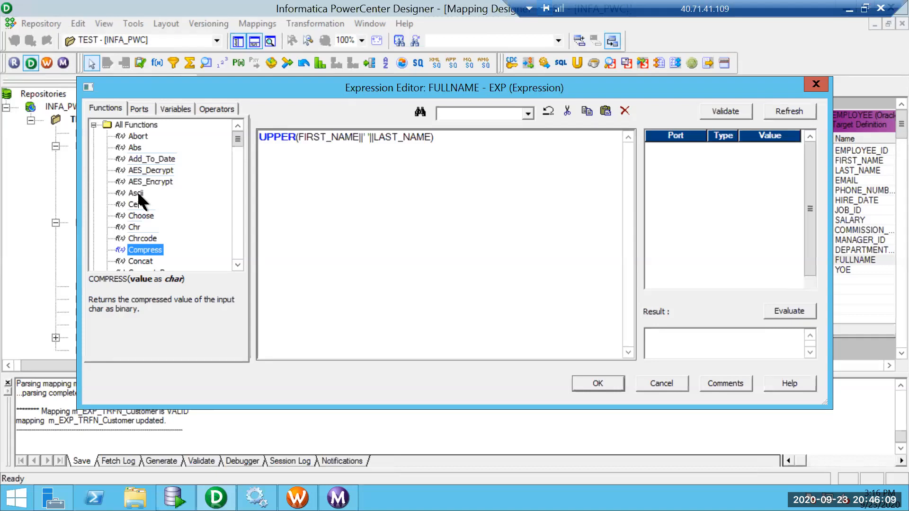
{"action": "key", "text": "Down"}
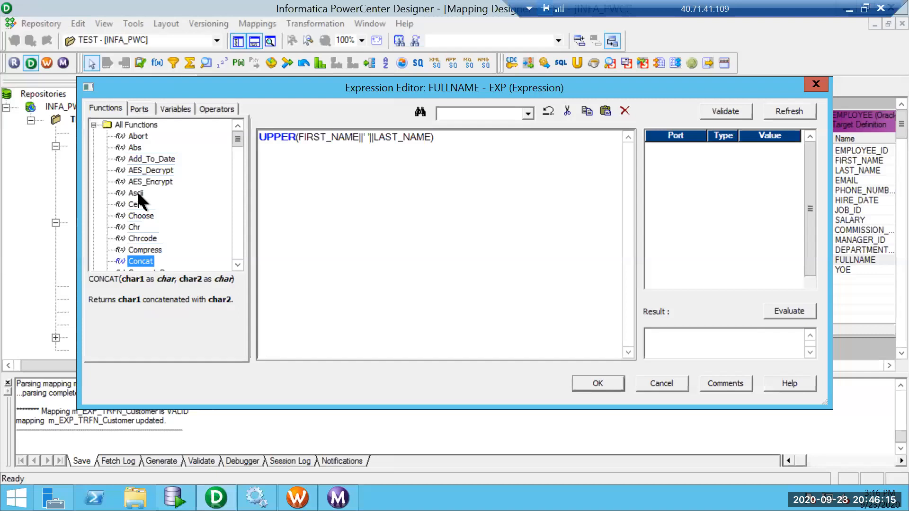
{"action": "key", "text": "Down"}
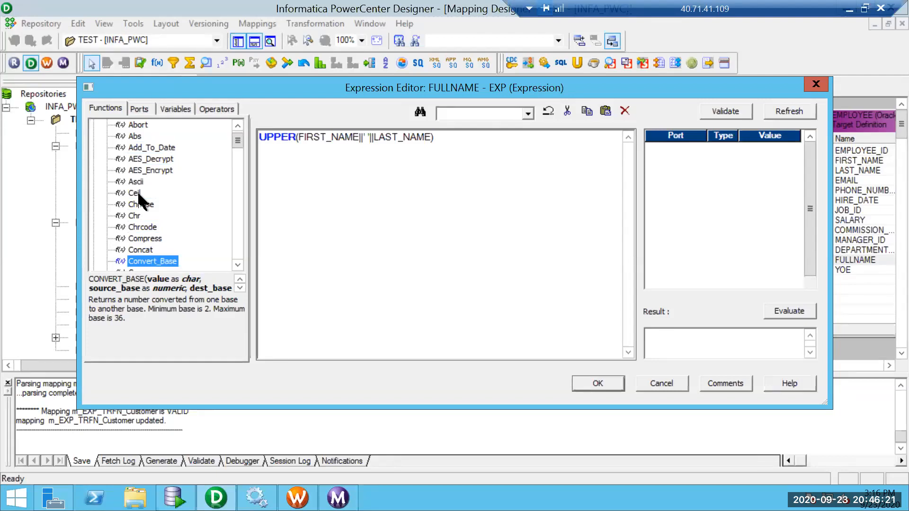
Examine the functions from Cos to Decode, reading the descriptions of CRC32, Date_Compare, Date_Diff and Decode.
{"action": "key", "text": "Down"}
{"action": "key", "text": "Down"}
{"action": "key", "text": "Down"}
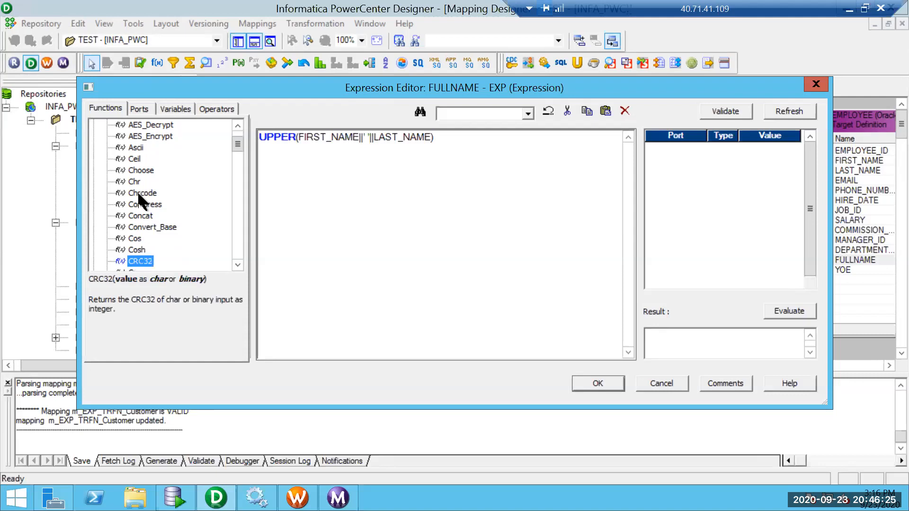
{"action": "key", "text": "Down"}
{"action": "key", "text": "Down"}
{"action": "key", "text": "Down"}
{"action": "key", "text": "Up"}
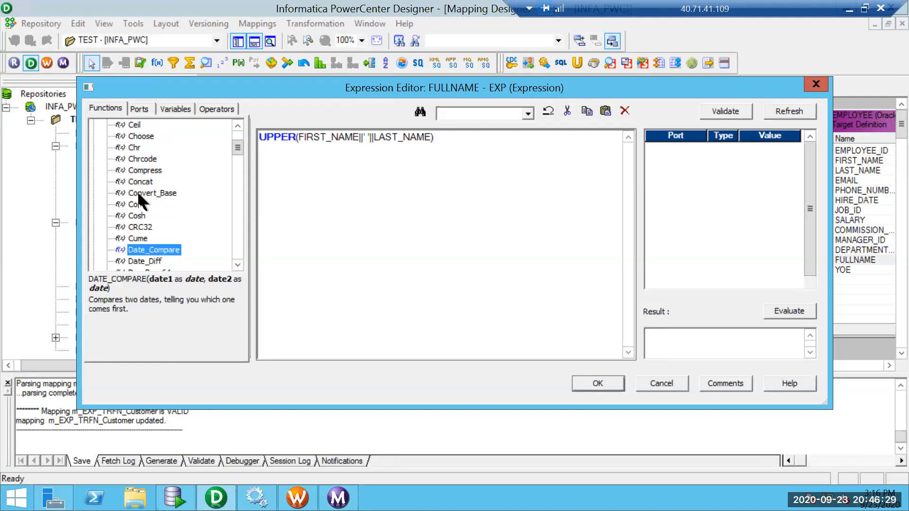
{"action": "key", "text": "Down"}
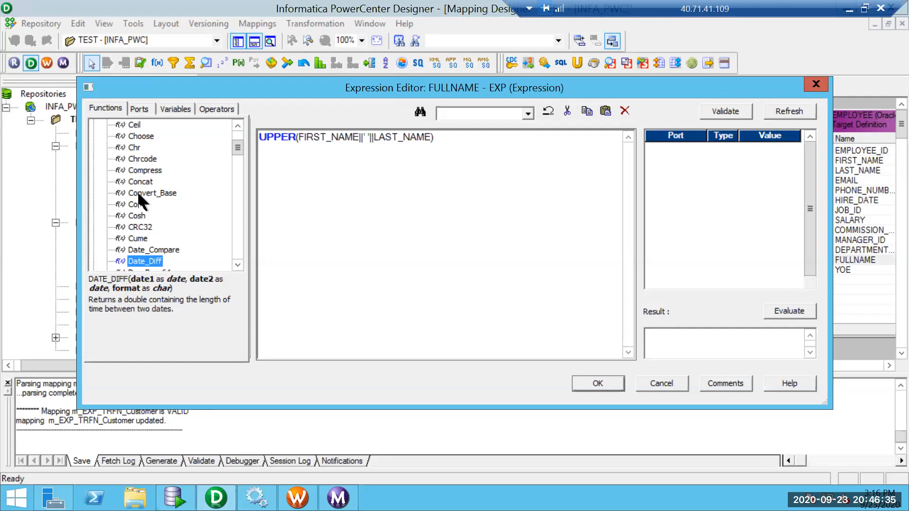
{"action": "key", "text": "Down"}
{"action": "key", "text": "Down"}
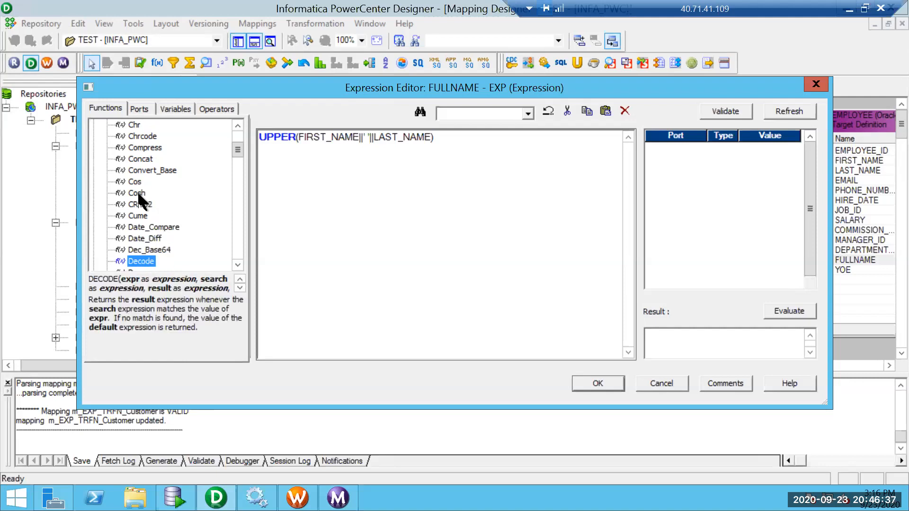
{"action": "key", "text": "Down"}
{"action": "key", "text": "Up"}
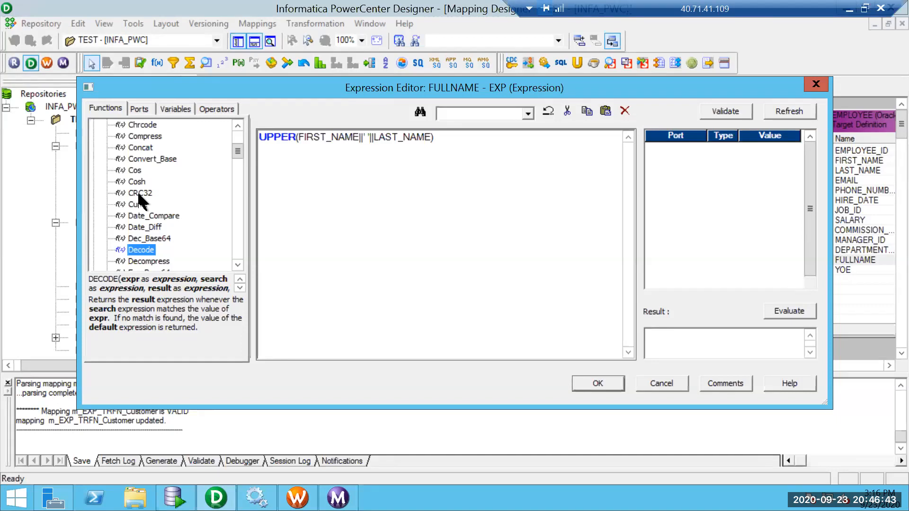
Replace the FULLNAME expression with the start of a DECODE call that takes the JOB_ID port as its first argument.
{"action": "left_click_drag", "start_coordinate": [453, 148], "coordinate": [90, 145]}
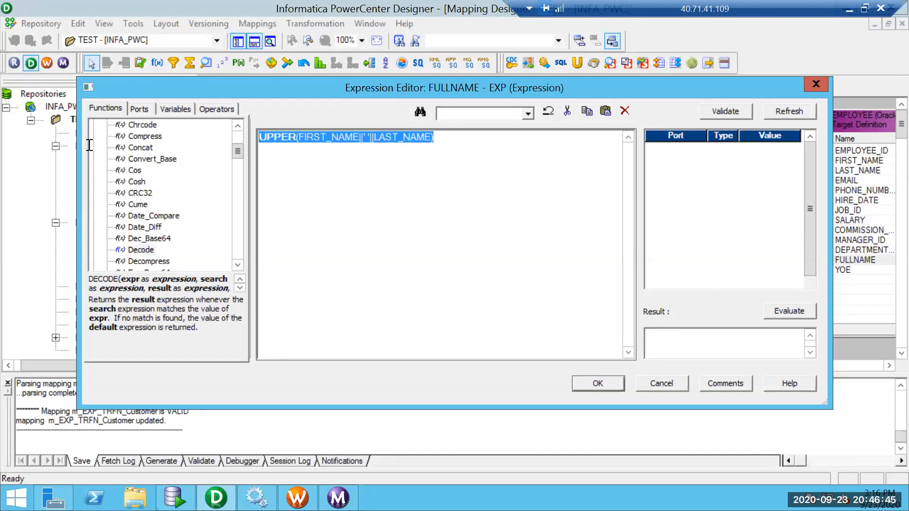
{"action": "key", "text": "BackSpace"}
{"action": "type", "text": "DECODE("}
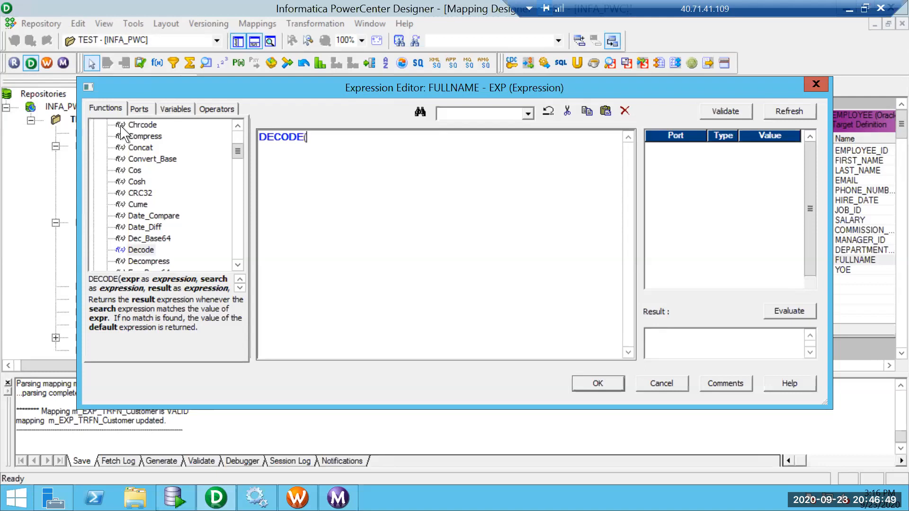
{"action": "left_click", "coordinate": [138, 113]}
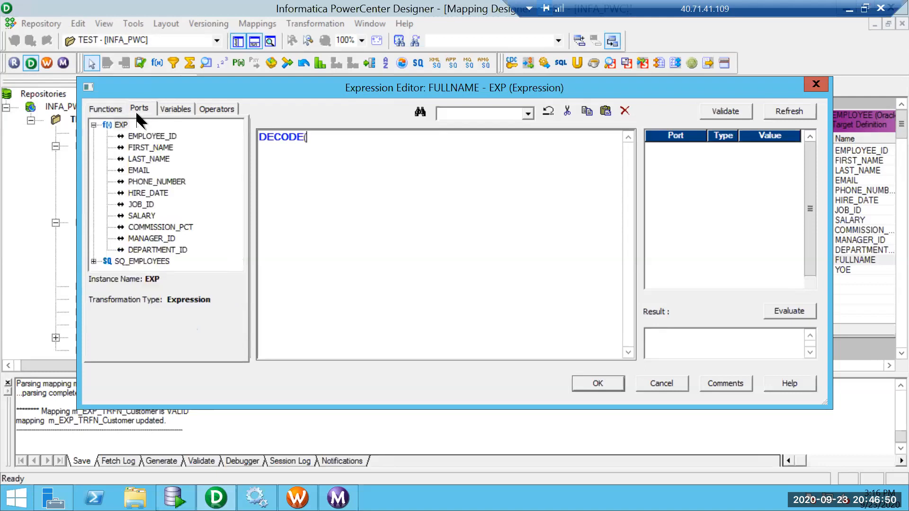
{"action": "double_click", "coordinate": [153, 136]}
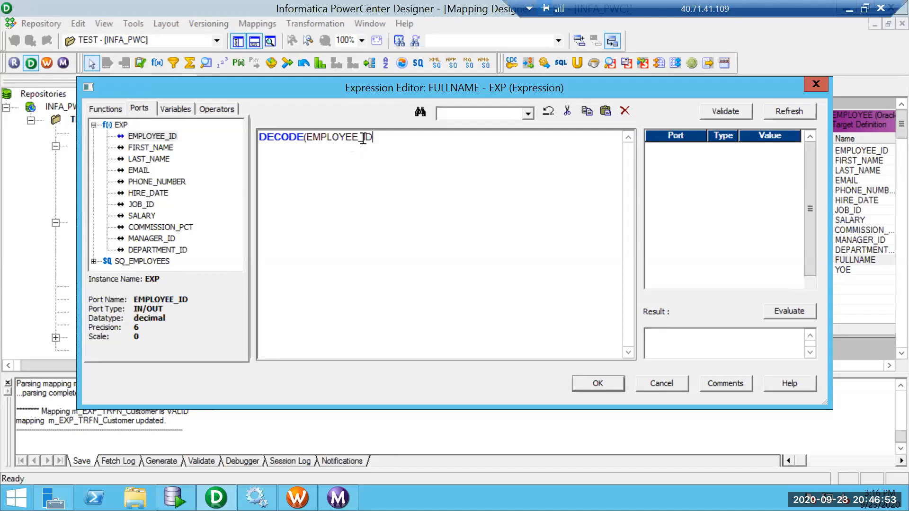
{"action": "left_click_drag", "start_coordinate": [373, 138], "coordinate": [306, 139]}
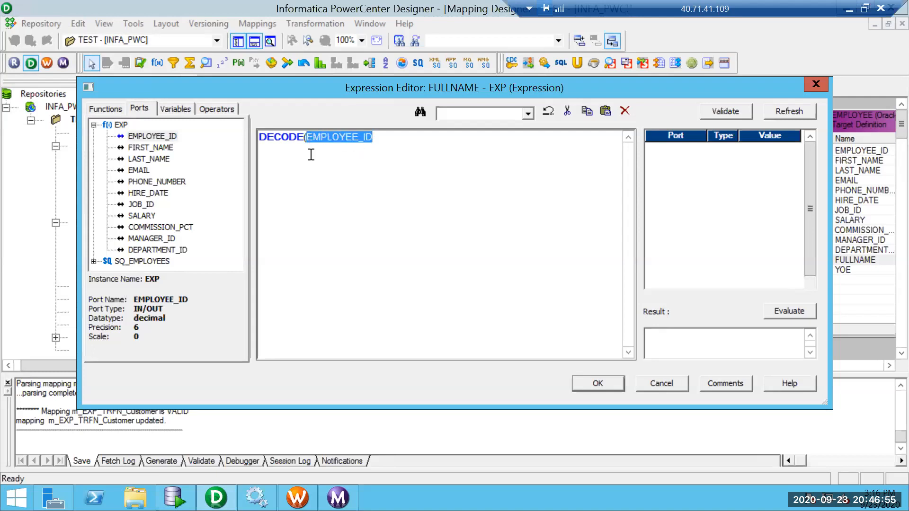
{"action": "double_click", "coordinate": [140, 199]}
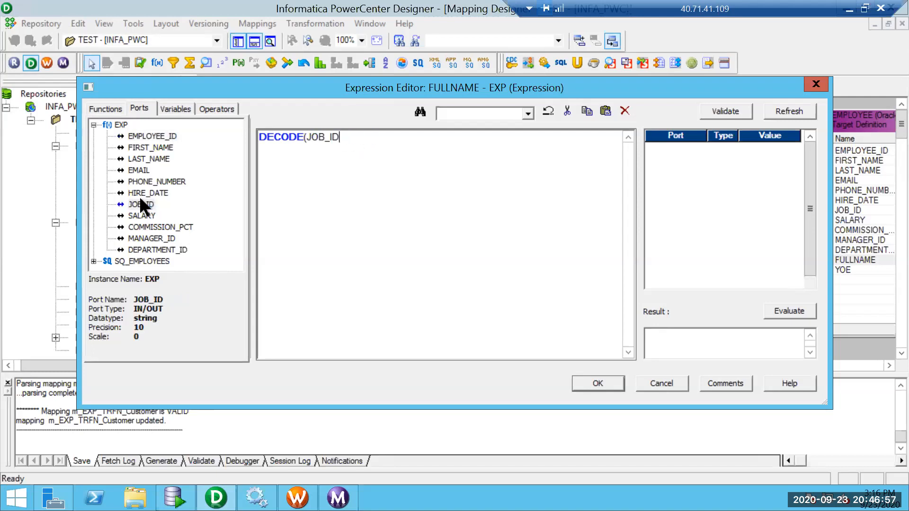
Complete the DECODE with 1 as 'First', 2 as 'Second', 3 as 'Third' and default 'NA', and validate the expression.
{"action": "type", "text": ",1,'First',2,'Second"}
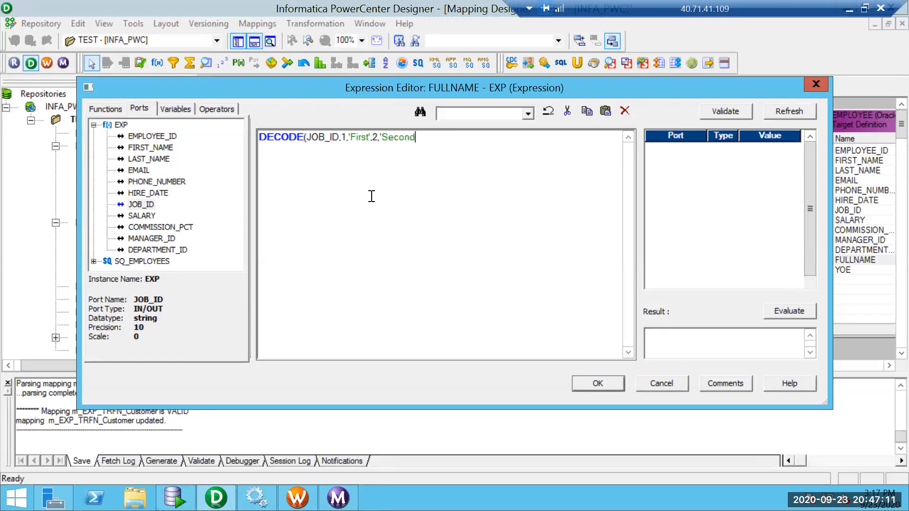
{"action": "type", "text": "','"}
{"action": "key", "text": "BackSpace"}
{"action": "type", "text": "3,'Third','NA')"}
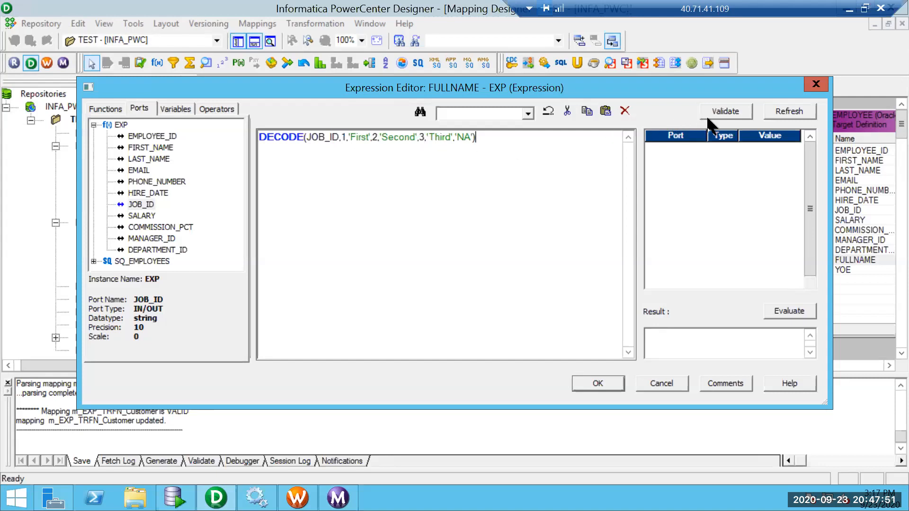
{"action": "left_click", "coordinate": [735, 114]}
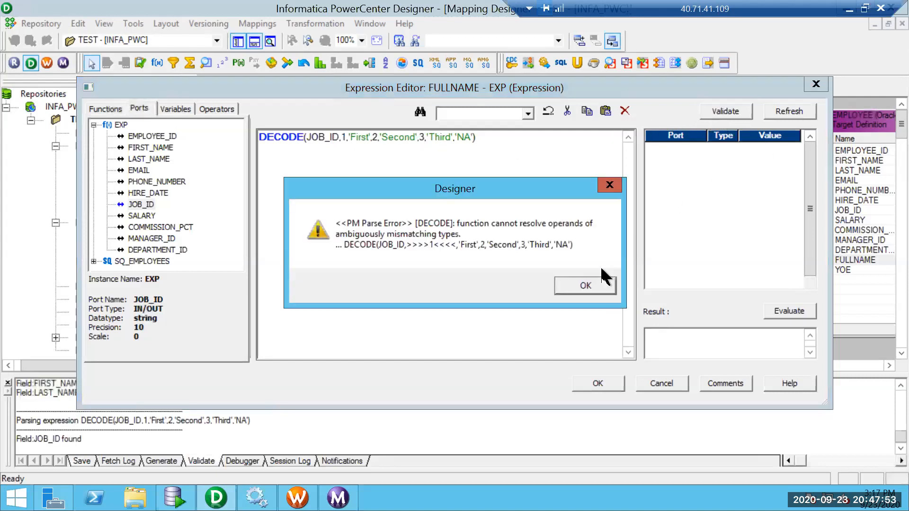
{"action": "left_click", "coordinate": [576, 286]}
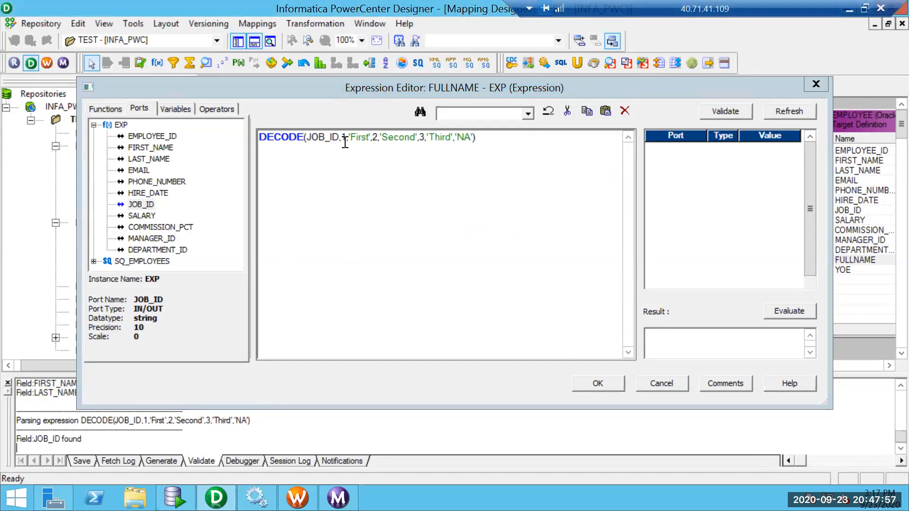
Enclose the DECODE search values 1, 2 and 3 in single quotes as strings and validate the expression again.
{"action": "left_click", "coordinate": [345, 142]}
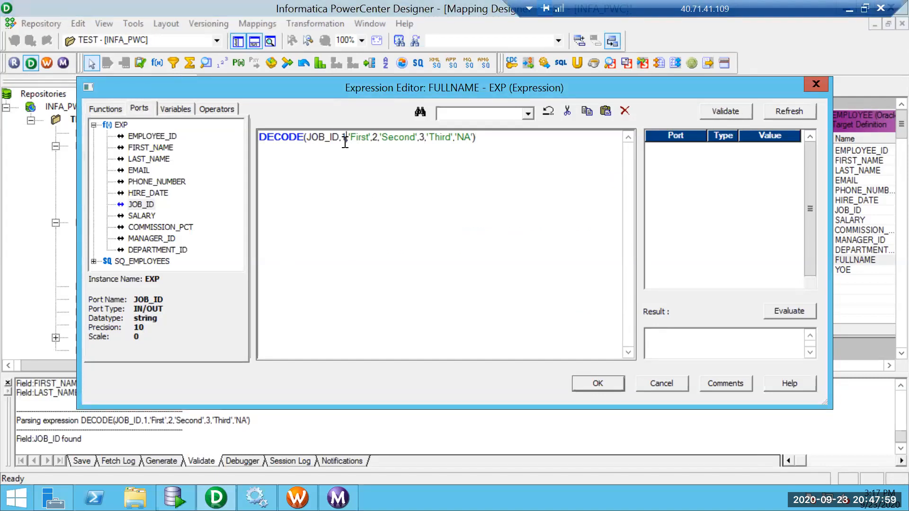
{"action": "type", "text": ","}
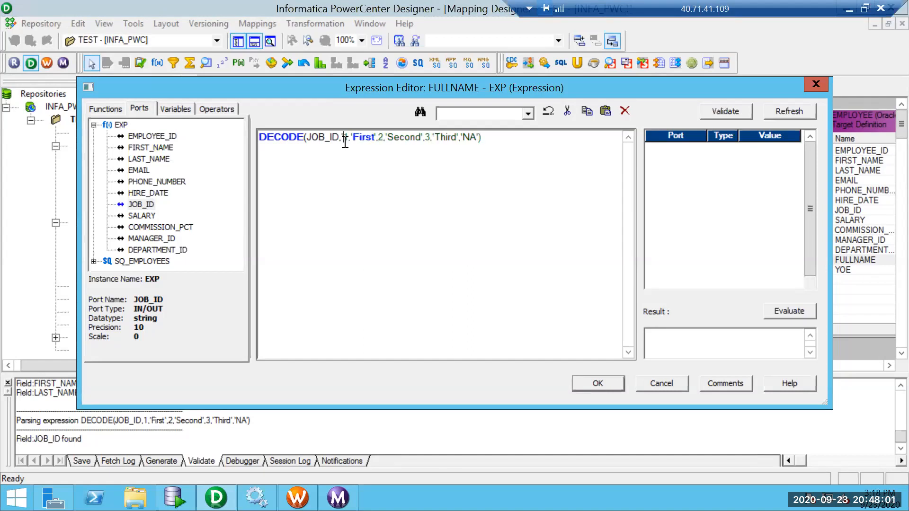
{"action": "type", "text": "'"}
{"action": "key", "text": "Right"}
{"action": "key", "text": "Right"}
{"action": "key", "text": "Right"}
{"action": "key", "text": "Right"}
{"action": "key", "text": "Right"}
{"action": "key", "text": "Right"}
{"action": "key", "text": "Right"}
{"action": "key", "text": "Right"}
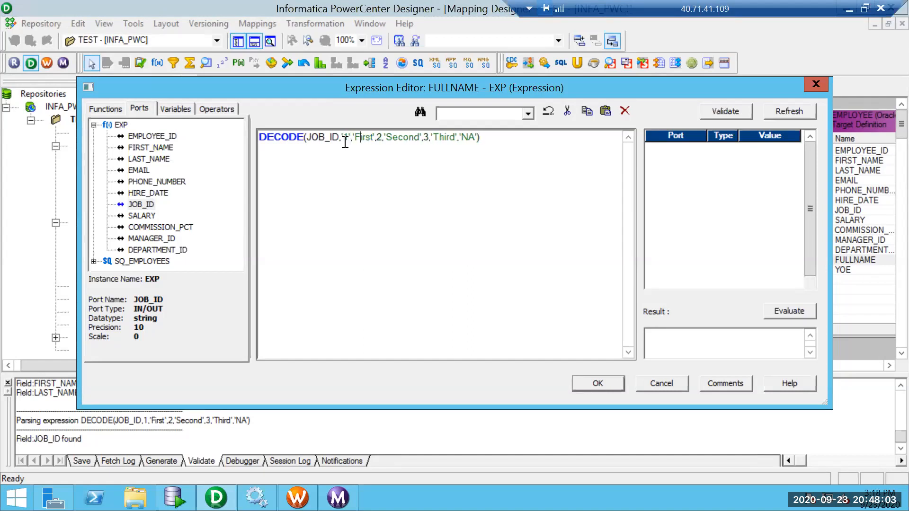
{"action": "type", "text": "'"}
{"action": "key", "text": "Right"}
{"action": "type", "text": "'"}
{"action": "key", "text": "Right"}
{"action": "key", "text": "Right"}
{"action": "key", "text": "Right"}
{"action": "key", "text": "Right"}
{"action": "key", "text": "Right"}
{"action": "key", "text": "Right"}
{"action": "key", "text": "Right"}
{"action": "key", "text": "Right"}
{"action": "key", "text": "Right"}
{"action": "key", "text": "Right"}
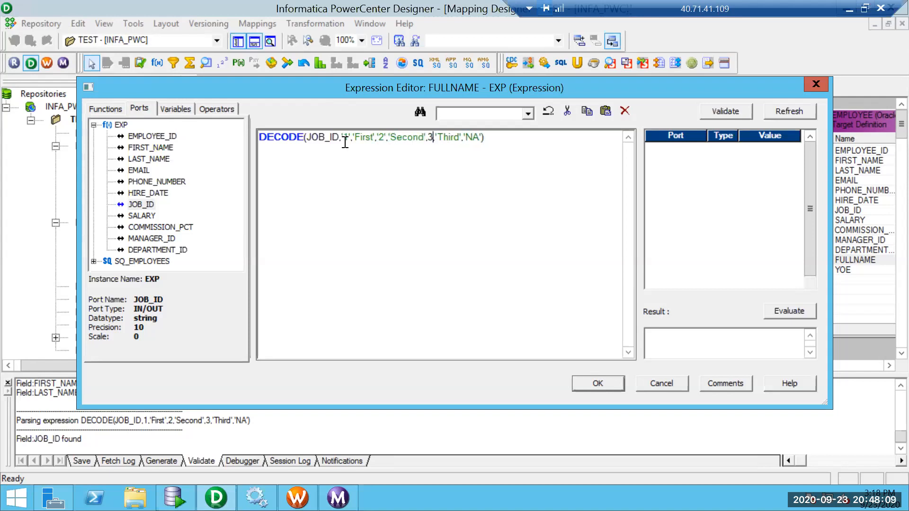
{"action": "key", "text": "Left"}
{"action": "type", "text": "'"}
{"action": "key", "text": "Right"}
{"action": "type", "text": "'"}
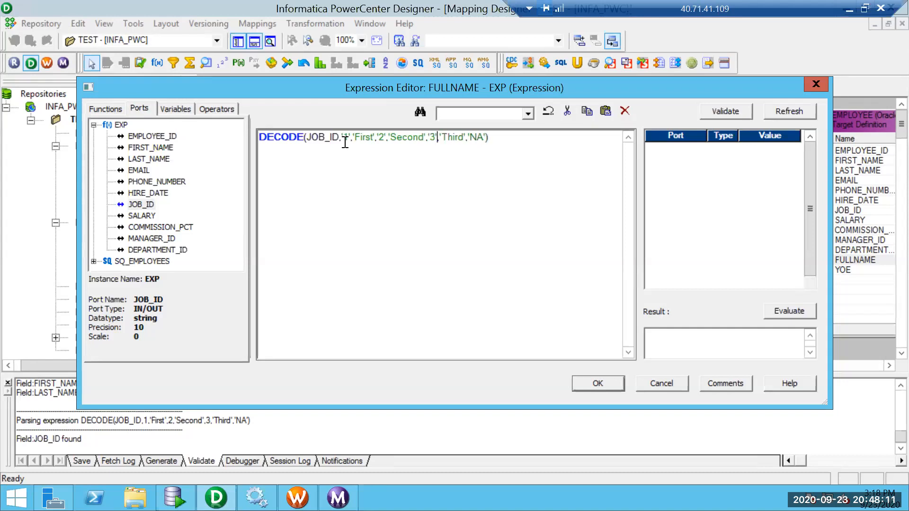
{"action": "left_click", "coordinate": [714, 113]}
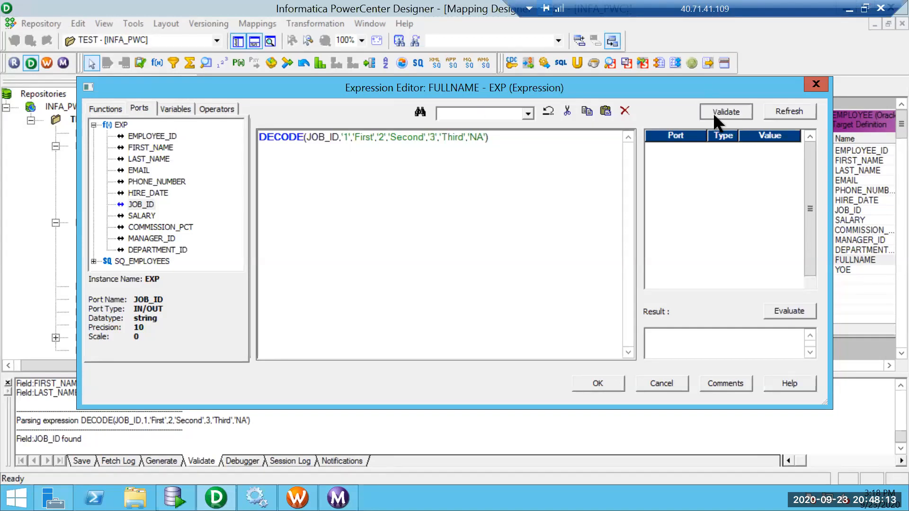
{"action": "left_click", "coordinate": [515, 282]}
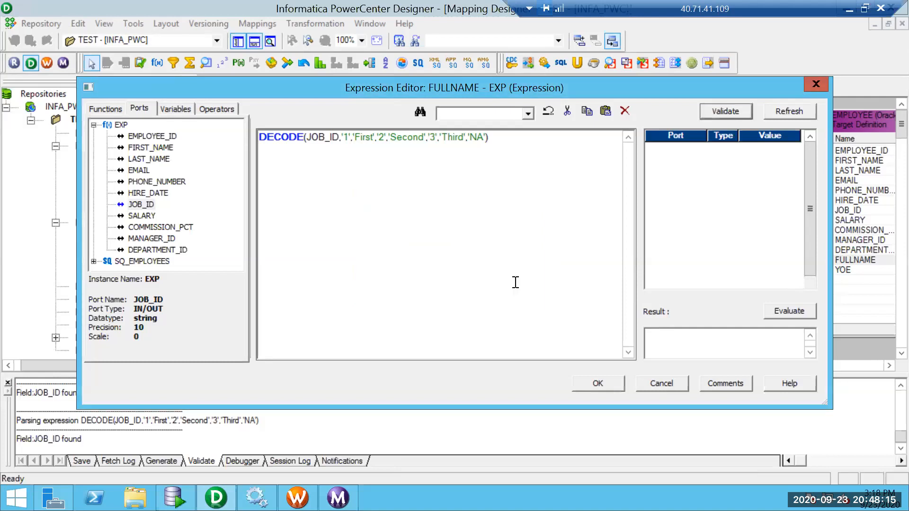
Refresh the test port list and evaluate the DECODE expression with JOB_ID set to 1.
{"action": "left_click", "coordinate": [803, 110]}
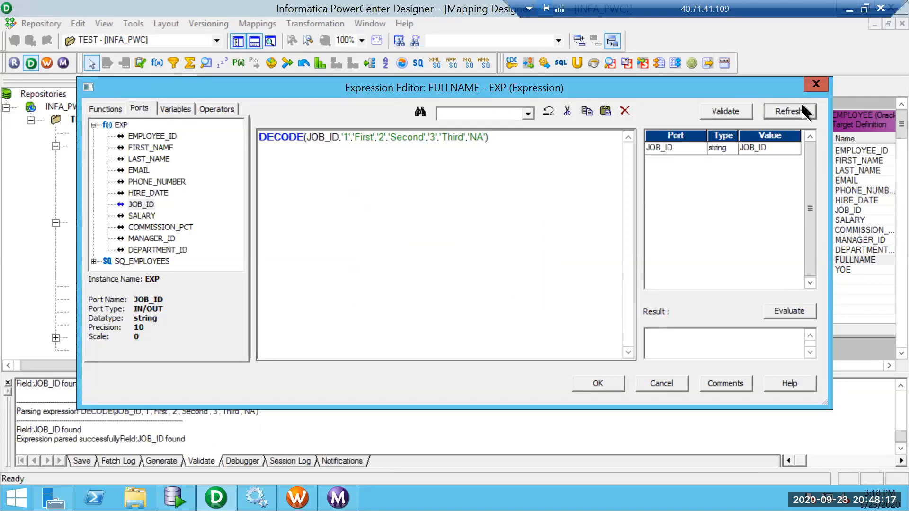
{"action": "left_click", "coordinate": [769, 148]}
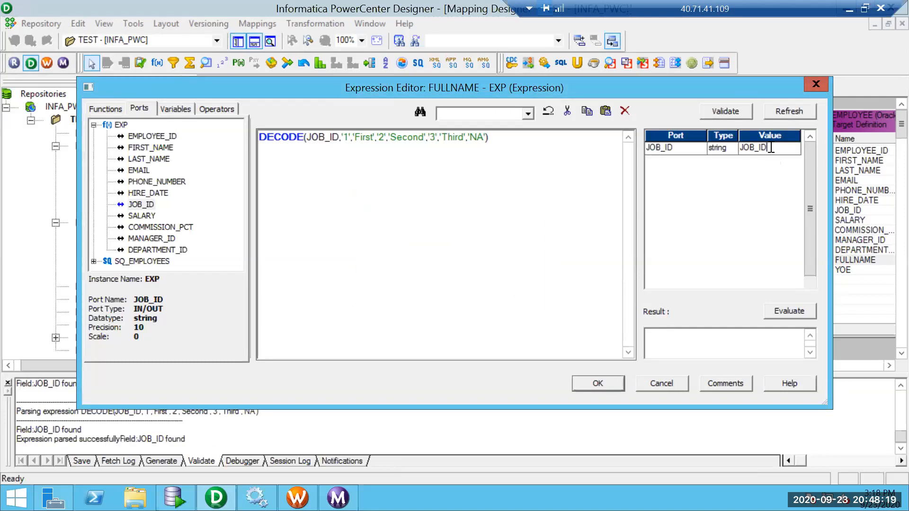
{"action": "key", "text": "ctrl+a"}
{"action": "key", "text": "BackSpace"}
{"action": "type", "text": "1"}
{"action": "left_click", "coordinate": [789, 311]}
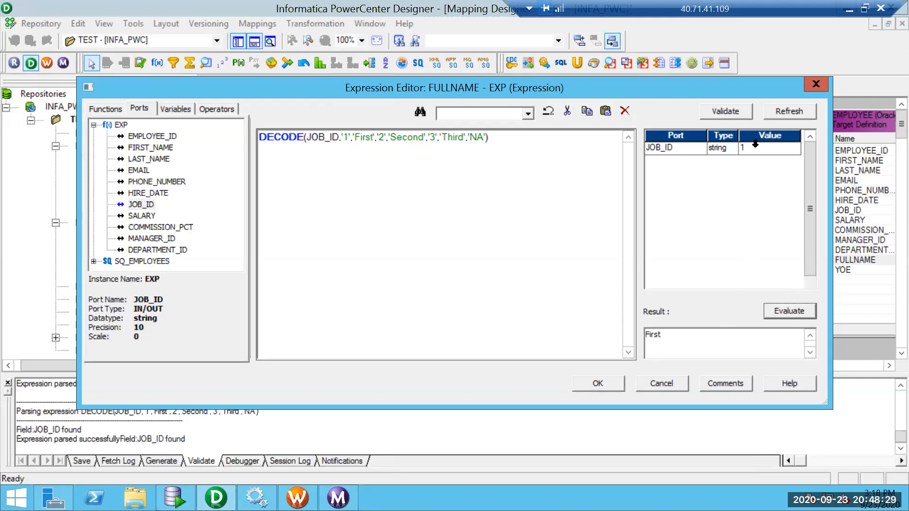
Evaluate the DECODE expression with JOB_ID test values 2 and 3.
{"action": "left_click", "coordinate": [753, 148]}
{"action": "key", "text": "BackSpace"}
{"action": "type", "text": "2"}
{"action": "left_click", "coordinate": [780, 312]}
{"action": "left_click", "coordinate": [771, 149]}
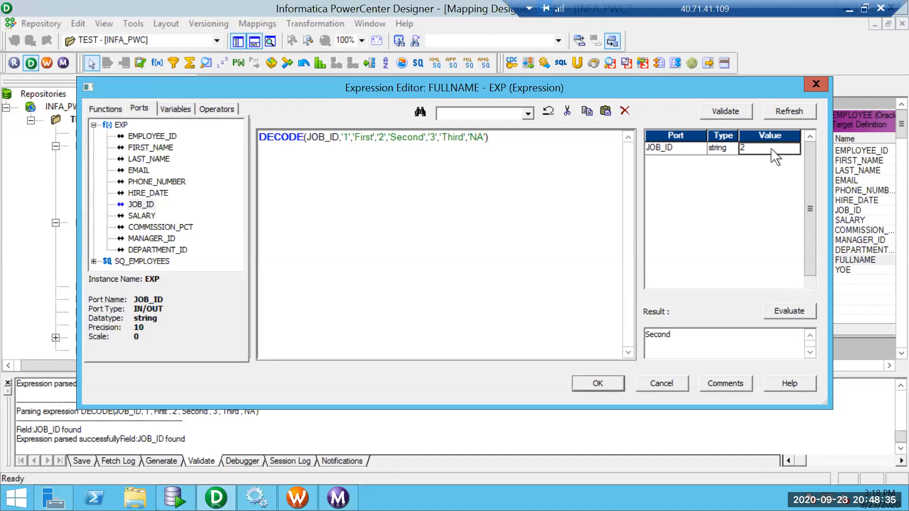
{"action": "key", "text": "BackSpace"}
{"action": "type", "text": "3"}
{"action": "left_click", "coordinate": [780, 305]}
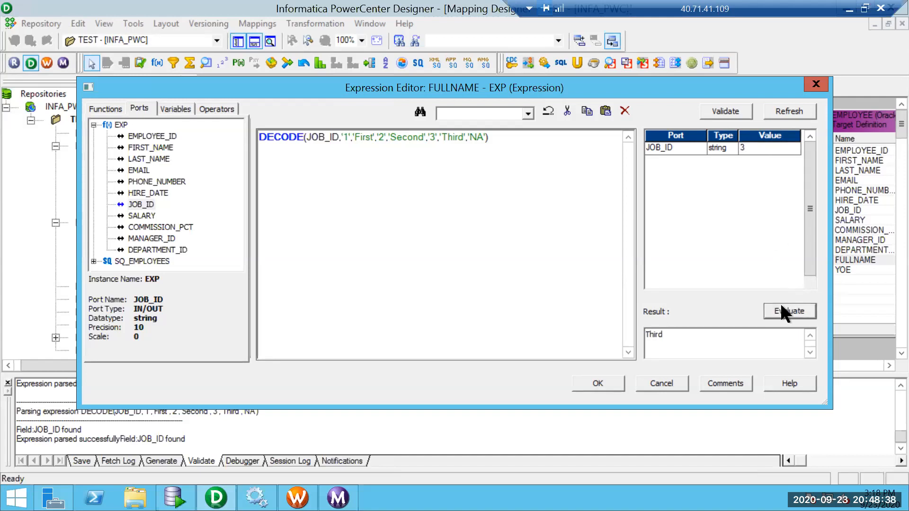
Evaluate the DECODE expression with the unmatched JOB_ID test value 31.
{"action": "left_click", "coordinate": [755, 149]}
{"action": "type", "text": "1"}
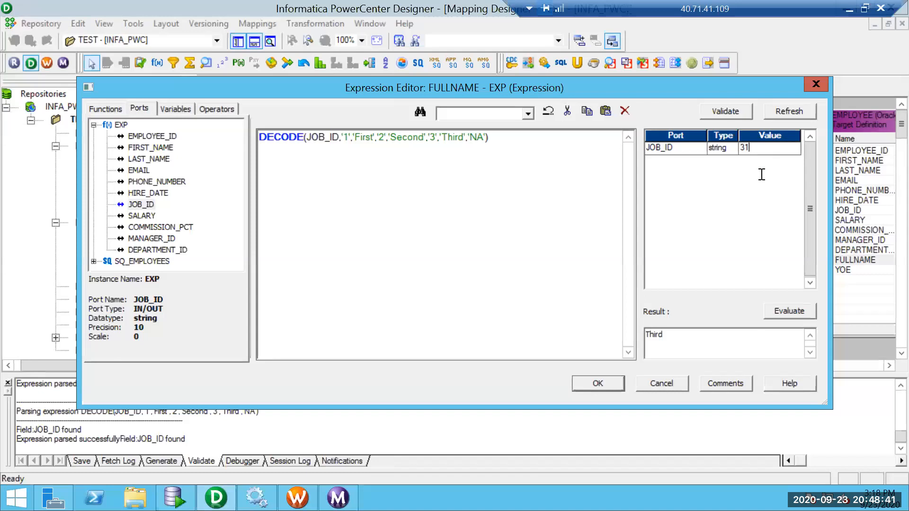
{"action": "left_click", "coordinate": [774, 312]}
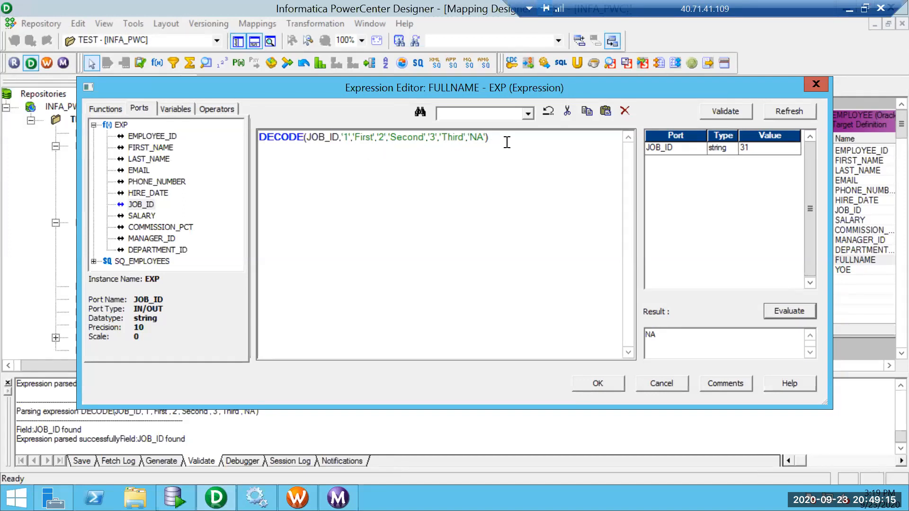
Clear the DECODE expression and insert the IIF function from the function list.
{"action": "key", "text": "ctrl+a"}
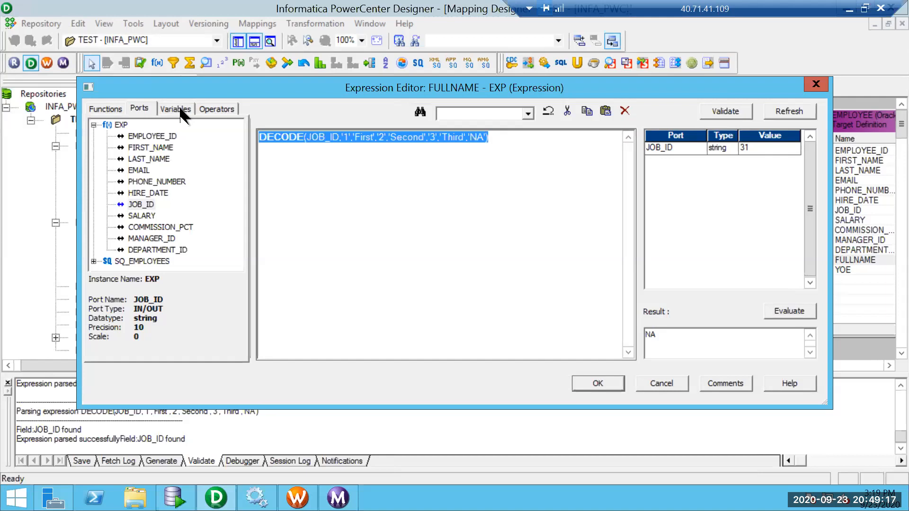
{"action": "key", "text": "Delete"}
{"action": "left_click", "coordinate": [106, 109]}
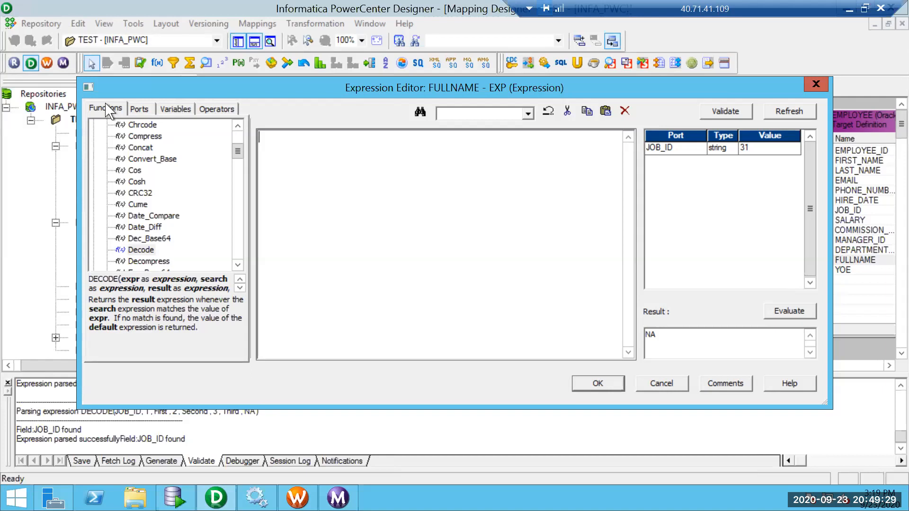
{"action": "left_click", "coordinate": [238, 265]}
{"action": "left_click", "coordinate": [242, 269]}
{"action": "left_click", "coordinate": [241, 269]}
{"action": "left_click", "coordinate": [241, 269]}
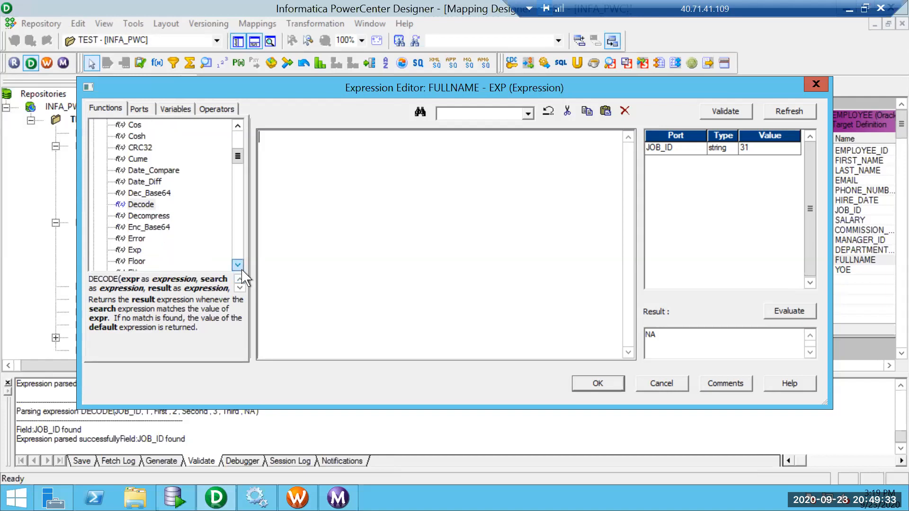
{"action": "left_click", "coordinate": [242, 269]}
{"action": "left_click", "coordinate": [241, 269]}
{"action": "left_click", "coordinate": [242, 269]}
{"action": "left_click", "coordinate": [241, 269]}
{"action": "left_click", "coordinate": [241, 269]}
{"action": "left_click", "coordinate": [241, 269]}
{"action": "left_click", "coordinate": [241, 268]}
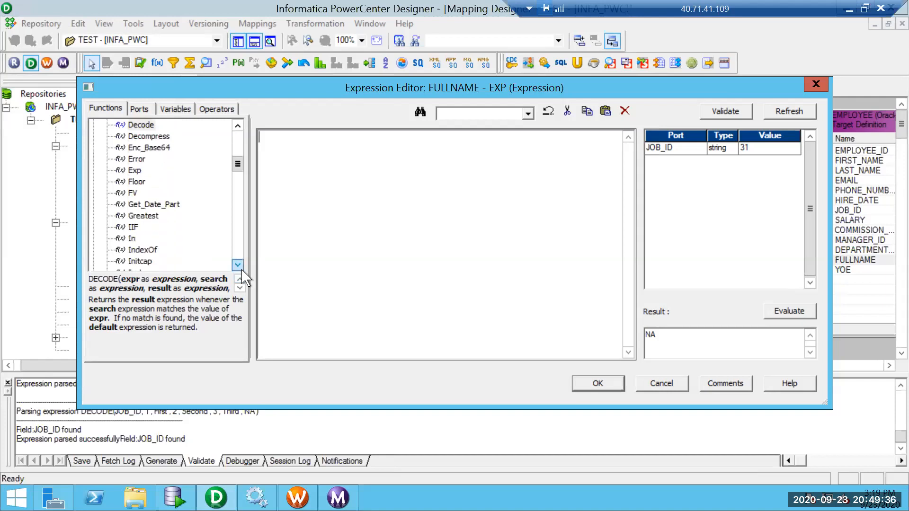
{"action": "double_click", "coordinate": [134, 226]}
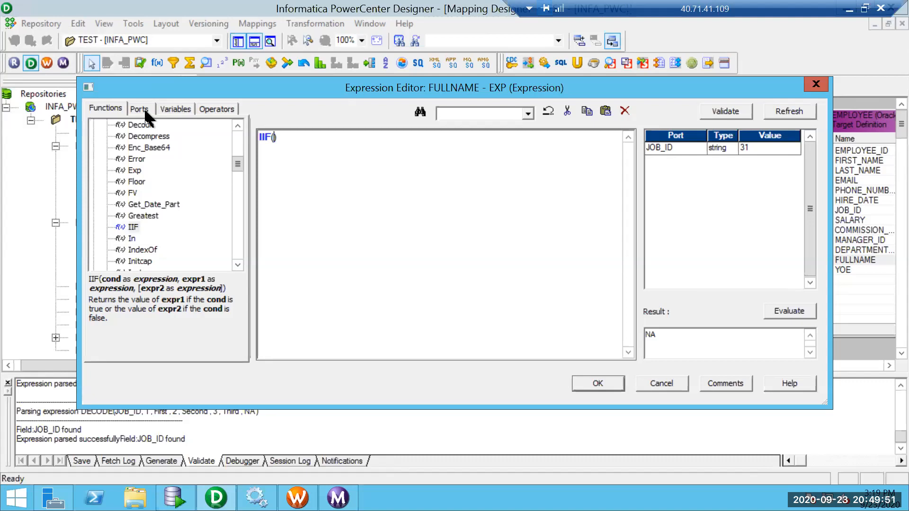
Enter ISNULL on the JOB_ID port as the condition of the IIF function.
{"action": "type", "text": "ISNULL()"}
{"action": "left_click", "coordinate": [138, 107]}
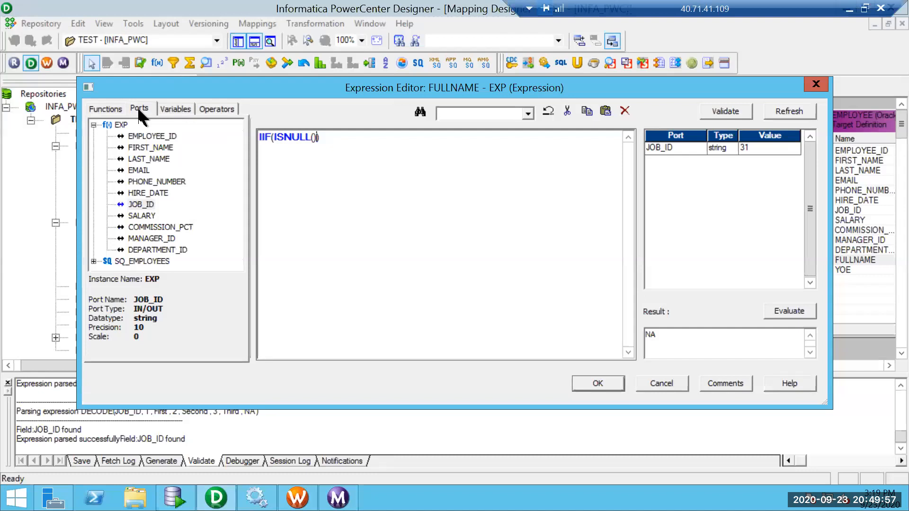
{"action": "double_click", "coordinate": [142, 205]}
{"action": "left_click", "coordinate": [321, 137]}
{"action": "key", "text": "Left"}
{"action": "key", "text": "BackSpace"}
{"action": "key", "text": "End"}
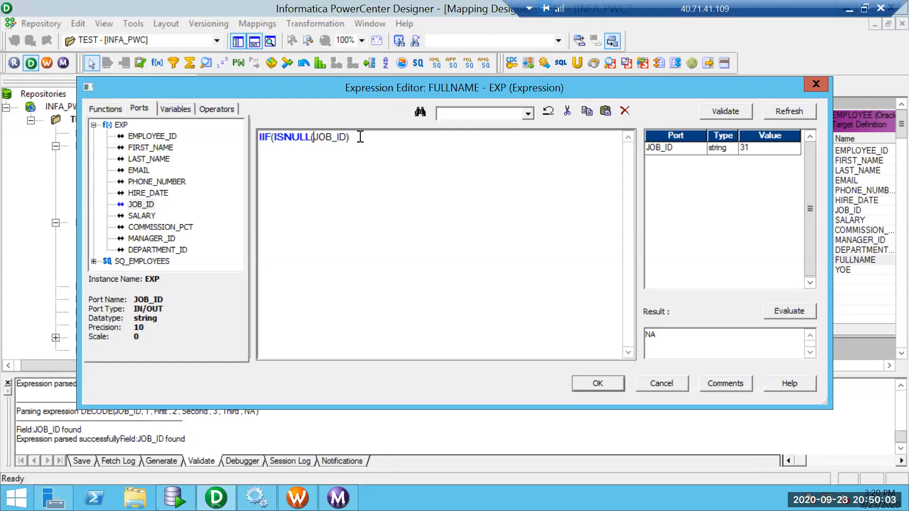
Set '-2' as the value the IIF function returns when JOB_ID is null.
{"action": "type", "text": "),1"}
{"action": "key", "text": "BackSpace"}
{"action": "type", "text": "'-2'"}
{"action": "type", "text": ","}
{"action": "type", "text": "'"}
{"action": "left_click_drag", "start_coordinate": [353, 137], "coordinate": [363, 170]}
{"action": "left_click", "coordinate": [363, 142]}
{"action": "left_click_drag", "start_coordinate": [353, 137], "coordinate": [363, 138]}
{"action": "left_click", "coordinate": [381, 176]}
Nest IIF(JOB_ID='','-1',JOB_ID) as the false result of the outer IIF function.
{"action": "type", "text": "IIF()"}
{"action": "key", "text": "Left"}
{"action": "type", "text": "JOB_ID='',-1,"}
{"action": "key", "text": "Left"}
{"action": "type", "text": "'"}
{"action": "key", "text": "Left"}
{"action": "key", "text": "Left"}
{"action": "type", "text": "'"}
{"action": "key", "text": "Right"}
{"action": "key", "text": "Right"}
{"action": "key", "text": "Right"}
{"action": "key", "text": "Delete"}
{"action": "double_click", "coordinate": [148, 204]}
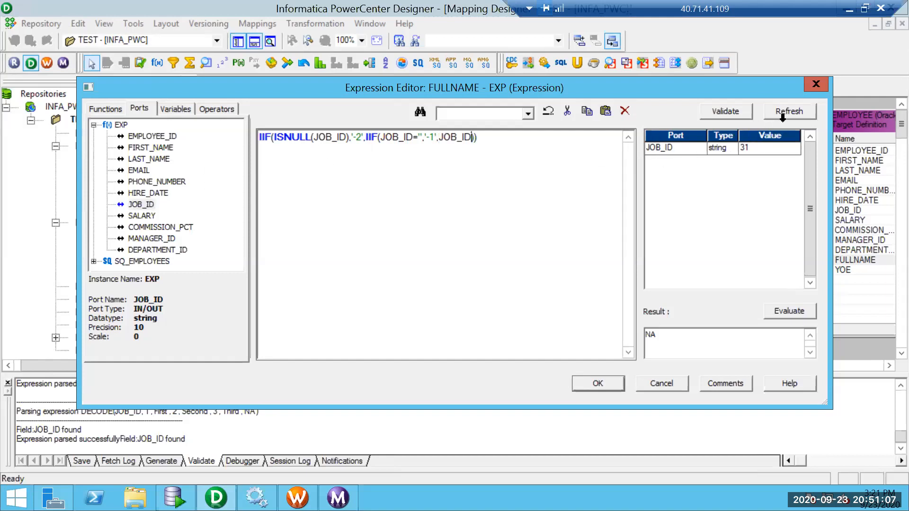
Validate the nested IIF expression and refresh its test port list.
{"action": "left_click", "coordinate": [731, 116]}
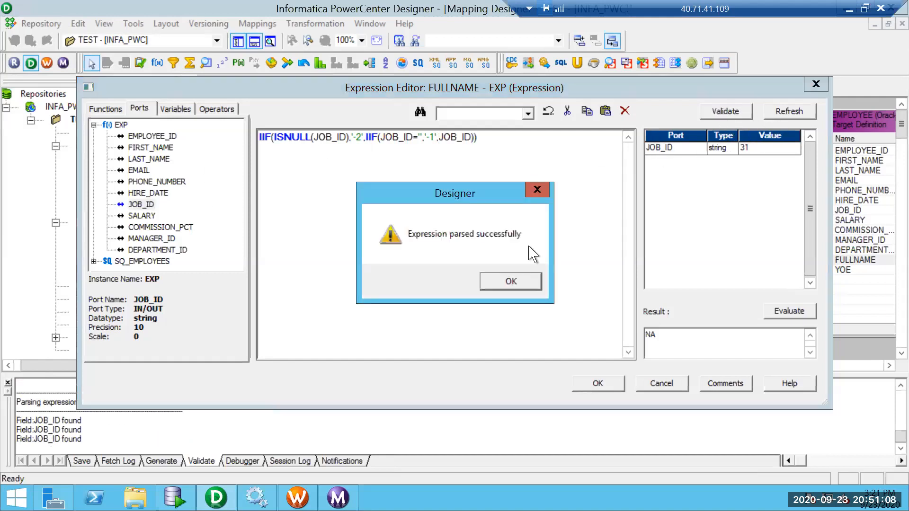
{"action": "left_click", "coordinate": [493, 275]}
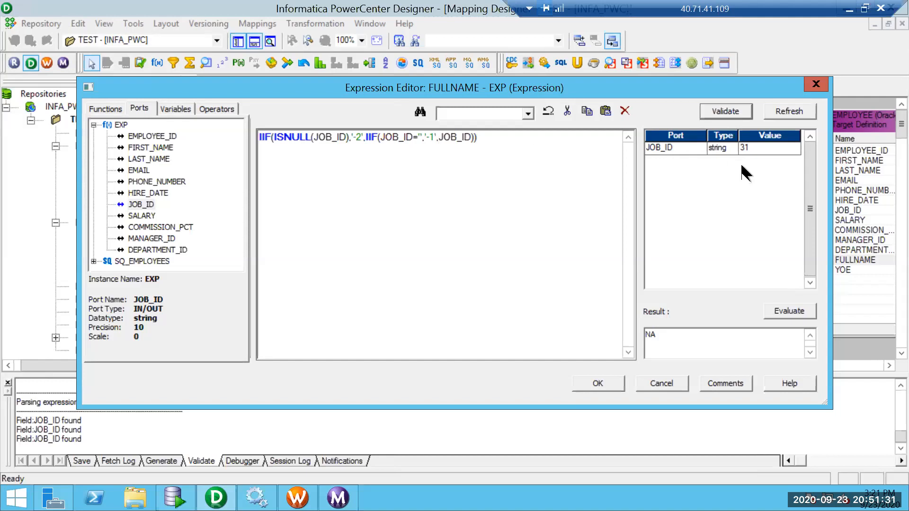
{"action": "left_click", "coordinate": [750, 148]}
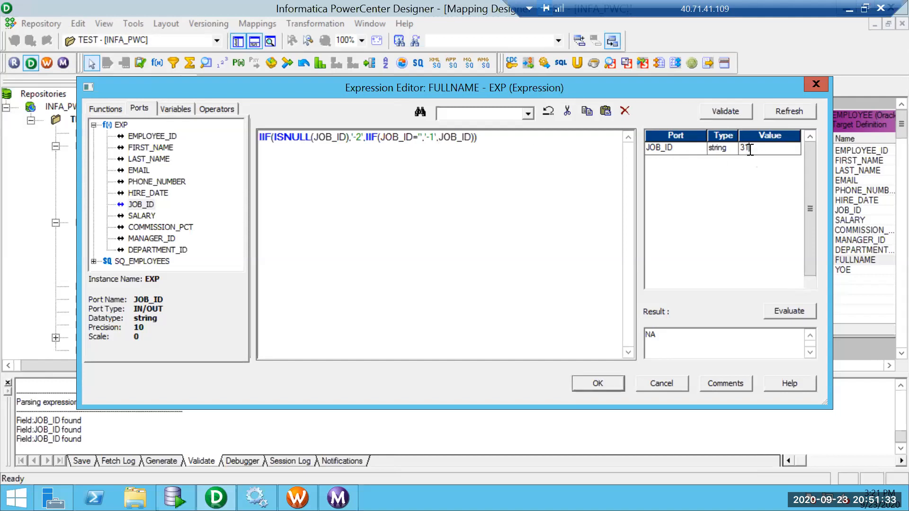
{"action": "left_click", "coordinate": [794, 114]}
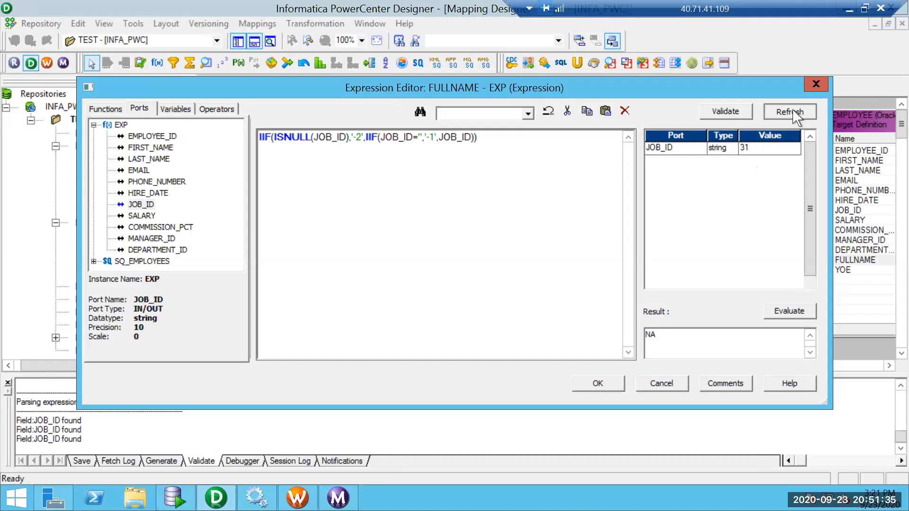
Evaluate the nested IIF expression with 1 as the JOB_ID test value.
{"action": "left_click", "coordinate": [766, 147]}
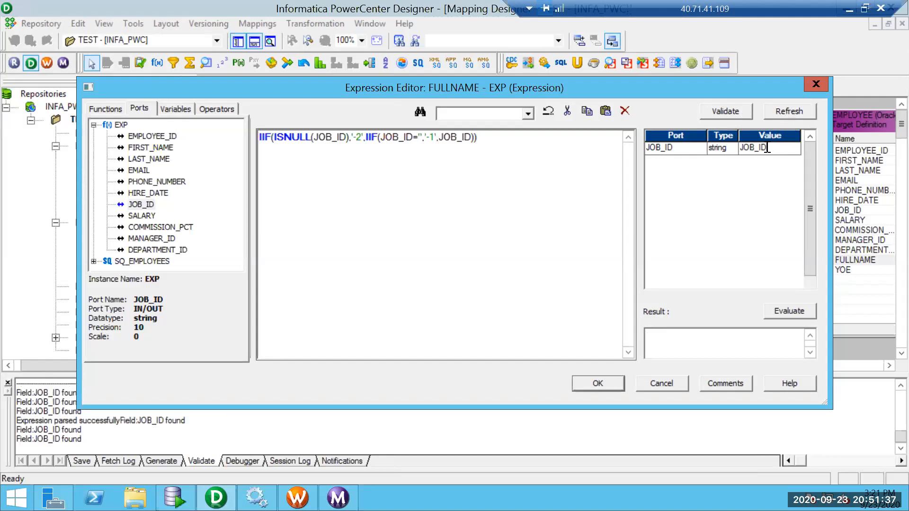
{"action": "left_click_drag", "start_coordinate": [767, 147], "coordinate": [707, 152]}
{"action": "key", "text": "BackSpace"}
{"action": "type", "text": "1"}
{"action": "left_click", "coordinate": [800, 313]}
Empty the JOB_ID test value and evaluate the nested IIF expression again.
{"action": "left_click", "coordinate": [747, 147]}
{"action": "key", "text": "BackSpace"}
{"action": "left_click", "coordinate": [797, 312]}
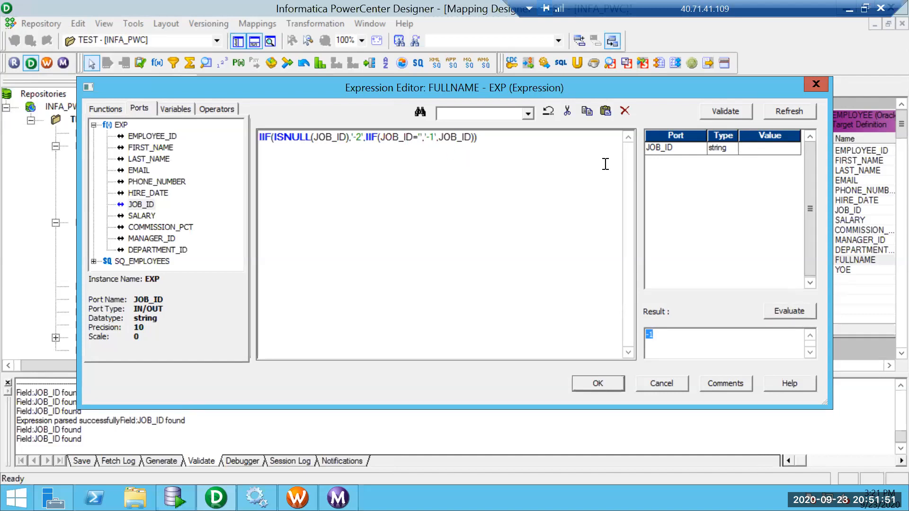
{"action": "left_click", "coordinate": [775, 146]}
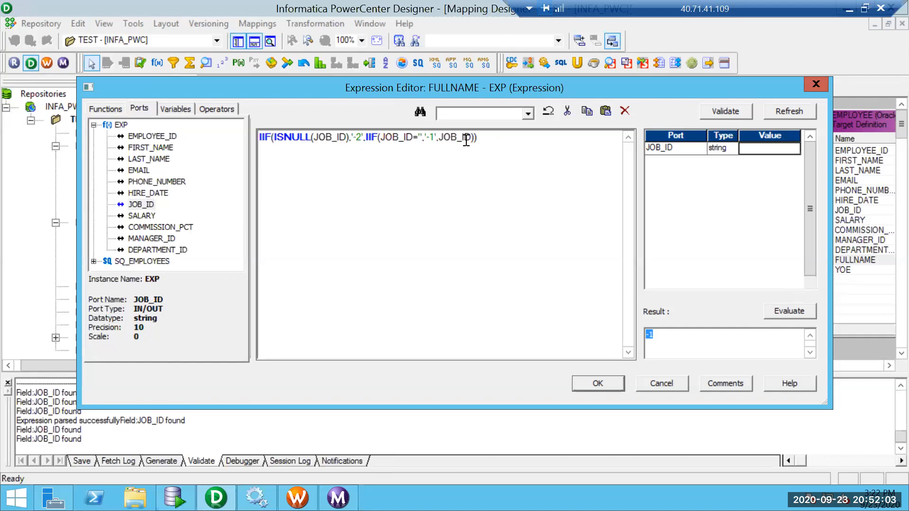
Extend the inner IIF condition with "and LENGTH(JOB_ID) !=0" after the empty-string comparison.
{"action": "left_click", "coordinate": [425, 138]}
{"action": "type", "text": "and "}
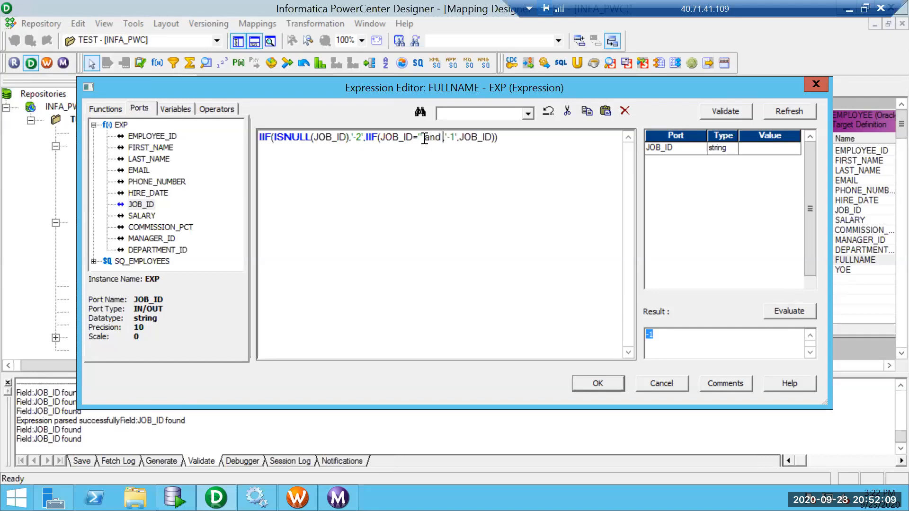
{"action": "type", "text": "jo"}
{"action": "key", "text": "BackSpace"}
{"action": "key", "text": "BackSpace"}
{"action": "type", "text": "LENGTH"}
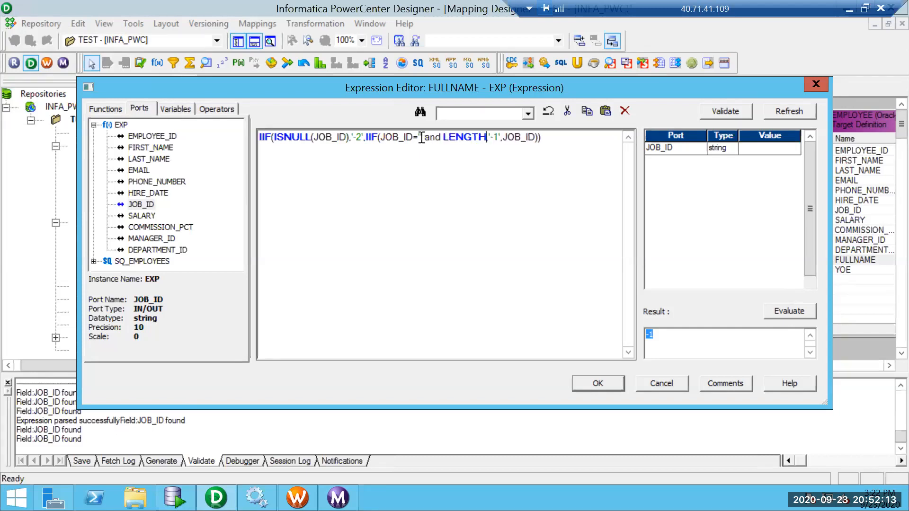
{"action": "type", "text": "(JOB_ID) !=0"}
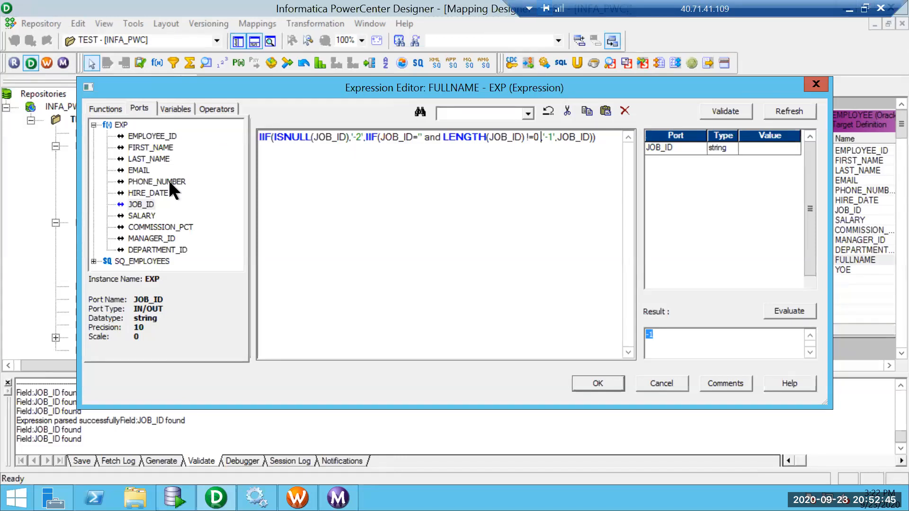
Clear the whole expression and insert the INSTR function from the function list.
{"action": "left_click", "coordinate": [330, 192]}
{"action": "key", "text": "ctrl+a"}
{"action": "key", "text": "Delete"}
{"action": "left_click", "coordinate": [106, 108]}
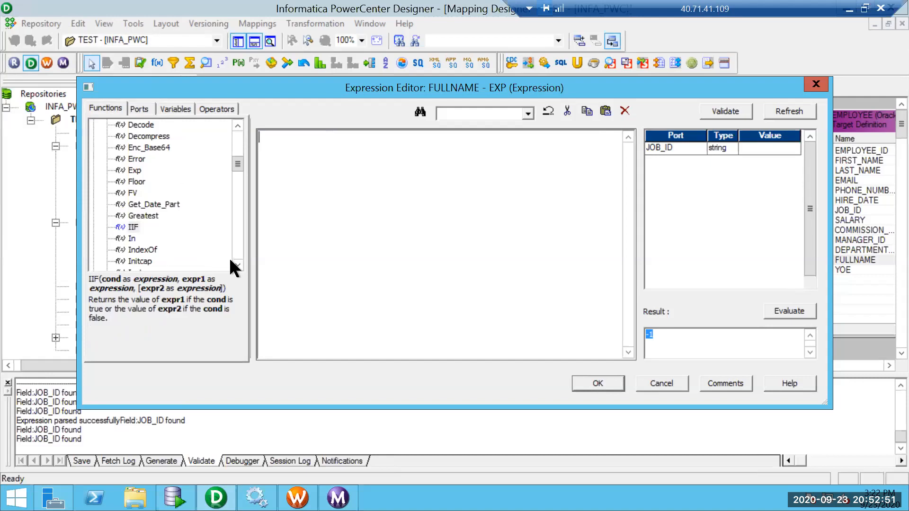
{"action": "left_click", "coordinate": [238, 265]}
{"action": "left_click", "coordinate": [238, 265]}
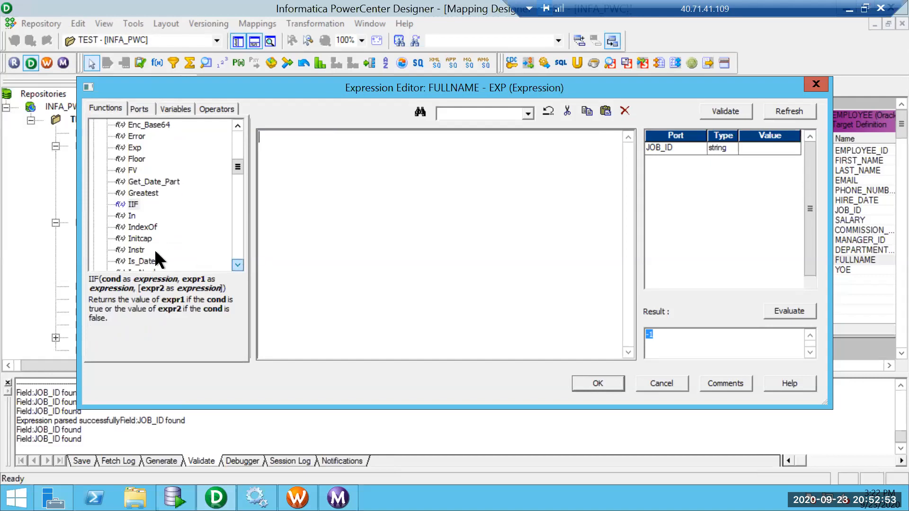
{"action": "double_click", "coordinate": [137, 248]}
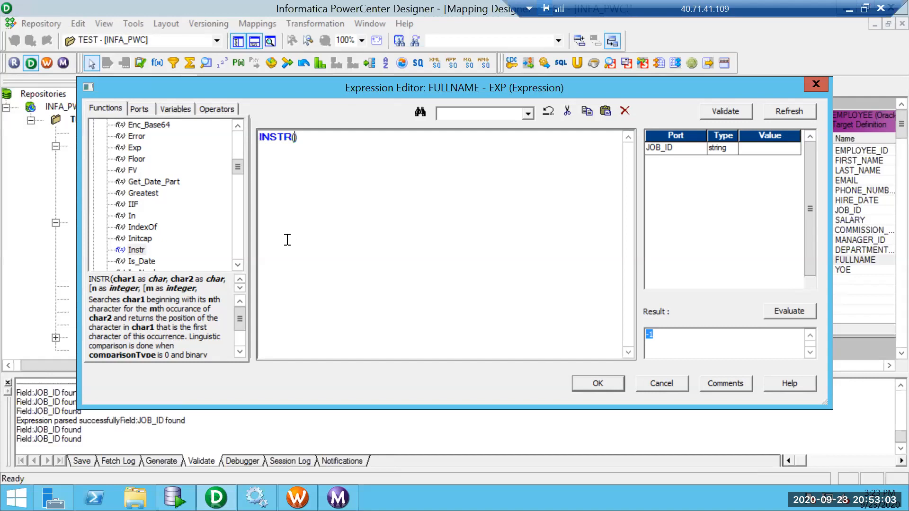
Complete the expression as INSTR(JOB_ID,'i') and validate it.
{"action": "type", "text": "JOB_"}
{"action": "type", "text": "ID,"}
{"action": "type", "text": "'"}
{"action": "type", "text": "I"}
{"action": "type", "text": "T"}
{"action": "left_click", "coordinate": [725, 111]}
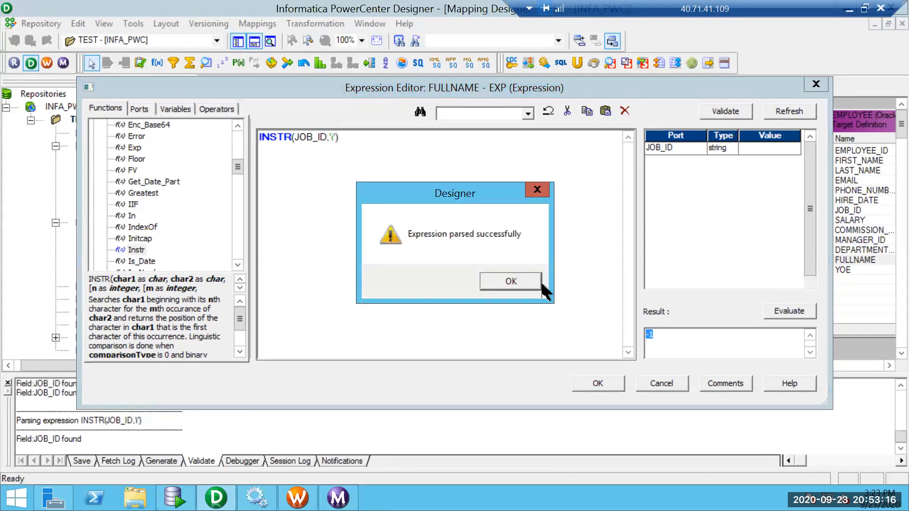
{"action": "left_click", "coordinate": [517, 280]}
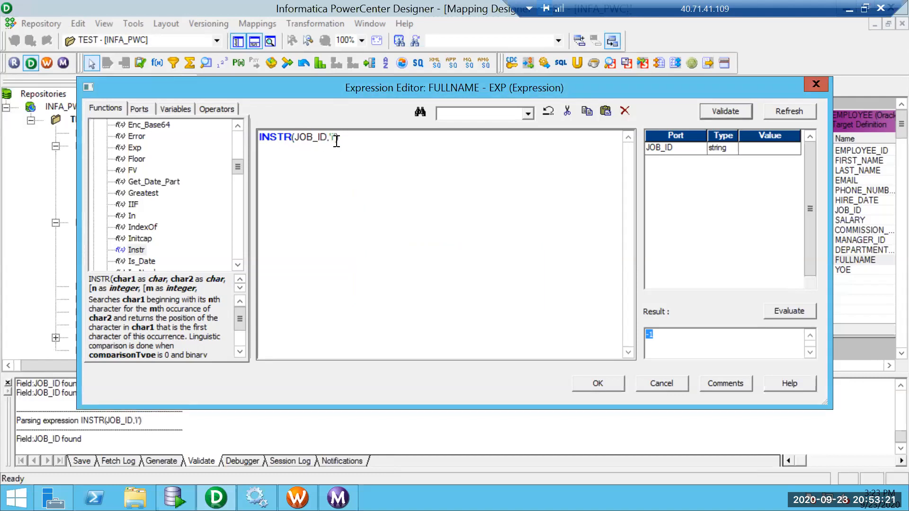
Refresh the test ports, set the JOB_ID test value to Pine and evaluate the INSTR expression.
{"action": "left_click", "coordinate": [775, 110]}
{"action": "left_click", "coordinate": [762, 137]}
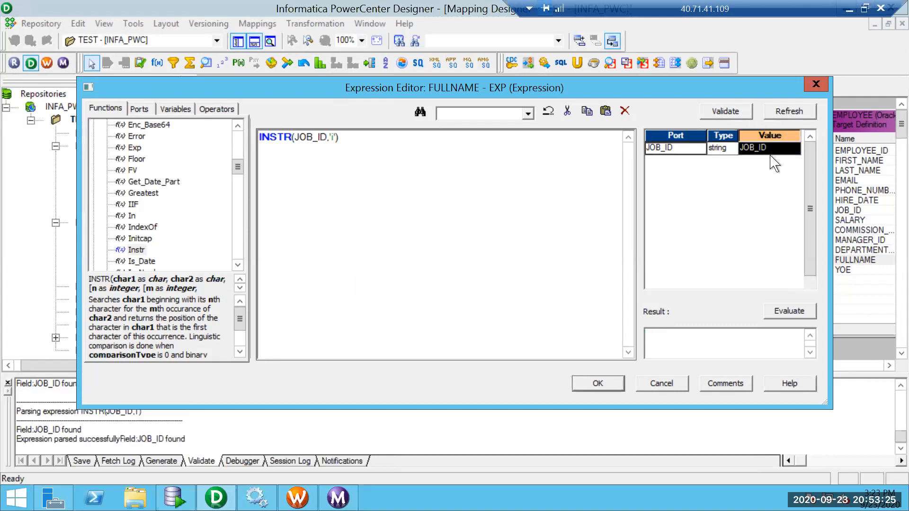
{"action": "left_click", "coordinate": [769, 156]}
{"action": "left_click", "coordinate": [766, 146]}
{"action": "key", "text": "shift+Home"}
{"action": "key", "text": "BackSpace"}
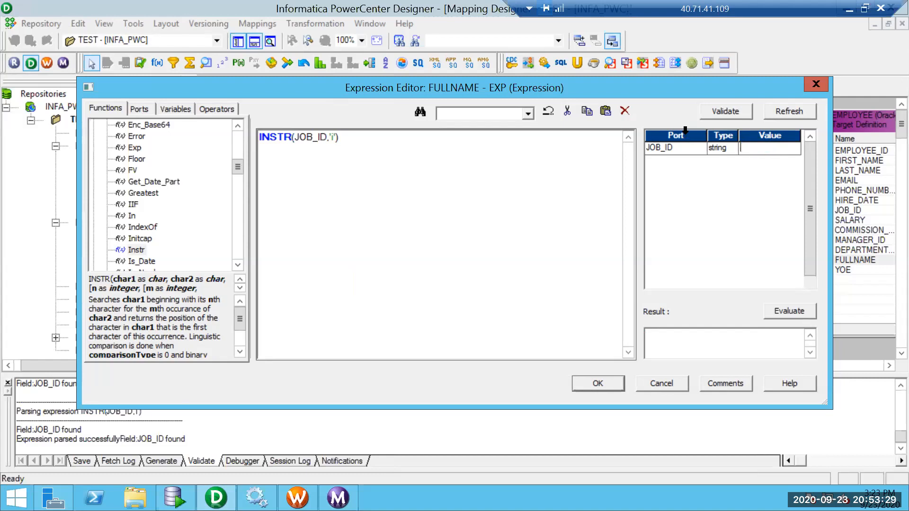
{"action": "type", "text": "Pine"}
{"action": "left_click", "coordinate": [805, 312]}
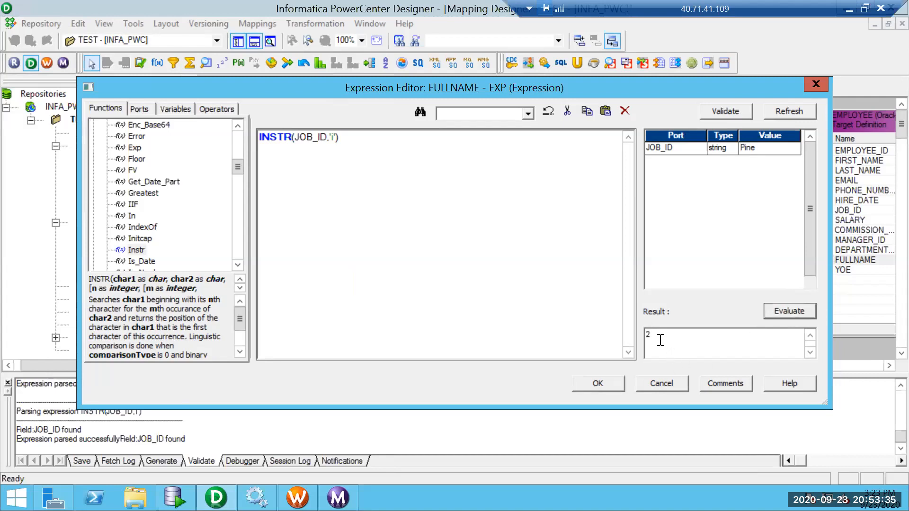
Replace the JOB_ID test value with Paint and evaluate the INSTR expression.
{"action": "left_click", "coordinate": [745, 150]}
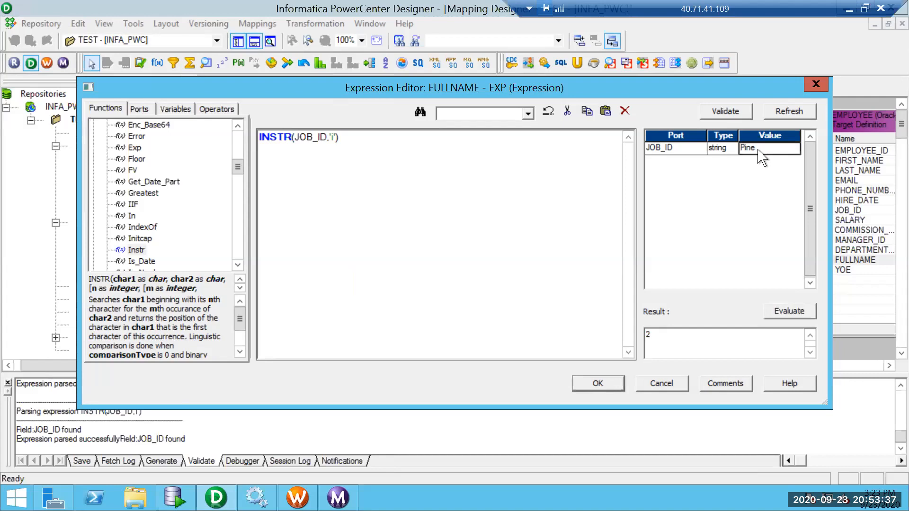
{"action": "key", "text": "shift+Home"}
{"action": "key", "text": "Right"}
{"action": "key", "text": "End"}
{"action": "key", "text": "BackSpace"}
{"action": "key", "text": "BackSpace"}
{"action": "key", "text": "BackSpace"}
{"action": "key", "text": "BackSpace"}
{"action": "type", "text": "Paint"}
{"action": "left_click", "coordinate": [789, 311]}
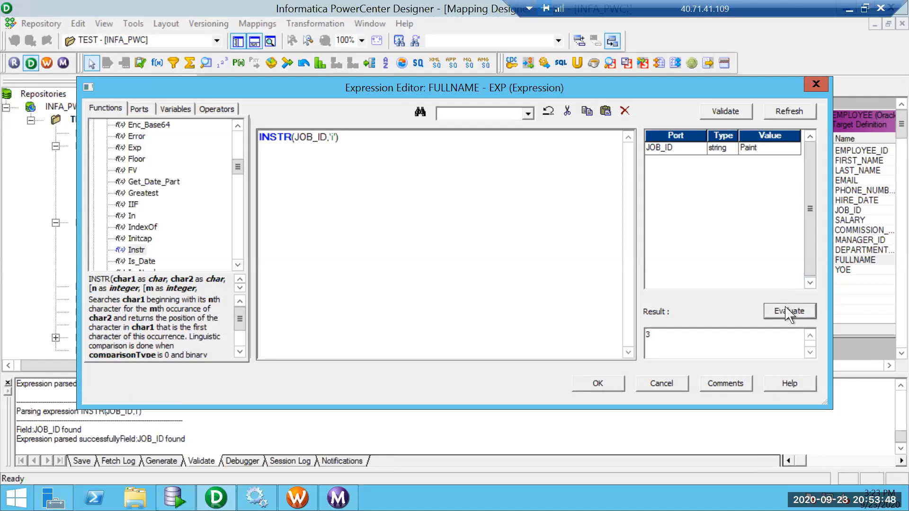
Extend the JOB_ID test value to Painting and evaluate the INSTR expression.
{"action": "left_click", "coordinate": [757, 147]}
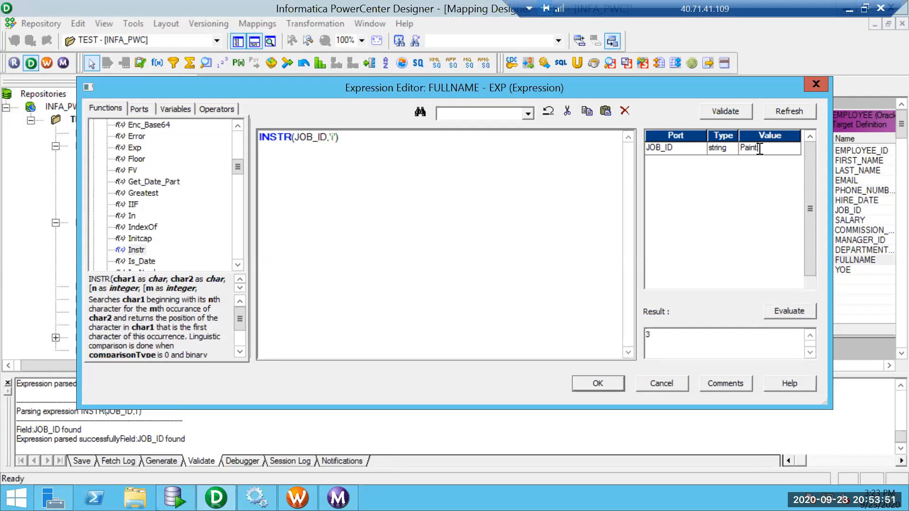
{"action": "type", "text": "ing"}
{"action": "left_click", "coordinate": [785, 314]}
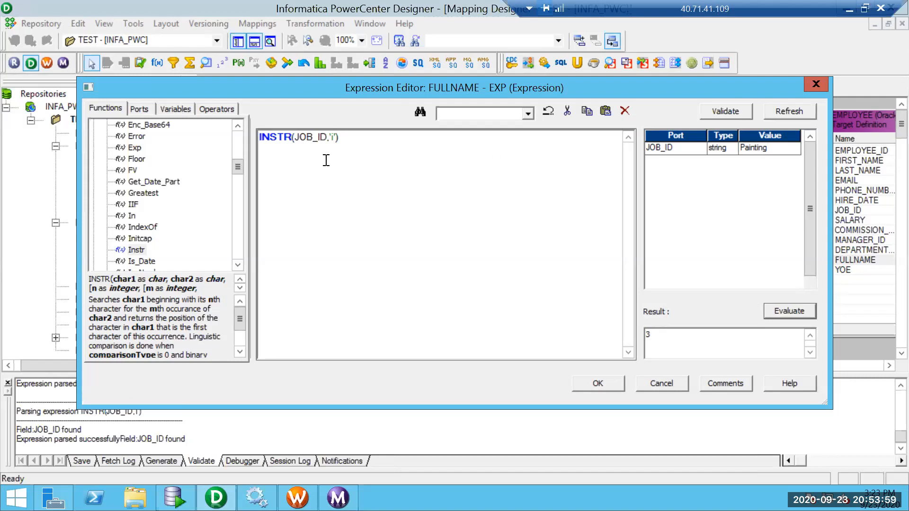
Add -1 as the third INSTR argument and validate the changed expression.
{"action": "left_click", "coordinate": [336, 138]}
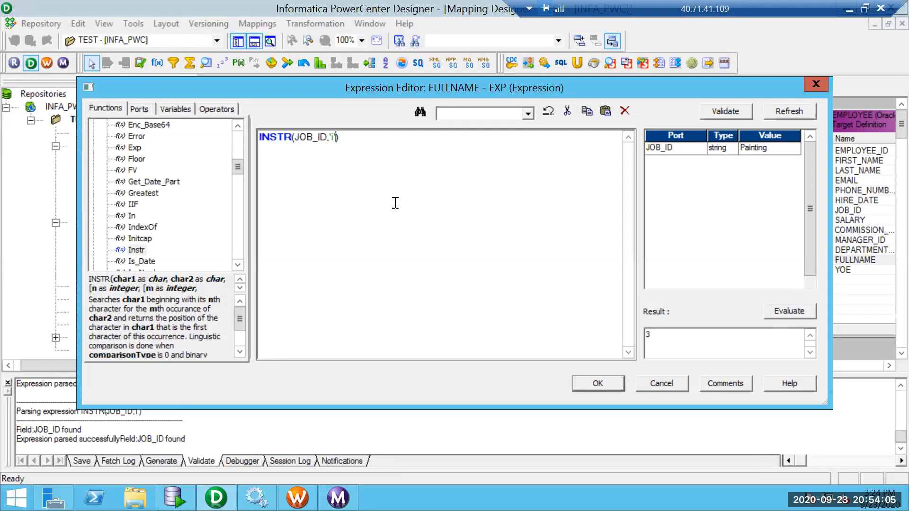
{"action": "type", "text": ",-1"}
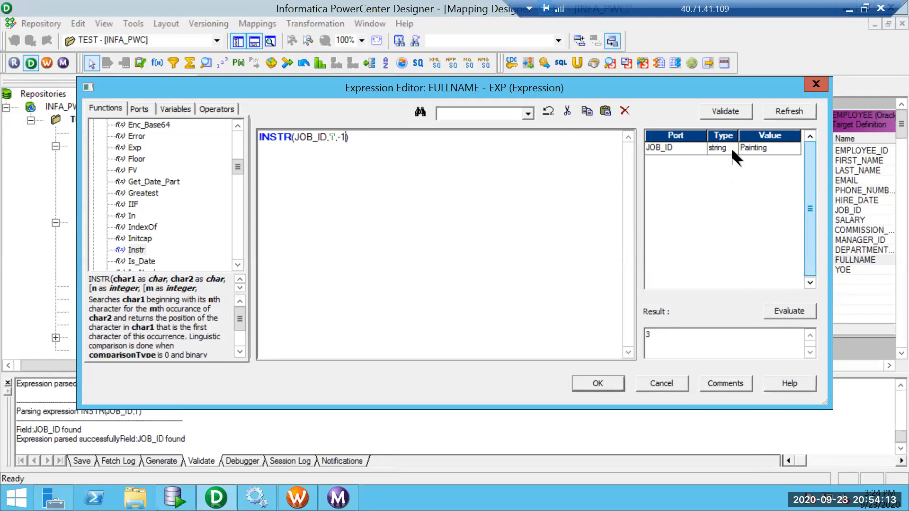
{"action": "left_click", "coordinate": [776, 311]}
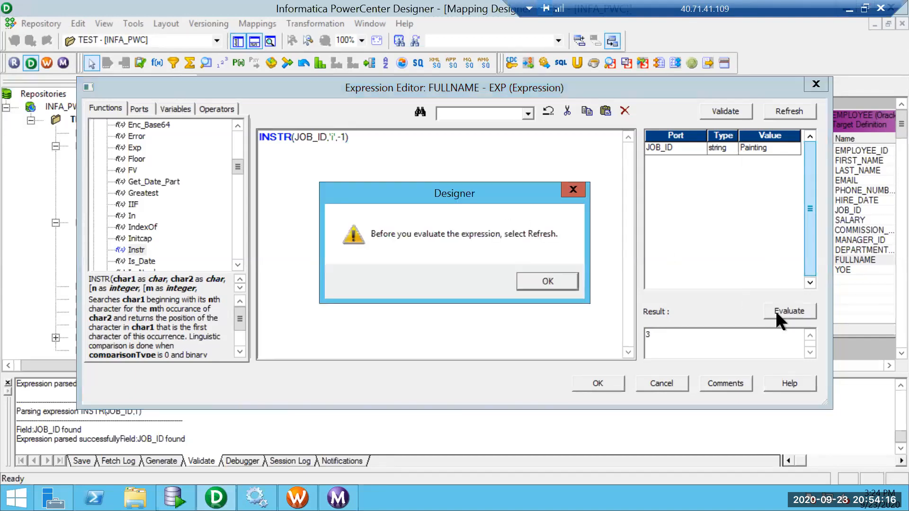
{"action": "left_click", "coordinate": [537, 283]}
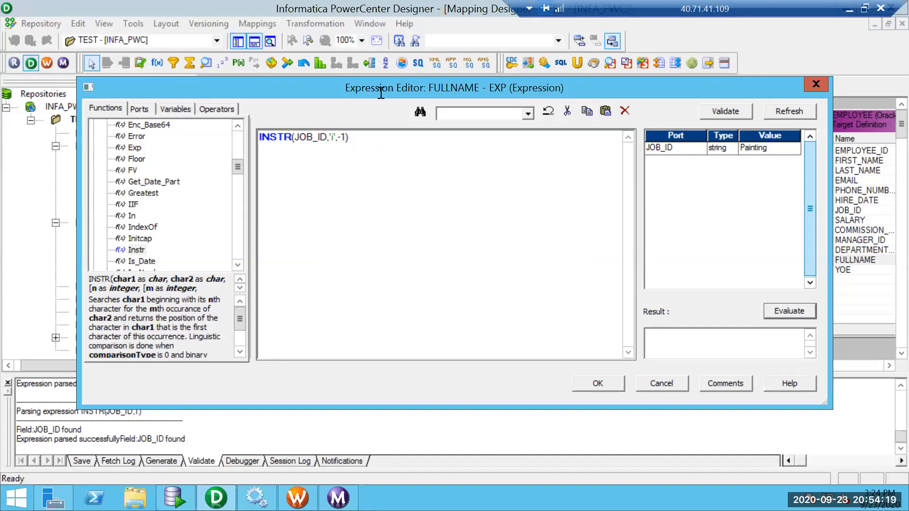
{"action": "left_click", "coordinate": [731, 110]}
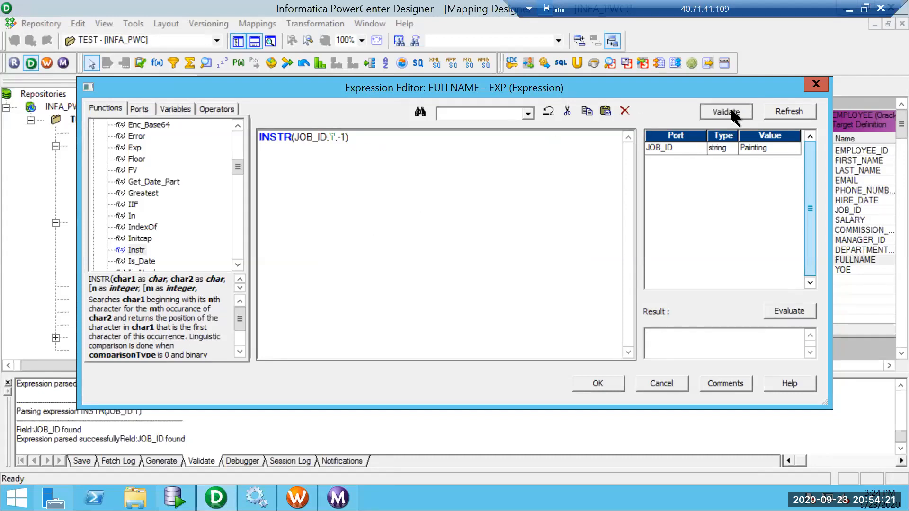
{"action": "left_click", "coordinate": [534, 268]}
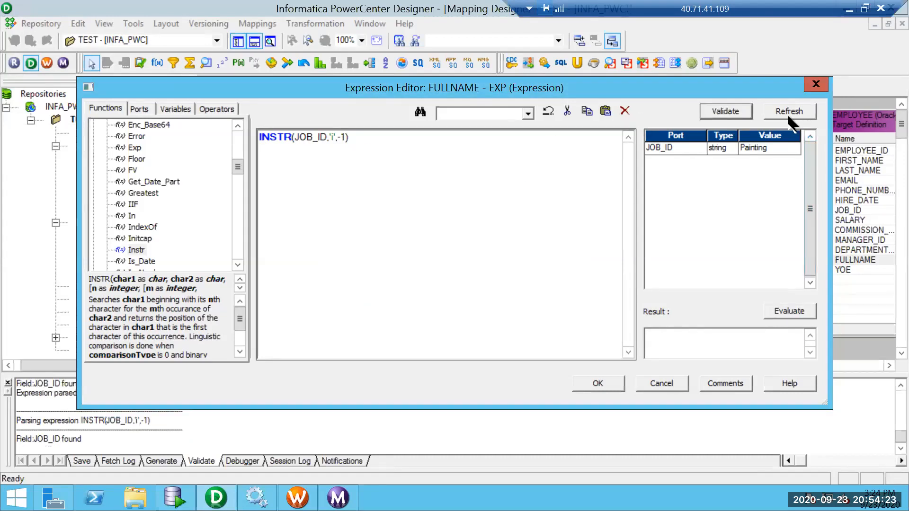
Refresh the test ports and evaluate INSTR(JOB_ID,'i',-1) with Painting as the JOB_ID test value.
{"action": "left_click", "coordinate": [790, 112]}
{"action": "left_click", "coordinate": [777, 155]}
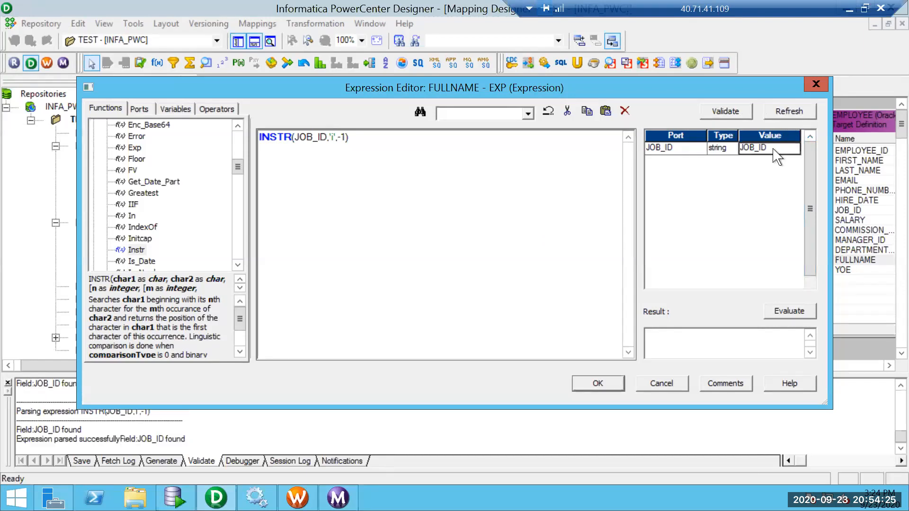
{"action": "left_click", "coordinate": [766, 147]}
{"action": "left_click_drag", "start_coordinate": [797, 149], "coordinate": [591, 131]}
{"action": "type", "text": "Painting"}
{"action": "left_click", "coordinate": [788, 312]}
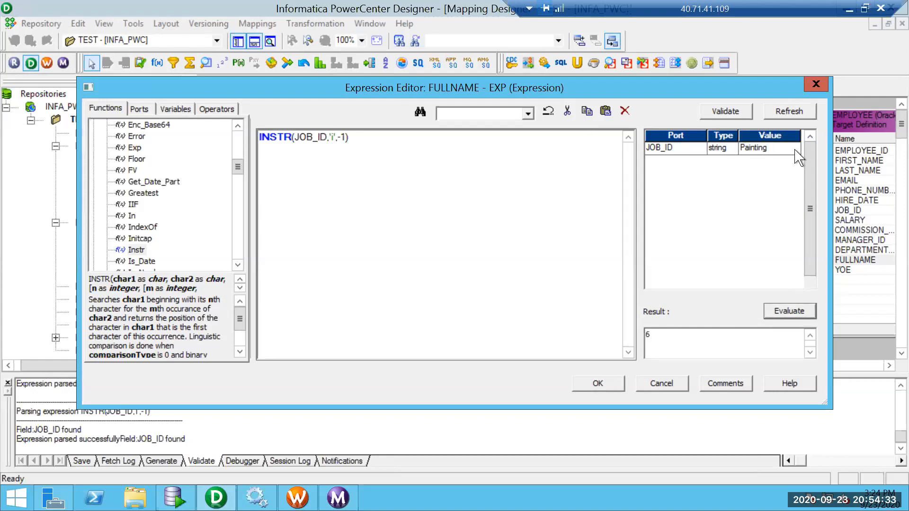
Change the JOB_ID test value to Paiiinting and evaluate the backward INSTR search.
{"action": "left_click", "coordinate": [752, 147]}
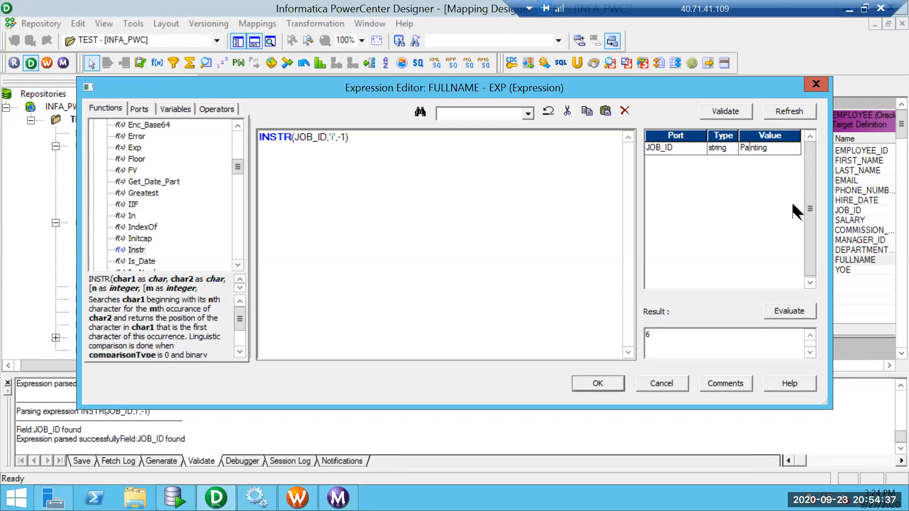
{"action": "type", "text": "O"}
{"action": "key", "text": "BackSpace"}
{"action": "type", "text": "II"}
{"action": "key", "text": "BackSpace"}
{"action": "key", "text": "BackSpace"}
{"action": "type", "text": "I"}
{"action": "left_click", "coordinate": [788, 312]}
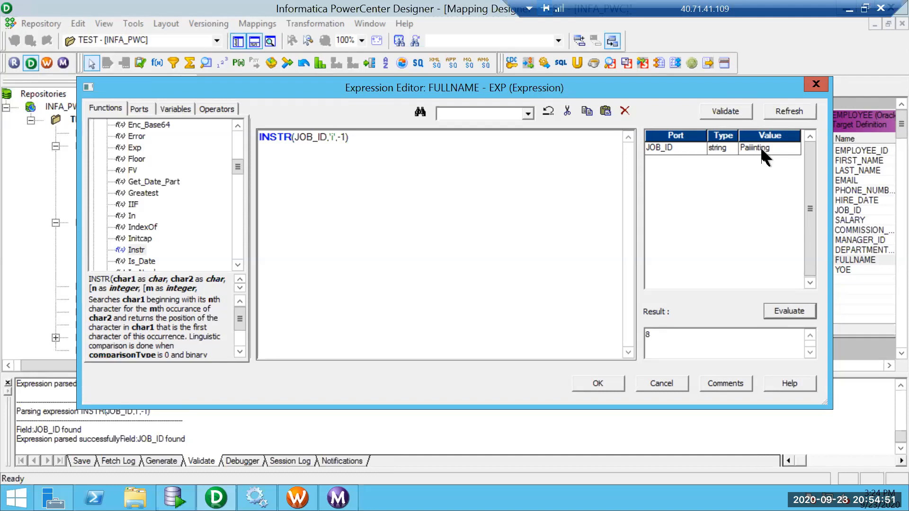
Remove the extra letters so the JOB_ID test value reads Painting, and evaluate the expression.
{"action": "left_click", "coordinate": [751, 147]}
{"action": "key", "text": "BackSpace"}
{"action": "key", "text": "BackSpace"}
{"action": "left_click", "coordinate": [797, 315]}
Replace the 'i' search character in the INSTR expression with a space.
{"action": "left_click", "coordinate": [332, 137]}
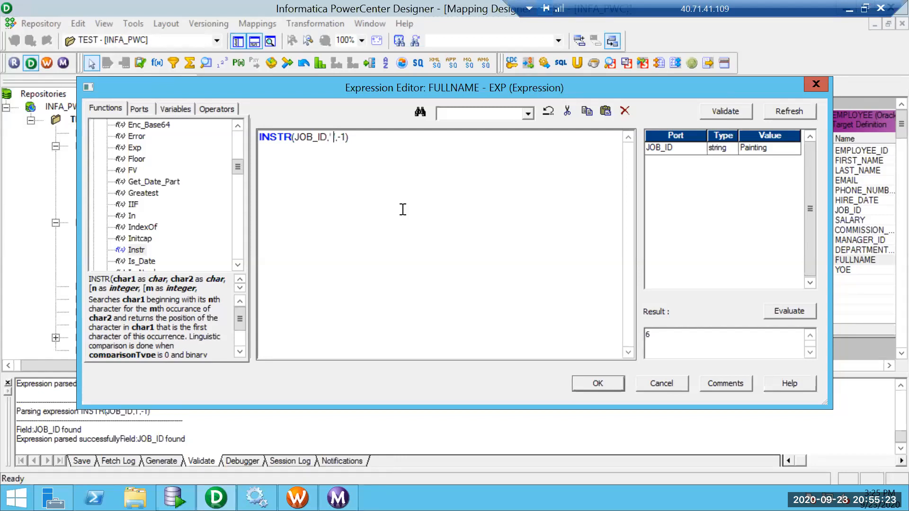
{"action": "double_click", "coordinate": [325, 138]}
{"action": "left_click_drag", "start_coordinate": [299, 140], "coordinate": [297, 140]}
{"action": "key", "text": "shift+Left"}
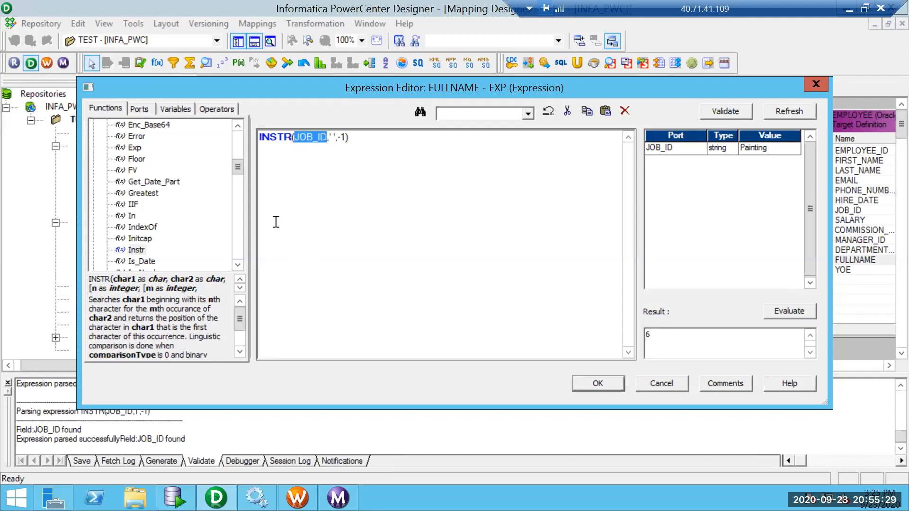
{"action": "left_click", "coordinate": [291, 168]}
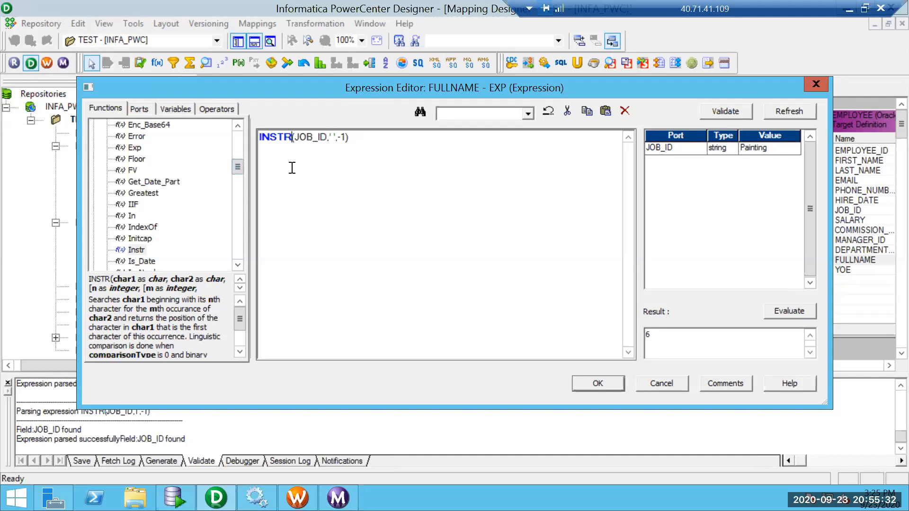
Replace the space search character in the INSTR expression with an underscore.
{"action": "left_click", "coordinate": [332, 138]}
{"action": "key", "text": "Delete"}
{"action": "type", "text": "_"}
Wrap the INSTR call in a substring function so the expression reads SUBSTR(JOB_ID,1,INSTR(JOB_ID,'_',-1)-1).
{"action": "left_click", "coordinate": [263, 139]}
{"action": "type", "text": "SUBSTRIN"}
{"action": "type", "text": "G"}
{"action": "key", "text": "BackSpace"}
{"action": "key", "text": "BackSpace"}
{"action": "key", "text": "BackSpace"}
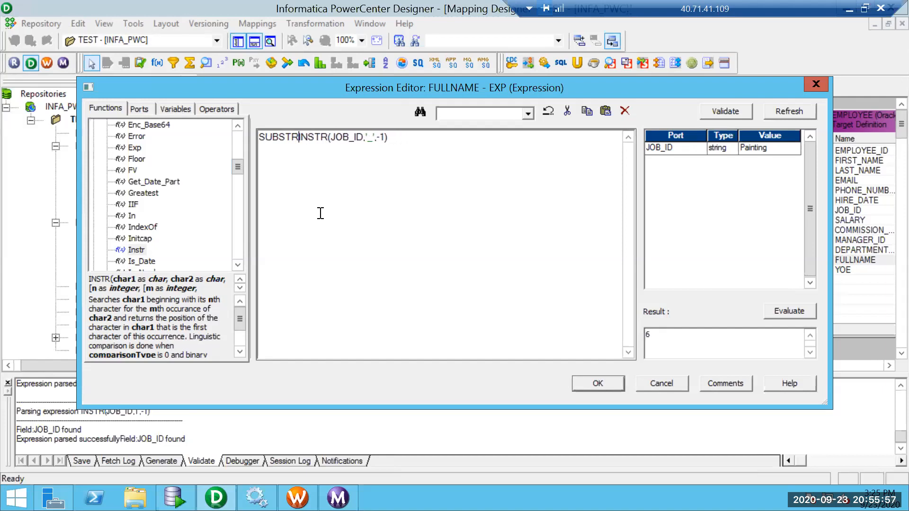
{"action": "type", "text": "("}
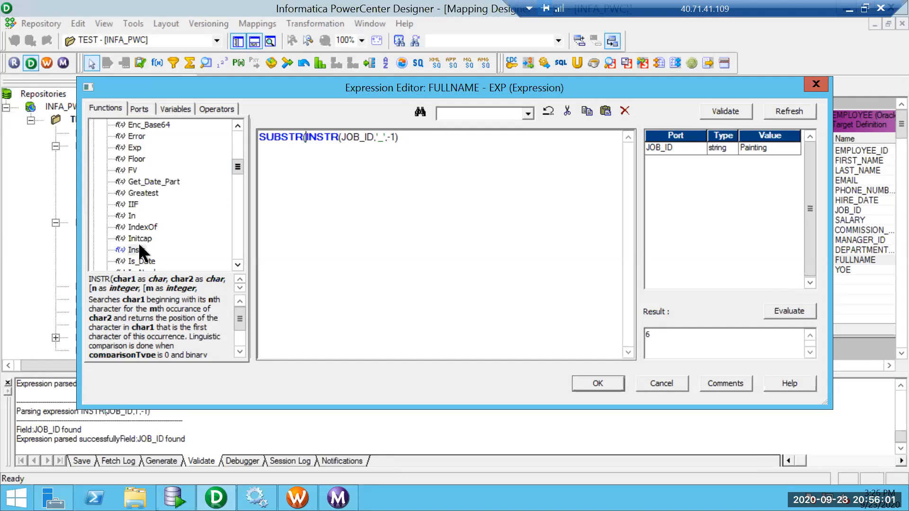
{"action": "left_click", "coordinate": [139, 109]}
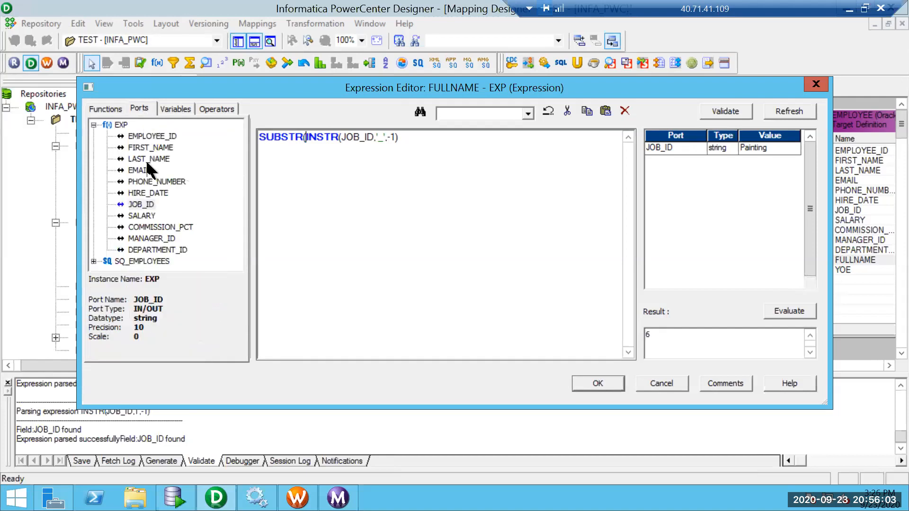
{"action": "double_click", "coordinate": [146, 201]}
{"action": "type", "text": ",1,"}
{"action": "left_click", "coordinate": [513, 160]}
{"action": "type", "text": "-1)"}
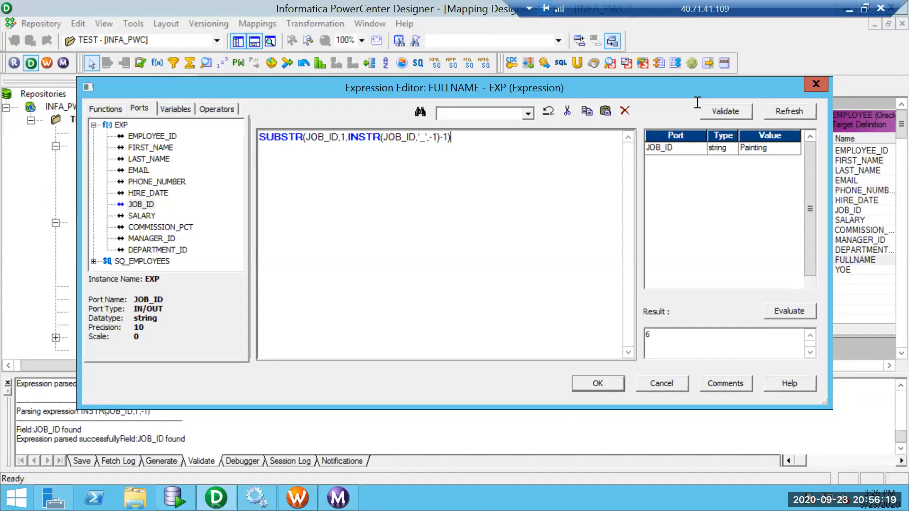
Refresh the test ports, set the JOB_ID test value to BR_101 and evaluate the SUBSTR expression.
{"action": "left_click", "coordinate": [781, 113]}
{"action": "left_click", "coordinate": [766, 146]}
{"action": "left_click_drag", "start_coordinate": [768, 149], "coordinate": [643, 136]}
{"action": "key", "text": "BackSpace"}
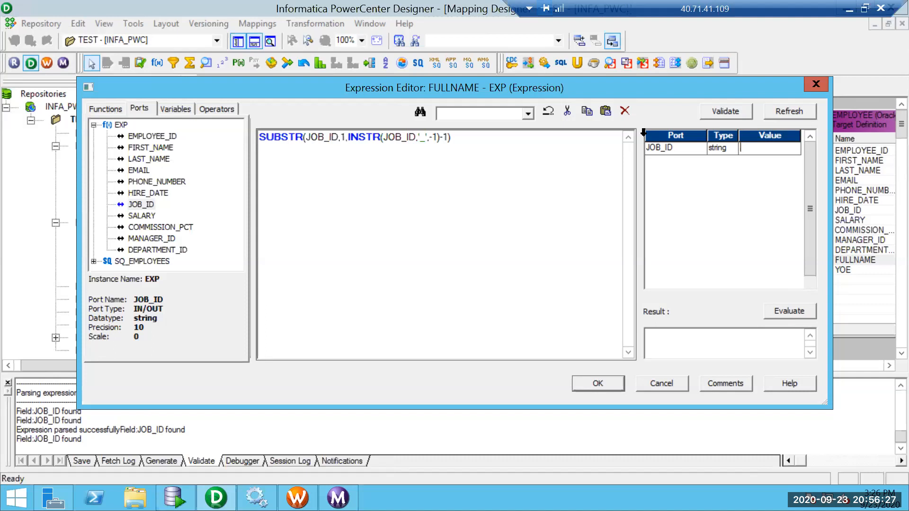
{"action": "type", "text": "BR_101"}
{"action": "left_click", "coordinate": [781, 314]}
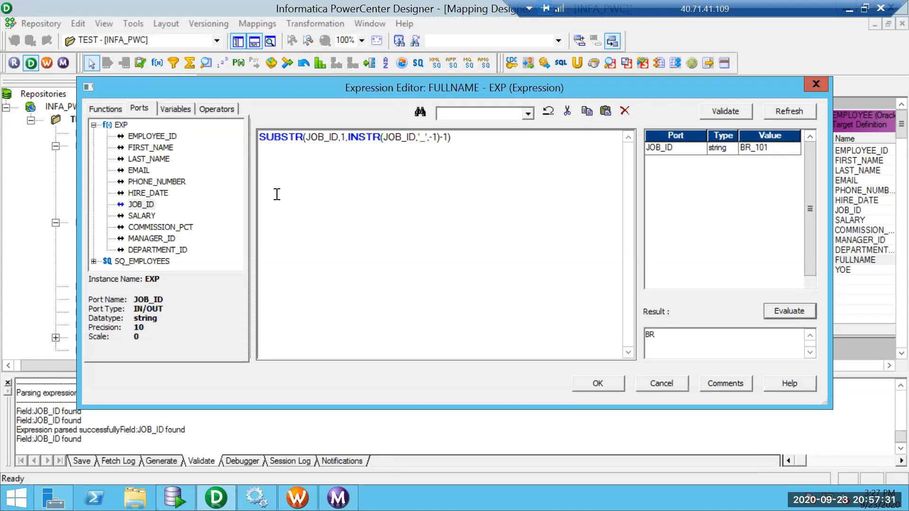
Change the JOB_ID test value to BRI_101 and evaluate the SUBSTR expression.
{"action": "left_click", "coordinate": [752, 147]}
{"action": "left_click", "coordinate": [752, 146]}
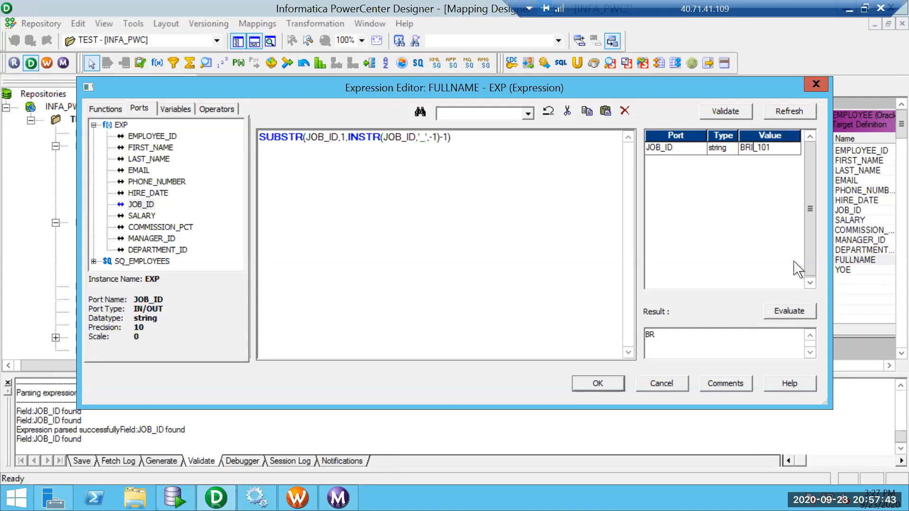
{"action": "left_click", "coordinate": [791, 312]}
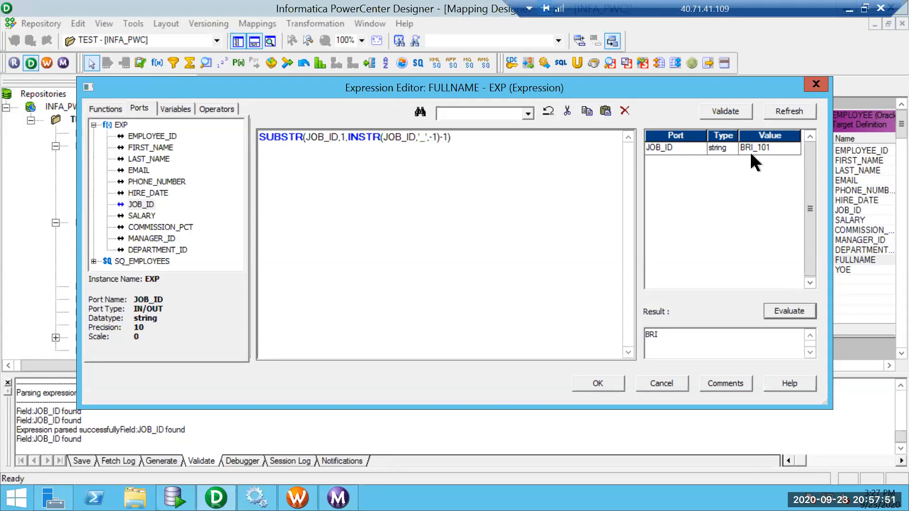
Copy the INSTR(JOB_ID,'_',-1)-1 argument and replace it with 2 in the SUBSTR expression.
{"action": "left_click_drag", "start_coordinate": [350, 139], "coordinate": [450, 138]}
{"action": "key", "text": "ctrl+c"}
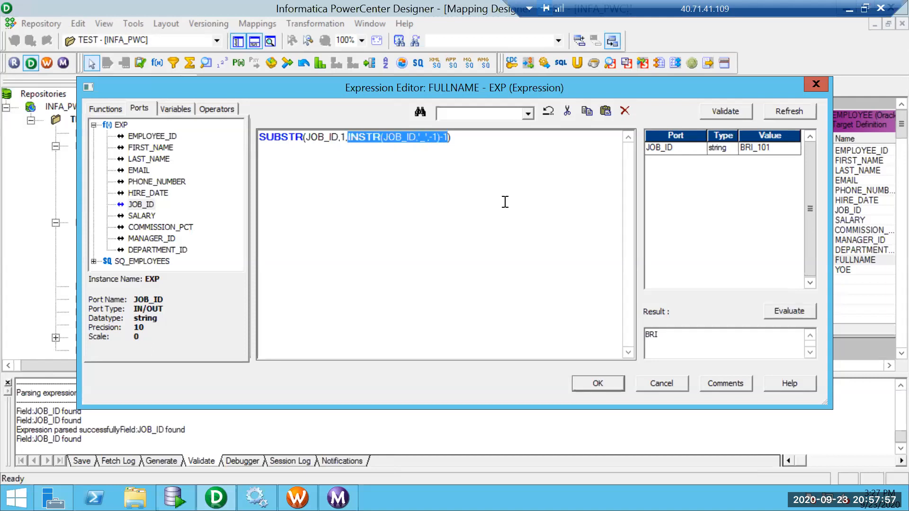
{"action": "key", "text": "BackSpace"}
{"action": "type", "text": "2"}
Refresh the test ports and evaluate SUBSTR(JOB_ID,1,2) with BRI_101 as the JOB_ID test value.
{"action": "left_click", "coordinate": [782, 111]}
{"action": "left_click", "coordinate": [768, 149]}
{"action": "left_click_drag", "start_coordinate": [767, 149], "coordinate": [630, 117]}
{"action": "type", "text": "BRI_101"}
{"action": "left_click", "coordinate": [777, 312]}
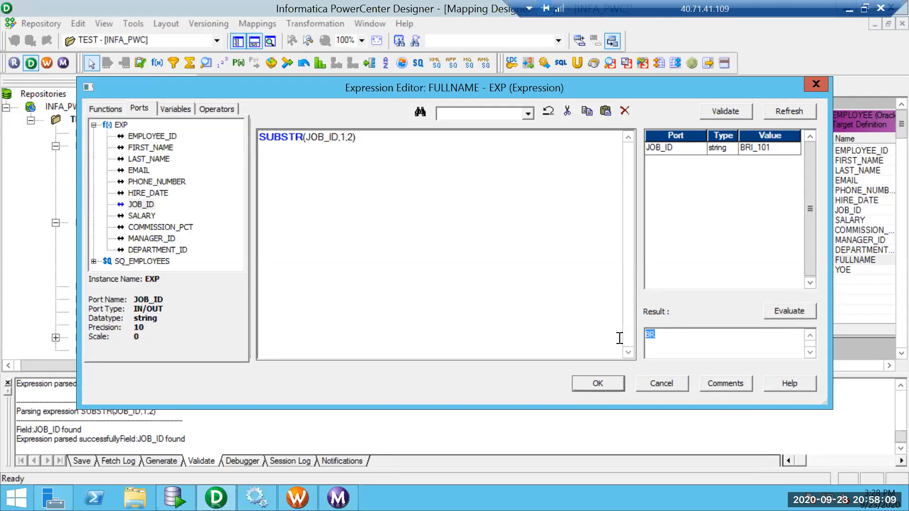
Replace the length argument 2 in SUBSTR with the copied INSTR(JOB_ID,'_',-1)-1.
{"action": "left_click", "coordinate": [350, 137]}
{"action": "key", "text": "Delete"}
{"action": "key", "text": "ctrl+v"}
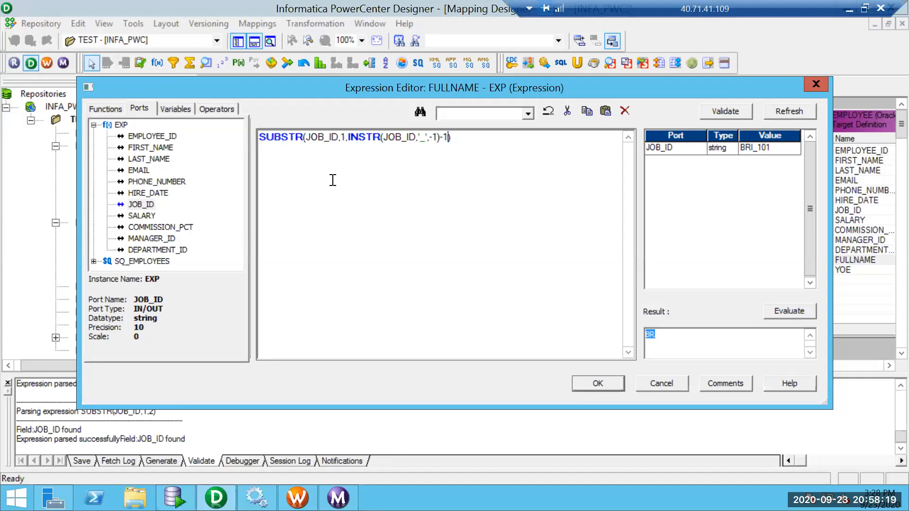
Review the function descriptions of Is_Date, Is_Number, Is_Spaces, IsNull and Last_Day.
{"action": "left_click", "coordinate": [106, 109]}
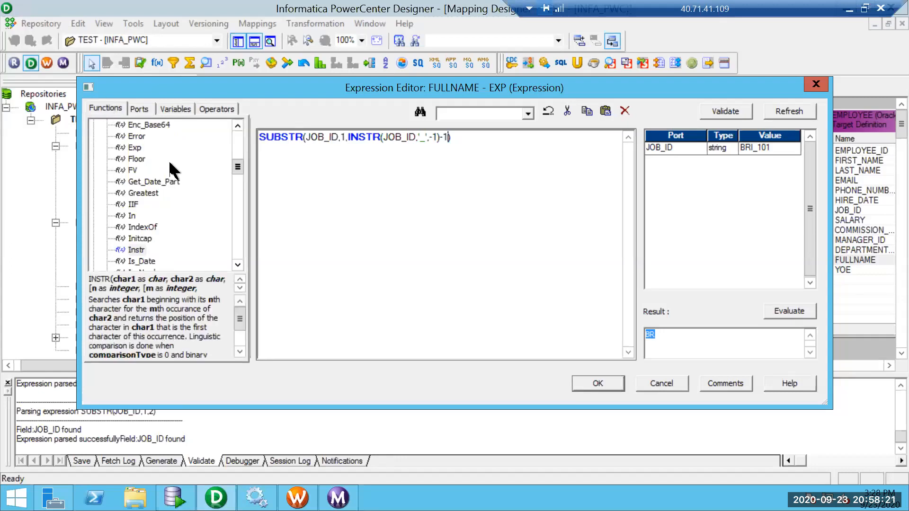
{"action": "left_click", "coordinate": [238, 265]}
{"action": "left_click", "coordinate": [238, 265]}
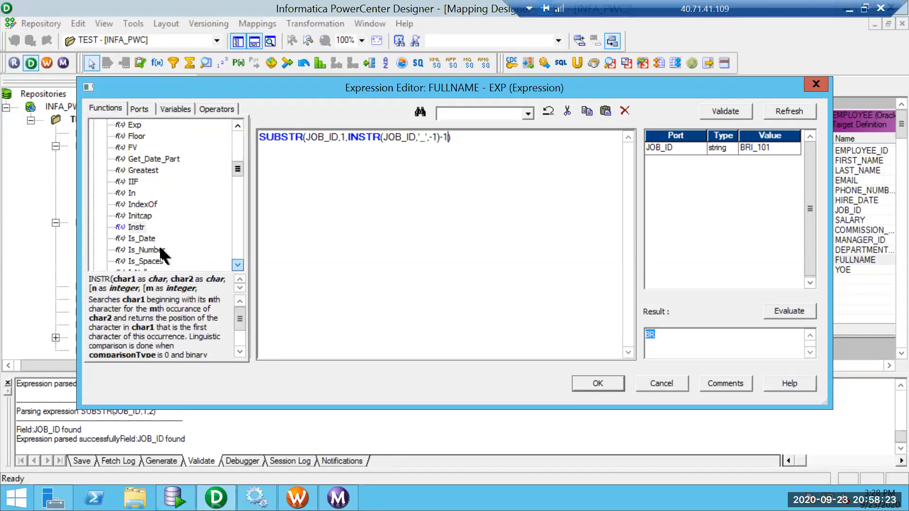
{"action": "left_click", "coordinate": [145, 238]}
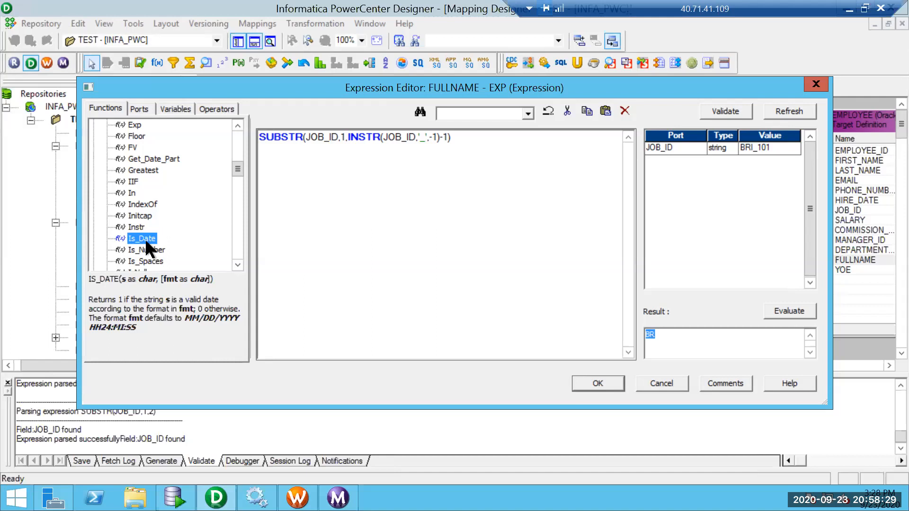
{"action": "key", "text": "Down"}
{"action": "key", "text": "Down"}
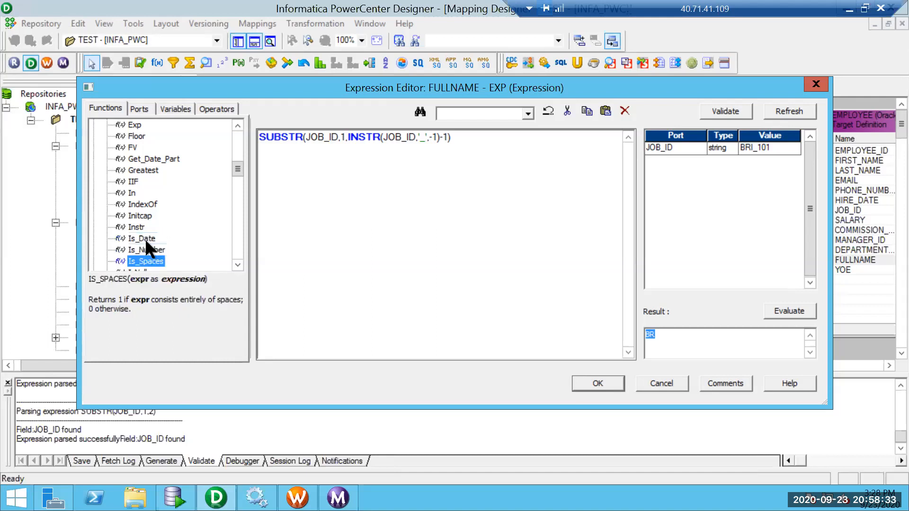
{"action": "key", "text": "Down"}
{"action": "key", "text": "Down"}
{"action": "key", "text": "Up"}
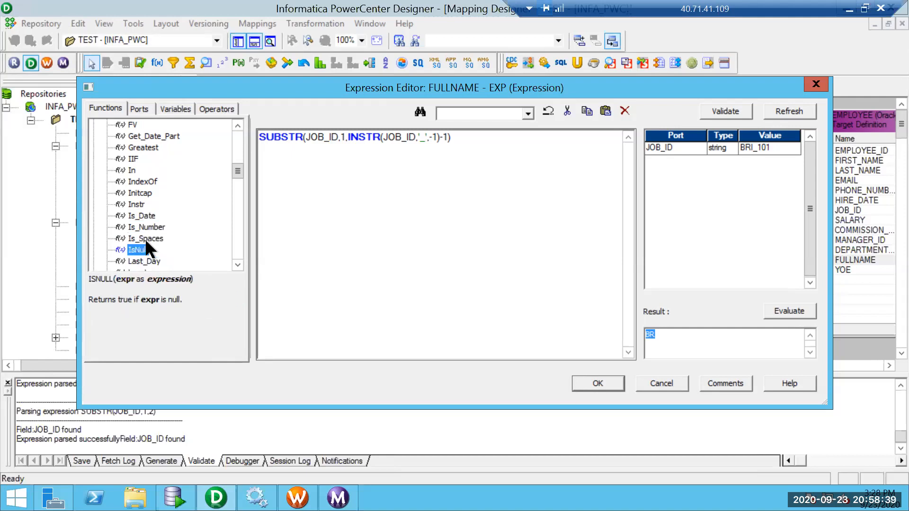
{"action": "key", "text": "Down"}
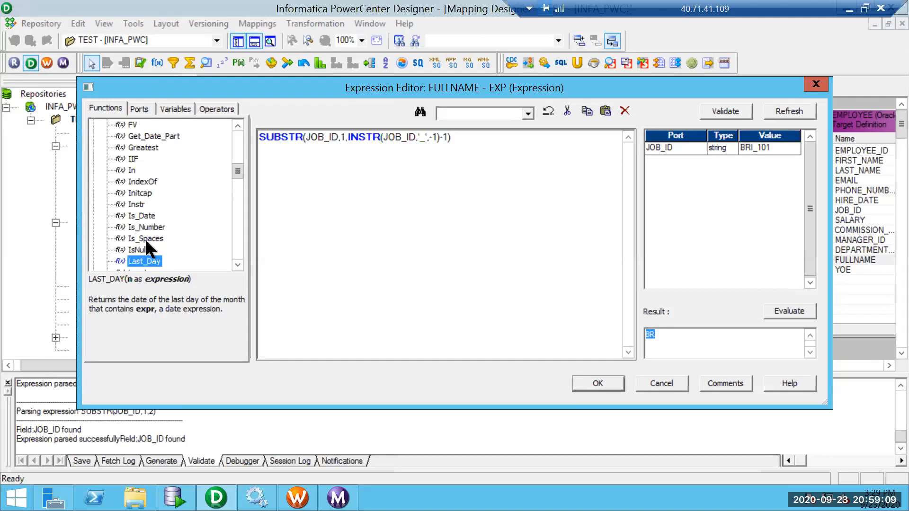
Review the function descriptions of Length, Lower and Lpad.
{"action": "left_click", "coordinate": [239, 265]}
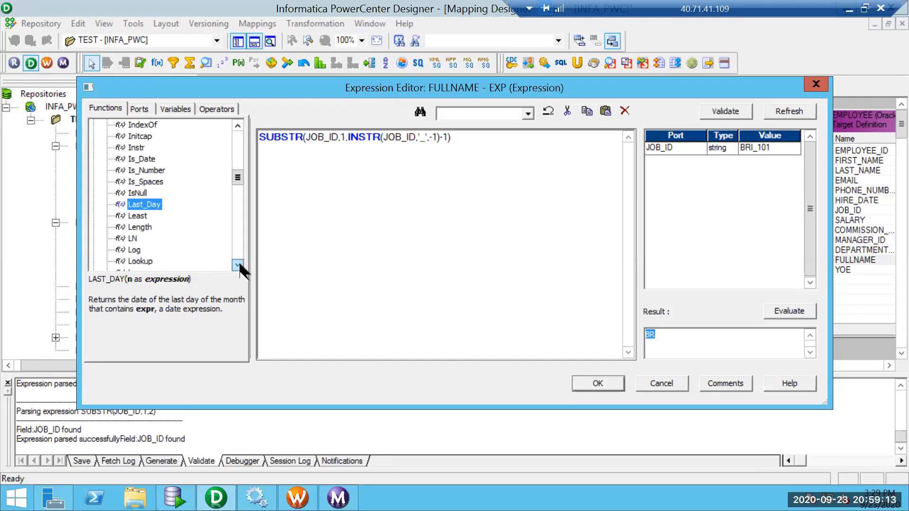
{"action": "left_click", "coordinate": [140, 204]}
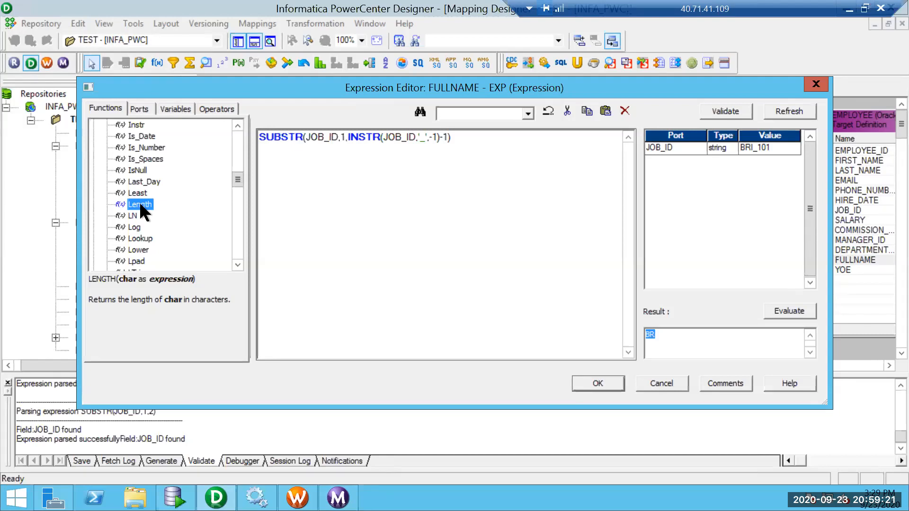
{"action": "left_click", "coordinate": [137, 251]}
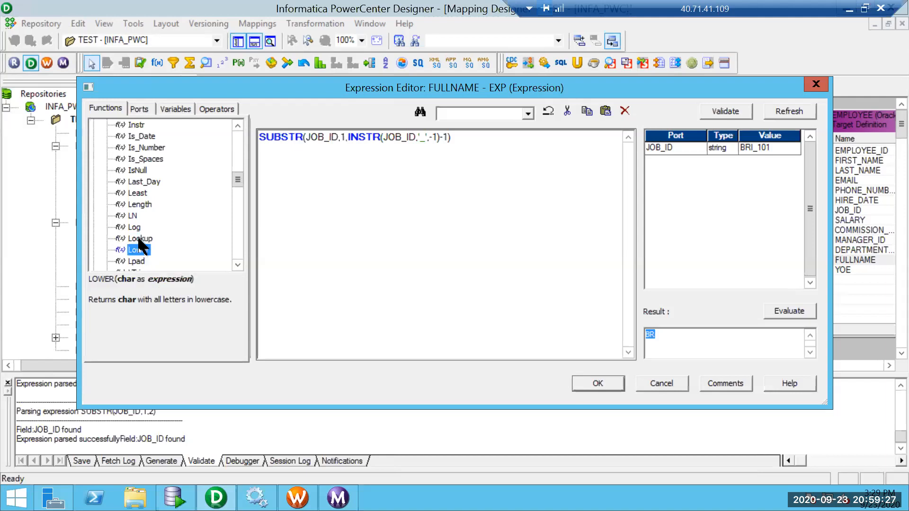
{"action": "left_click", "coordinate": [237, 265]}
{"action": "left_click", "coordinate": [236, 265]}
{"action": "left_click", "coordinate": [237, 264]}
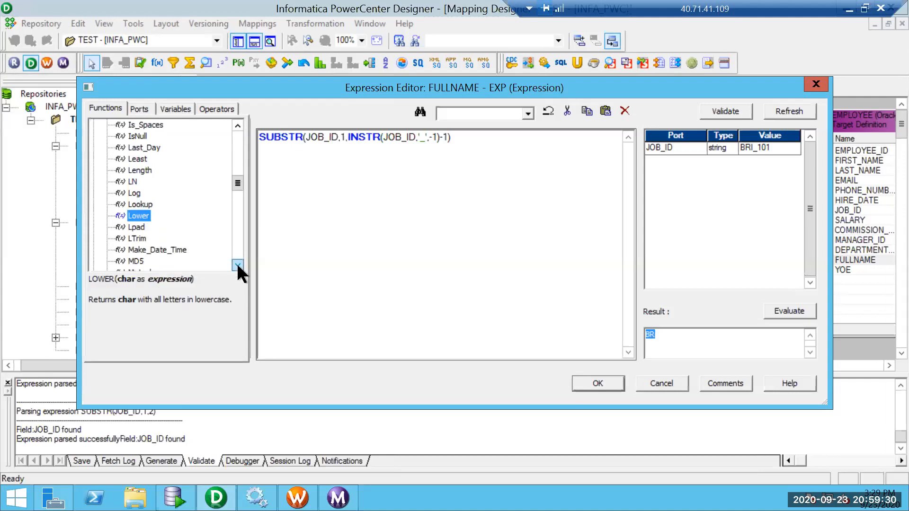
{"action": "left_click", "coordinate": [139, 226]}
Replace the whole expression with LOWER(JOB_ID).
{"action": "left_click", "coordinate": [428, 181]}
{"action": "left_click", "coordinate": [493, 164]}
{"action": "key", "text": "ctrl+a"}
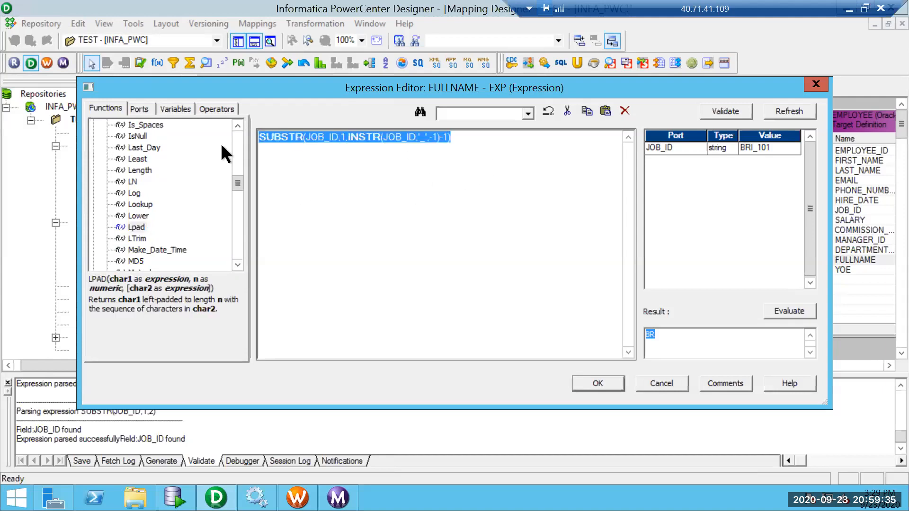
{"action": "key", "text": "Delete"}
{"action": "type", "text": "LOWER"}
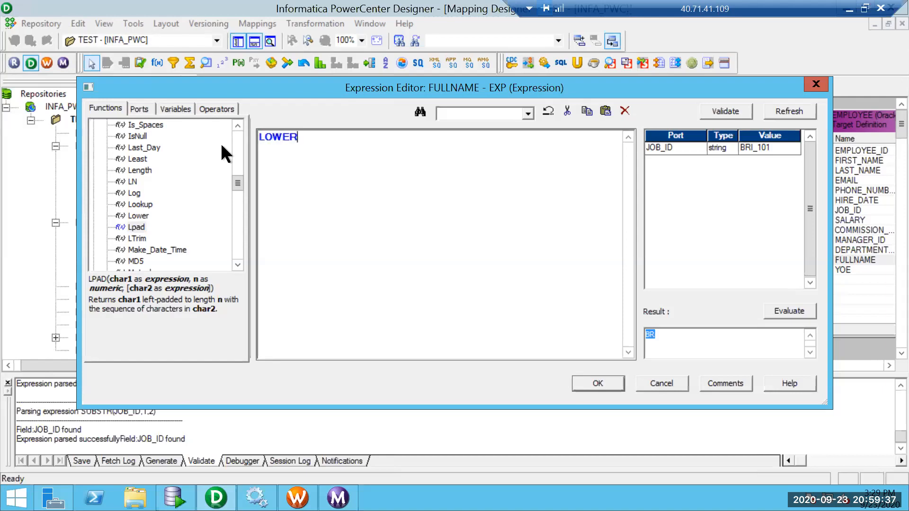
{"action": "type", "text": "(JOB_ID)"}
Refresh the test ports and evaluate LOWER(JOB_ID) with HI as the JOB_ID test value.
{"action": "left_click", "coordinate": [773, 111]}
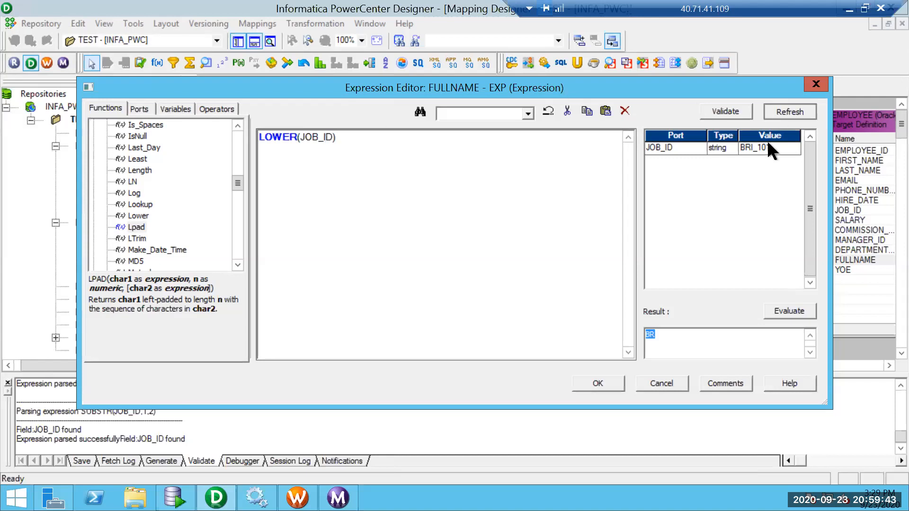
{"action": "left_click", "coordinate": [768, 147]}
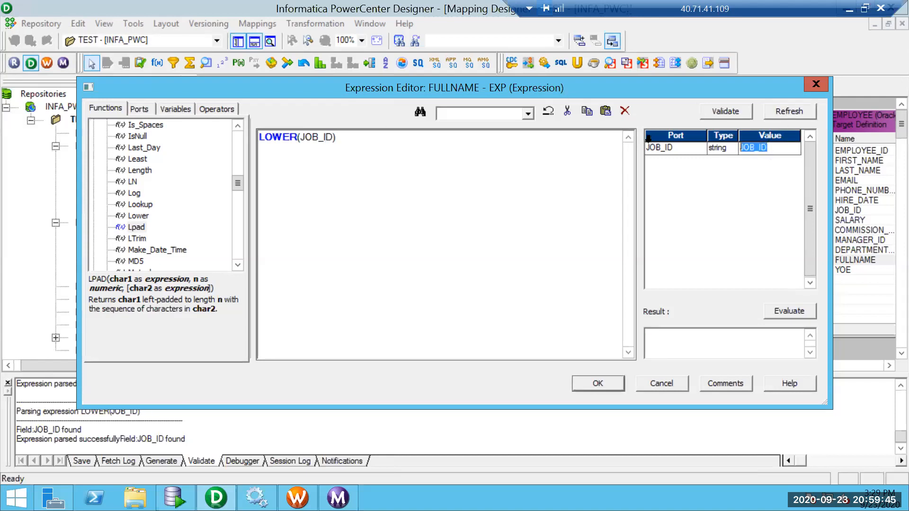
{"action": "type", "text": "HI"}
{"action": "left_click", "coordinate": [789, 308]}
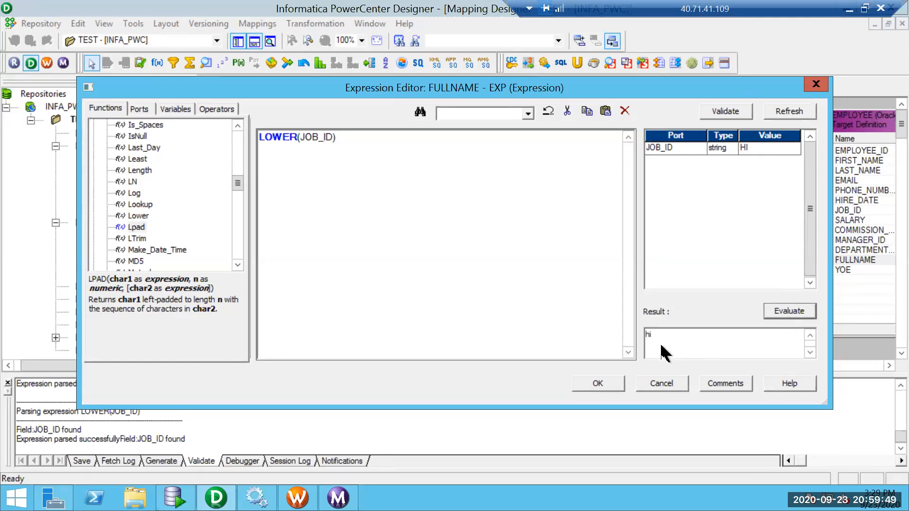
Replace the LOWER function with LENGTH so the expression reads LENGTH(JOB_ID).
{"action": "left_click", "coordinate": [282, 138]}
{"action": "double_click", "coordinate": [281, 138]}
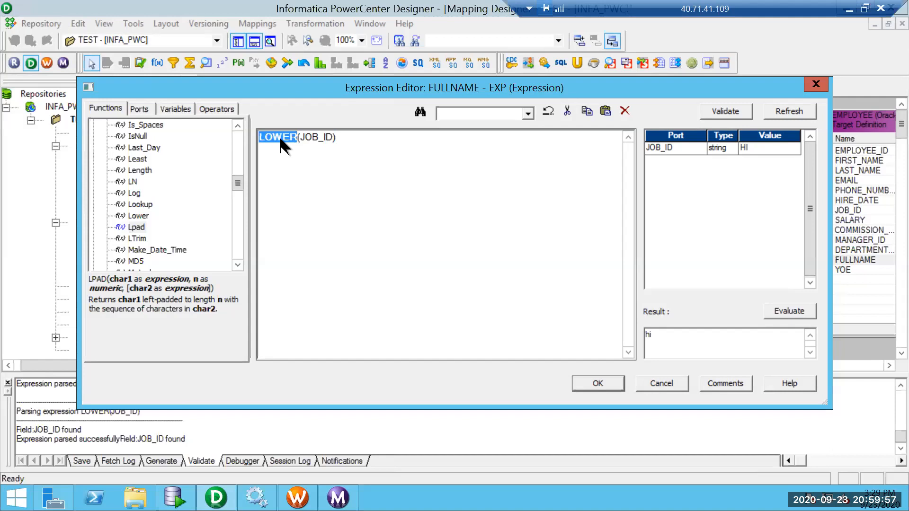
{"action": "key", "text": "BackSpace"}
{"action": "type", "text": "LENGTH"}
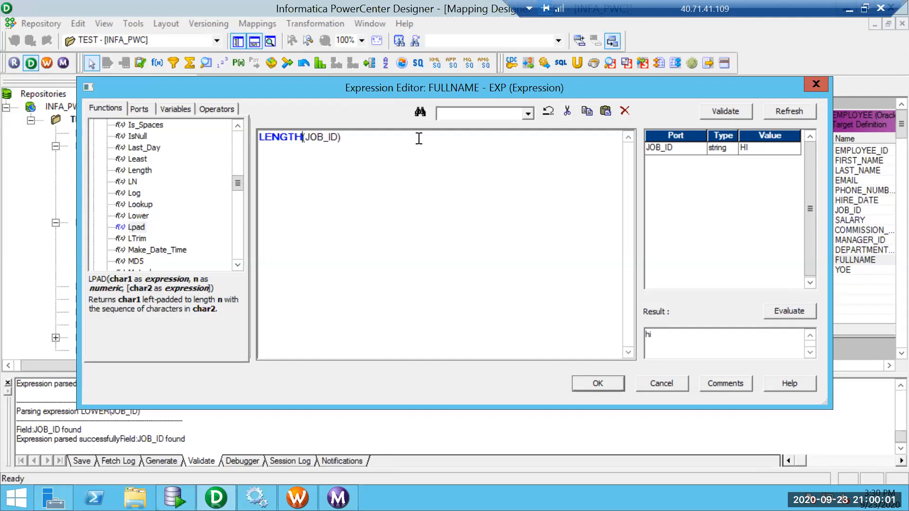
Refresh the test ports and evaluate LENGTH(JOB_ID) with HI as the JOB_ID test value.
{"action": "left_click", "coordinate": [783, 106]}
{"action": "left_click", "coordinate": [770, 147]}
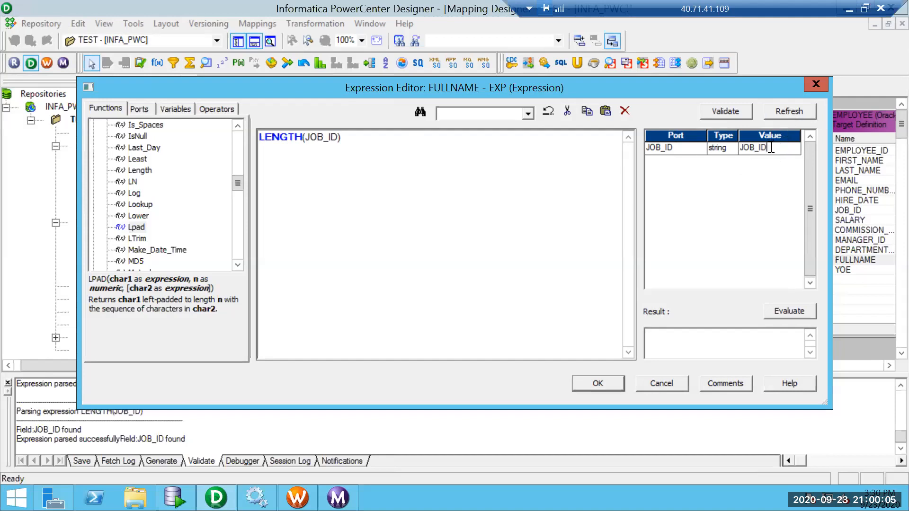
{"action": "type", "text": "HI"}
{"action": "left_click", "coordinate": [790, 311]}
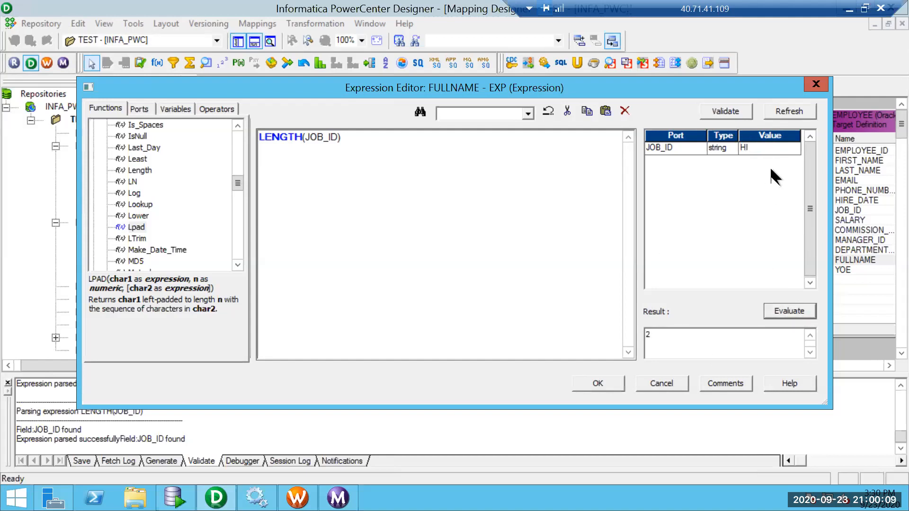
Change the JOB_ID test value to HELLO and evaluate the LENGTH expression.
{"action": "left_click", "coordinate": [760, 147]}
{"action": "key", "text": "BackSpace"}
{"action": "key", "text": "BackSpace"}
{"action": "type", "text": "HELLO"}
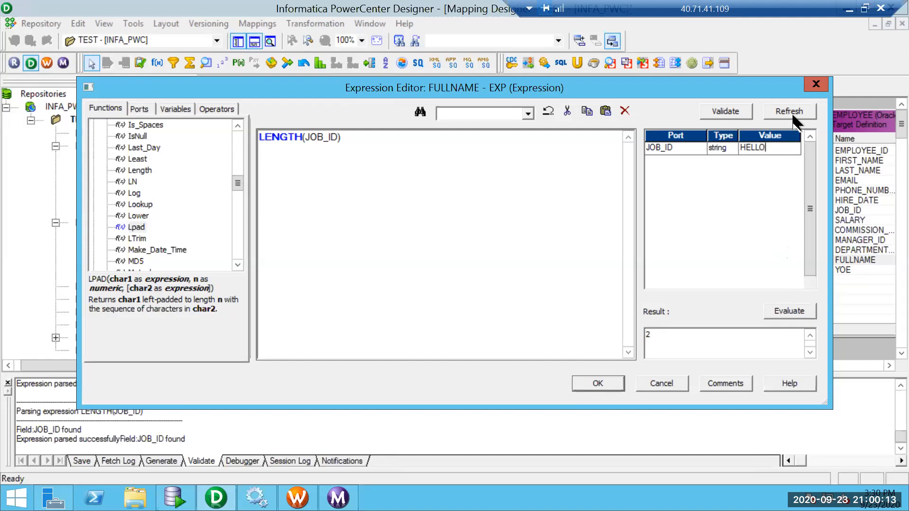
{"action": "left_click", "coordinate": [788, 311]}
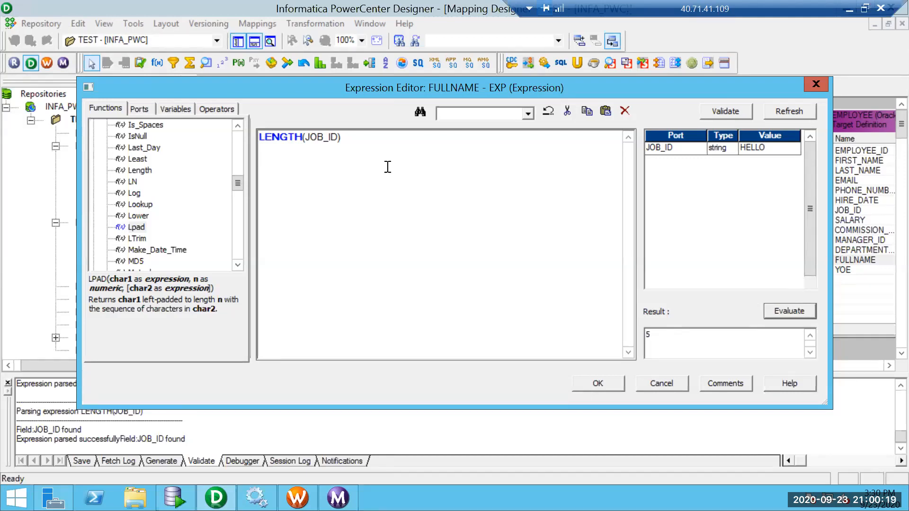
Replace the LENGTH function with LPAD and try to refresh the test ports for LPAD(JOB_ID).
{"action": "left_click", "coordinate": [137, 226]}
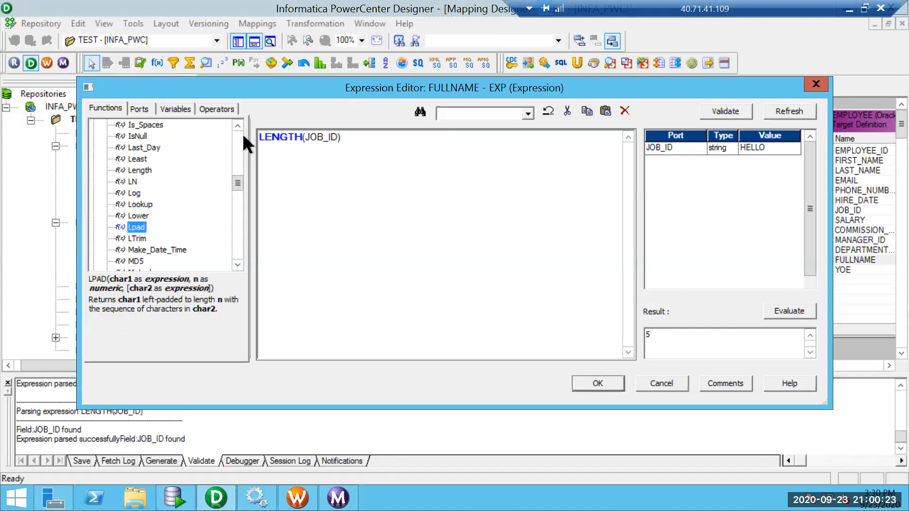
{"action": "double_click", "coordinate": [286, 132]}
{"action": "type", "text": "LPAD"}
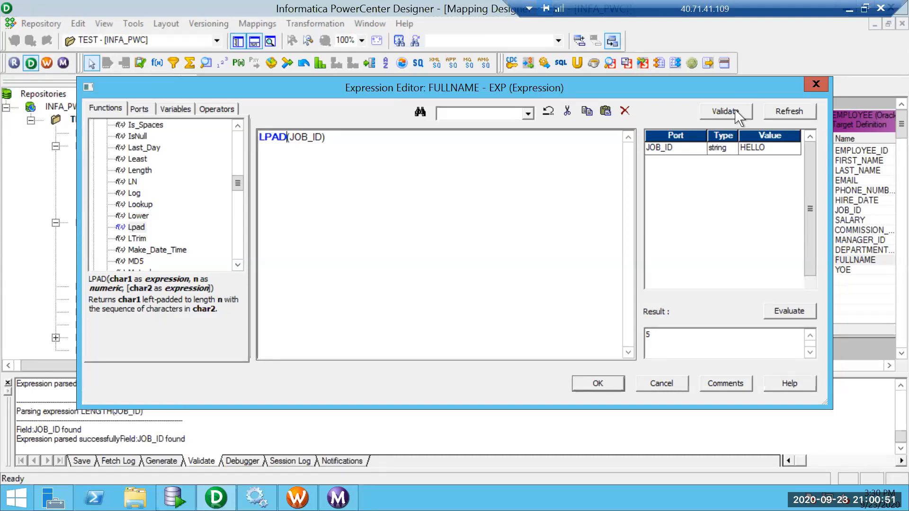
{"action": "left_click", "coordinate": [792, 112]}
{"action": "left_click", "coordinate": [545, 282]}
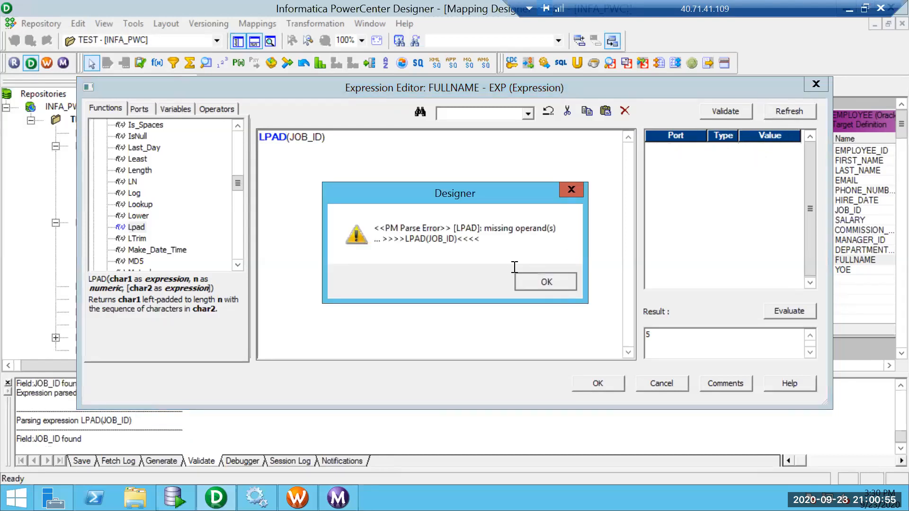
Complete the expression as LPAD(JOB_ID,5,'P') and refresh the test ports.
{"action": "left_click", "coordinate": [323, 137]}
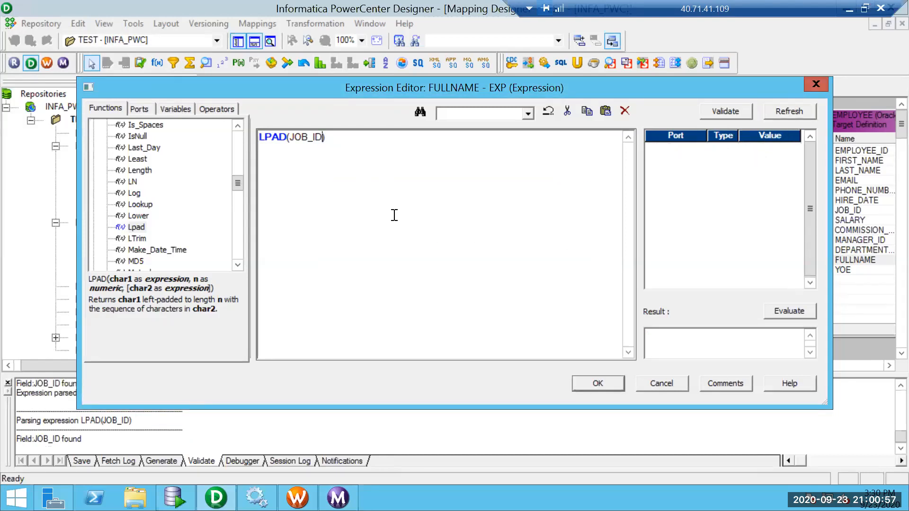
{"action": "type", "text": ",5,' '"}
{"action": "key", "text": "Left"}
{"action": "type", "text": "P"}
{"action": "left_click", "coordinate": [782, 106]}
Set the JOB_ID test value to HH and evaluate the LPAD expression.
{"action": "left_click", "coordinate": [768, 147]}
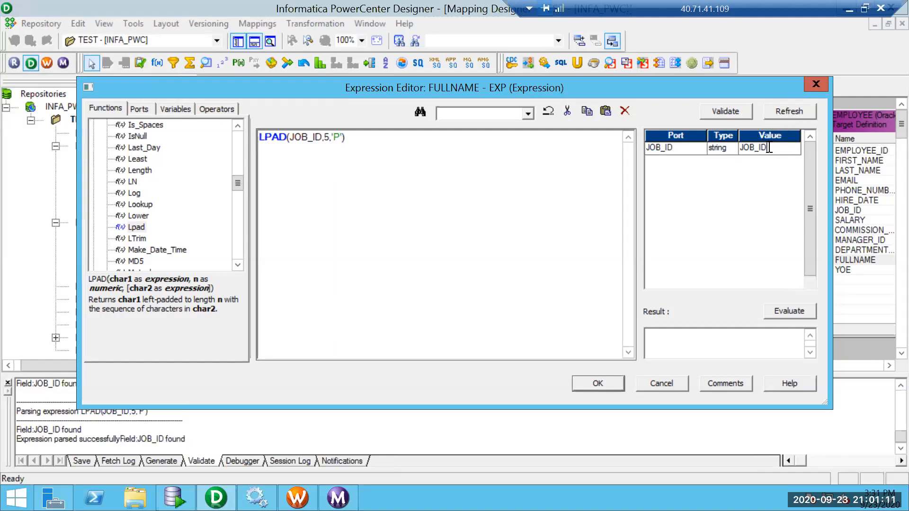
{"action": "type", "text": "HH"}
{"action": "left_click", "coordinate": [804, 312]}
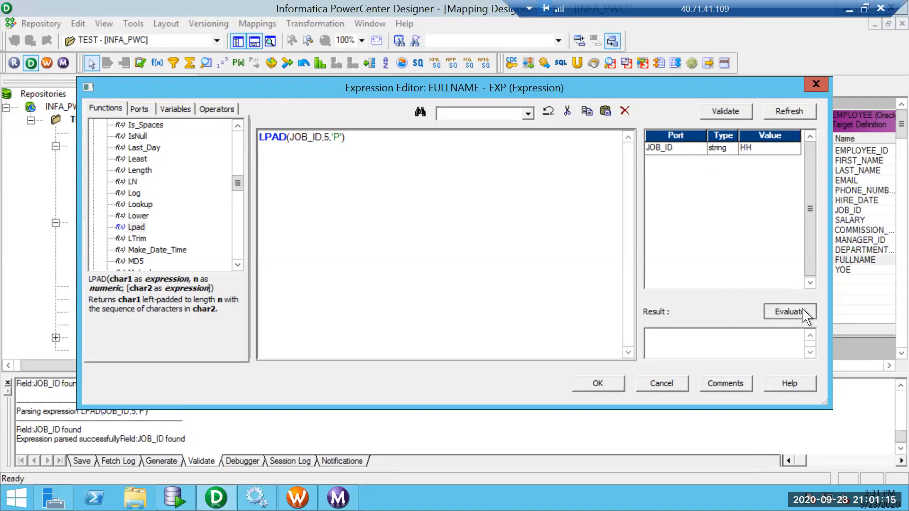
{"action": "left_click_drag", "start_coordinate": [671, 334], "coordinate": [596, 330]}
Change the JOB_ID test value to HHH and evaluate the LPAD expression again.
{"action": "left_click", "coordinate": [758, 146]}
{"action": "left_click", "coordinate": [754, 147]}
{"action": "type", "text": "H"}
{"action": "left_click", "coordinate": [788, 312]}
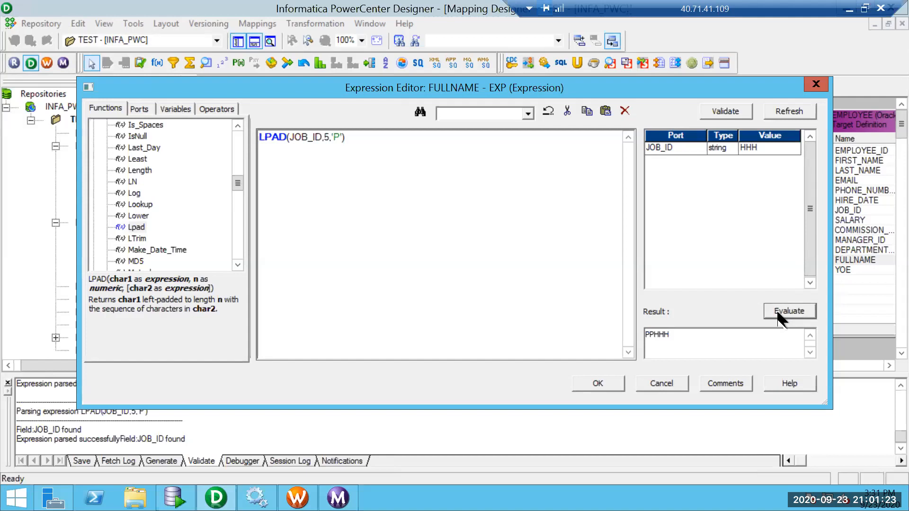
Extend the JOB_ID test value to HHHH and evaluate the LPAD expression.
{"action": "left_click", "coordinate": [760, 148]}
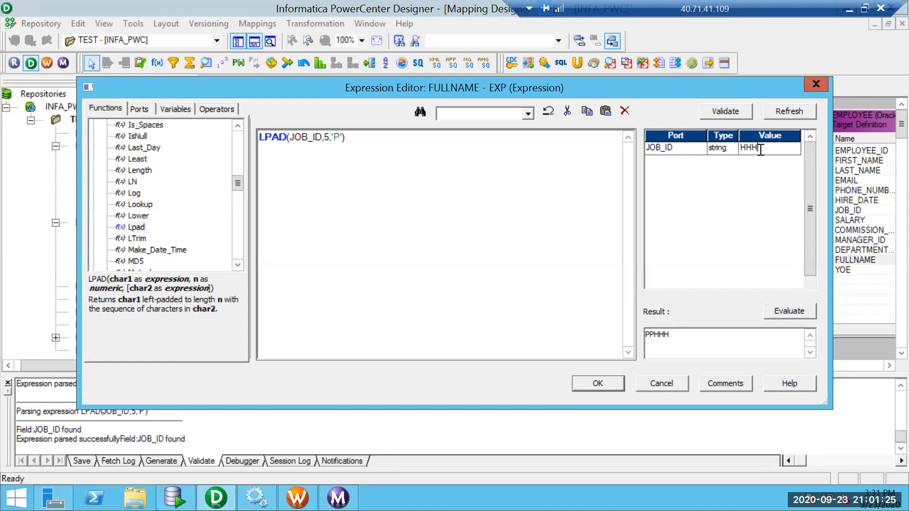
{"action": "type", "text": "H"}
{"action": "left_click", "coordinate": [792, 309]}
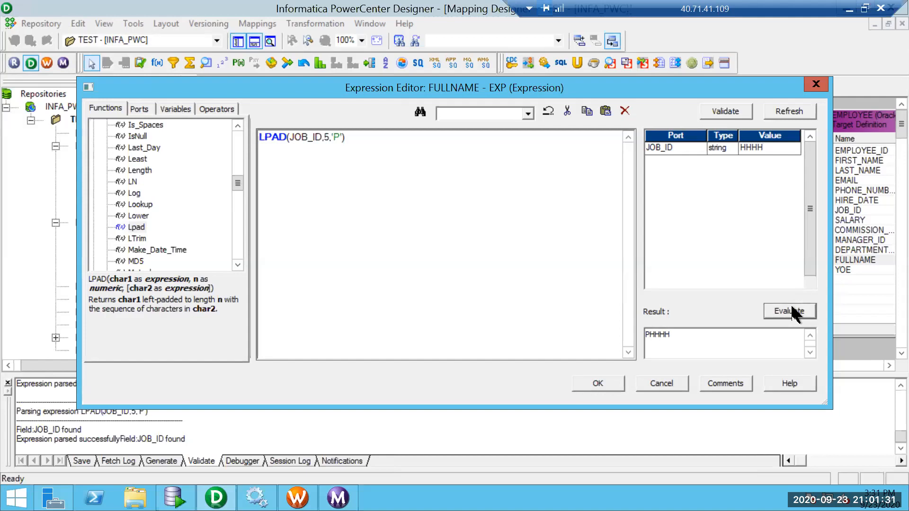
Evaluate the LPAD expression with the JOB_ID test values HHHHH and HHHHHK.
{"action": "left_click", "coordinate": [764, 149]}
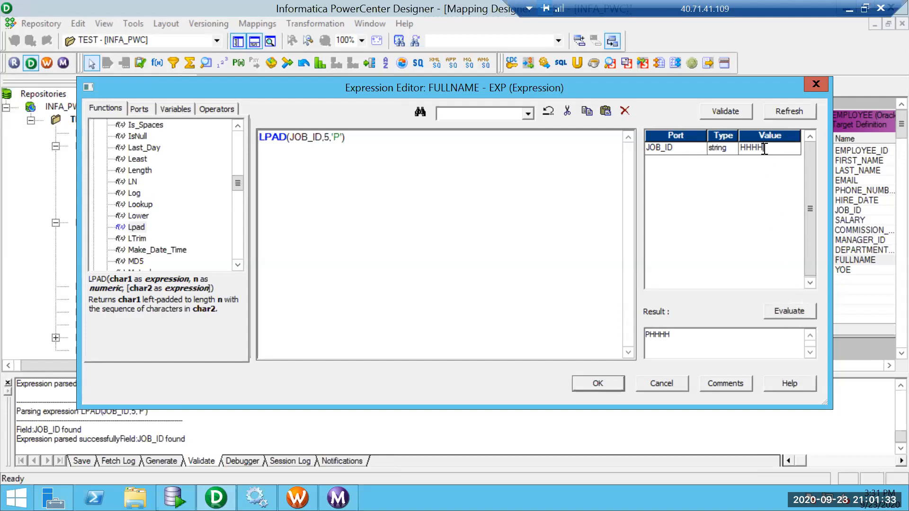
{"action": "type", "text": "H"}
{"action": "left_click", "coordinate": [791, 315]}
{"action": "left_click", "coordinate": [769, 147]}
{"action": "type", "text": "K"}
{"action": "left_click", "coordinate": [790, 312]}
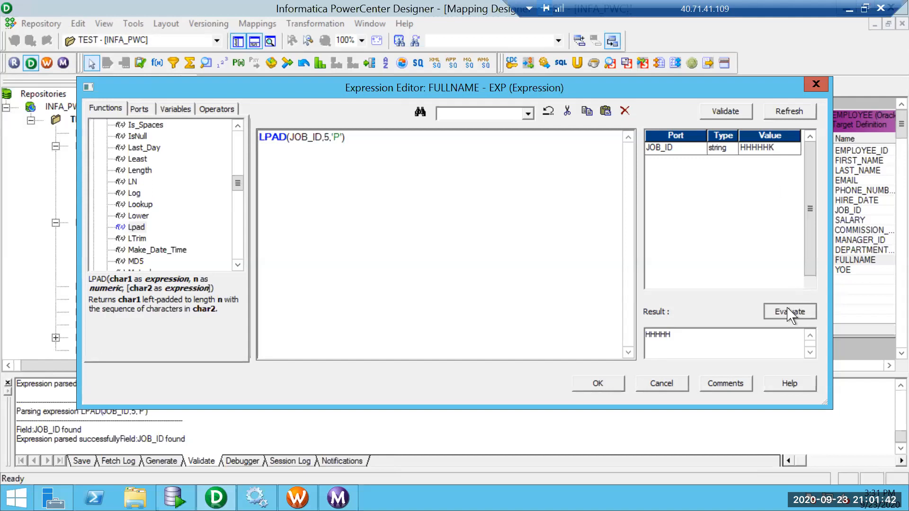
Change the JOB_ID test value to KHHHHH and evaluate the LPAD expression.
{"action": "left_click", "coordinate": [771, 148]}
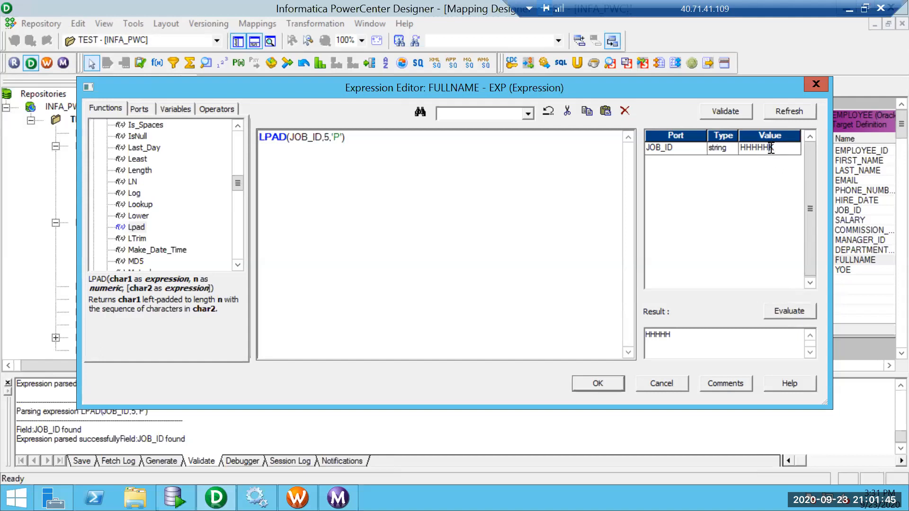
{"action": "left_click", "coordinate": [786, 308]}
{"action": "left_click", "coordinate": [746, 149]}
{"action": "key", "text": "BackSpace"}
{"action": "type", "text": "K"}
{"action": "left_click", "coordinate": [790, 310]}
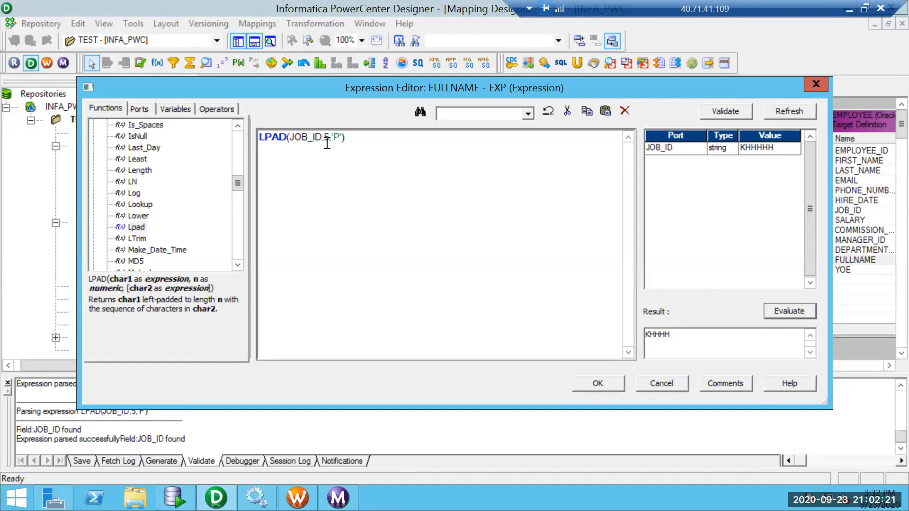
Examine the descriptions of the LTRIM and MD5 functions in the function list.
{"action": "left_click", "coordinate": [137, 239]}
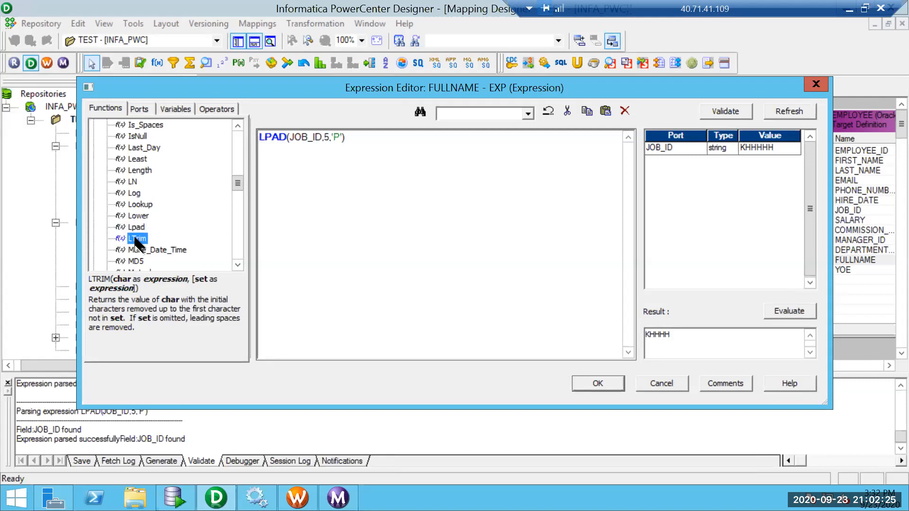
{"action": "left_click", "coordinate": [238, 265]}
{"action": "left_click", "coordinate": [237, 265]}
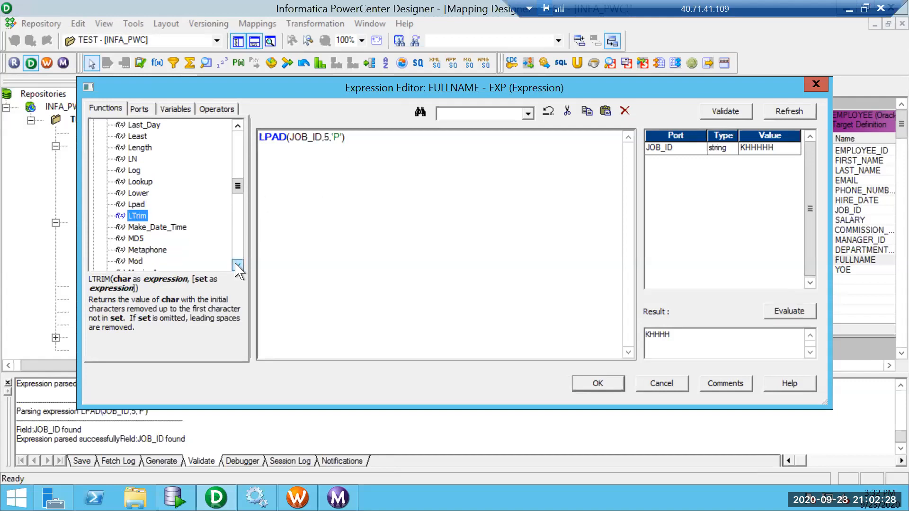
{"action": "left_click", "coordinate": [139, 238]}
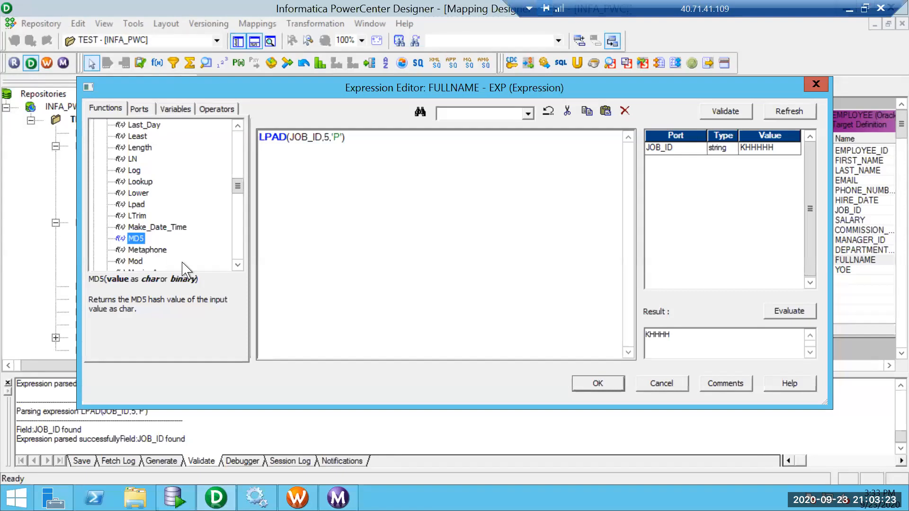
Browse the function list beyond MD5 and read the description of the POWER function.
{"action": "left_click", "coordinate": [236, 264]}
{"action": "left_click", "coordinate": [237, 264]}
{"action": "left_click", "coordinate": [237, 264]}
{"action": "left_click", "coordinate": [237, 264]}
{"action": "left_click", "coordinate": [237, 264]}
{"action": "left_click", "coordinate": [237, 264]}
{"action": "left_click", "coordinate": [237, 265]}
{"action": "left_click", "coordinate": [237, 265]}
{"action": "left_click", "coordinate": [236, 264]}
{"action": "left_click", "coordinate": [236, 264]}
{"action": "left_click", "coordinate": [236, 264]}
{"action": "left_click", "coordinate": [237, 264]}
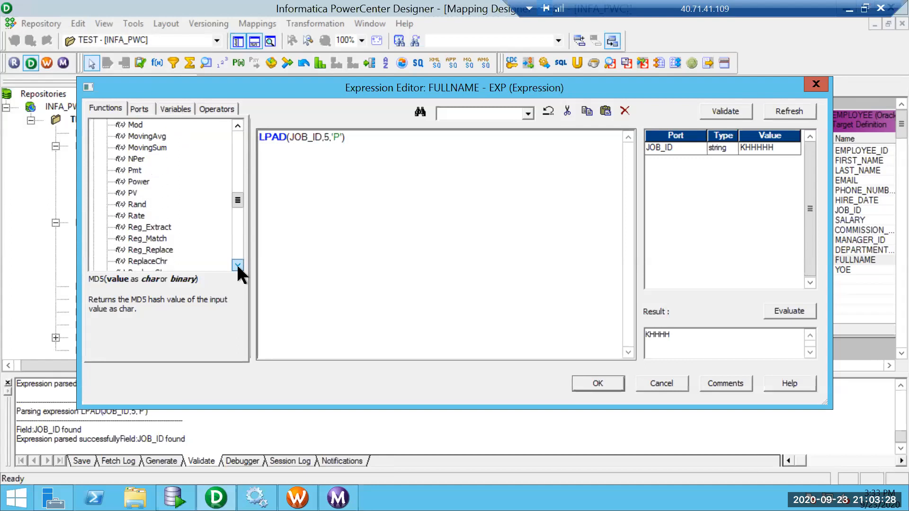
{"action": "left_click", "coordinate": [139, 181]}
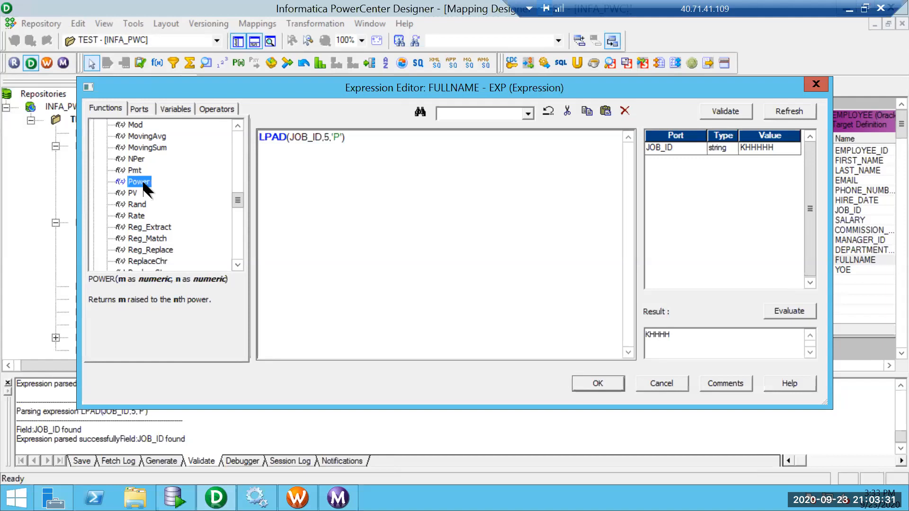
Replace the LPAD expression with POWER(10,2).
{"action": "left_click", "coordinate": [333, 172]}
{"action": "key", "text": "ctrl+a"}
{"action": "key", "text": "Delete"}
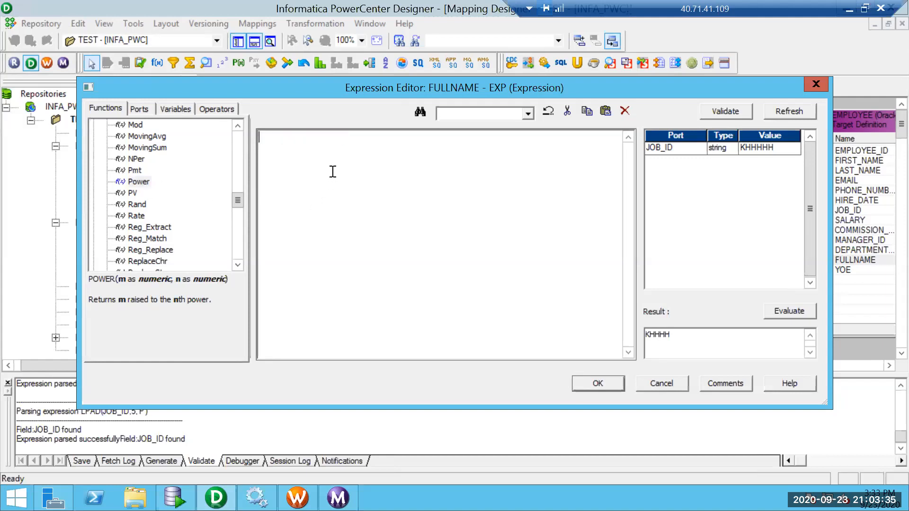
{"action": "type", "text": "POWER(10,2)"}
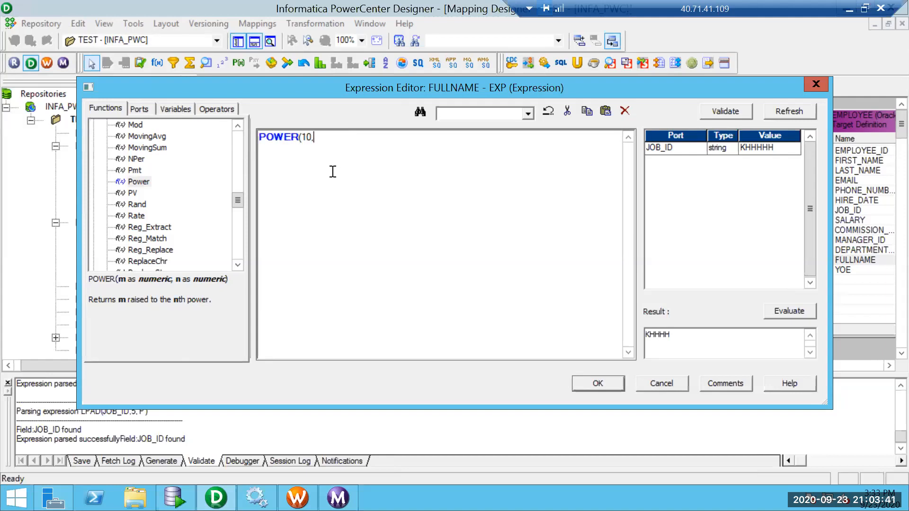
Validate the POWER(10,2) expression, refresh the test ports and evaluate it.
{"action": "left_click", "coordinate": [737, 112]}
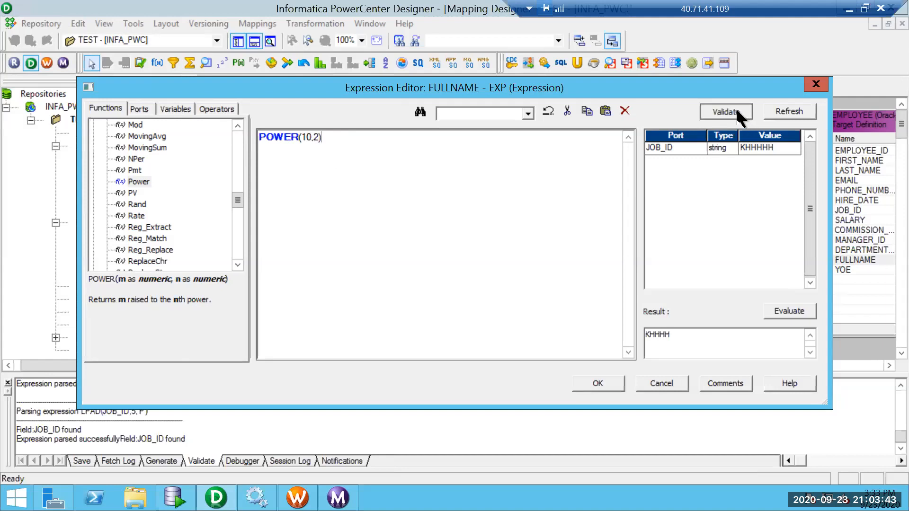
{"action": "left_click", "coordinate": [529, 281]}
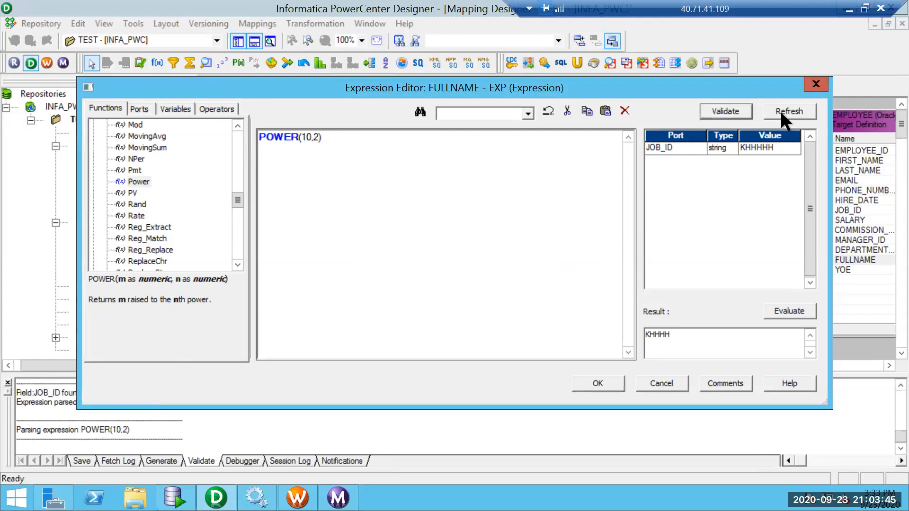
{"action": "left_click", "coordinate": [780, 111]}
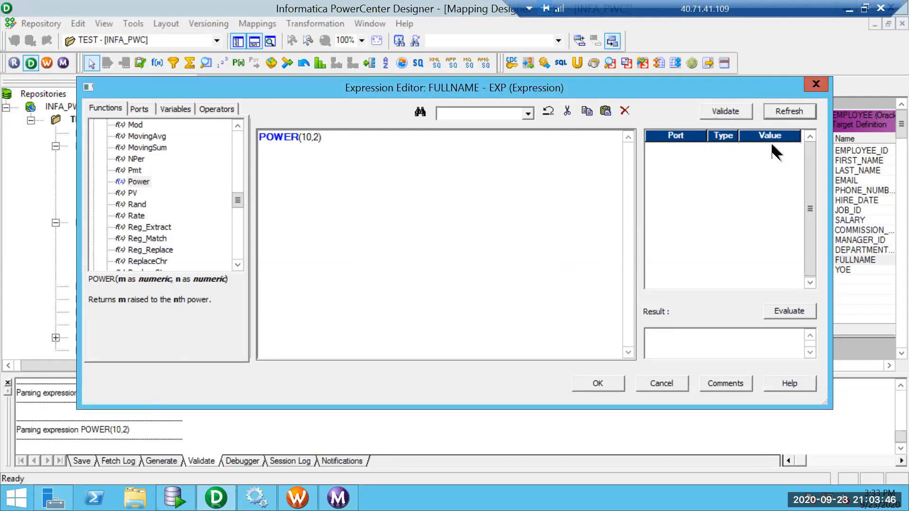
{"action": "left_click", "coordinate": [783, 307]}
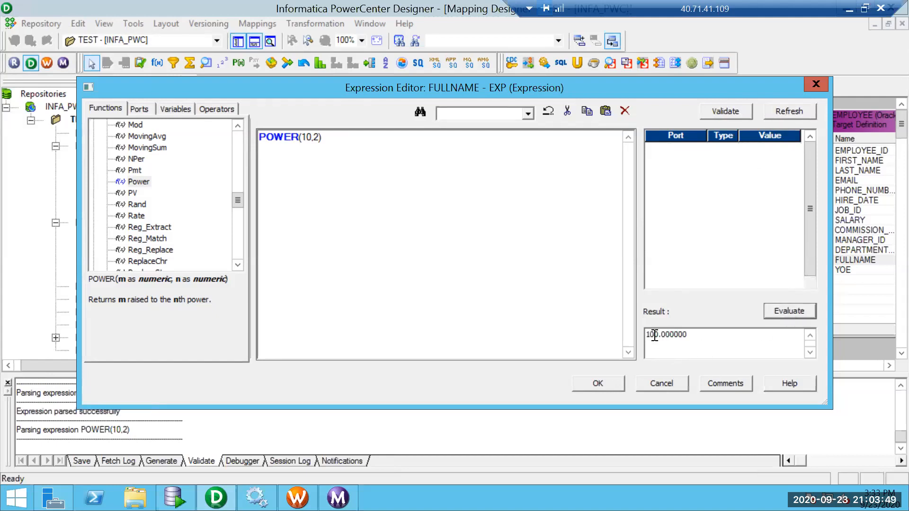
Change the exponent so the expression reads POWER(10,4), then refresh and evaluate it.
{"action": "left_click", "coordinate": [313, 142]}
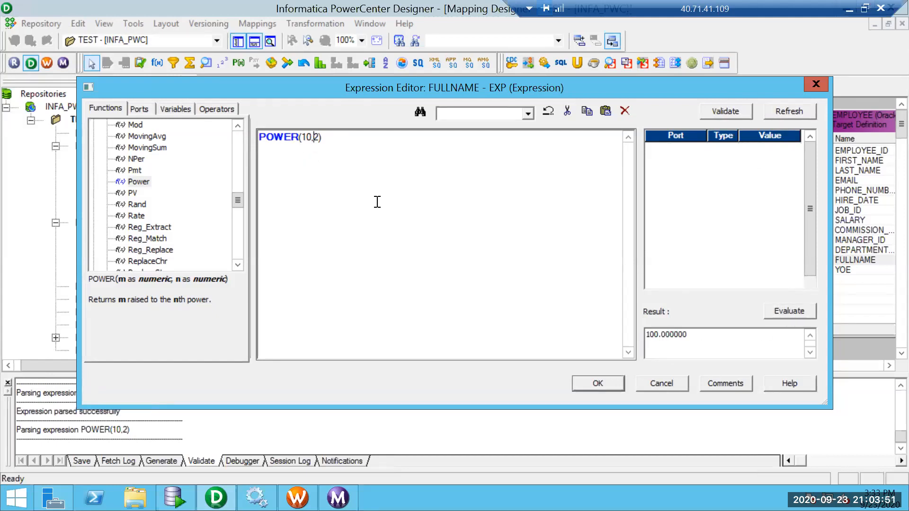
{"action": "key", "text": "Delete"}
{"action": "type", "text": "4"}
{"action": "left_click", "coordinate": [776, 313]}
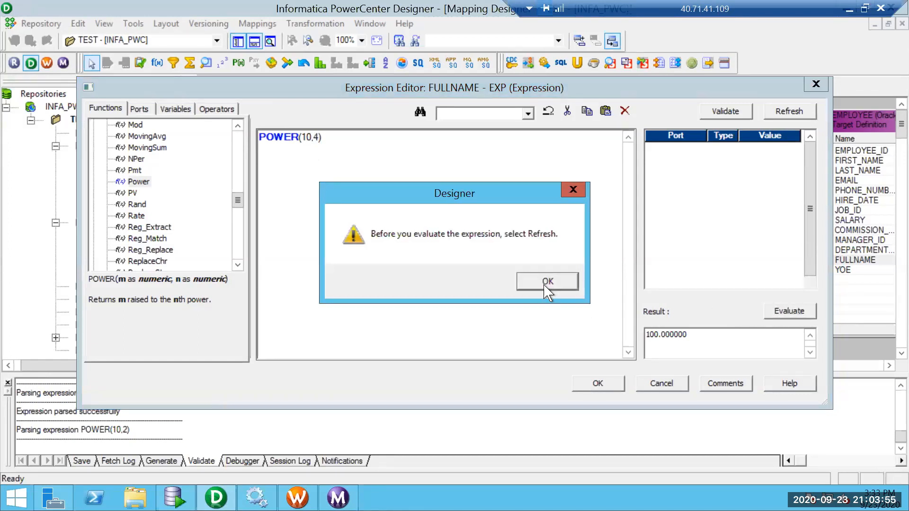
{"action": "left_click", "coordinate": [548, 283]}
{"action": "left_click", "coordinate": [780, 105]}
{"action": "left_click", "coordinate": [777, 312]}
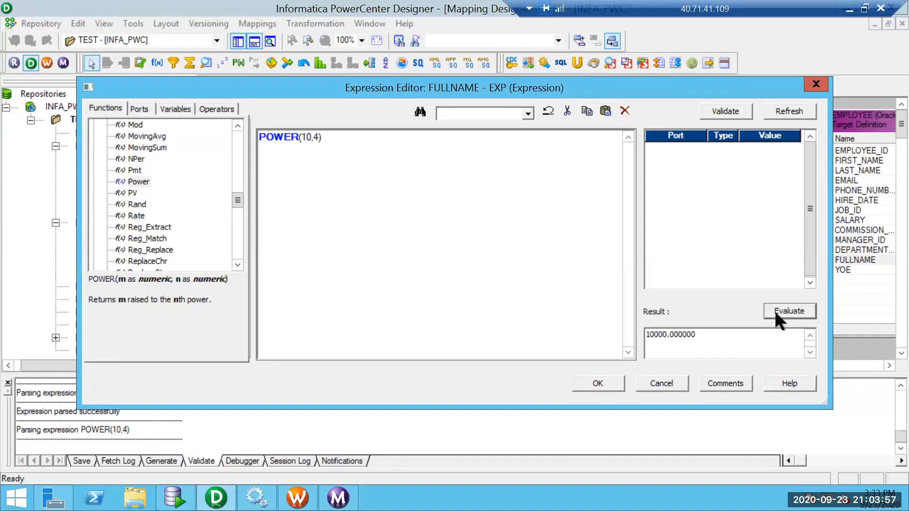
Change the arguments so the expression reads POWER(2,10), then refresh and evaluate it.
{"action": "left_click", "coordinate": [310, 137]}
{"action": "key", "text": "BackSpace"}
{"action": "key", "text": "BackSpace"}
{"action": "type", "text": "2"}
{"action": "key", "text": "Right"}
{"action": "key", "text": "Delete"}
{"action": "type", "text": "10"}
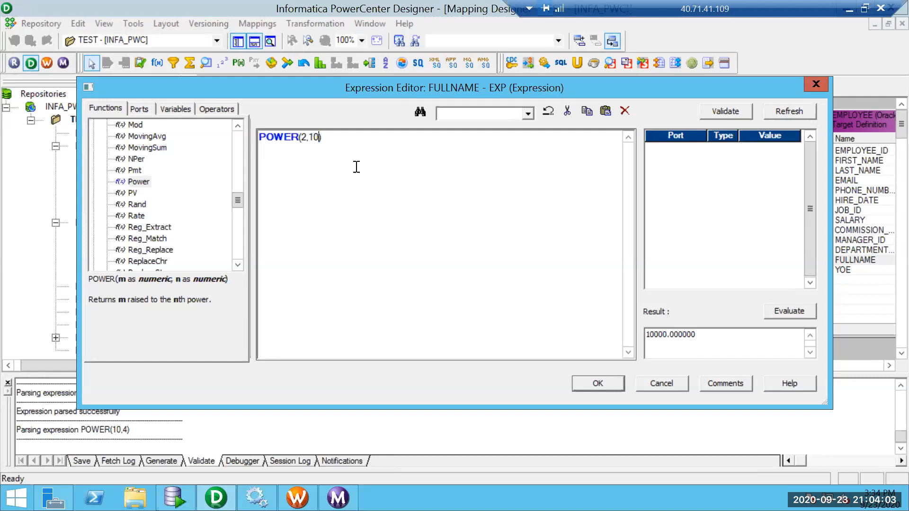
{"action": "left_click", "coordinate": [788, 110]}
{"action": "left_click", "coordinate": [783, 308]}
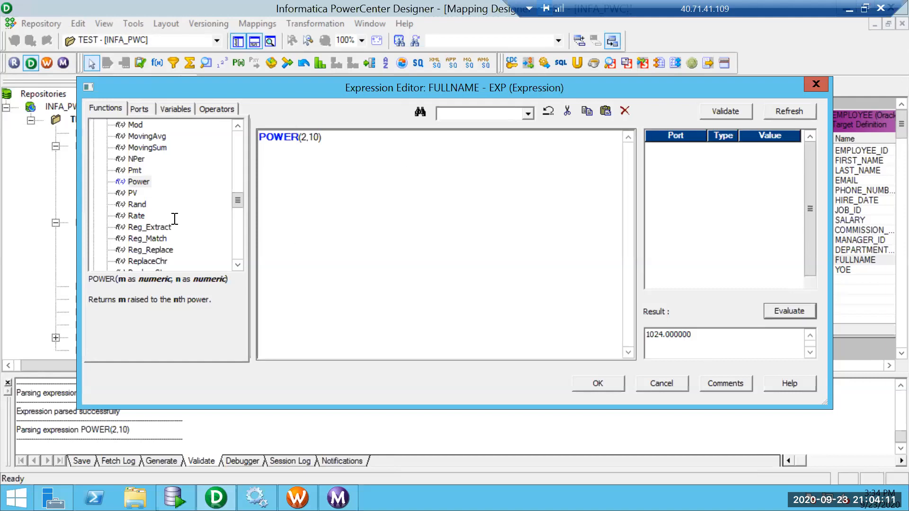
Examine the descriptions of the RAND, REG_EXTRACT and REG_REPLACE functions.
{"action": "left_click", "coordinate": [137, 205]}
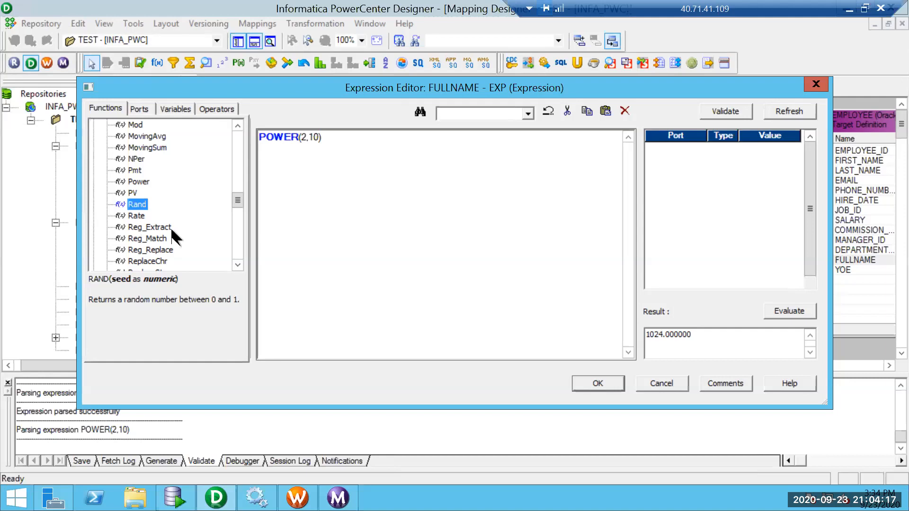
{"action": "left_click", "coordinate": [157, 229]}
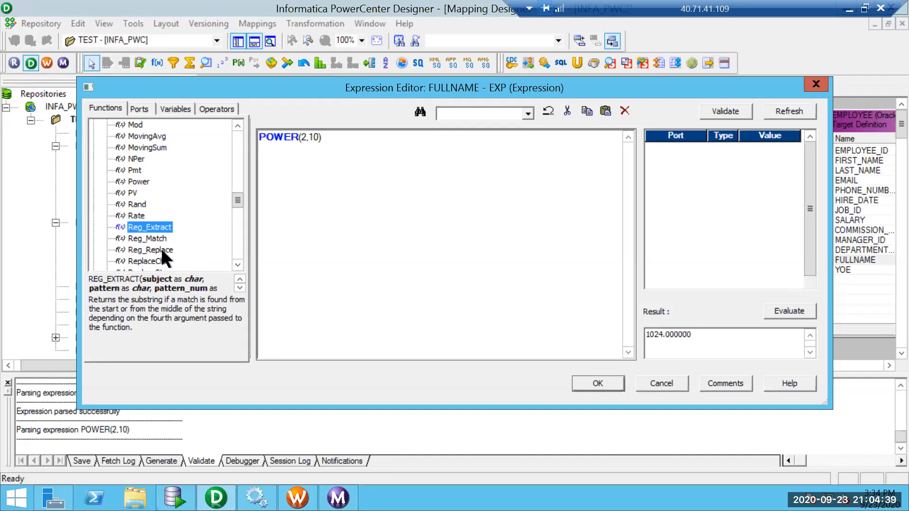
{"action": "left_click", "coordinate": [151, 250]}
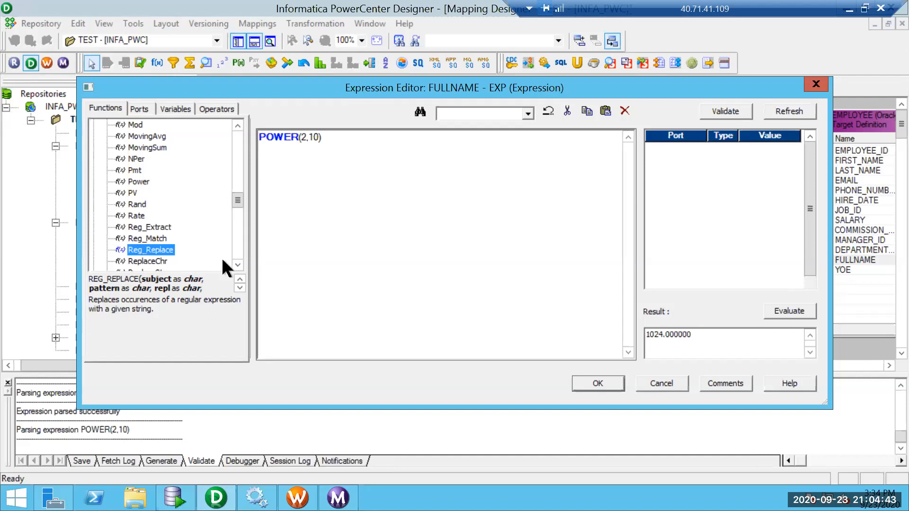
Browse the remaining functions after Reg_Replace, from ReplaceChr and RPad through Soundex, Substr and Systimestamp.
{"action": "left_click", "coordinate": [237, 265]}
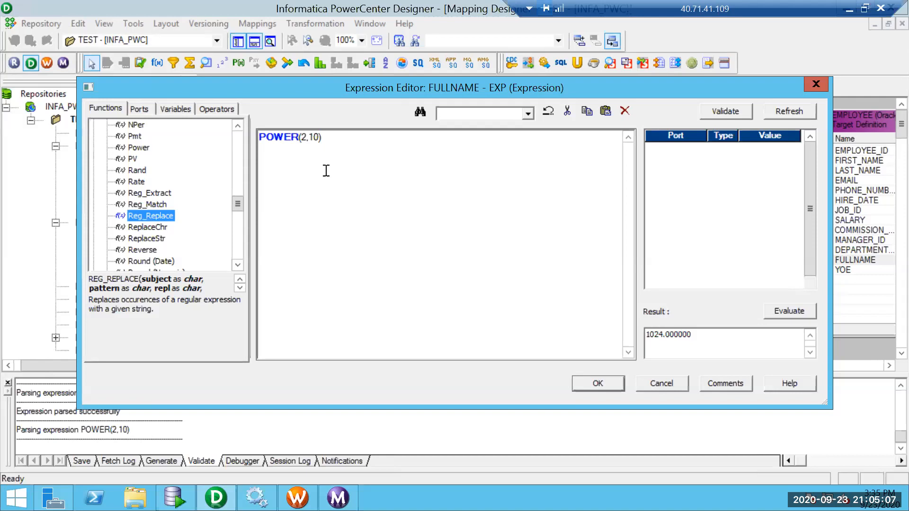
{"action": "left_click", "coordinate": [237, 264]}
{"action": "left_click", "coordinate": [236, 264]}
{"action": "left_click", "coordinate": [236, 264]}
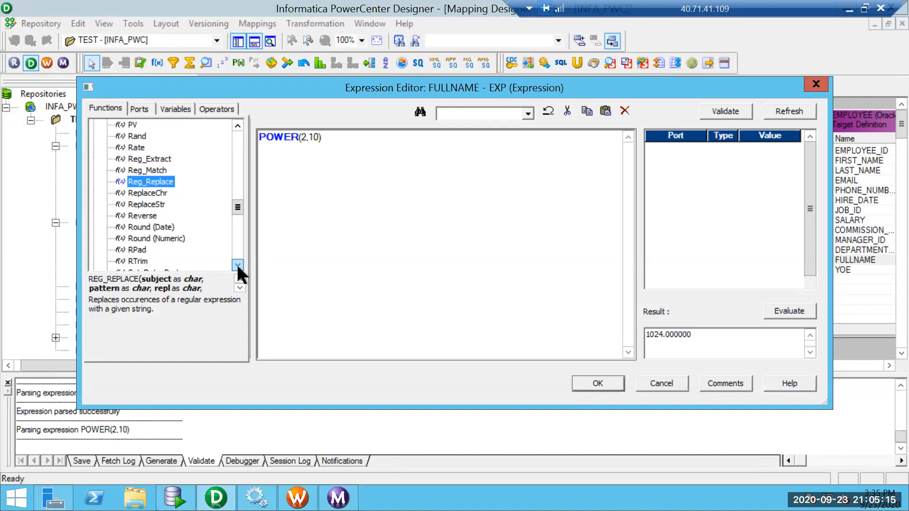
{"action": "left_click", "coordinate": [237, 264]}
{"action": "left_click", "coordinate": [237, 264]}
{"action": "left_click", "coordinate": [236, 264]}
{"action": "left_click", "coordinate": [237, 264]}
{"action": "left_click", "coordinate": [237, 264]}
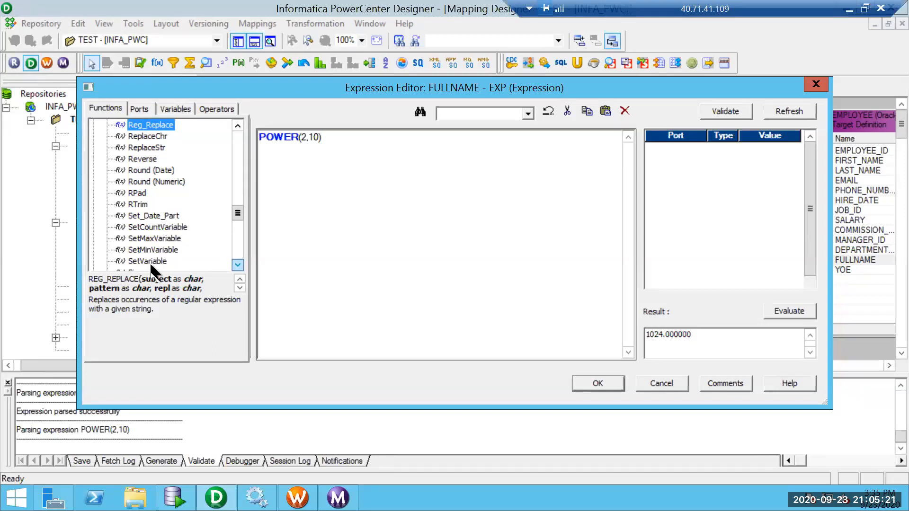
{"action": "left_click", "coordinate": [237, 264]}
{"action": "left_click", "coordinate": [236, 264]}
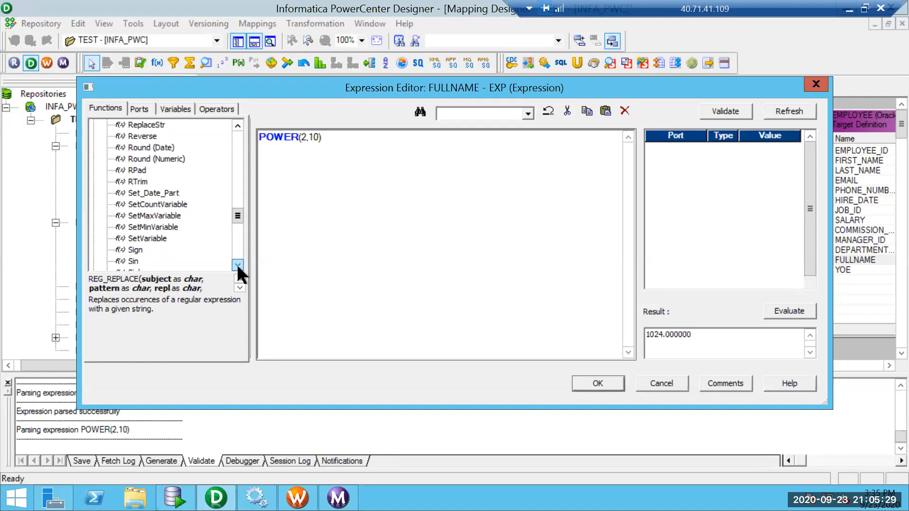
{"action": "left_click", "coordinate": [237, 264]}
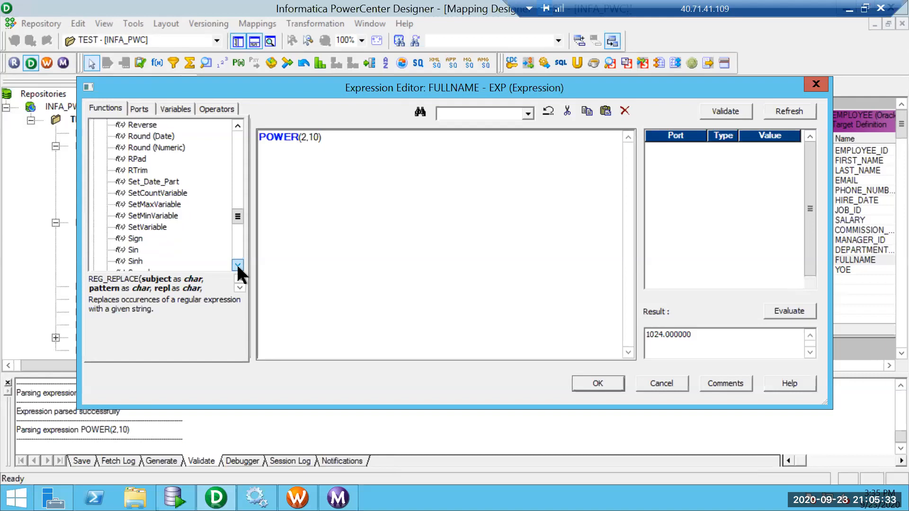
{"action": "left_click", "coordinate": [237, 264]}
{"action": "left_click", "coordinate": [236, 264]}
{"action": "left_click", "coordinate": [236, 264]}
{"action": "left_click", "coordinate": [237, 264]}
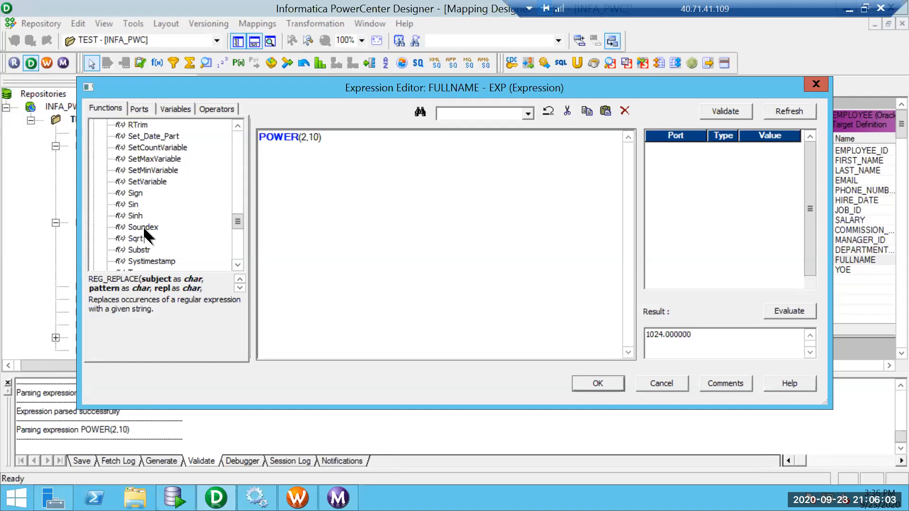
Examine the descriptions of the To_Bigint, To_Char, To_Char (Date) and To_Char (Numeric) functions.
{"action": "double_click", "coordinate": [238, 265]}
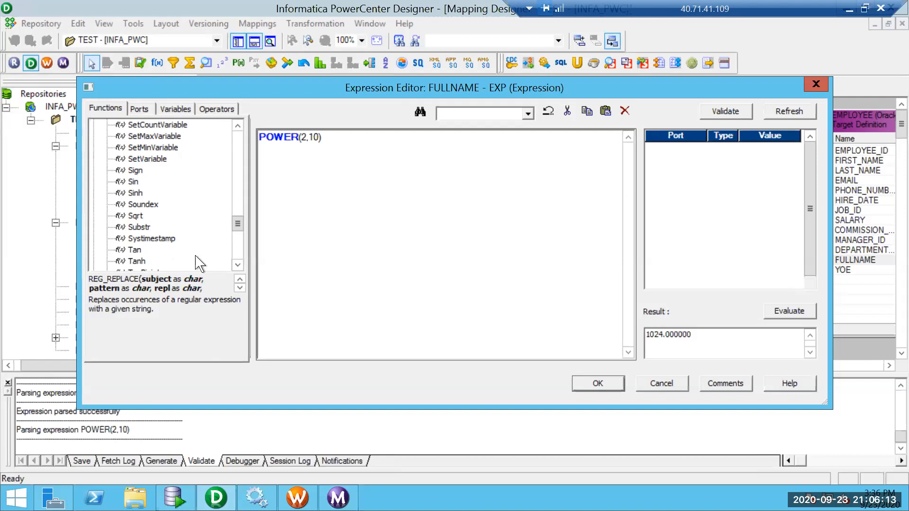
{"action": "left_click", "coordinate": [237, 265]}
{"action": "left_click", "coordinate": [237, 265]}
{"action": "left_click", "coordinate": [237, 265]}
{"action": "left_click", "coordinate": [237, 266]}
{"action": "left_click", "coordinate": [237, 265]}
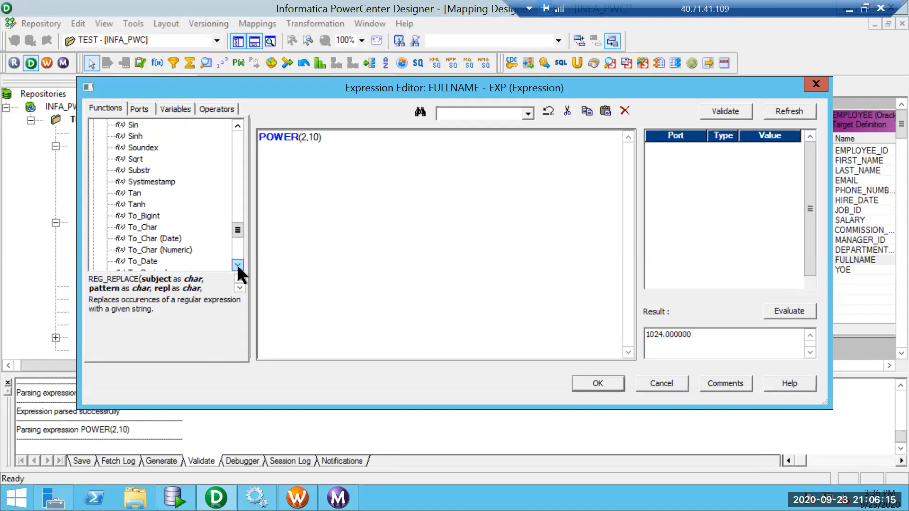
{"action": "left_click", "coordinate": [148, 215]}
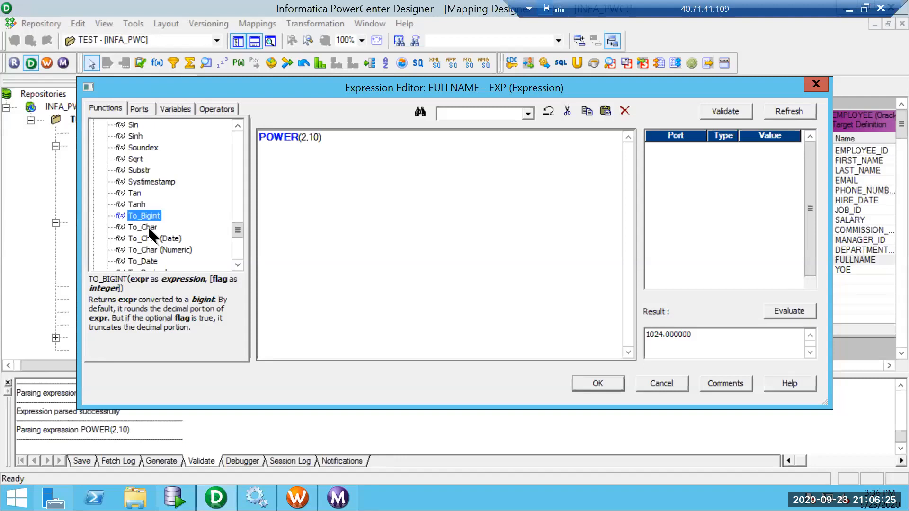
{"action": "left_click", "coordinate": [149, 228]}
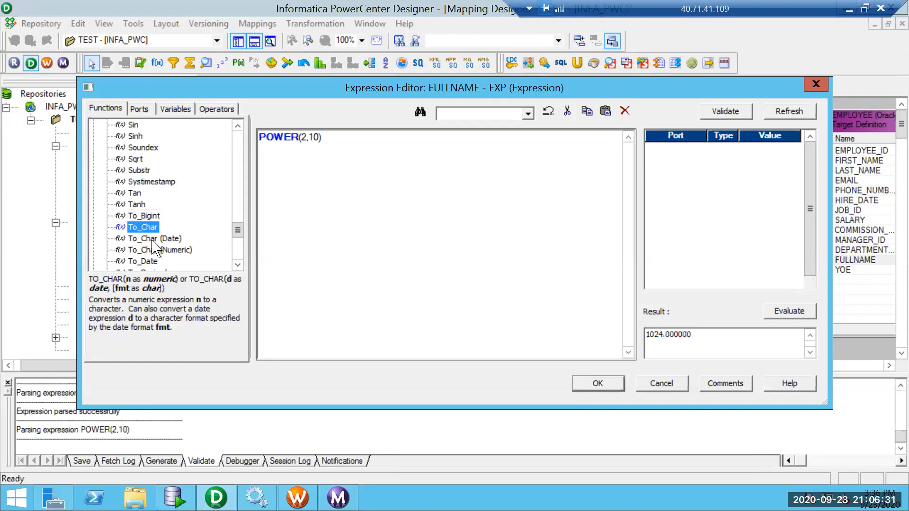
{"action": "left_click", "coordinate": [155, 239]}
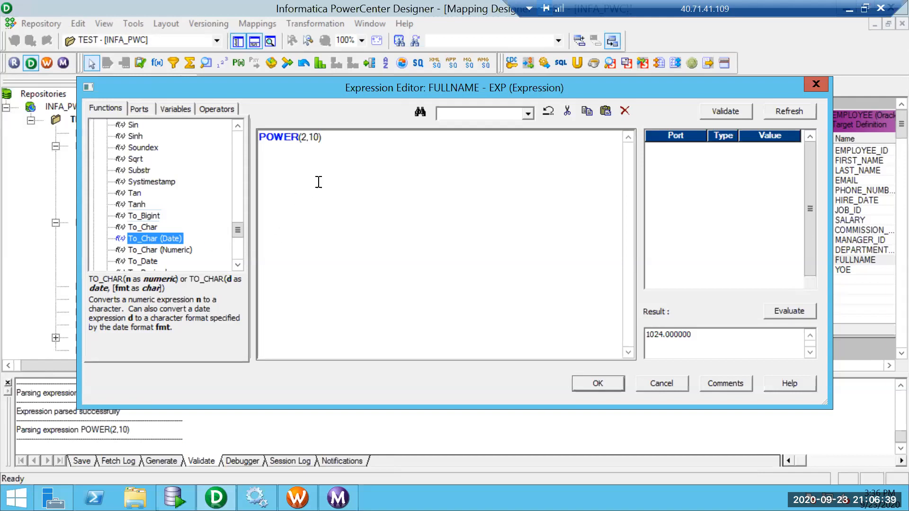
{"action": "left_click", "coordinate": [177, 245]}
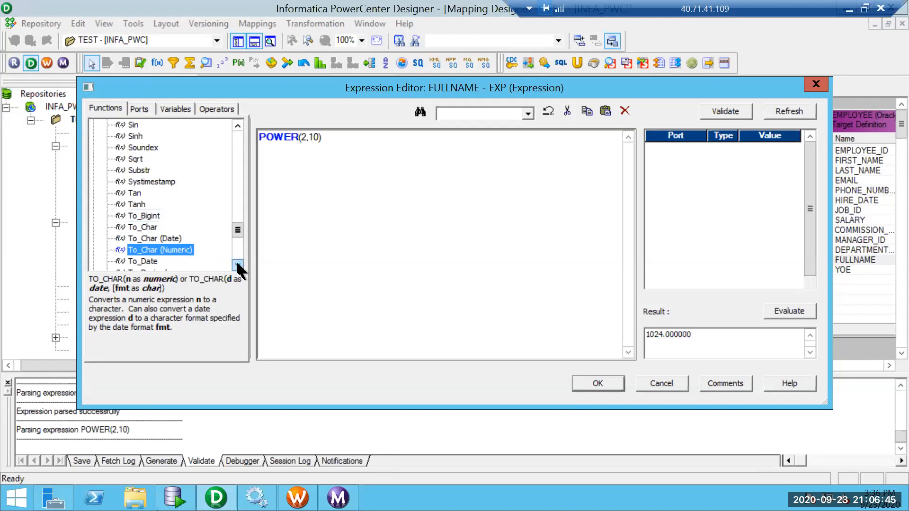
Examine the descriptions of the To_Date, To_Decimal, To_Float and To_Integer conversion functions.
{"action": "scroll", "coordinate": [236, 260], "scroll_direction": "down", "scroll_amount": 4}
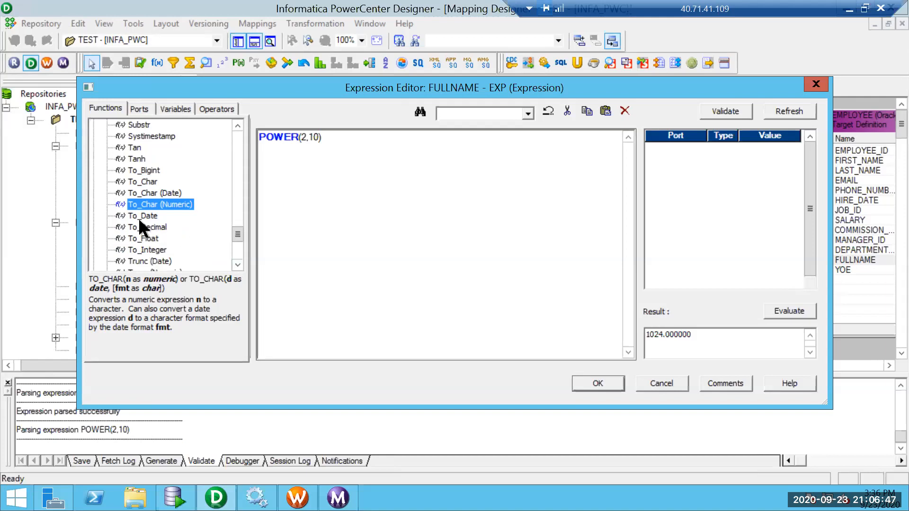
{"action": "left_click", "coordinate": [138, 218]}
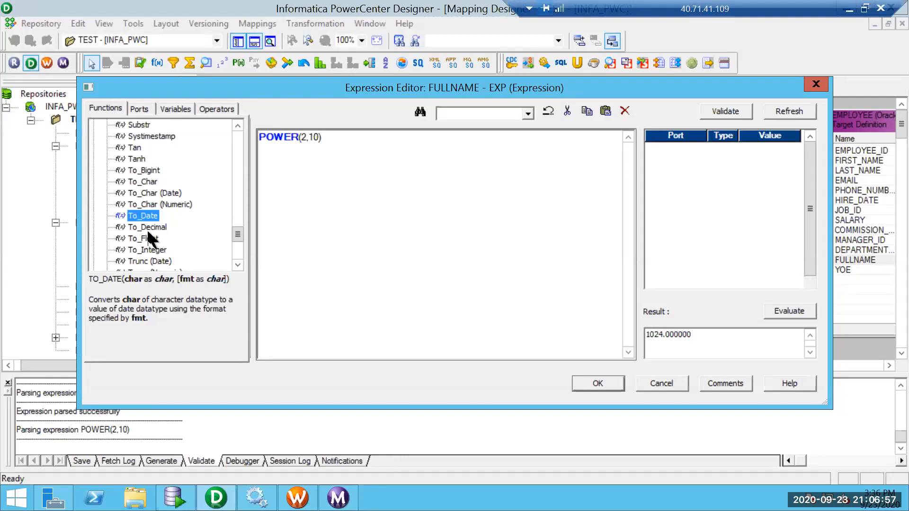
{"action": "left_click", "coordinate": [147, 237]}
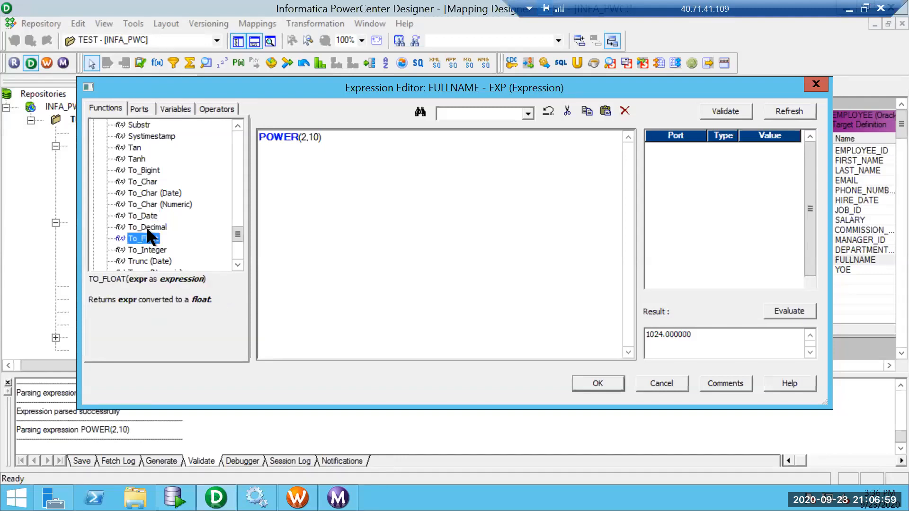
{"action": "left_click", "coordinate": [147, 229]}
{"action": "left_click", "coordinate": [147, 238]}
{"action": "left_click", "coordinate": [151, 250]}
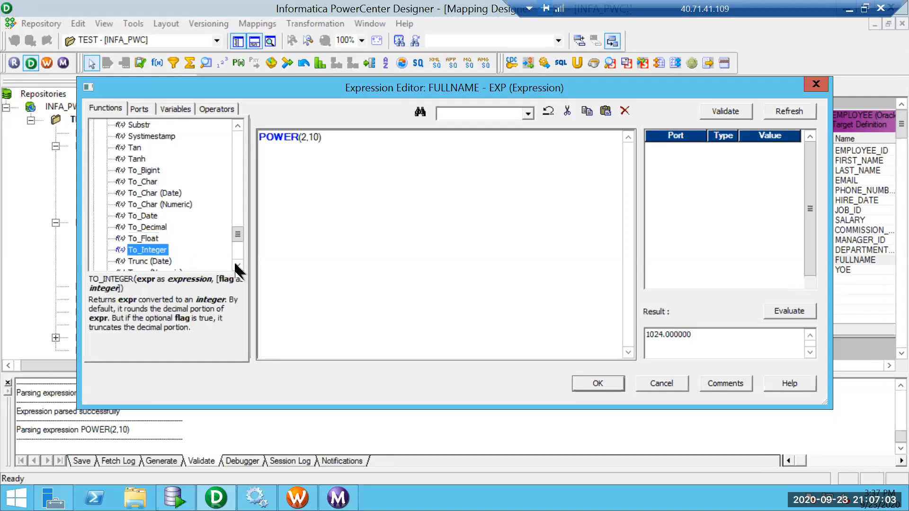
Examine the descriptions of the Trunc (Date) and Upper functions at the end of the All Functions group.
{"action": "left_click", "coordinate": [237, 265]}
{"action": "double_click", "coordinate": [237, 265]}
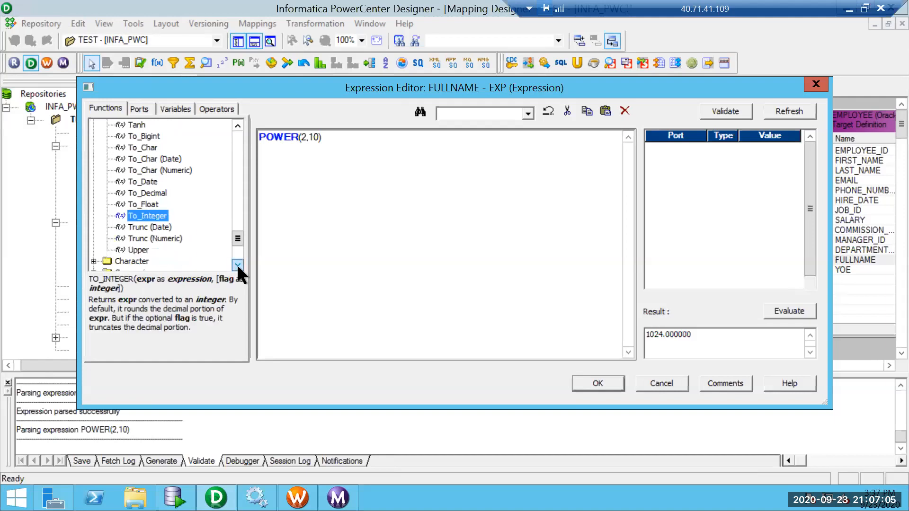
{"action": "left_click", "coordinate": [159, 229]}
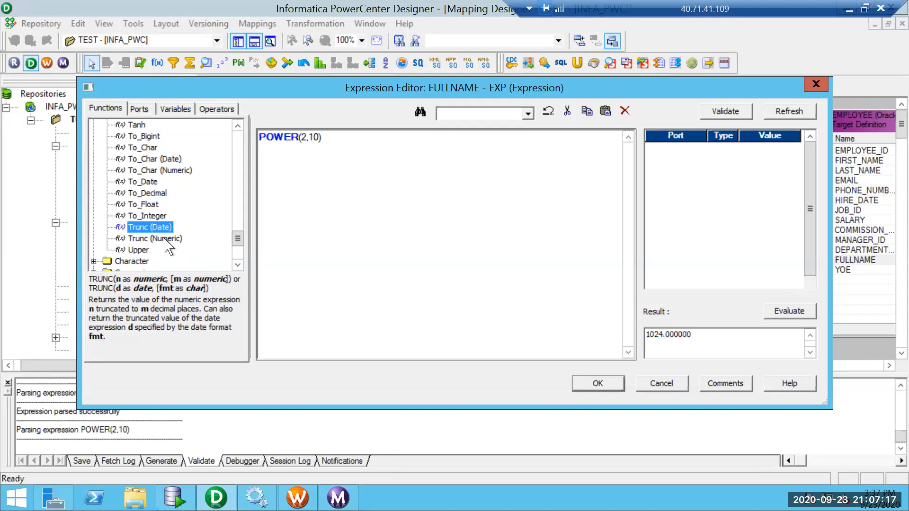
{"action": "left_click", "coordinate": [138, 249]}
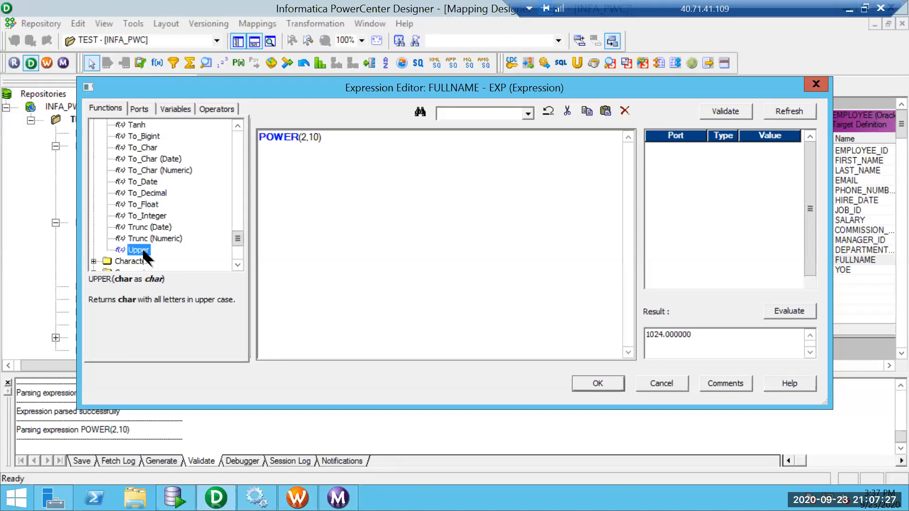
Look through the functions in the Character group, collapse it, and expand the Conversion group.
{"action": "left_click", "coordinate": [233, 254]}
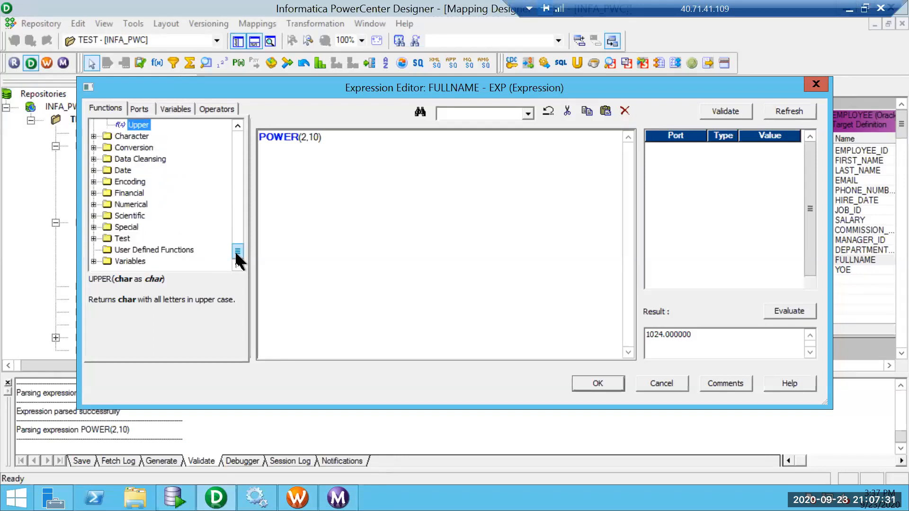
{"action": "left_click", "coordinate": [94, 136]}
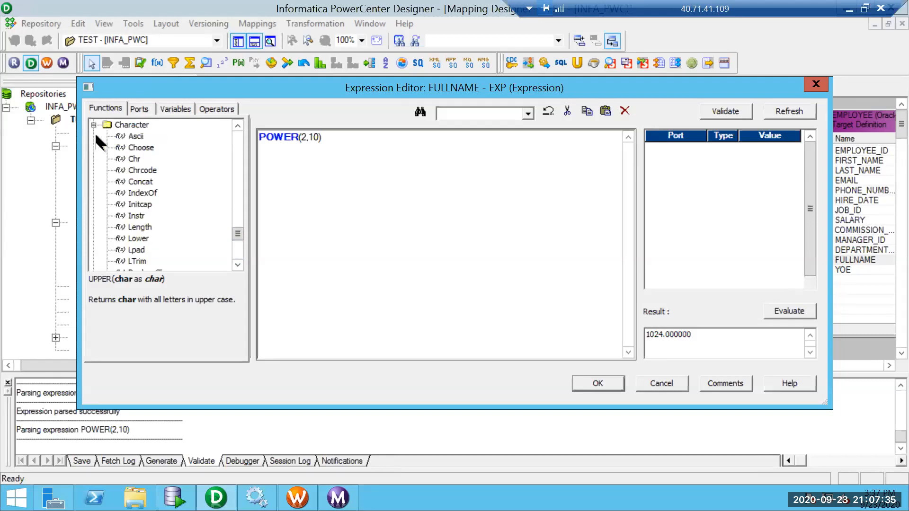
{"action": "left_click", "coordinate": [93, 125]}
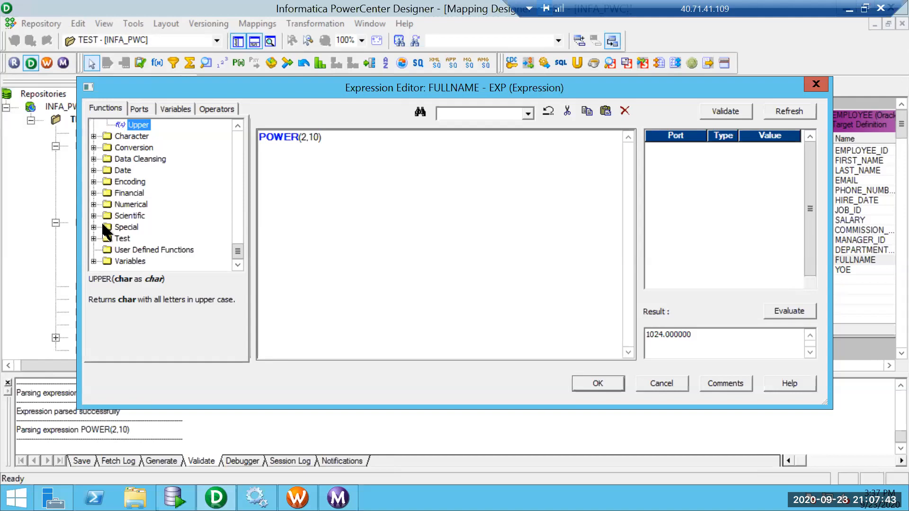
{"action": "left_click", "coordinate": [93, 147]}
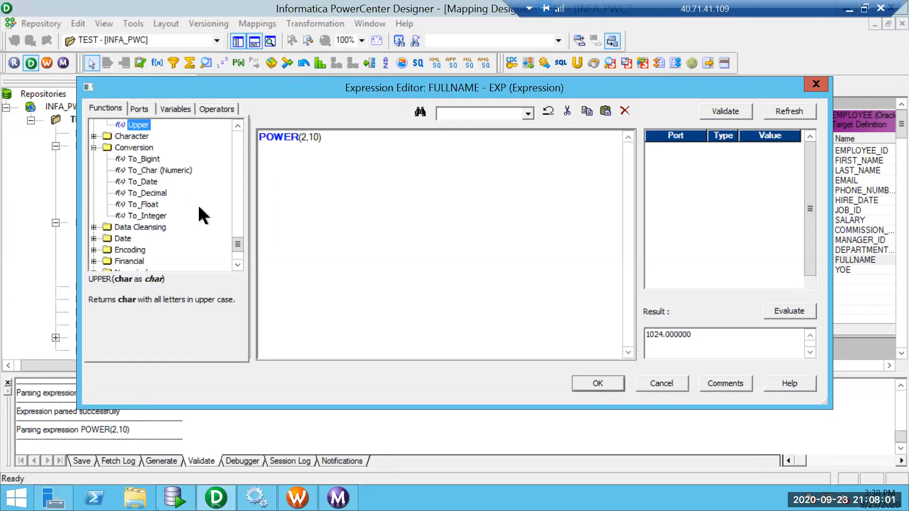
Look over the remaining function groups after Conversion and view the description of User Defined Functions.
{"action": "left_click", "coordinate": [237, 264]}
{"action": "left_click", "coordinate": [238, 264]}
{"action": "left_click", "coordinate": [238, 264]}
{"action": "left_click", "coordinate": [237, 264]}
{"action": "left_click", "coordinate": [237, 264]}
{"action": "left_click", "coordinate": [238, 264]}
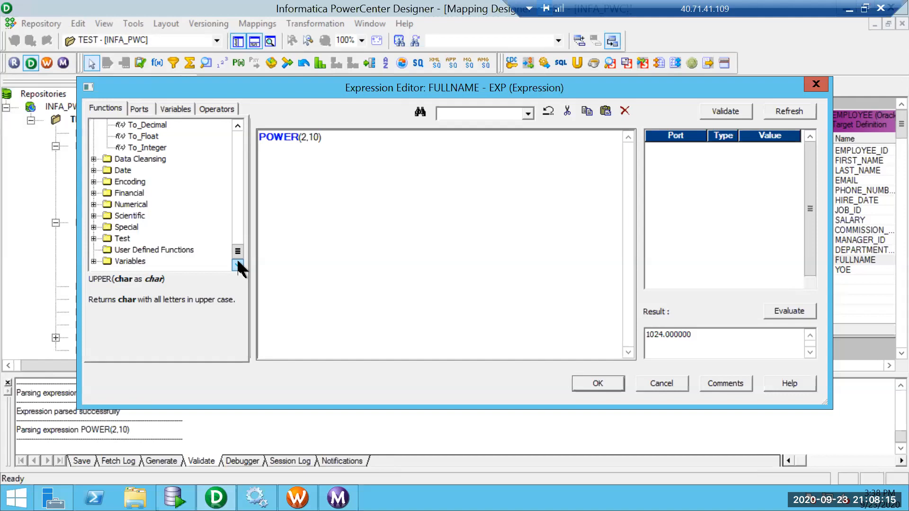
{"action": "left_click", "coordinate": [170, 249]}
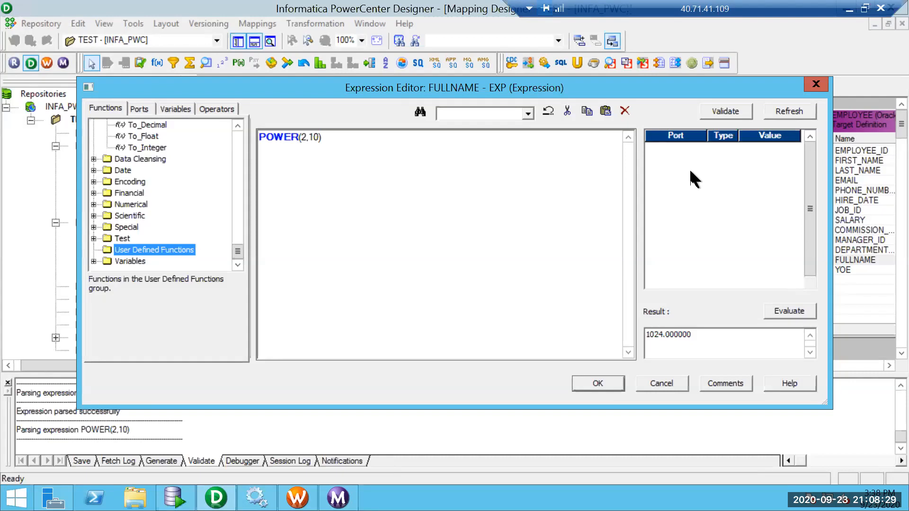
Close the editor without keeping the POWER expression, reopen the FULLNAME port's expression and clear its whole formula.
{"action": "left_click", "coordinate": [815, 85]}
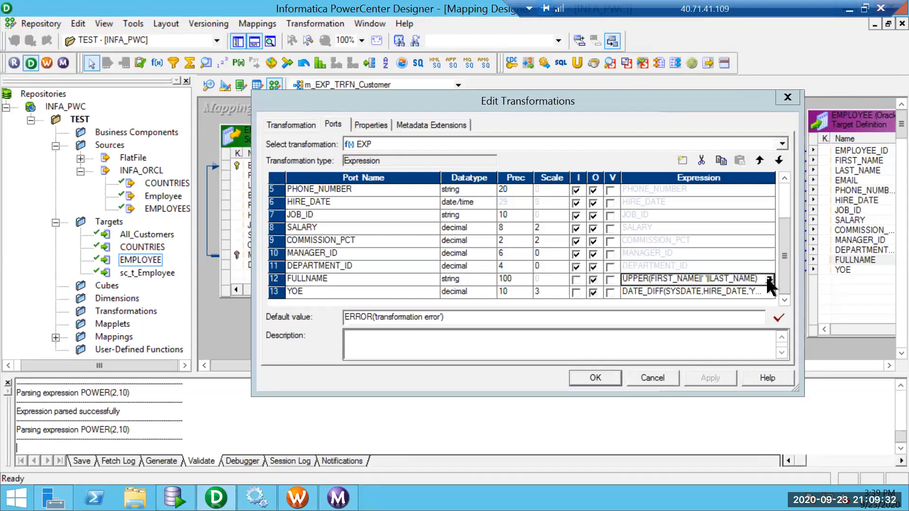
{"action": "left_click", "coordinate": [767, 279]}
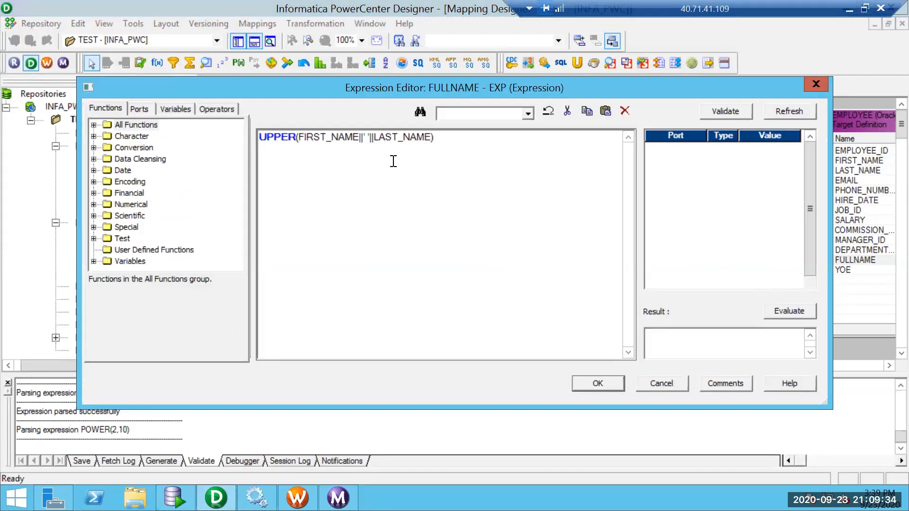
{"action": "key", "text": "ctrl+a"}
{"action": "key", "text": "Delete"}
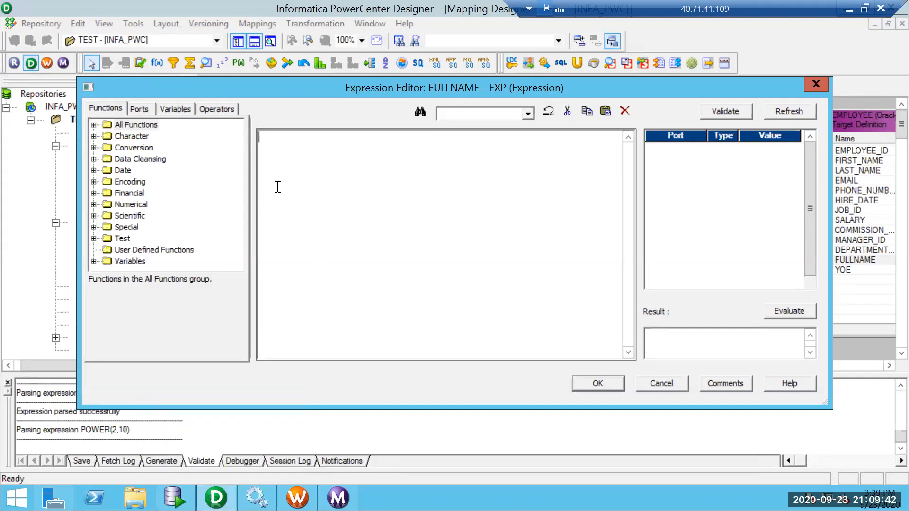
{"action": "left_click", "coordinate": [144, 111]}
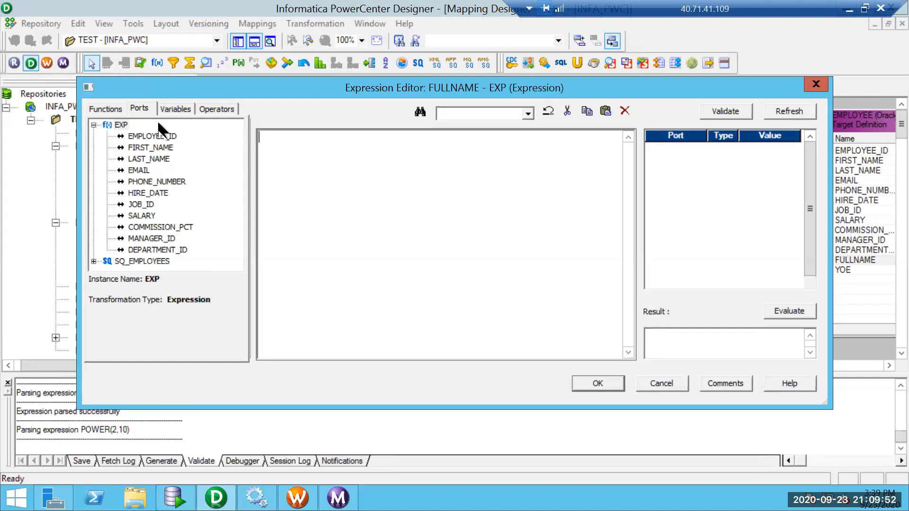
{"action": "left_click", "coordinate": [116, 109]}
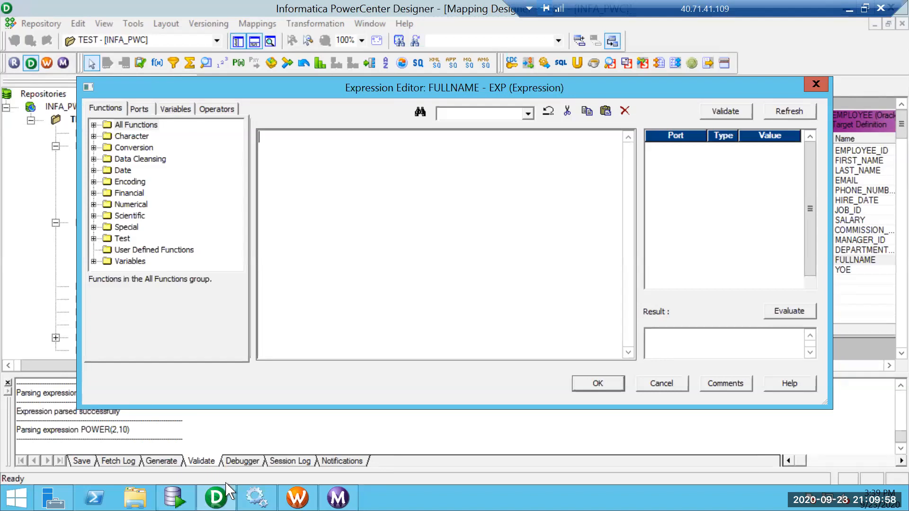
Switch to Oracle SQL Developer, run the SELECT * query on the EMPLOYEE table and inspect the first row's EMAIL value.
{"action": "left_click", "coordinate": [176, 498]}
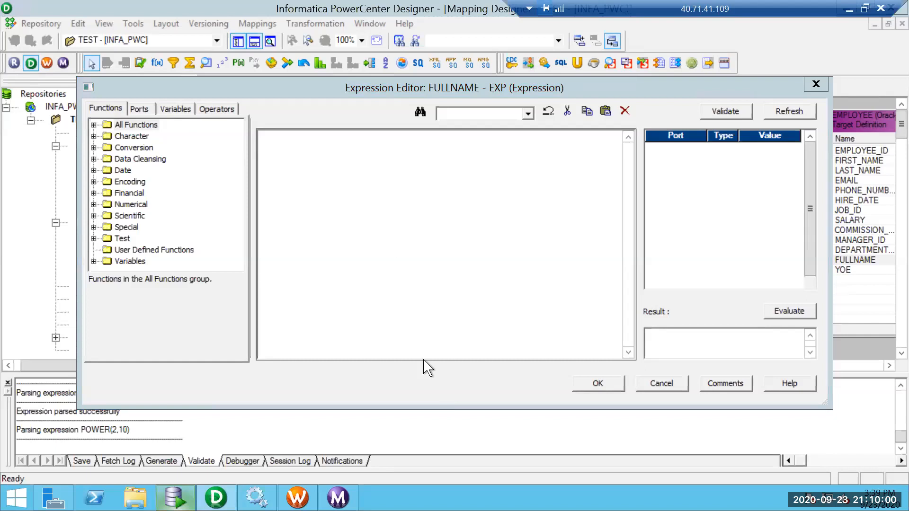
{"action": "key", "text": "alt+Tab"}
{"action": "left_click", "coordinate": [330, 217]}
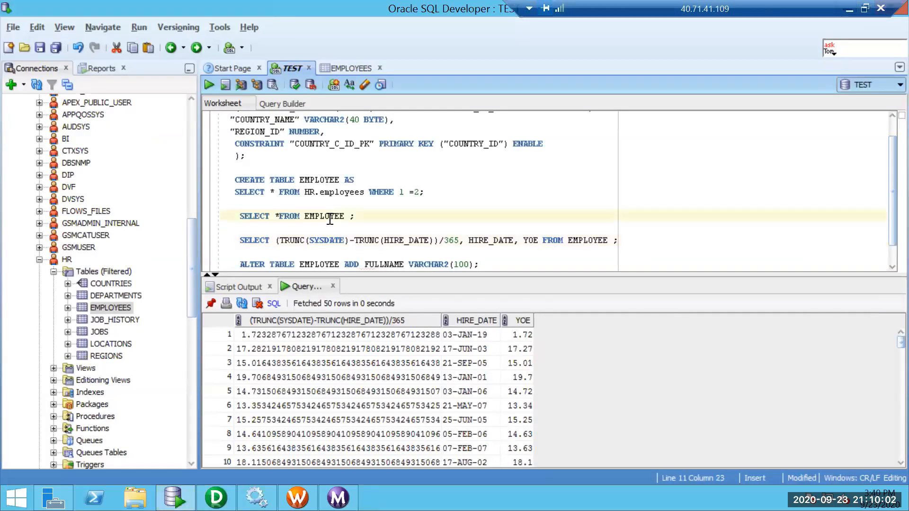
{"action": "triple_click", "coordinate": [330, 219]}
{"action": "key", "text": "ctrl+Return"}
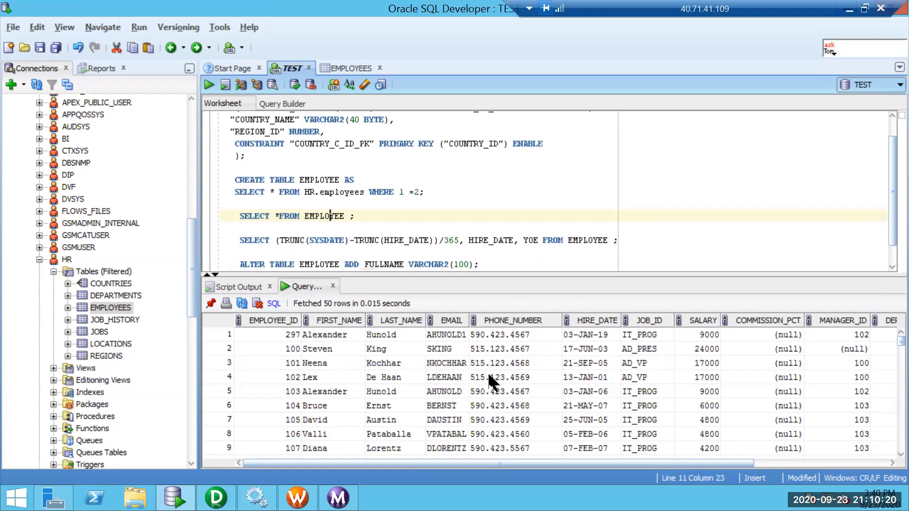
{"action": "left_click", "coordinate": [447, 334]}
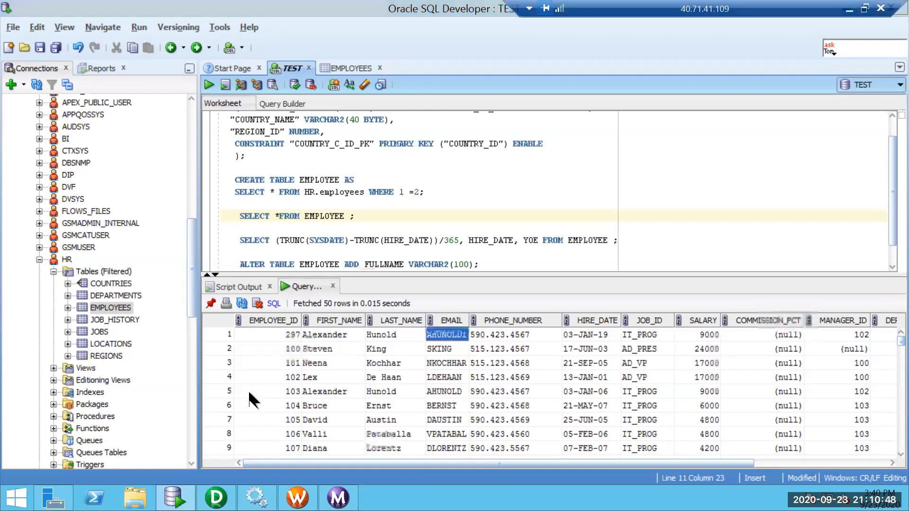
Return to PowerCenter Designer and begin the FULLNAME expression with REGEX_REPLACE(.
{"action": "key", "text": "alt+Tab"}
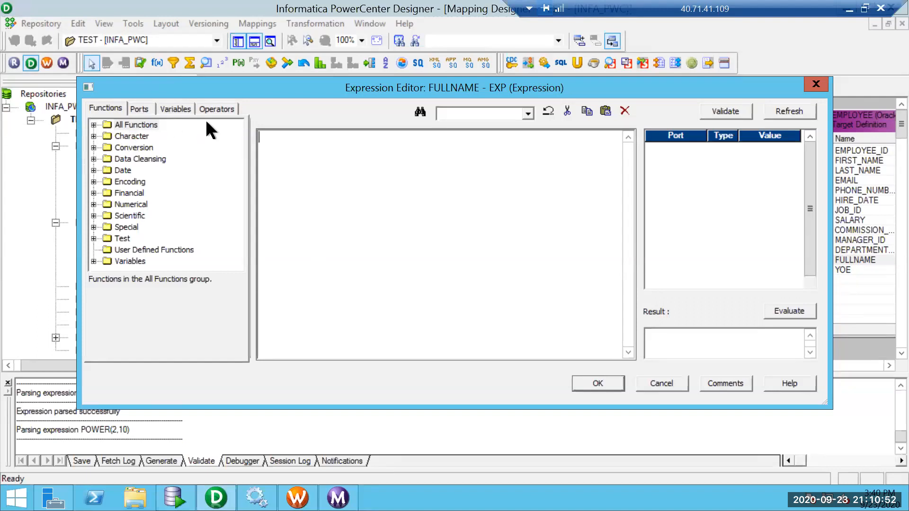
{"action": "type", "text": "REGEXP_REPLACE("}
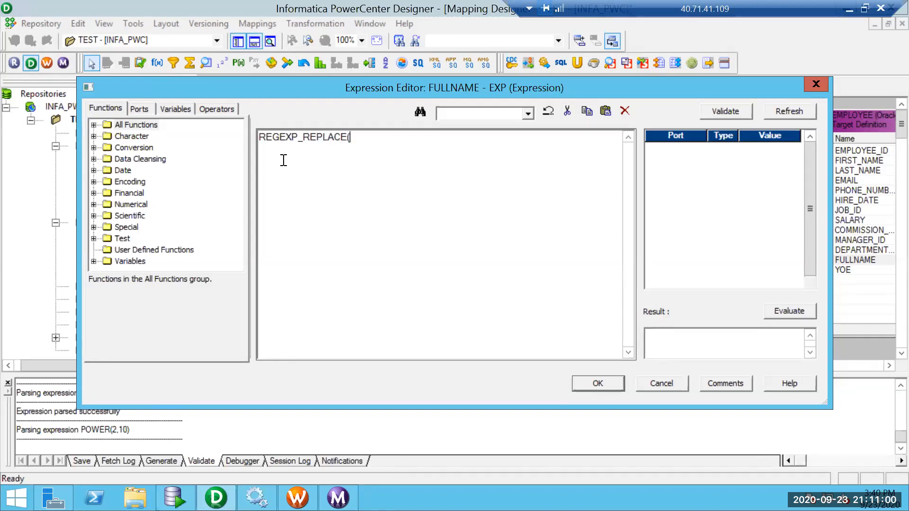
{"action": "left_click", "coordinate": [298, 140]}
{"action": "key", "text": "BackSpace"}
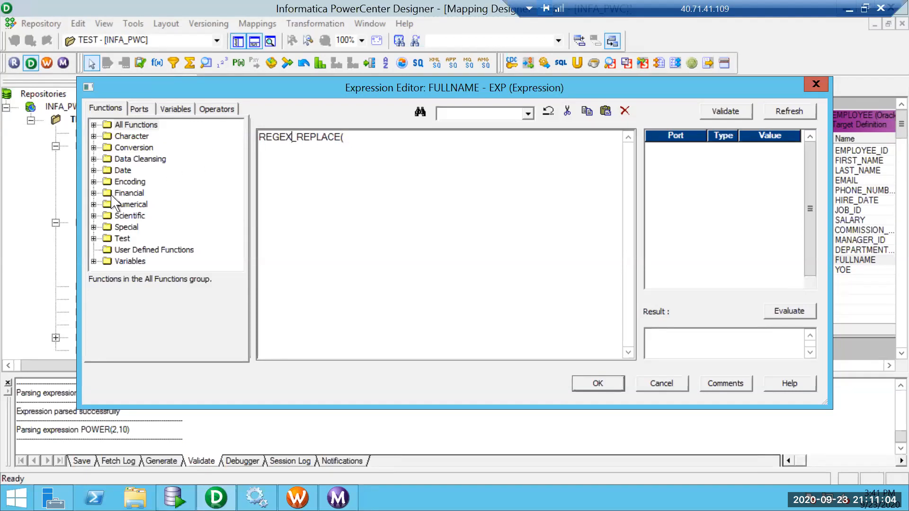
Look through the Character group and the full function list for the regular-expression replace function.
{"action": "left_click", "coordinate": [93, 136]}
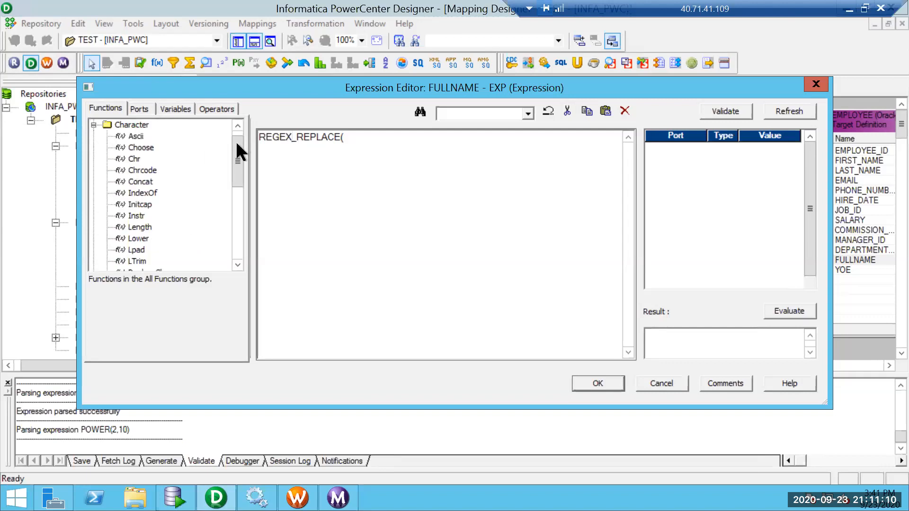
{"action": "scroll", "coordinate": [238, 173], "scroll_direction": "down", "scroll_amount": 3}
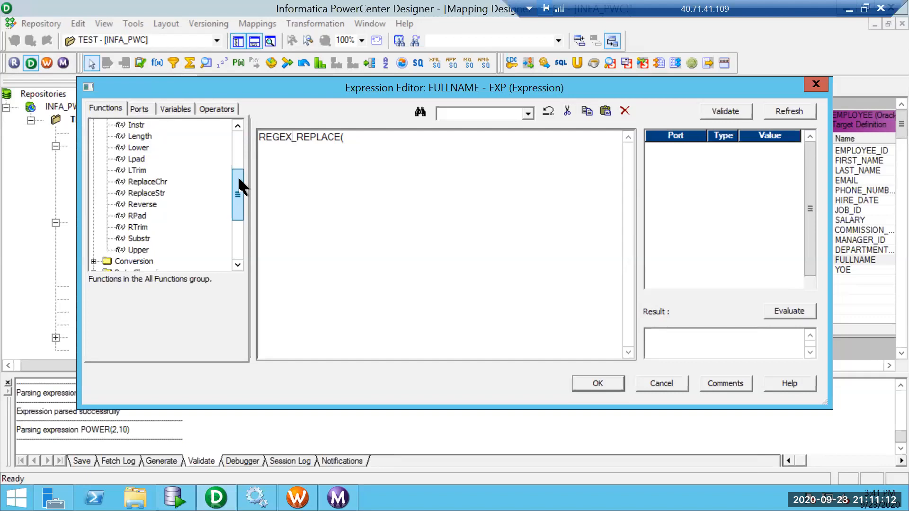
{"action": "scroll", "coordinate": [236, 160], "scroll_direction": "up", "scroll_amount": 1}
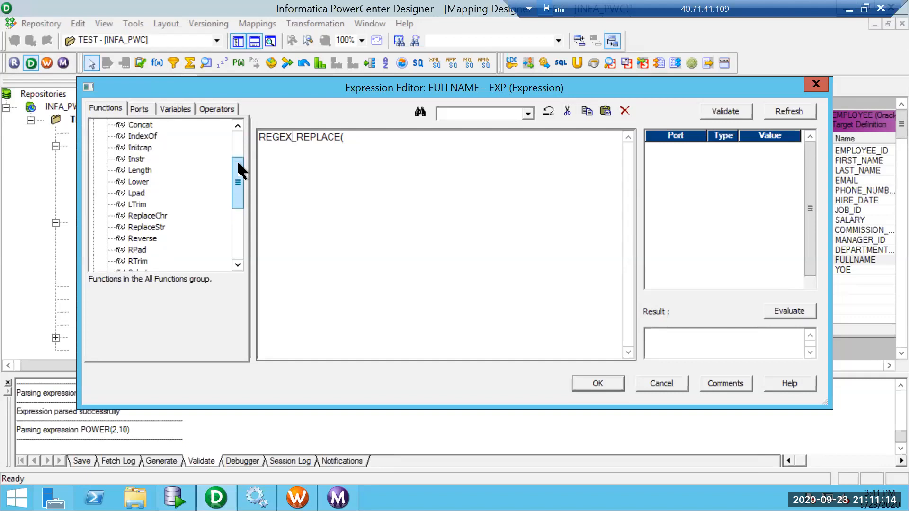
{"action": "scroll", "coordinate": [237, 155], "scroll_direction": "up", "scroll_amount": 1}
{"action": "scroll", "coordinate": [234, 124], "scroll_direction": "up", "scroll_amount": 1}
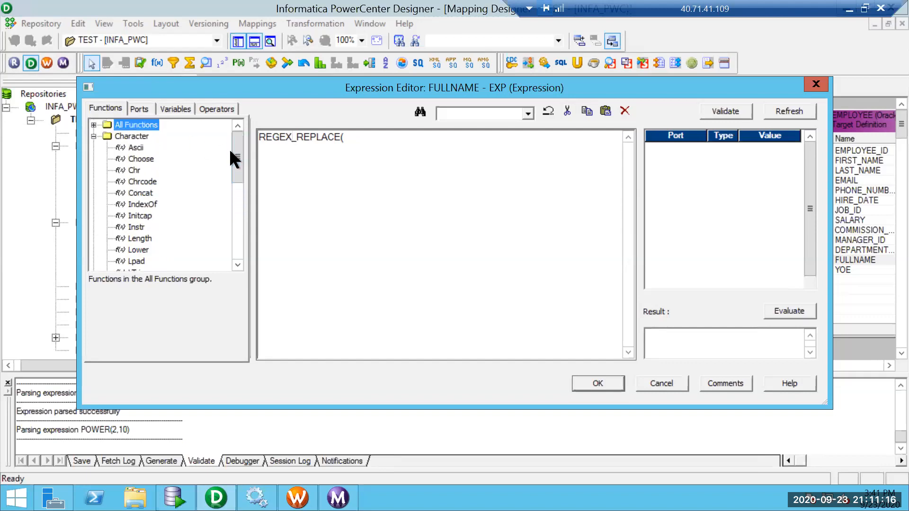
{"action": "left_click", "coordinate": [94, 136]}
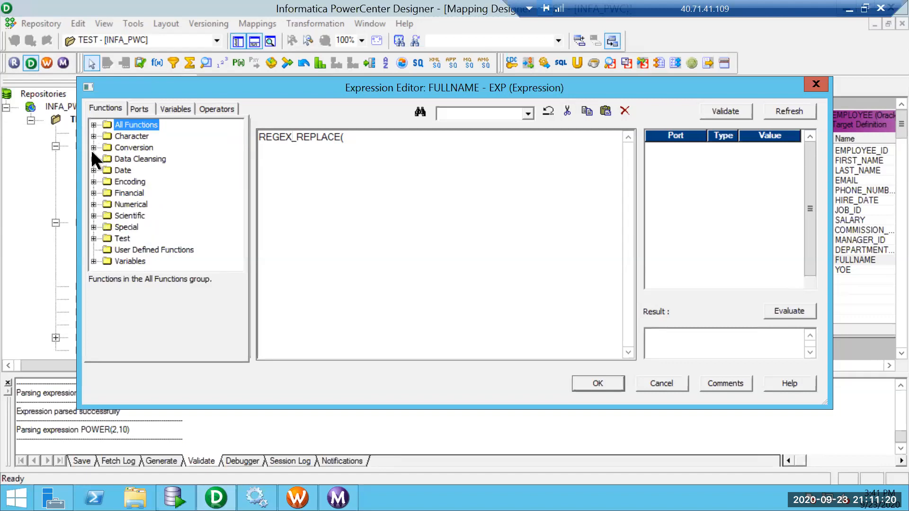
{"action": "left_click", "coordinate": [93, 125]}
{"action": "scroll", "coordinate": [239, 156], "scroll_direction": "down", "scroll_amount": 12}
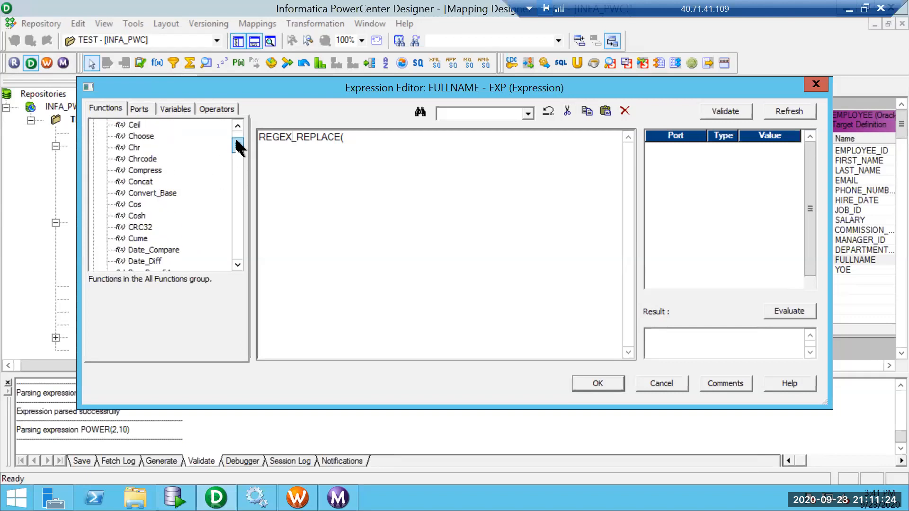
{"action": "left_click_drag", "start_coordinate": [236, 176], "coordinate": [237, 199]}
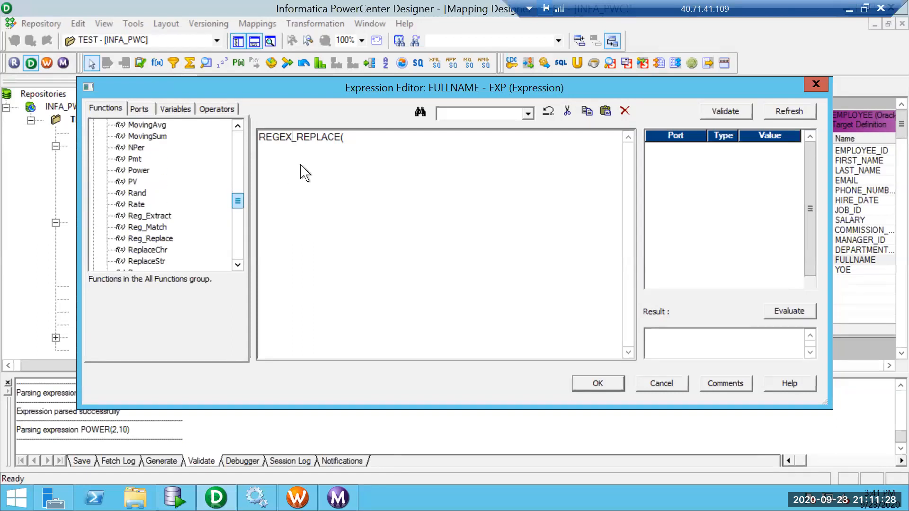
Correct the function name to REG_REPLACE, insert the EMAIL port as its first argument and open a quoted second argument.
{"action": "left_click", "coordinate": [329, 155]}
{"action": "left_click", "coordinate": [291, 136]}
{"action": "key", "text": "BackSpace"}
{"action": "key", "text": "BackSpace"}
{"action": "left_click", "coordinate": [382, 144]}
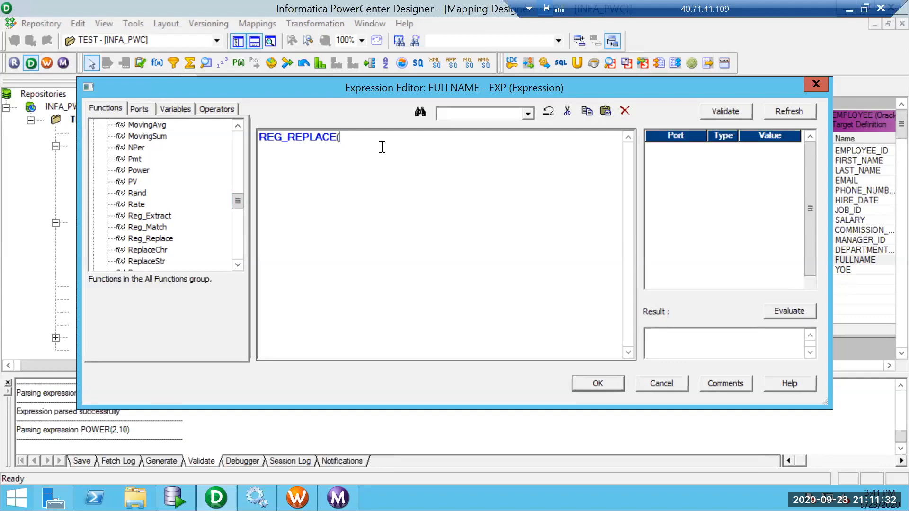
{"action": "left_click", "coordinate": [139, 109]}
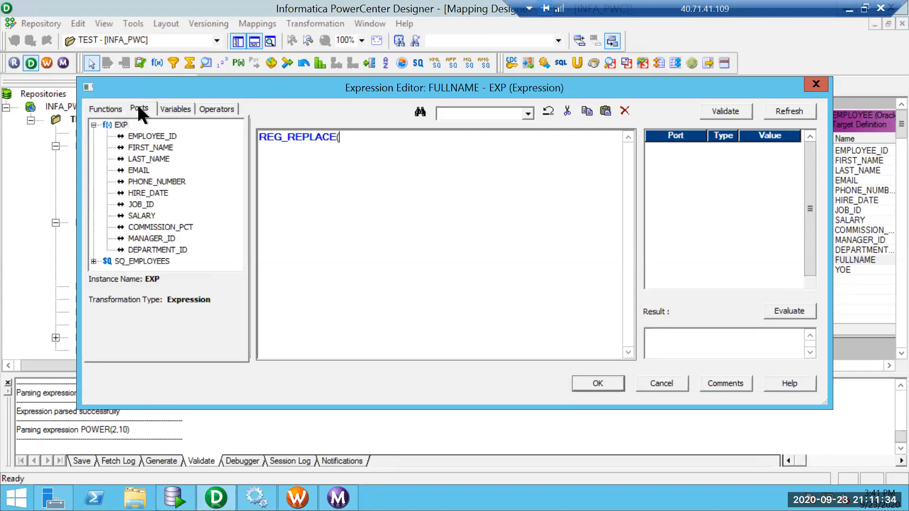
{"action": "double_click", "coordinate": [138, 170]}
{"action": "type", "text": ",'"}
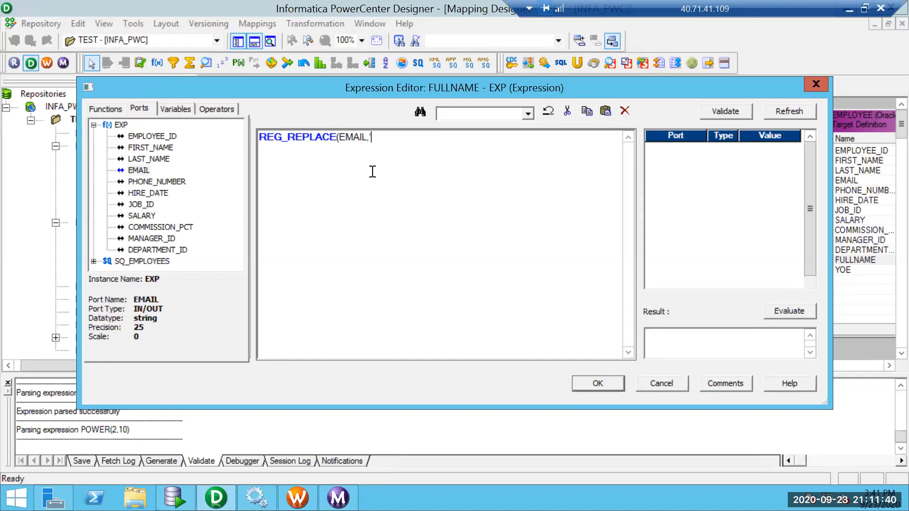
Complete the expression with pattern '^[0-9]' and an empty replacement string, then validate it.
{"action": "type", "text": "^["}
{"action": "type", "text": "1-9"}
{"action": "key", "text": "Left"}
{"action": "key", "text": "Left"}
{"action": "key", "text": "BackSpace"}
{"action": "type", "text": "0"}
{"action": "key", "text": "Right"}
{"action": "key", "text": "Right"}
{"action": "type", "text": "]','')"}
{"action": "left_click", "coordinate": [744, 108]}
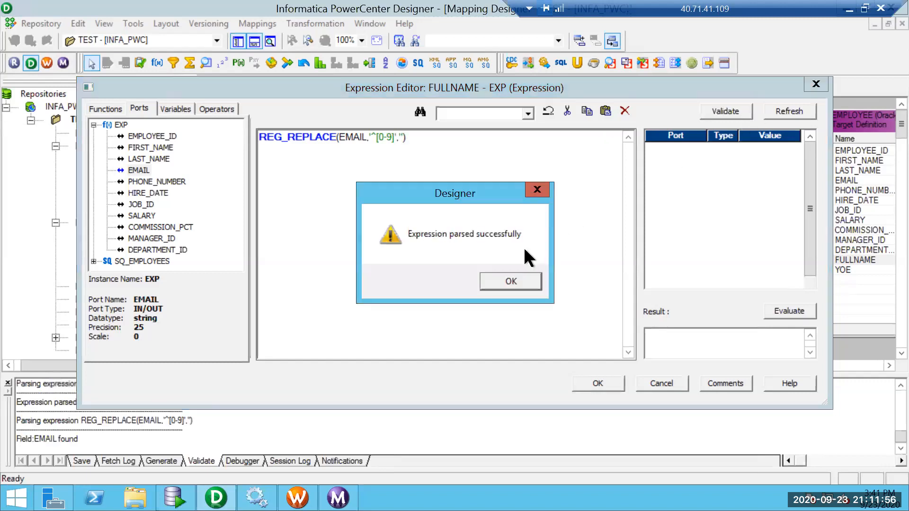
{"action": "key", "text": "Return"}
Refresh the test ports, recheck the first EMPLOYEE row's EMAIL in SQL Developer, and evaluate the expression in PowerCenter Designer with that value.
{"action": "left_click", "coordinate": [780, 112]}
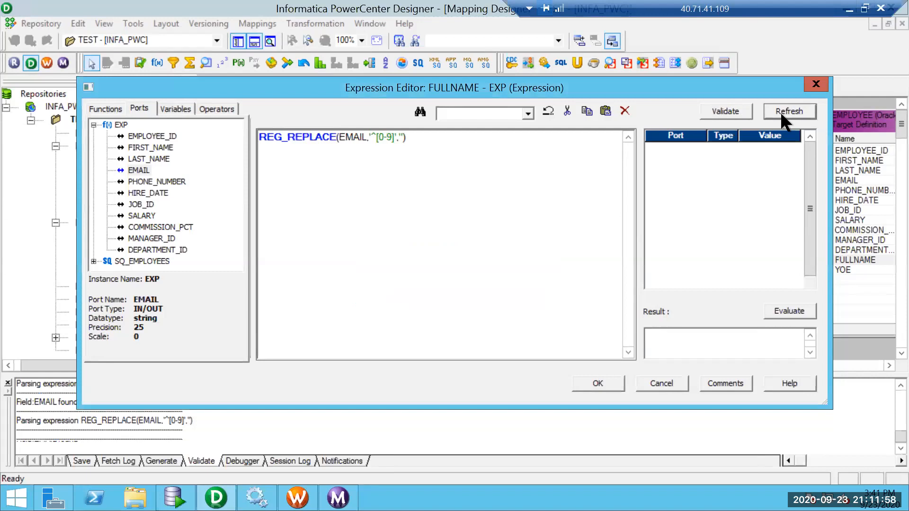
{"action": "left_click", "coordinate": [175, 497]}
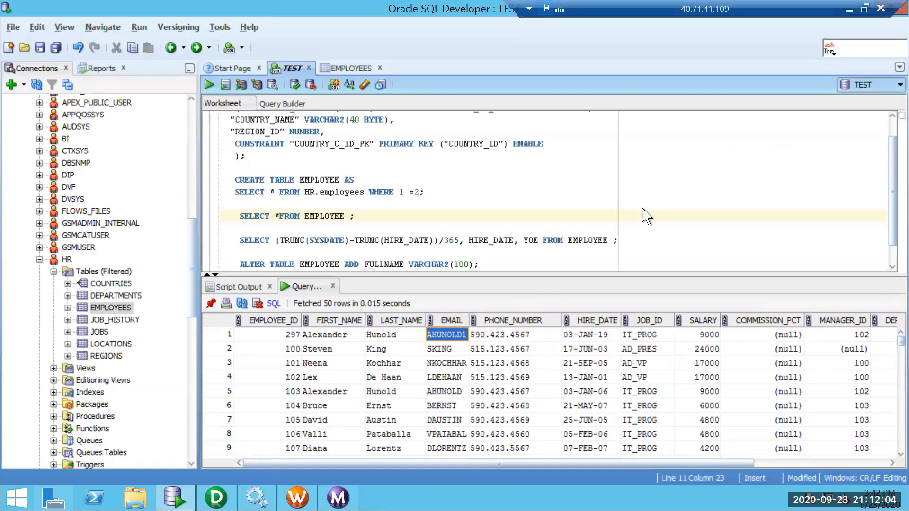
{"action": "key", "text": "alt+Tab"}
{"action": "left_click", "coordinate": [770, 152]}
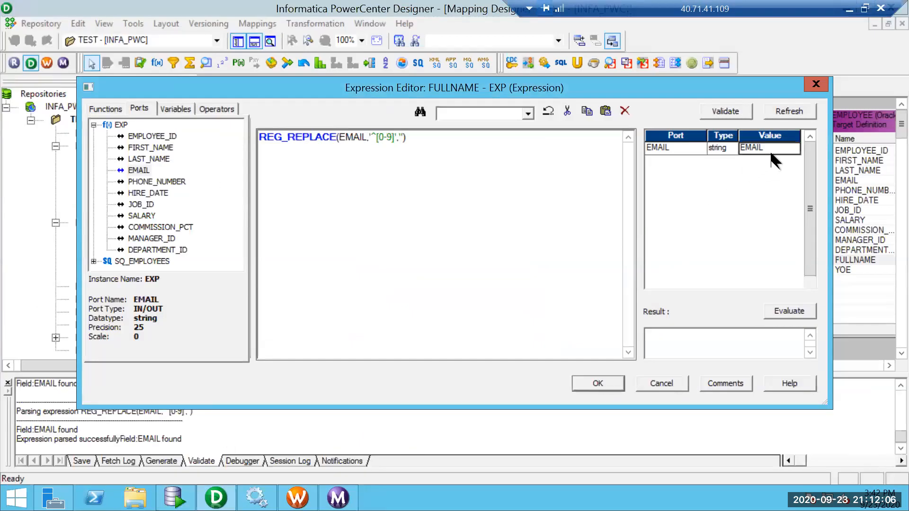
{"action": "type", "text": "AHUNOLD1"}
{"action": "left_click", "coordinate": [783, 316]}
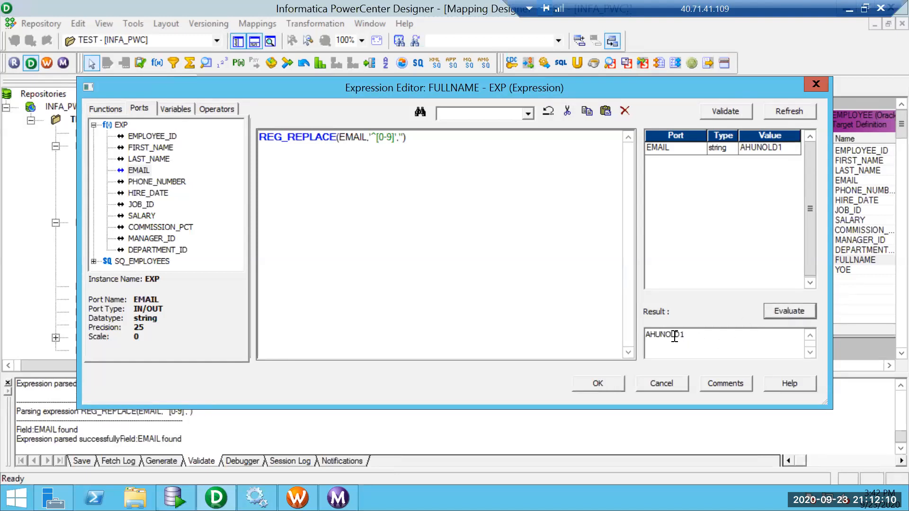
Remove the ^ so the pattern is '[0-9]', refresh the test ports and evaluate with the first row's EMAIL value.
{"action": "left_click", "coordinate": [377, 136]}
{"action": "key", "text": "BackSpace"}
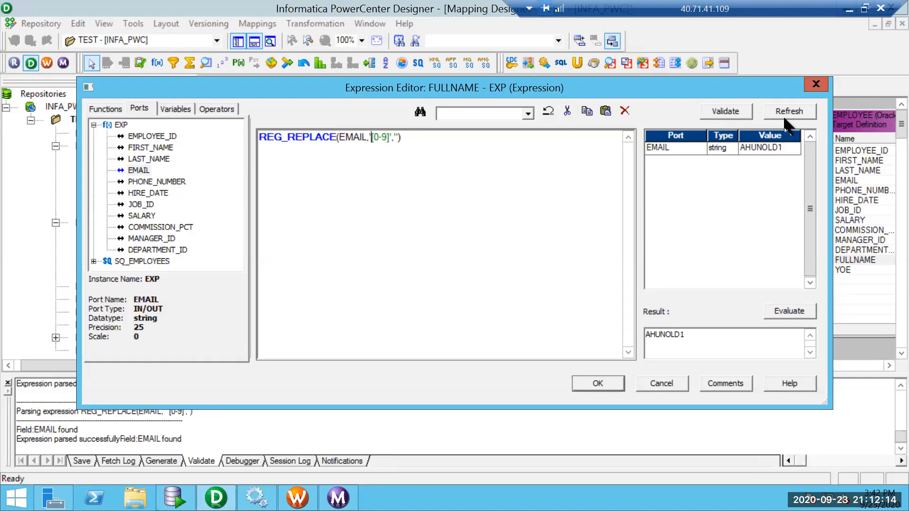
{"action": "left_click", "coordinate": [778, 113]}
{"action": "left_click", "coordinate": [775, 151]}
{"action": "type", "text": "AHUNOLD1"}
{"action": "left_click", "coordinate": [788, 311]}
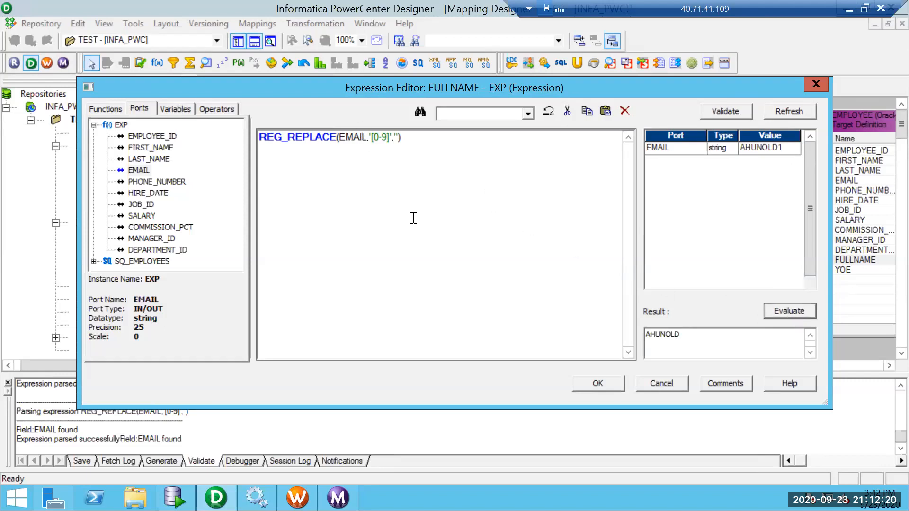
Append 234 to the EMAIL test value and evaluate the digit-removing expression again.
{"action": "left_click", "coordinate": [790, 149]}
{"action": "type", "text": "234"}
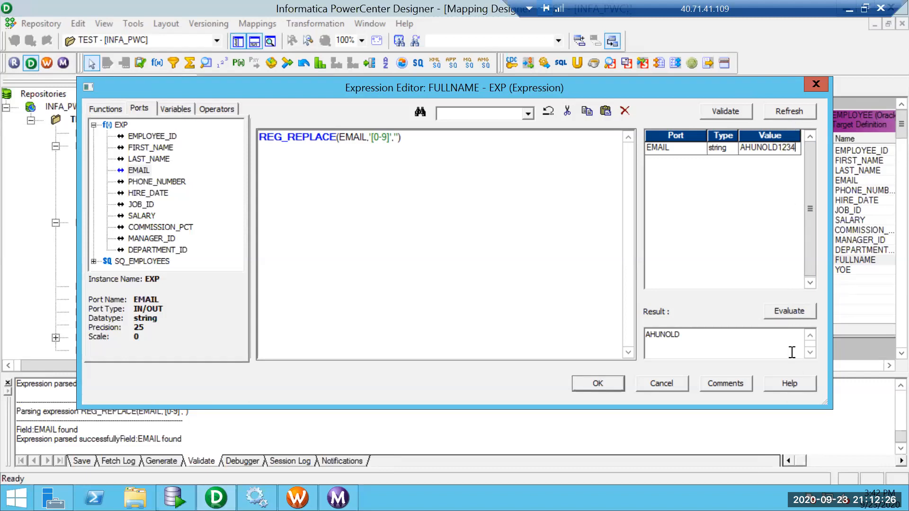
{"action": "left_click", "coordinate": [789, 311]}
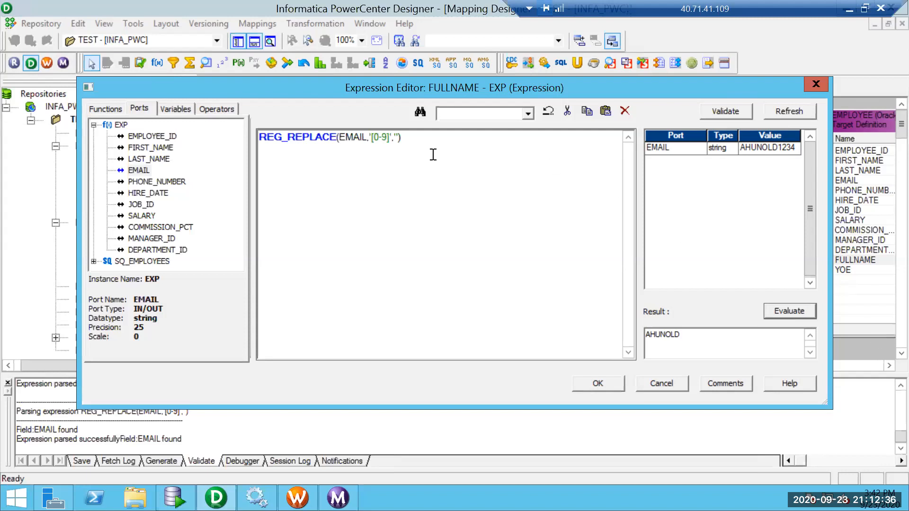
Change the REG_REPLACE pattern to '[A-Z a-z]'.
{"action": "left_click", "coordinate": [378, 138]}
{"action": "key", "text": "BackSpace"}
{"action": "type", "text": "A"}
{"action": "key", "text": "Right"}
{"action": "key", "text": "Right"}
{"action": "key", "text": "BackSpace"}
{"action": "type", "text": "Z a-z"}
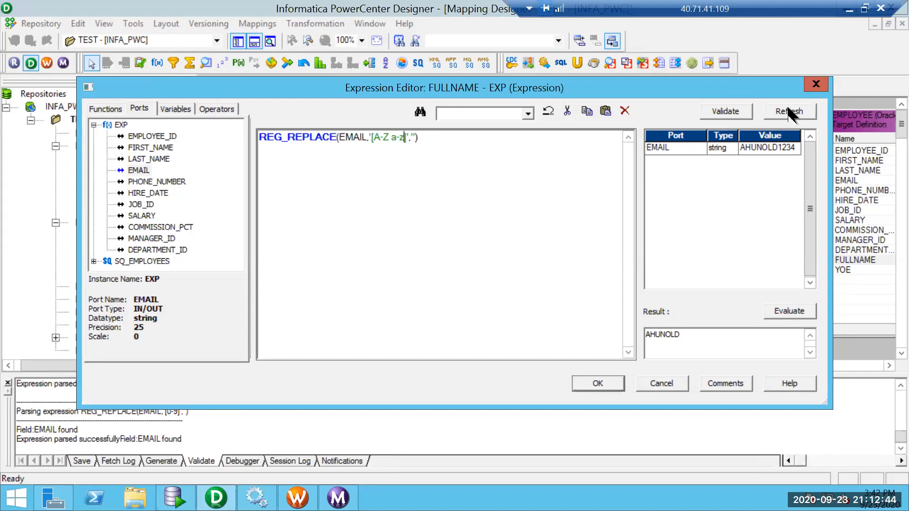
Refresh the test ports, enter the first row's EMAIL value ending in 12345, and evaluate the letter-removing expression.
{"action": "left_click", "coordinate": [789, 114]}
{"action": "left_click", "coordinate": [775, 147]}
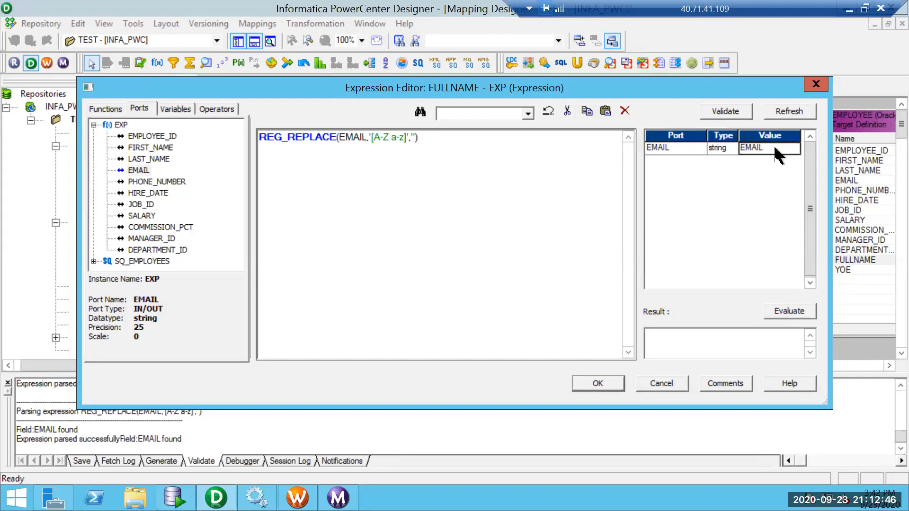
{"action": "type", "text": "AHUNOLD1"}
{"action": "type", "text": "2345"}
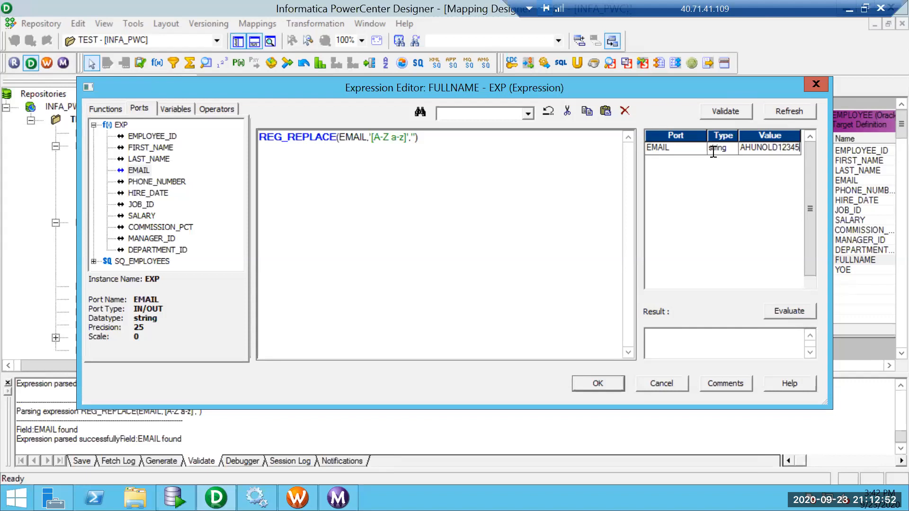
{"action": "left_click", "coordinate": [774, 310]}
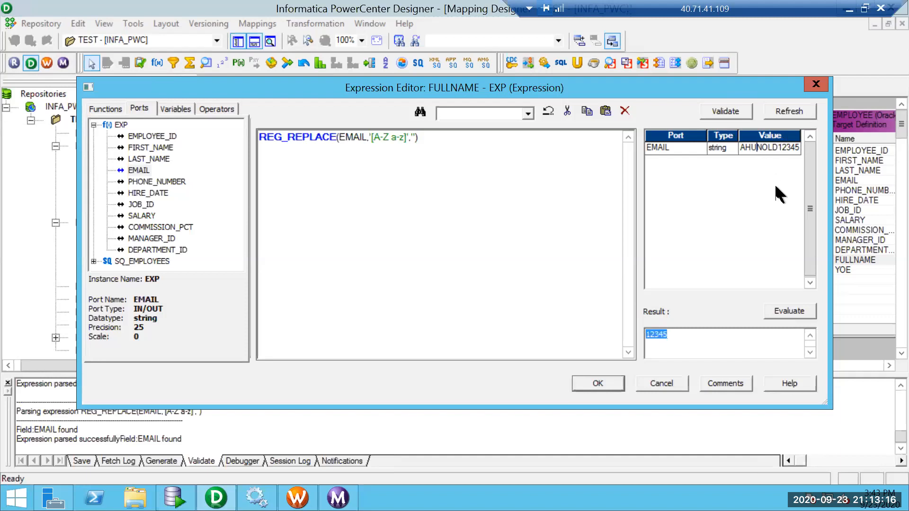
Insert 12 before and 34 after the U in the EMAIL test value, evaluate again and review the value to its end.
{"action": "type", "text": "34"}
{"action": "key", "text": "Left"}
{"action": "key", "text": "Left"}
{"action": "key", "text": "Left"}
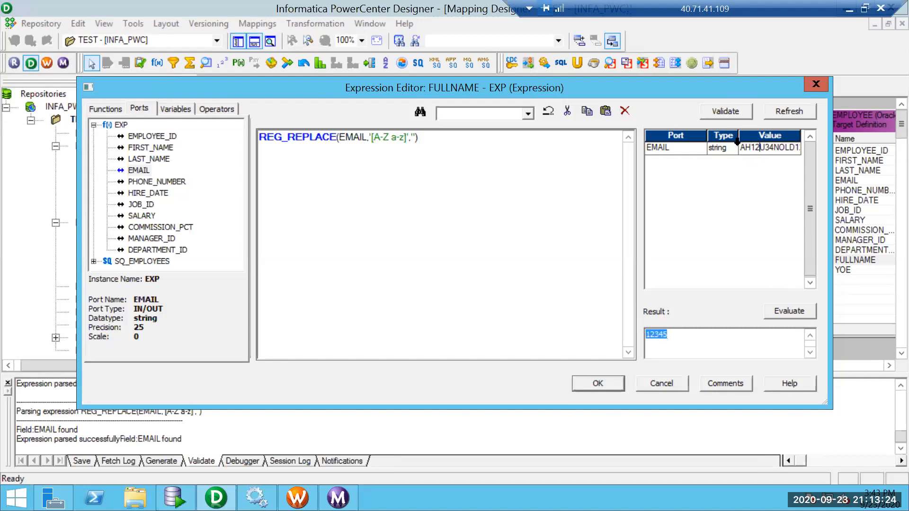
{"action": "left_click", "coordinate": [789, 313]}
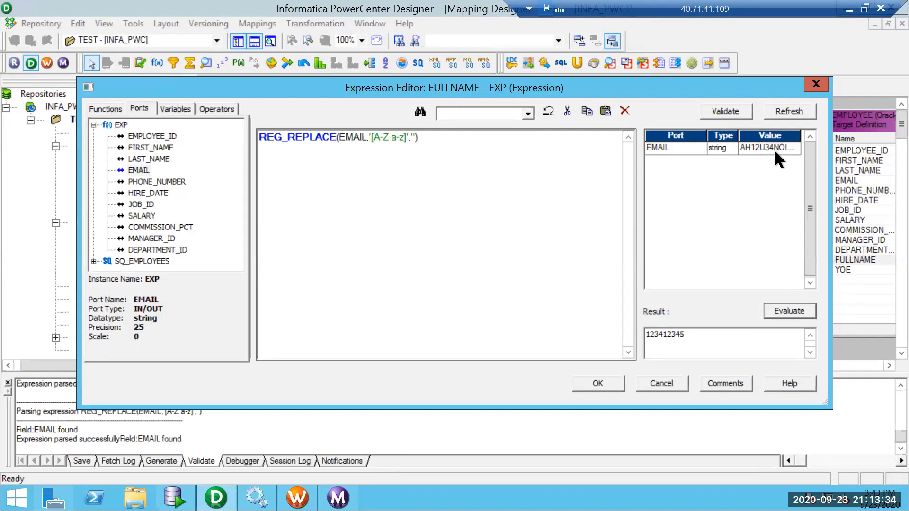
{"action": "left_click", "coordinate": [789, 149]}
{"action": "key", "text": "Right"}
{"action": "key", "text": "Right"}
{"action": "key", "text": "Right"}
{"action": "key", "text": "Right"}
{"action": "key", "text": "Right"}
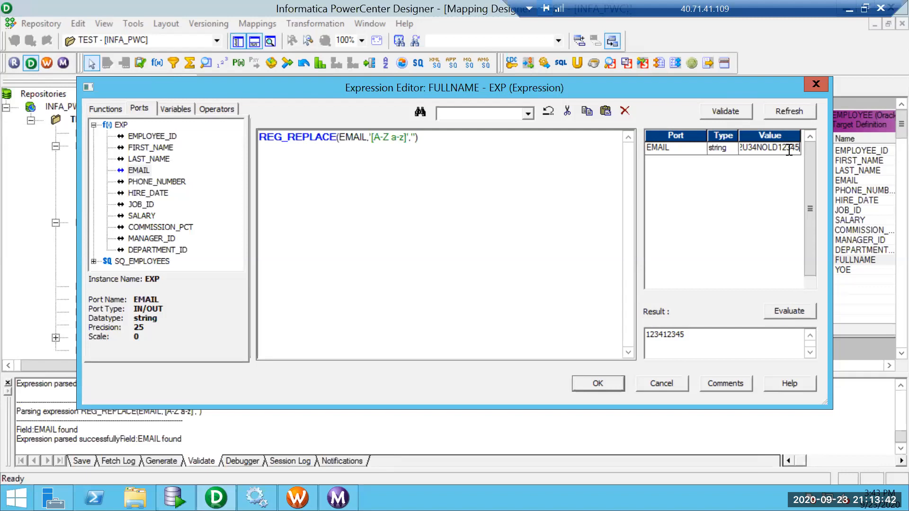
Set the replacement string to '0' and evaluate with 1ASB2G4%76 as the EMAIL value, examining the percent sign in the result.
{"action": "left_click", "coordinate": [415, 137]}
{"action": "type", "text": "0"}
{"action": "left_click", "coordinate": [759, 149]}
{"action": "left_click_drag", "start_coordinate": [762, 150], "coordinate": [707, 148]}
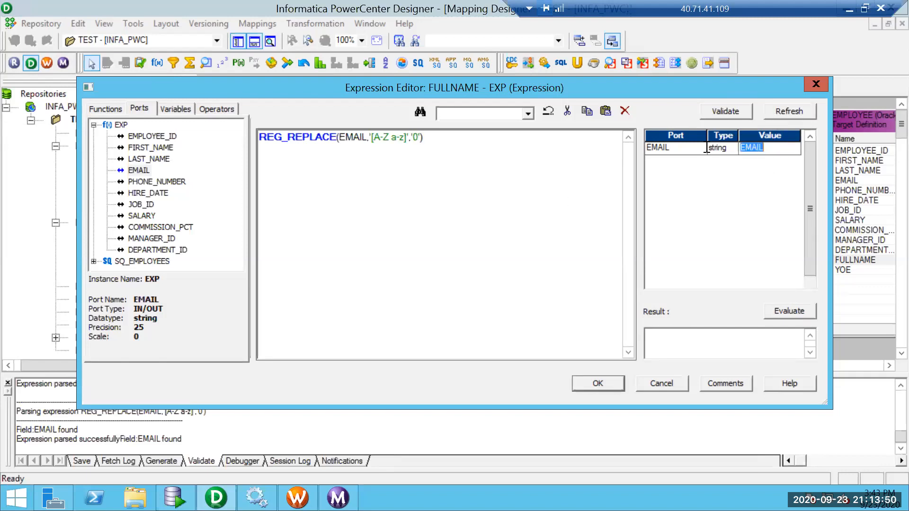
{"action": "type", "text": "1ASB2G4%76"}
{"action": "left_click", "coordinate": [781, 313]}
{"action": "left_click_drag", "start_coordinate": [685, 336], "coordinate": [676, 336]}
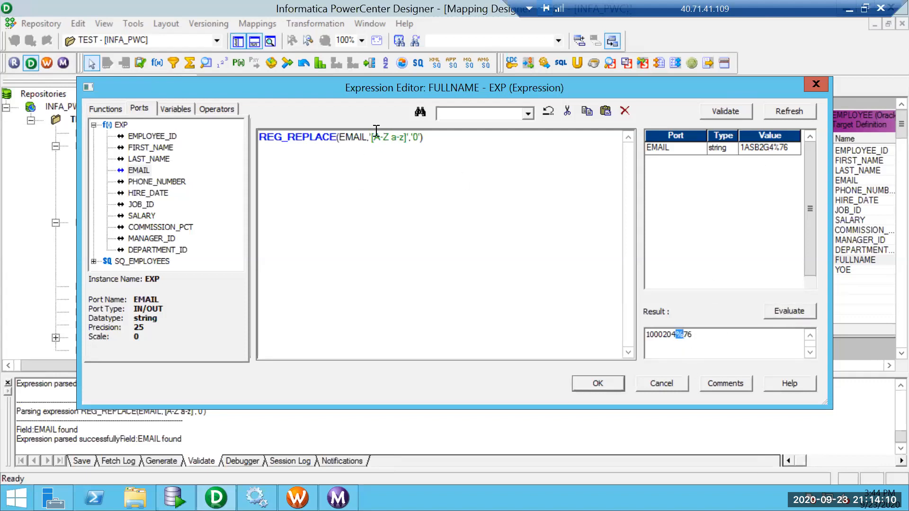
Extend the pattern to '[A-Z a-z %]' and refresh the test ports.
{"action": "left_click", "coordinate": [409, 137]}
{"action": "type", "text": "%"}
{"action": "left_click", "coordinate": [783, 114]}
{"action": "left_click", "coordinate": [766, 149]}
{"action": "left_click_drag", "start_coordinate": [766, 150], "coordinate": [644, 144]}
{"action": "type", "text": "ABC%"}
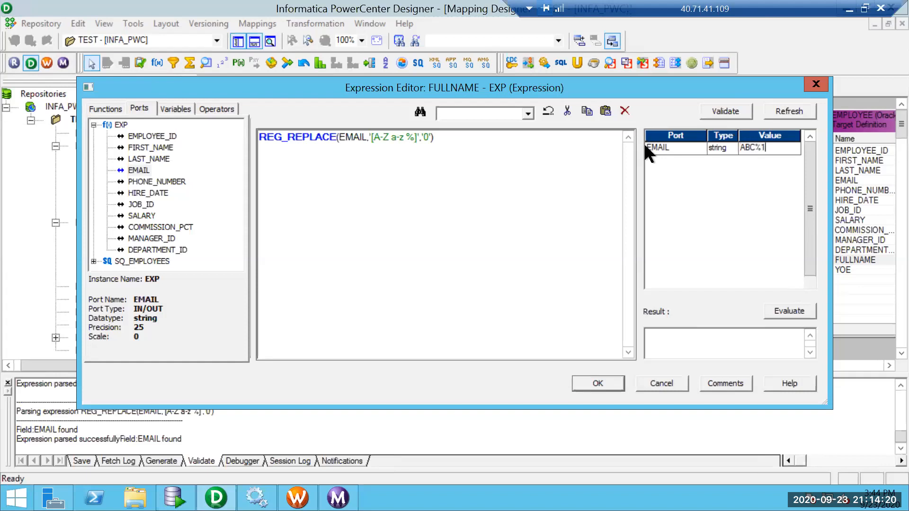
{"action": "type", "text": "123"}
{"action": "key", "text": "Left"}
{"action": "key", "text": "Left"}
{"action": "key", "text": "Left"}
{"action": "key", "text": "Left"}
{"action": "key", "text": "Left"}
{"action": "key", "text": "Left"}
{"action": "key", "text": "Left"}
{"action": "key", "text": "Left"}
{"action": "left_click", "coordinate": [783, 113]}
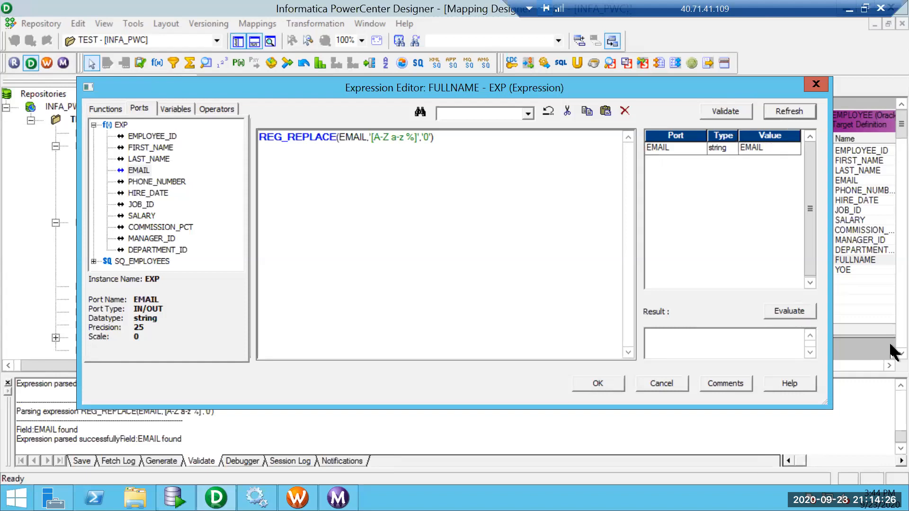
Evaluate the expression with 123BACX$% as the EMAIL test value and examine how the special characters are handled.
{"action": "left_click", "coordinate": [767, 148]}
{"action": "type", "text": "123BA"}
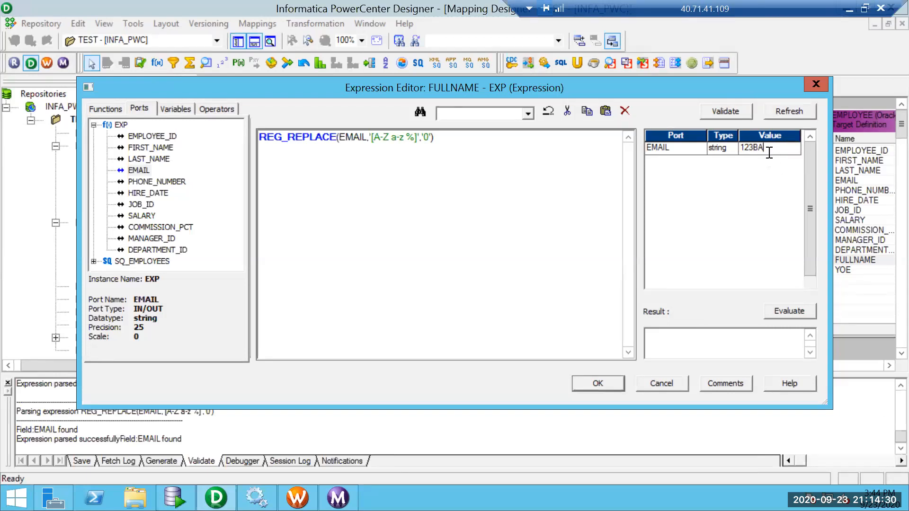
{"action": "type", "text": "C%$%"}
{"action": "left_click", "coordinate": [789, 311]}
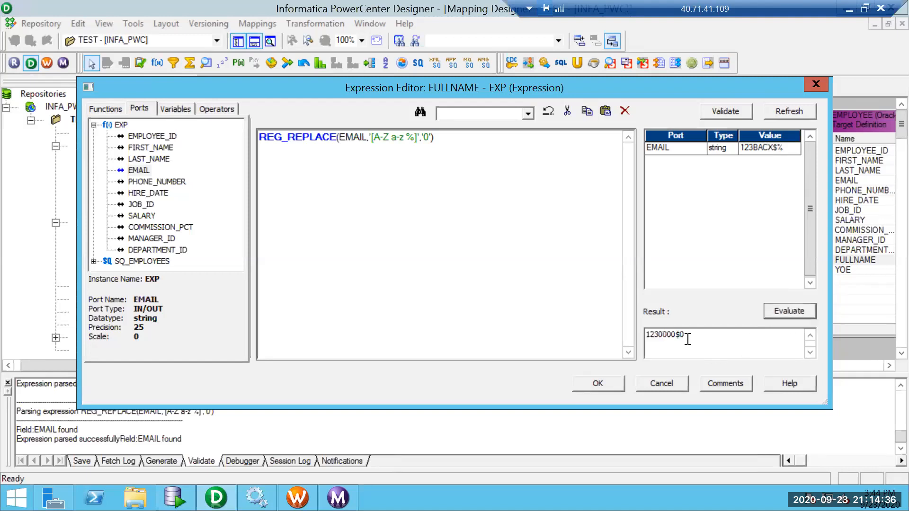
{"action": "left_click_drag", "start_coordinate": [680, 334], "coordinate": [671, 334]}
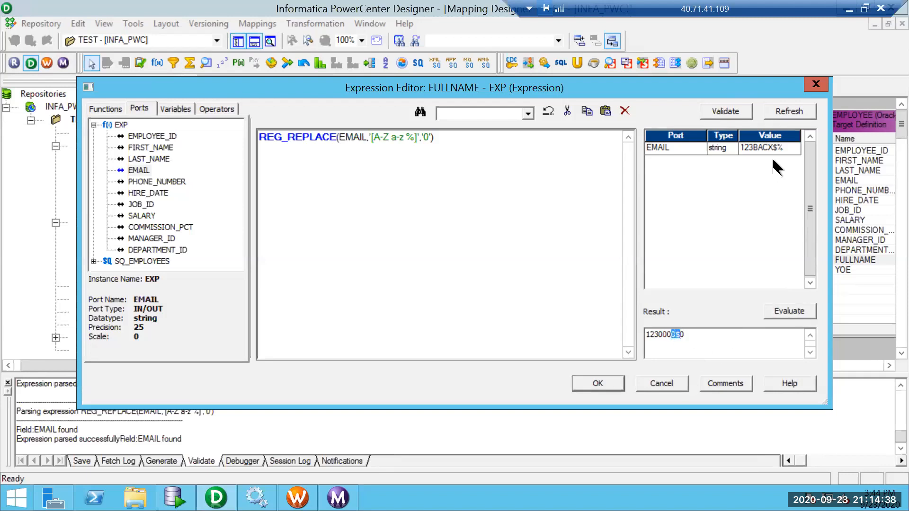